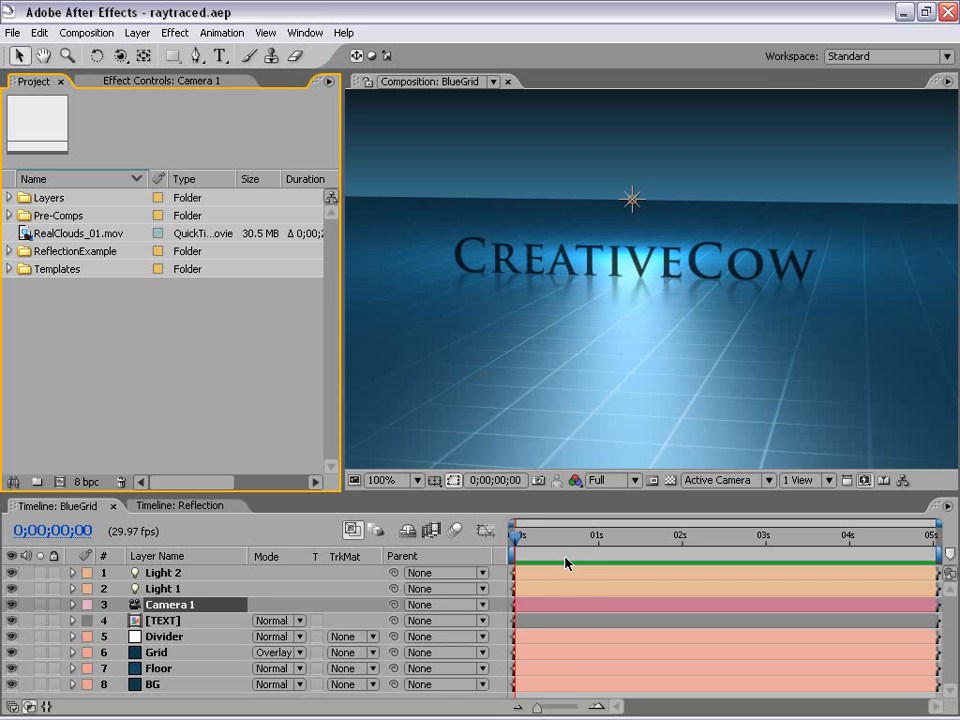
# - Scrub the BlueGrid composition to about two seconds and back, and play its animation preview
pyautogui.moveTo(514, 533); pyautogui.dragTo(679, 545)
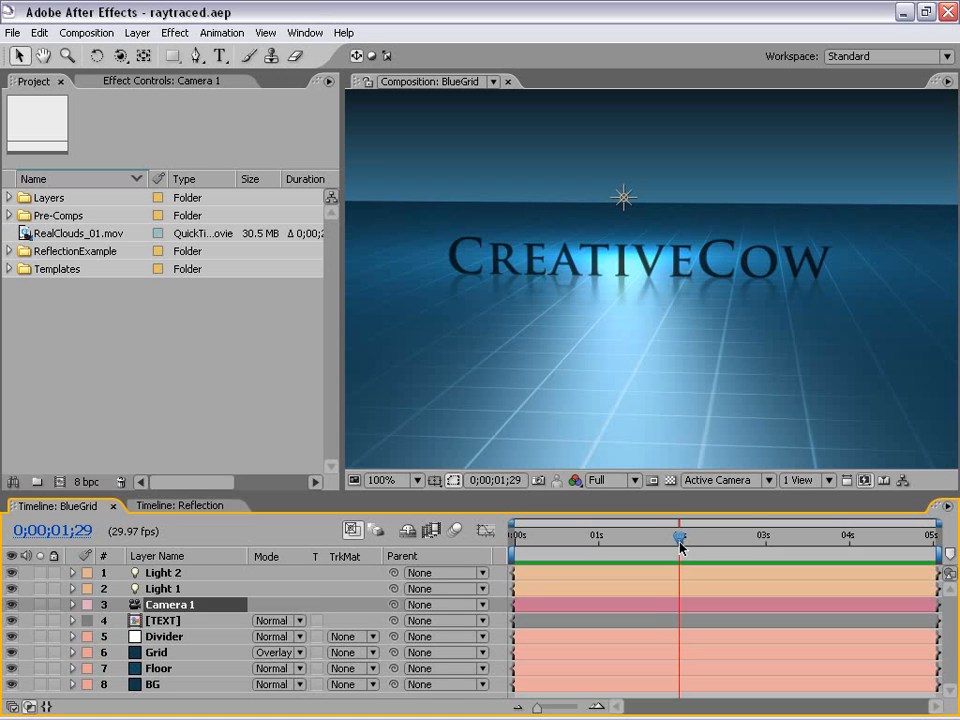
pyautogui.moveTo(680, 546); pyautogui.dragTo(511, 540)
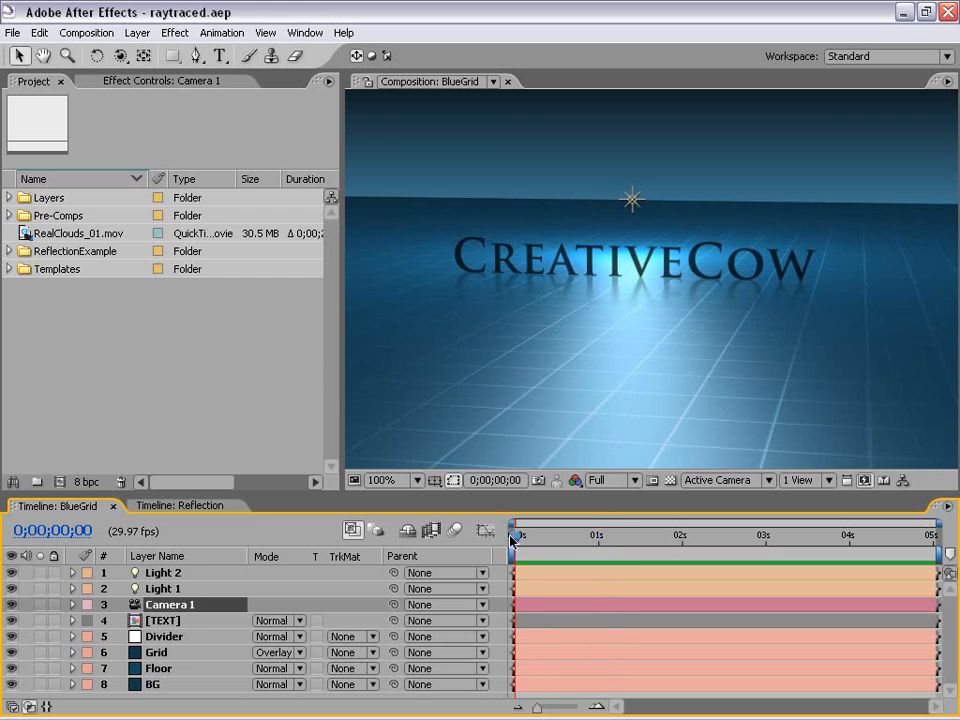
pyautogui.press('space')
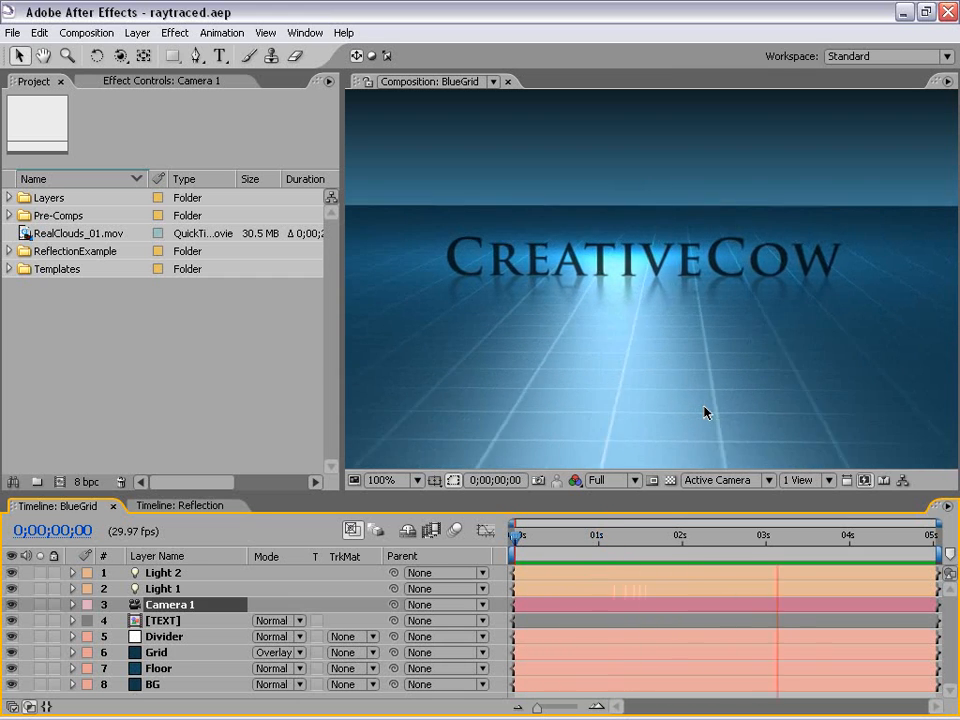
# - Play the preview of the Reflection composition and return to the start of the BlueGrid timeline
pyautogui.click(184, 507)
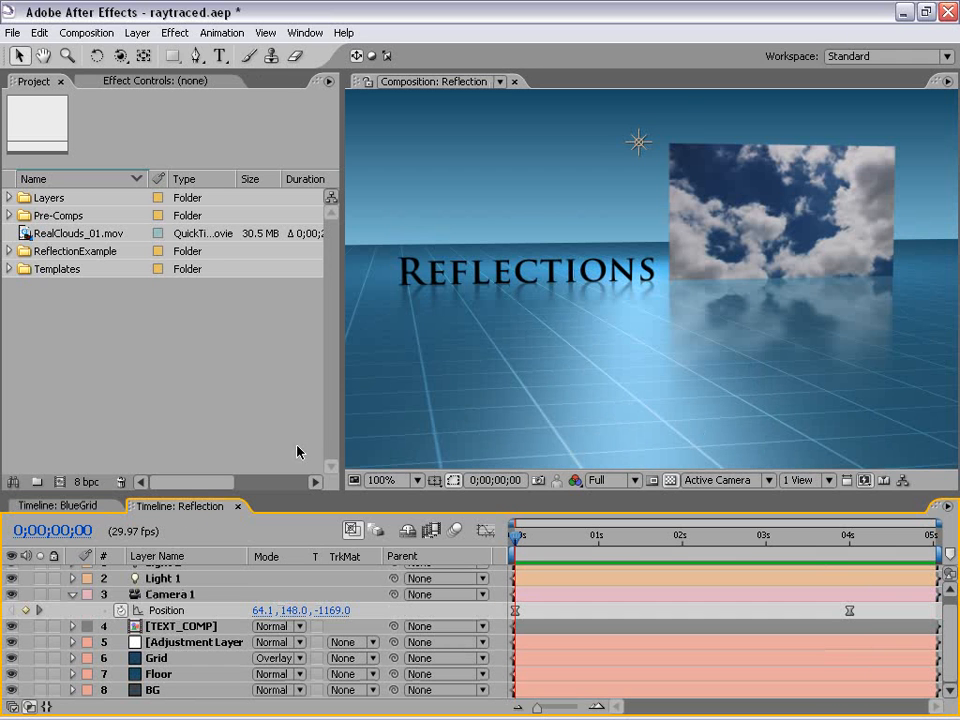
pyautogui.press('space')
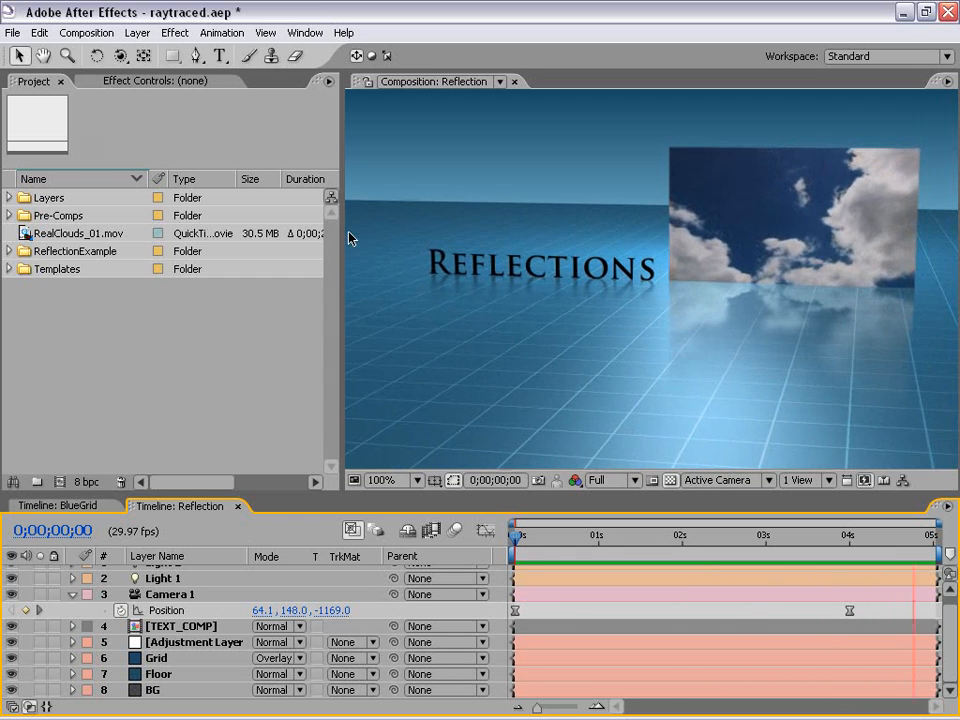
pyautogui.press('space')
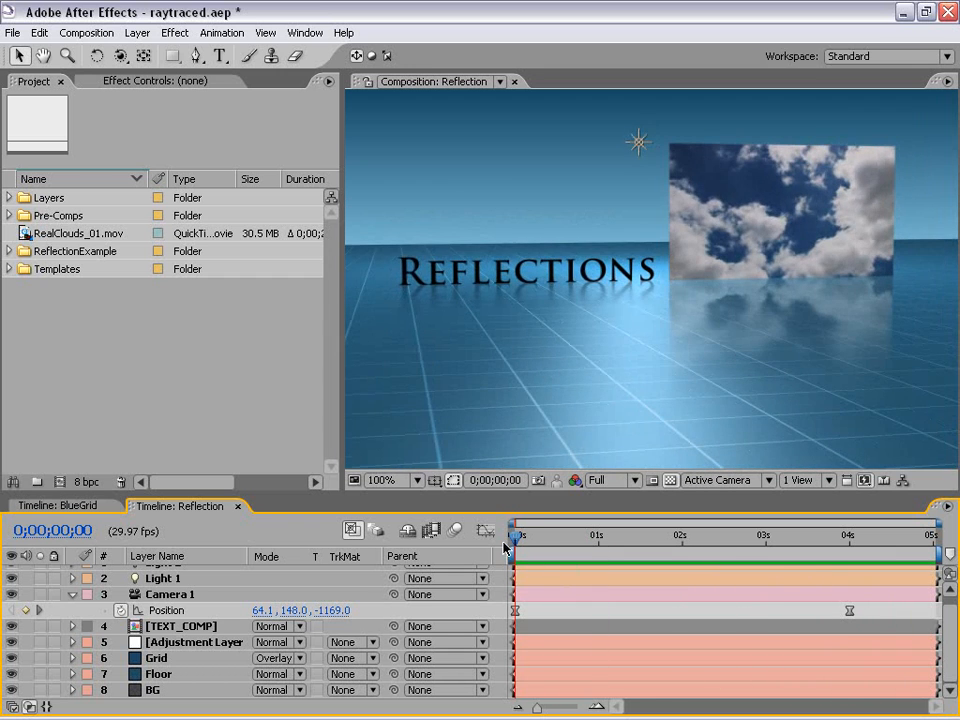
pyautogui.click(107, 505)
pyautogui.moveTo(515, 537); pyautogui.dragTo(490, 533)
# - Create a new composition from the NTSC DV preset with the pixel aspect ratio set to Square Pixels
pyautogui.click(85, 32)
pyautogui.click(100, 56)
pyautogui.click(385, 240)
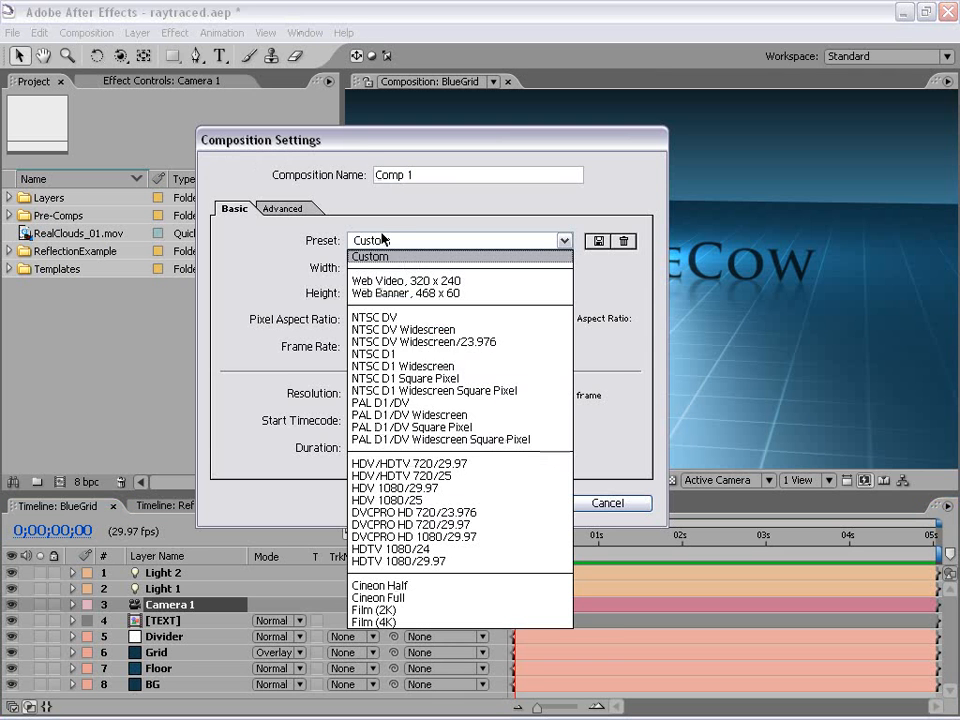
pyautogui.click(420, 312)
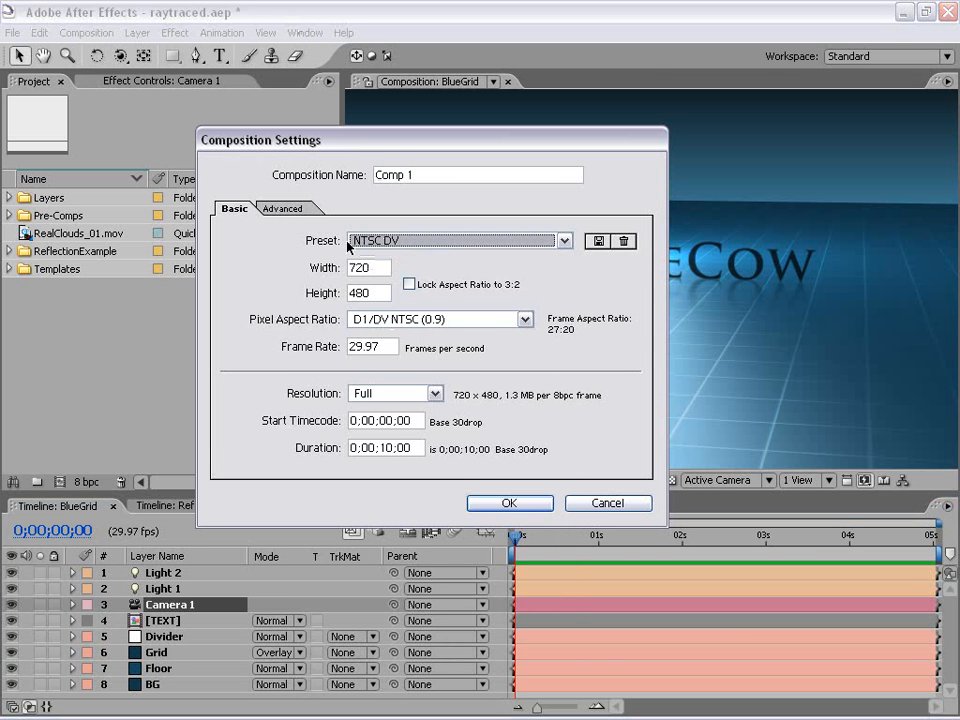
pyautogui.click(379, 322)
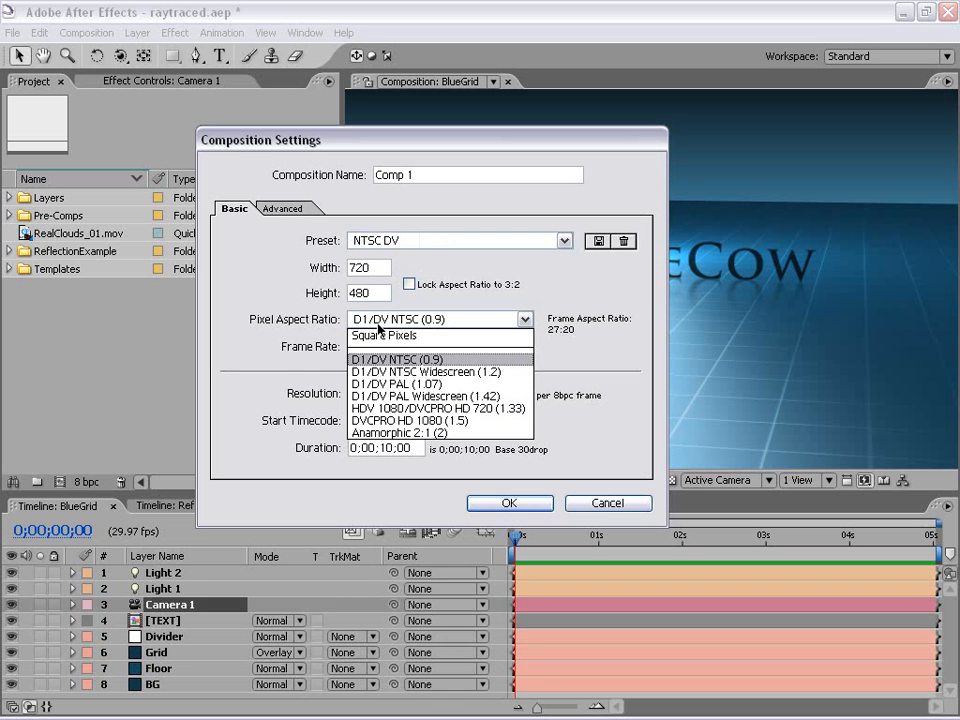
pyautogui.click(421, 343)
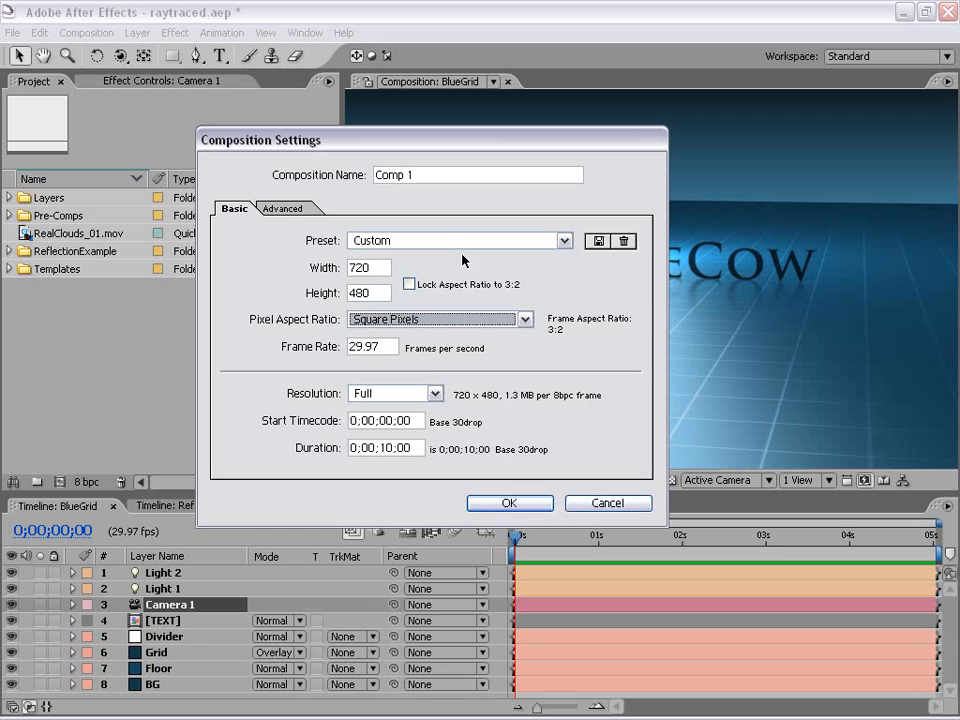
pyautogui.click(509, 504)
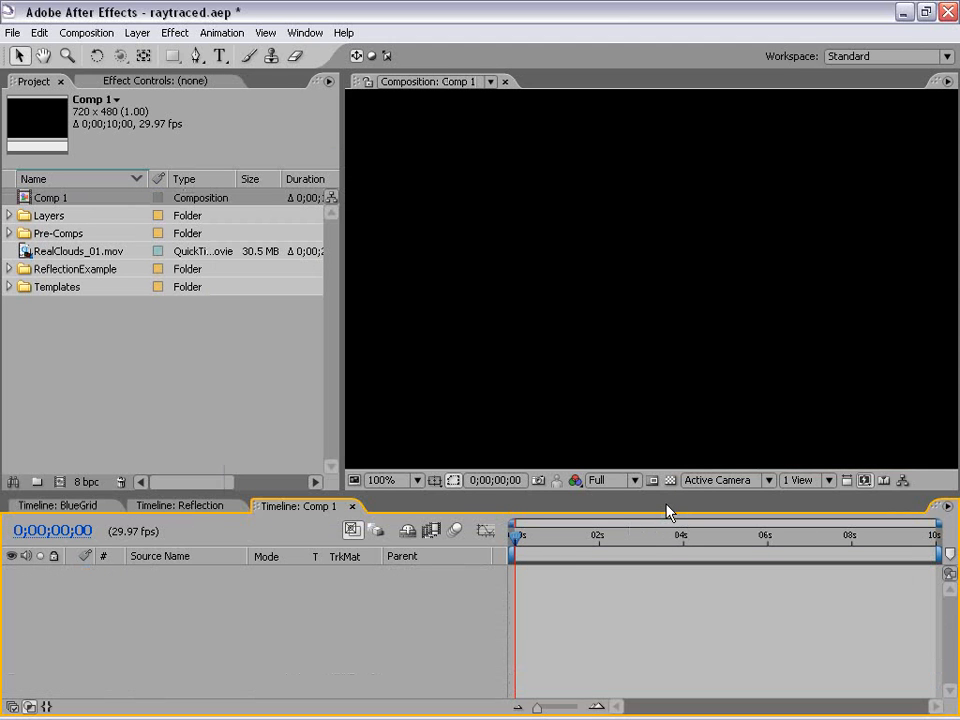
# - Add a text layer reading "Reflection" near the centre of the composition, with the transparency grid turned on
pyautogui.click(218, 58)
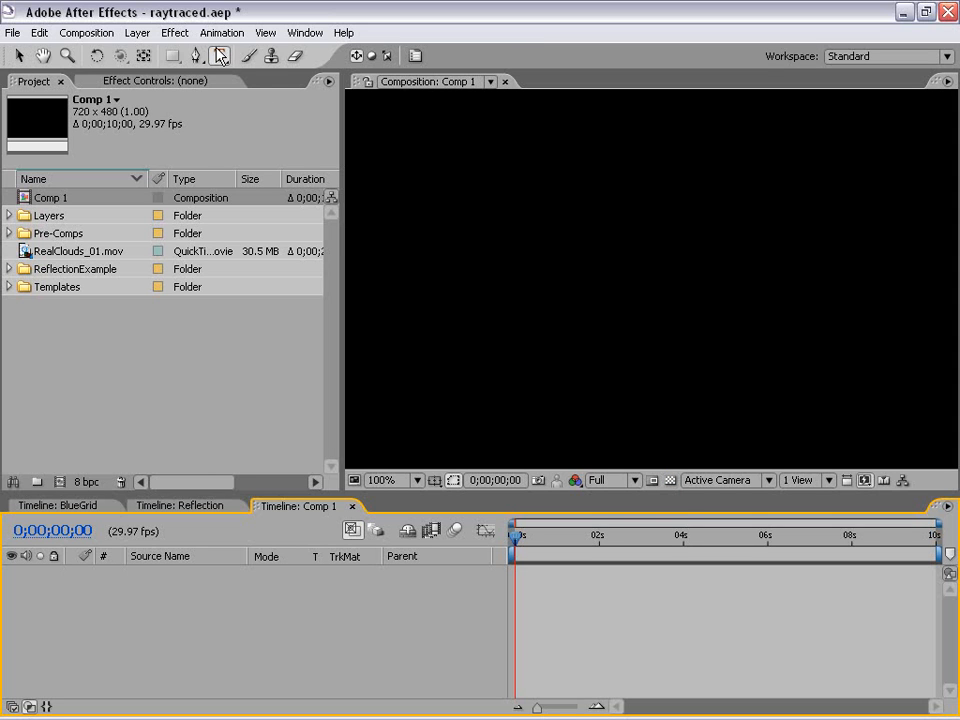
pyautogui.press(',')
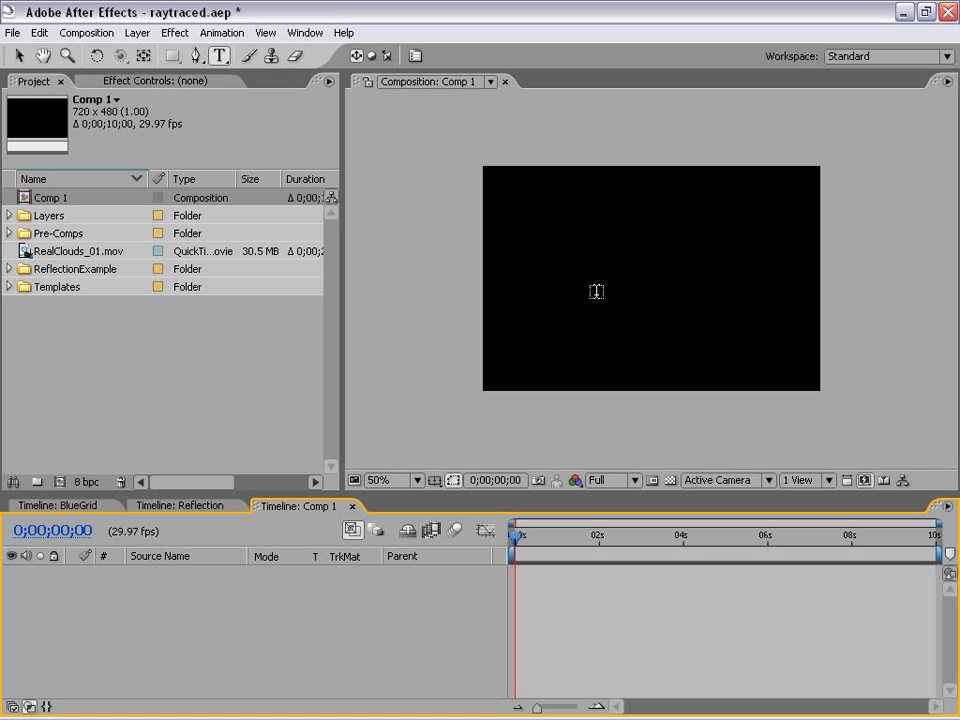
pyautogui.click(576, 268)
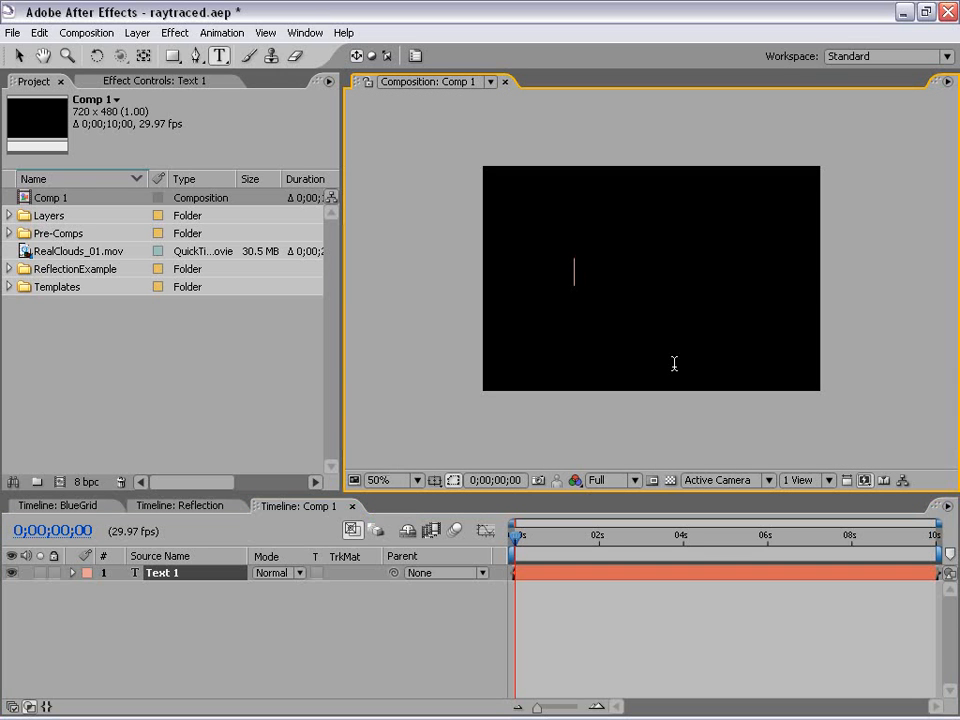
pyautogui.click(670, 480)
pyautogui.write('Re')
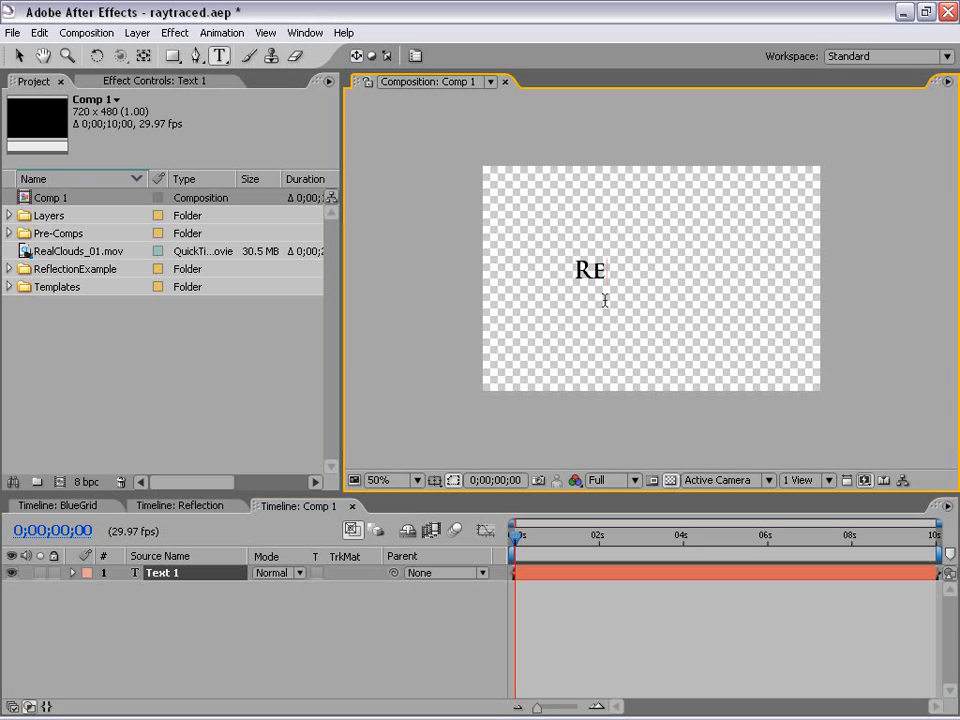
pyautogui.write('flection')
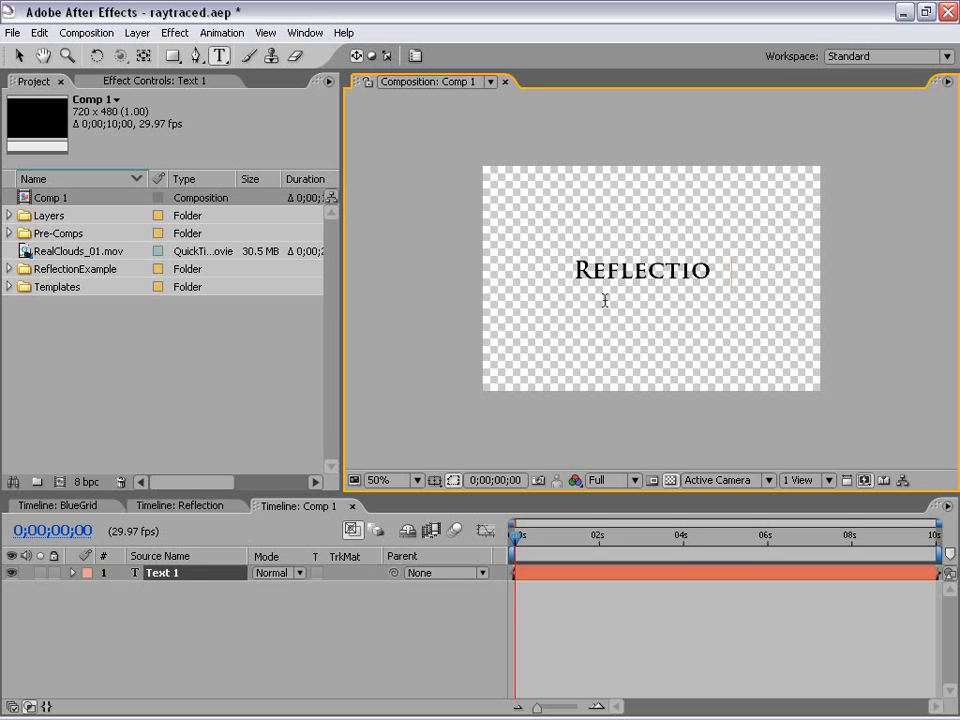
pyautogui.click(18, 55)
# - Shift the Reflection text slightly to the right and up in the composition
pyautogui.press('.')
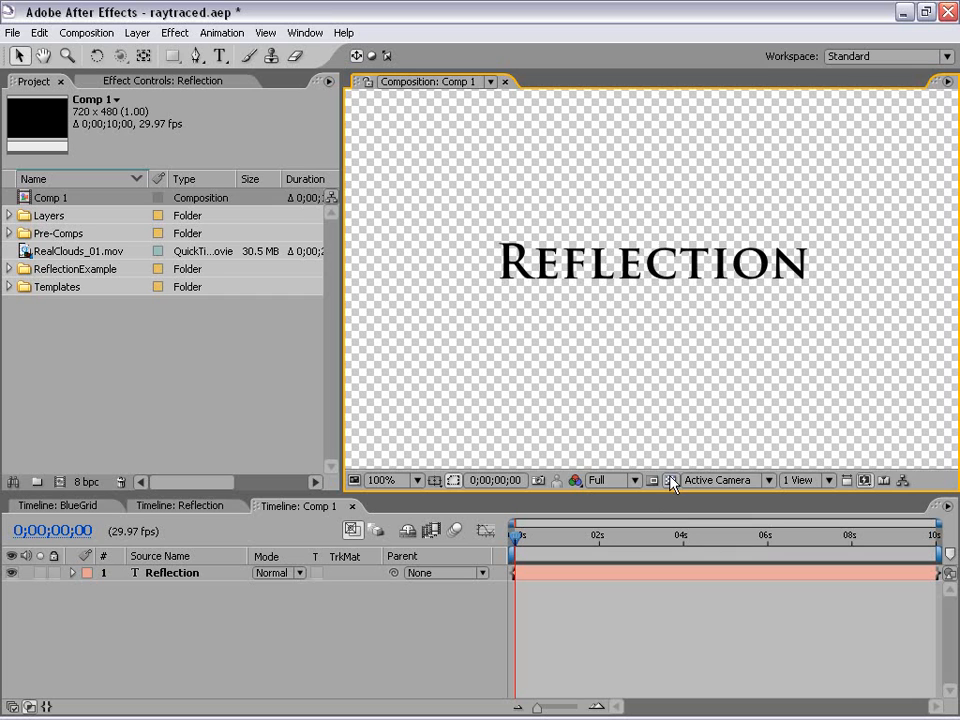
pyautogui.press(',')
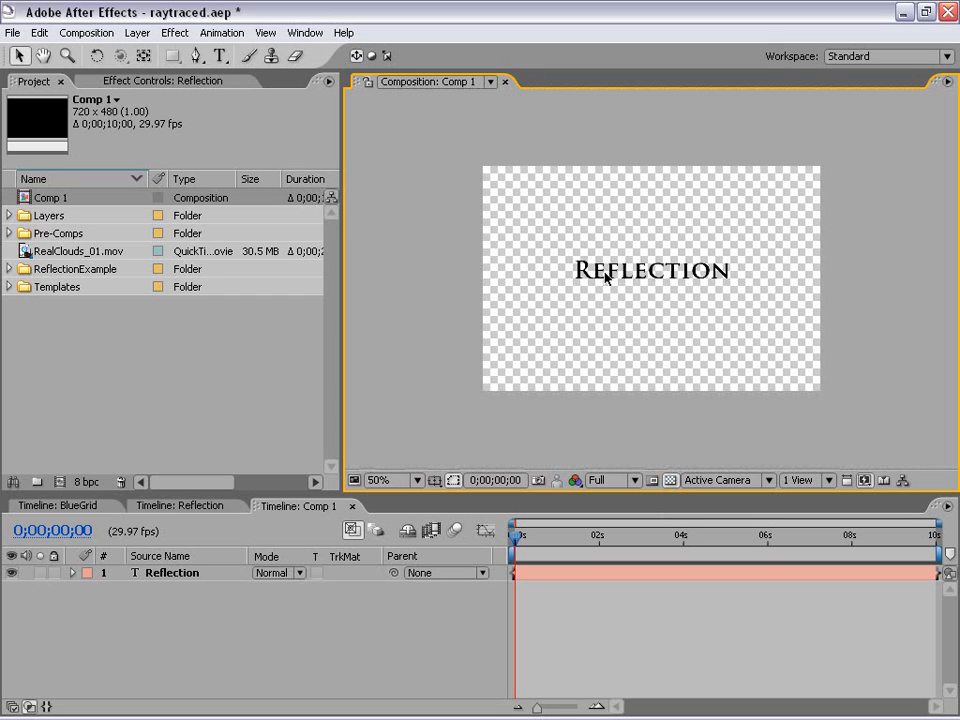
pyautogui.click(662, 279)
pyautogui.click(656, 283)
pyautogui.press('.')
pyautogui.press(',')
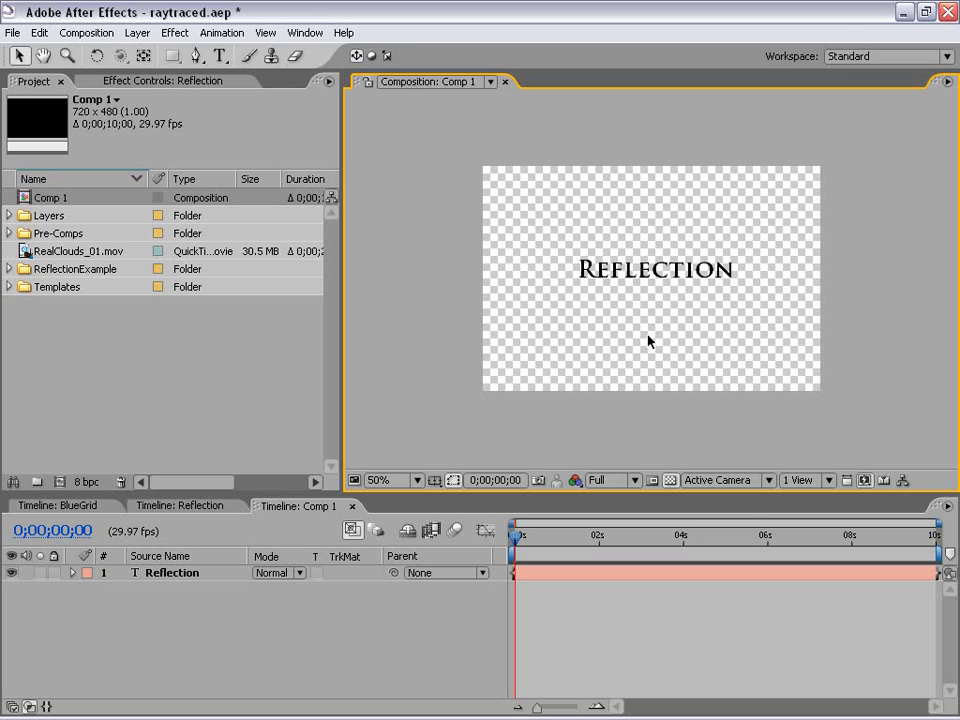
pyautogui.click(644, 280)
pyautogui.press('.')
pyautogui.press(',')
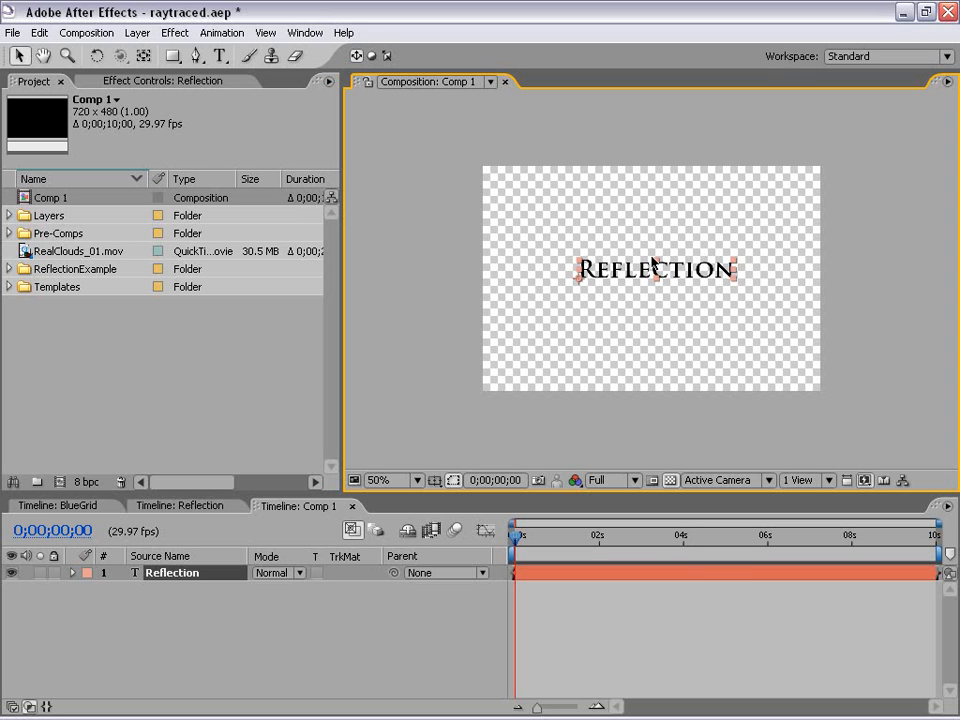
pyautogui.click(615, 319)
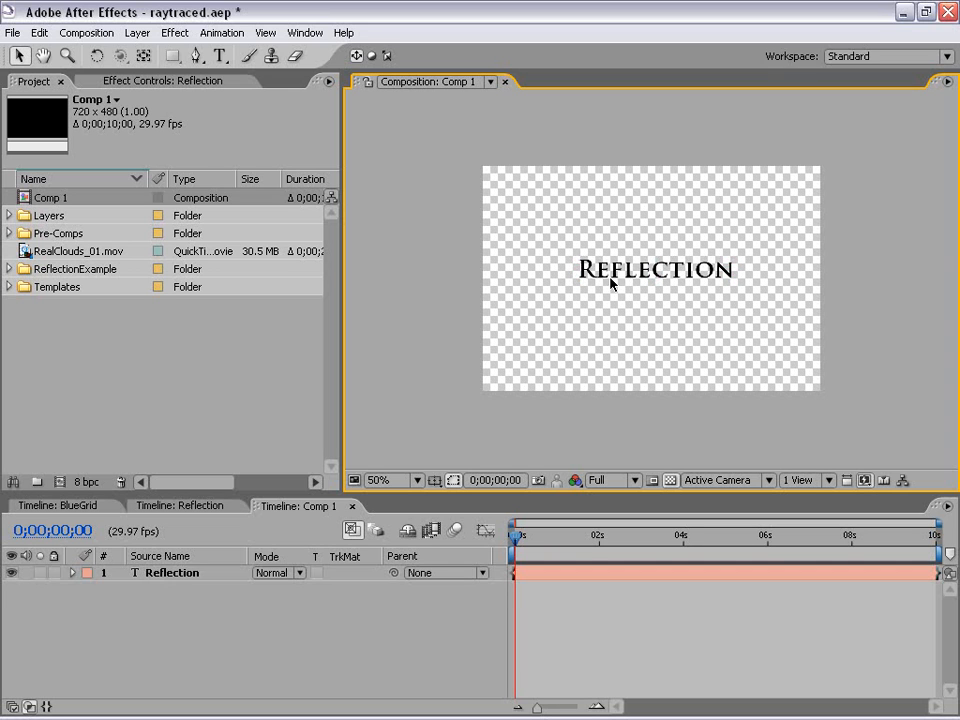
# - Pre-compose the Reflection text layer into a new composition named TEXT, moving all attributes into it
pyautogui.click(613, 284)
pyautogui.click(137, 33)
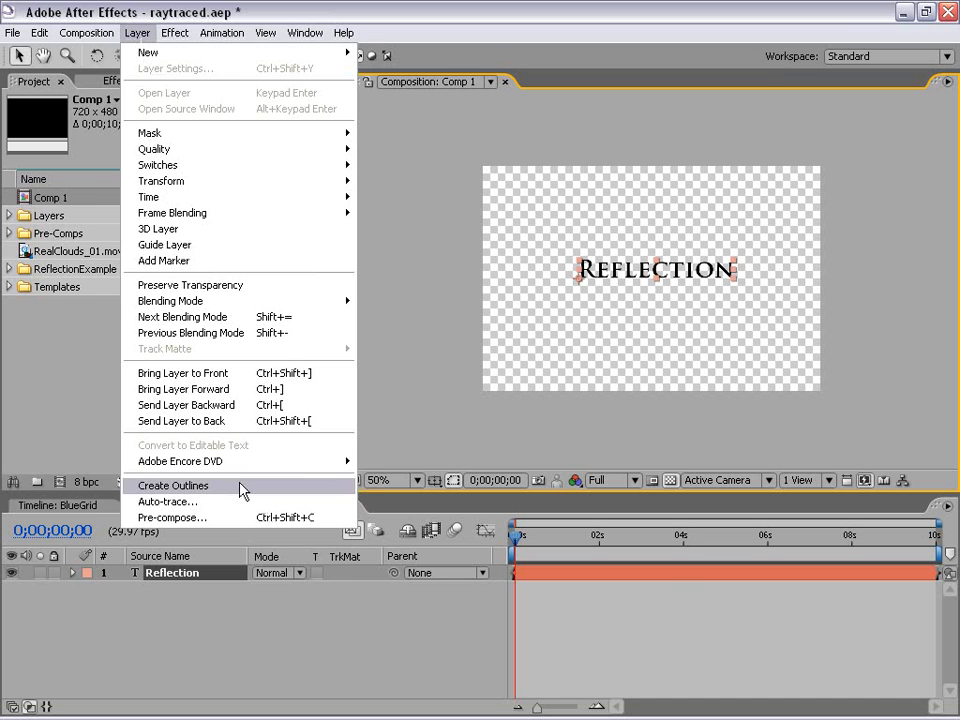
pyautogui.click(193, 517)
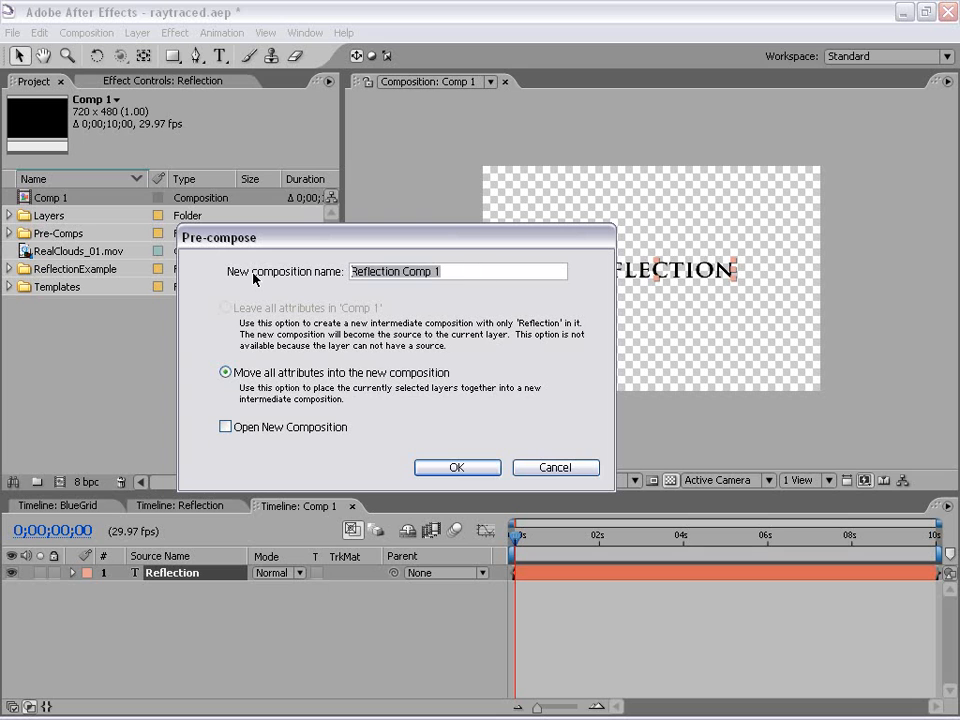
pyautogui.write('TEXT')
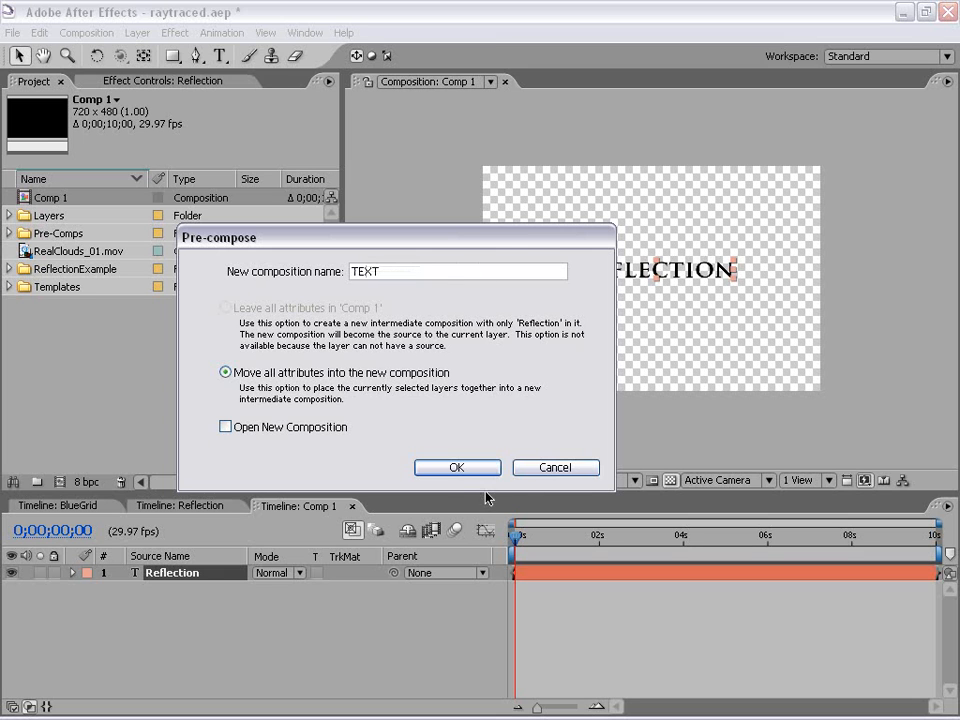
pyautogui.press('Return')
pyautogui.click(617, 621)
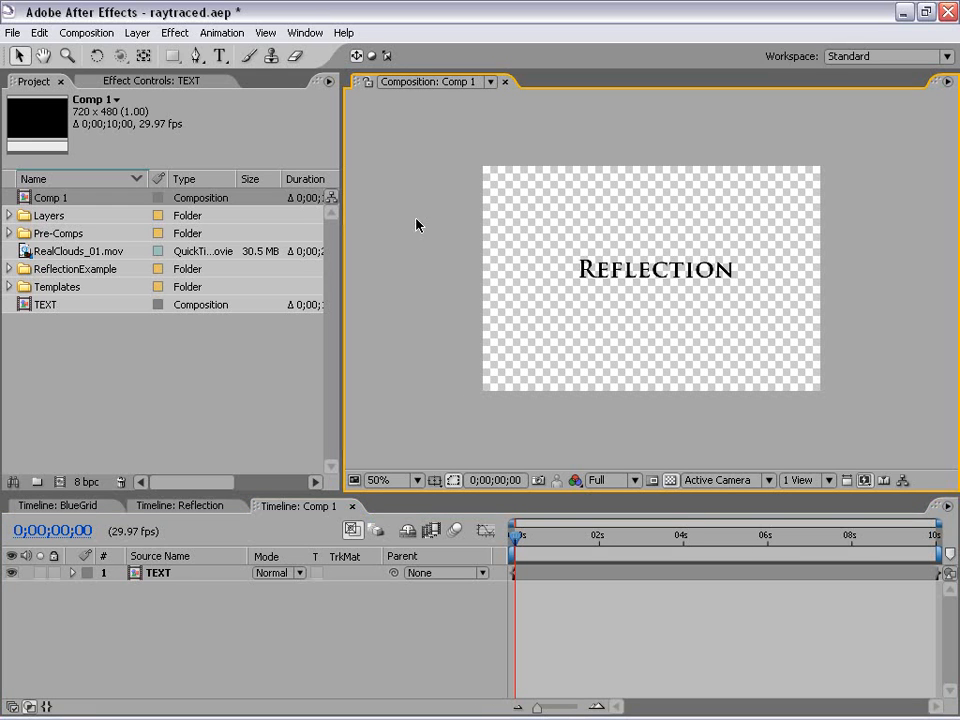
# - Create a dark blue solid layer with a width and height of 2200 pixels and square pixels
pyautogui.click(137, 33)
pyautogui.moveTo(150, 52)
pyautogui.click(419, 70)
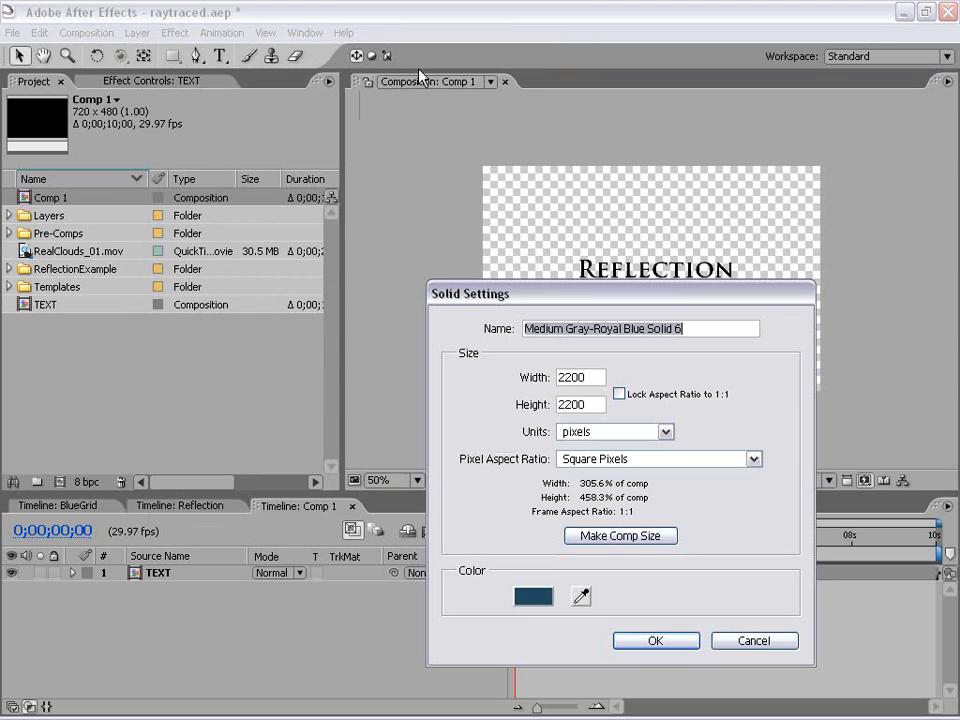
pyautogui.moveTo(603, 300); pyautogui.dragTo(382, 129)
pyautogui.click(360, 408)
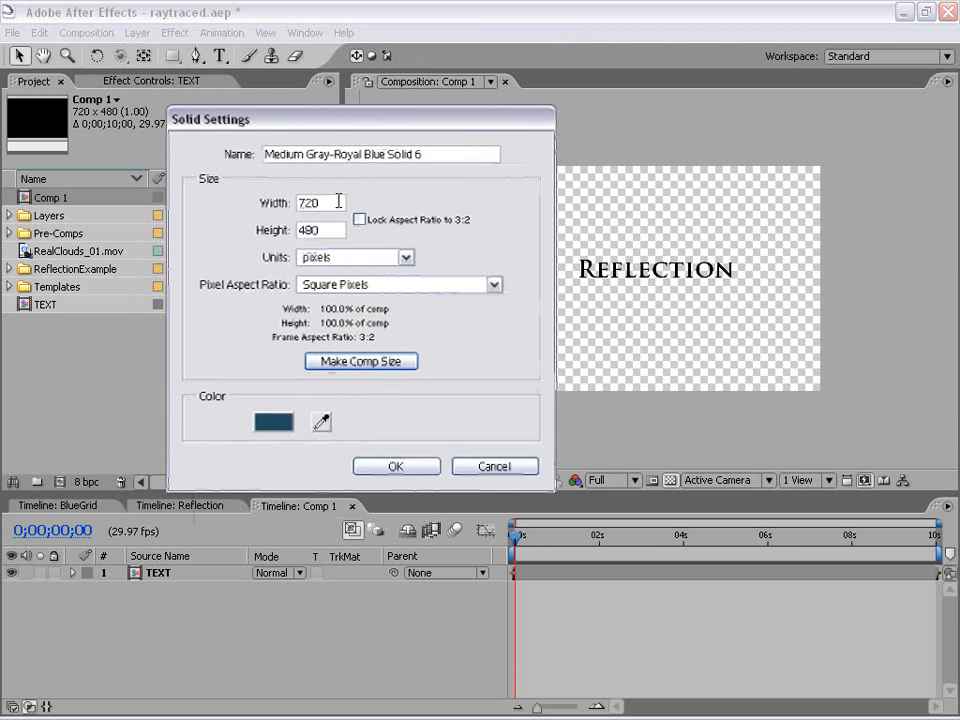
pyautogui.doubleClick(338, 202)
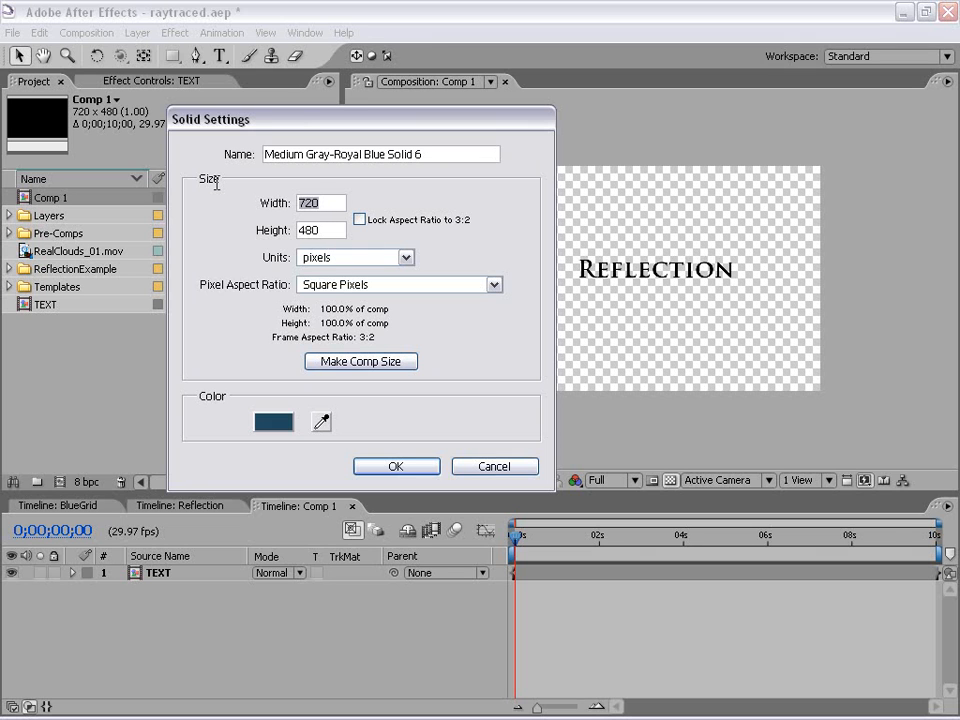
pyautogui.write('2200')
pyautogui.doubleClick(336, 229)
pyautogui.write('2200')
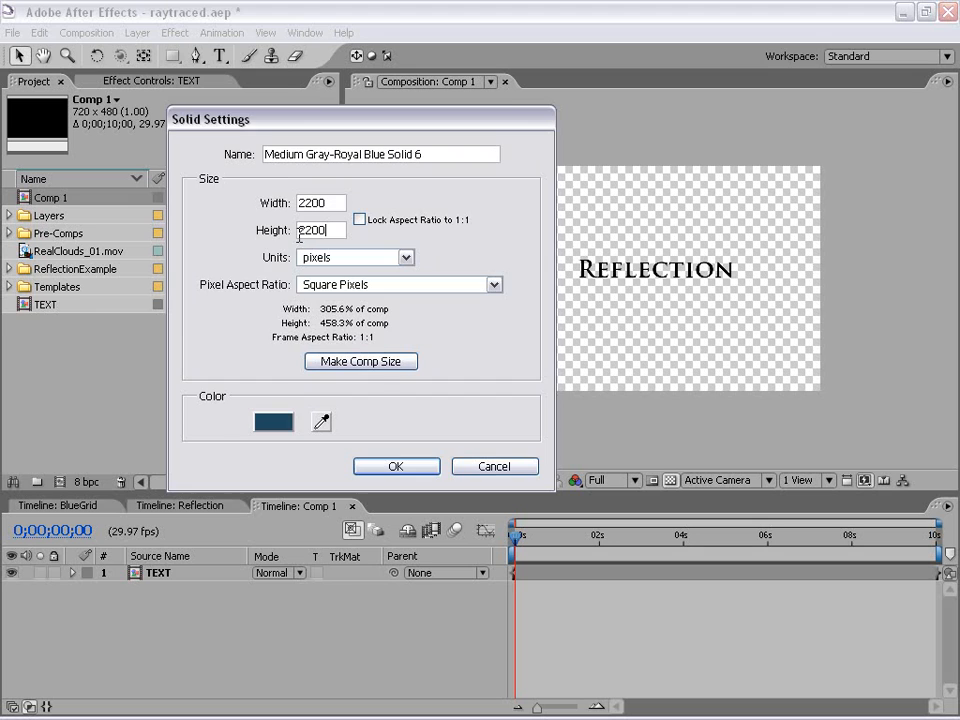
pyautogui.press('Return')
# - Examine how far the blue solid extends beyond the composition frame
pyautogui.press(',')
pyautogui.press(',')
pyautogui.press(',')
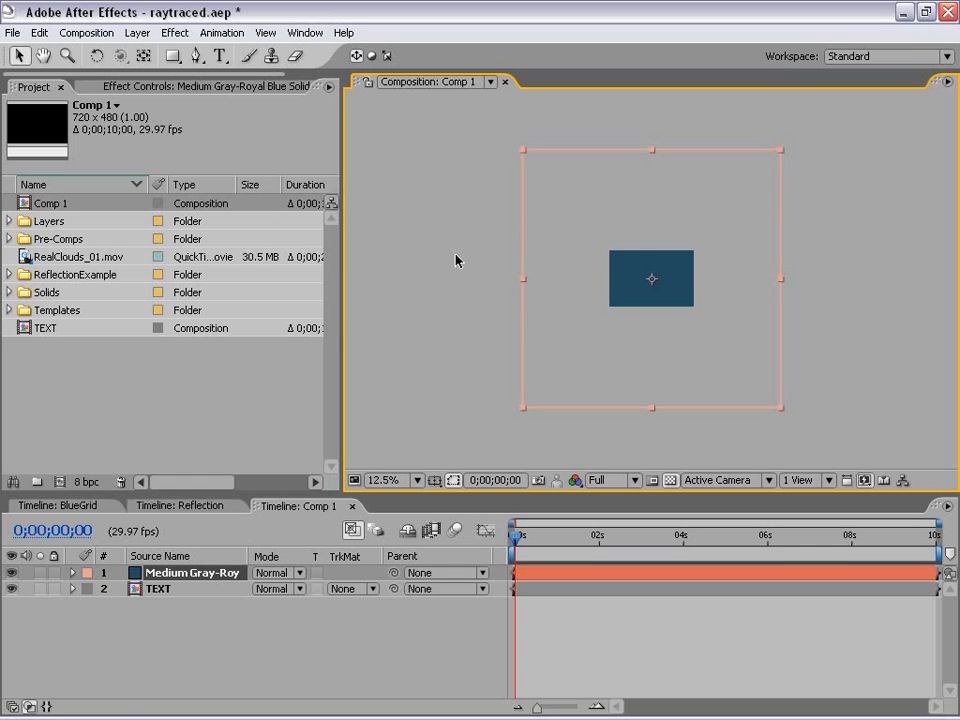
pyautogui.click(692, 343)
pyautogui.press('.')
pyautogui.press('.')
pyautogui.click(600, 358)
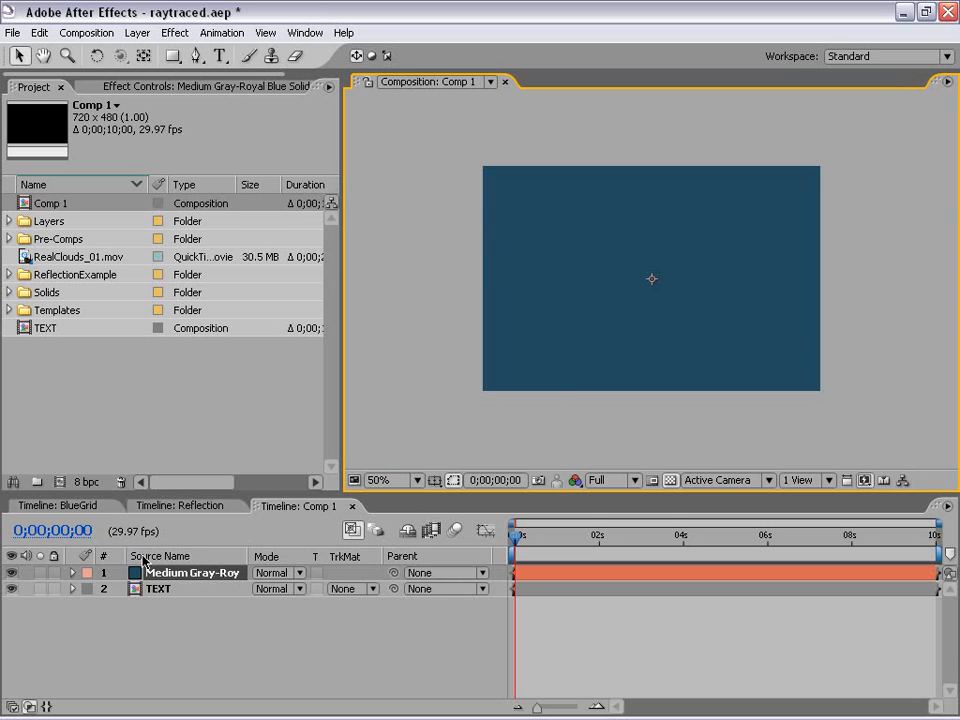
# - Move the TEXT layer above the blue solid in the layer stack
pyautogui.click(182, 626)
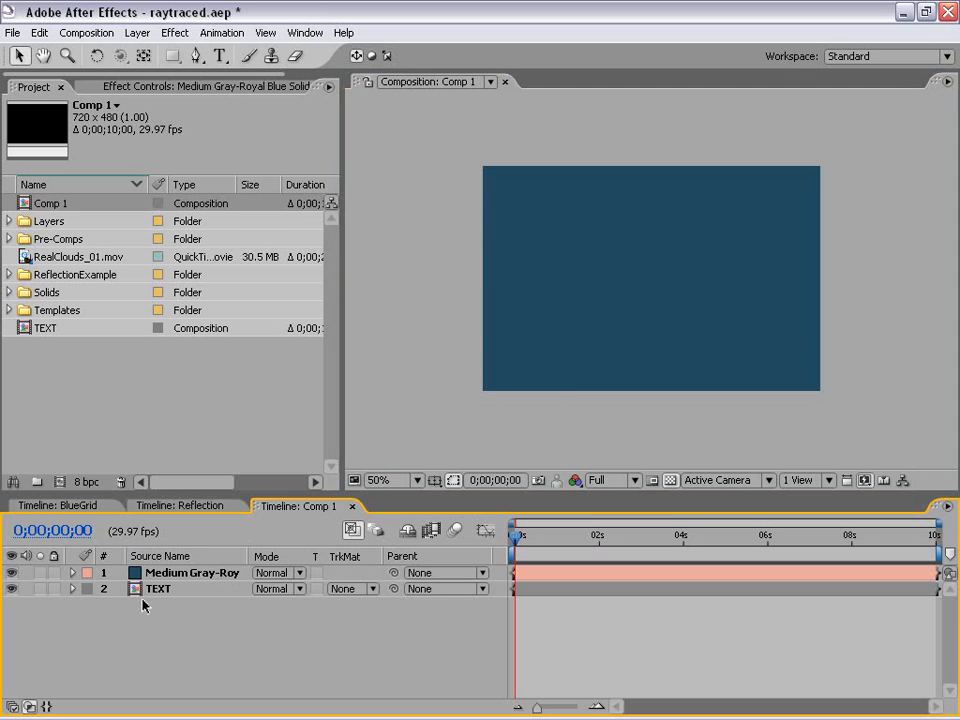
pyautogui.click(156, 590)
pyautogui.moveTo(166, 588); pyautogui.dragTo(158, 573)
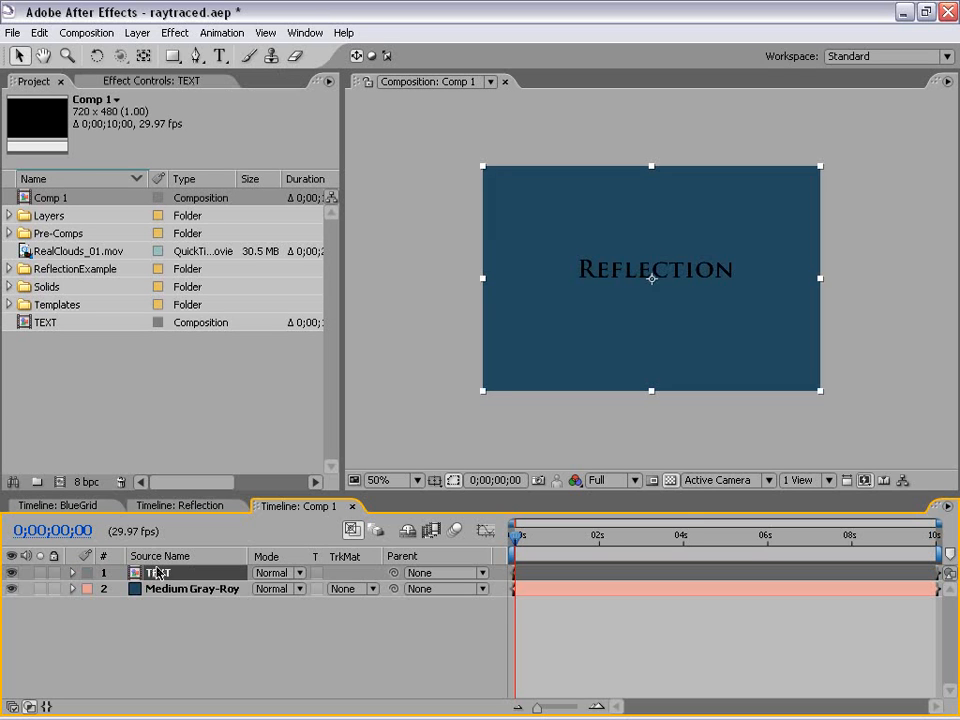
# - Rename the dark blue solid layer as Floor
pyautogui.click(170, 589)
pyautogui.press('Return')
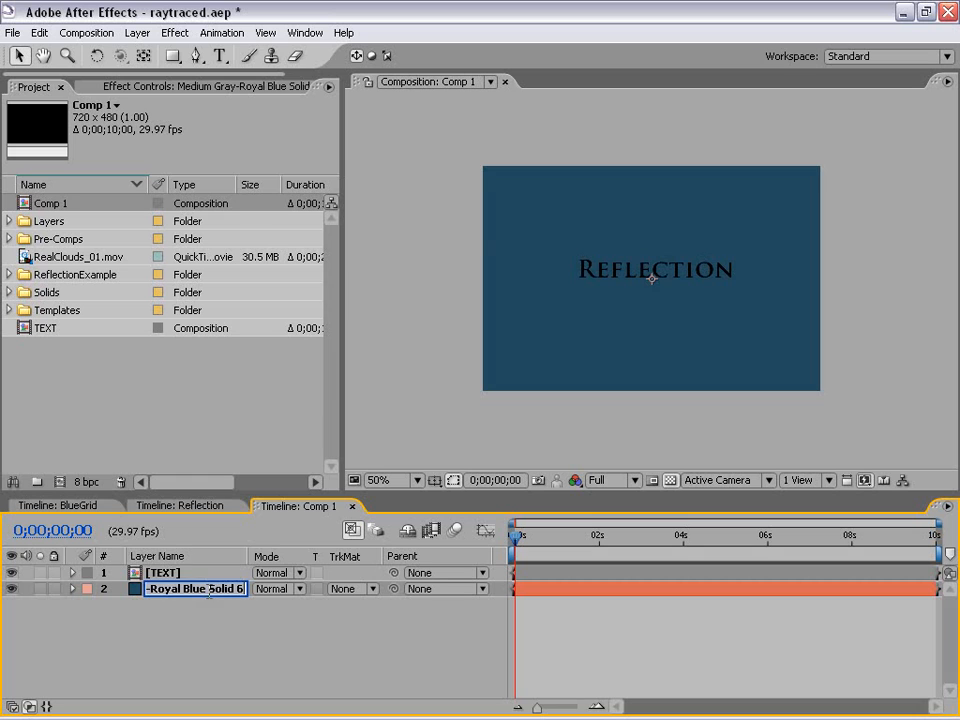
pyautogui.write('B')
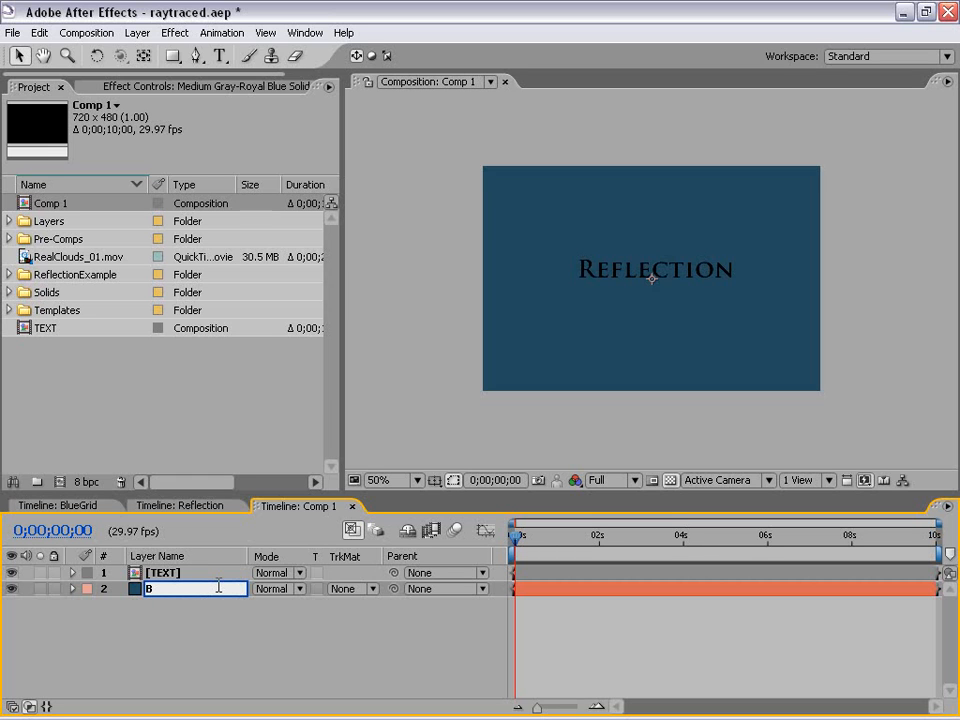
pyautogui.write('Floor')
pyautogui.press('Return')
pyautogui.press('F2')
pyautogui.click(157, 590)
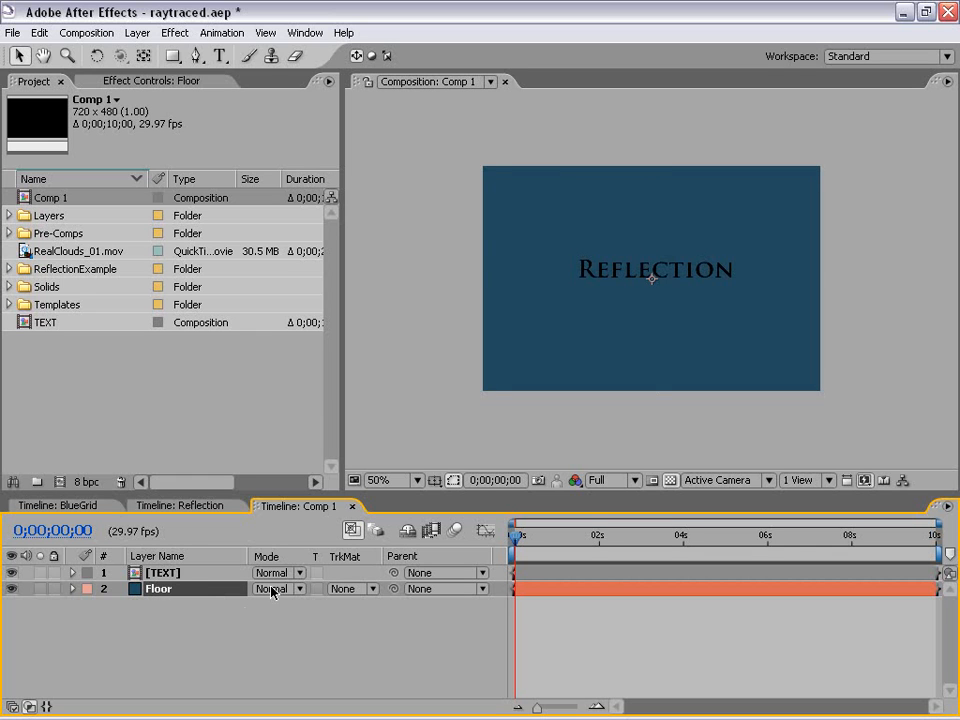
# - Turn both the TEXT layer and the Floor layer into 3D layers
pyautogui.click(191, 630)
pyautogui.press('F4')
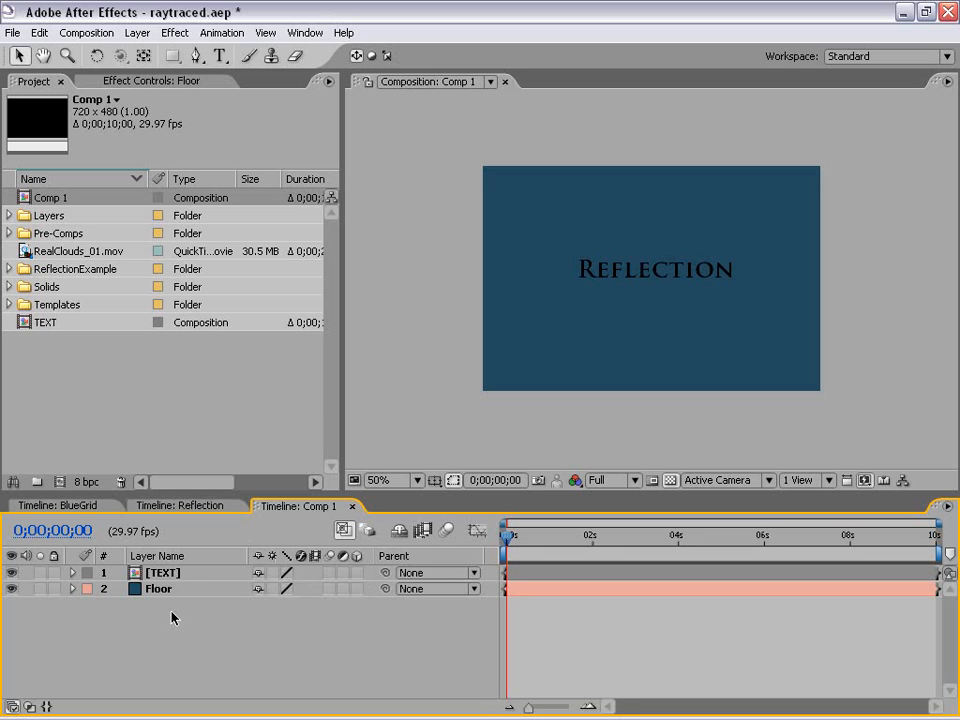
pyautogui.press('F4')
pyautogui.press('F4')
pyautogui.click(357, 572)
pyautogui.click(357, 589)
# - Rotate the Floor layer's orientation about its X axis until it lies flat, edge-on beneath the Reflection text
pyautogui.click(614, 352)
pyautogui.press('.')
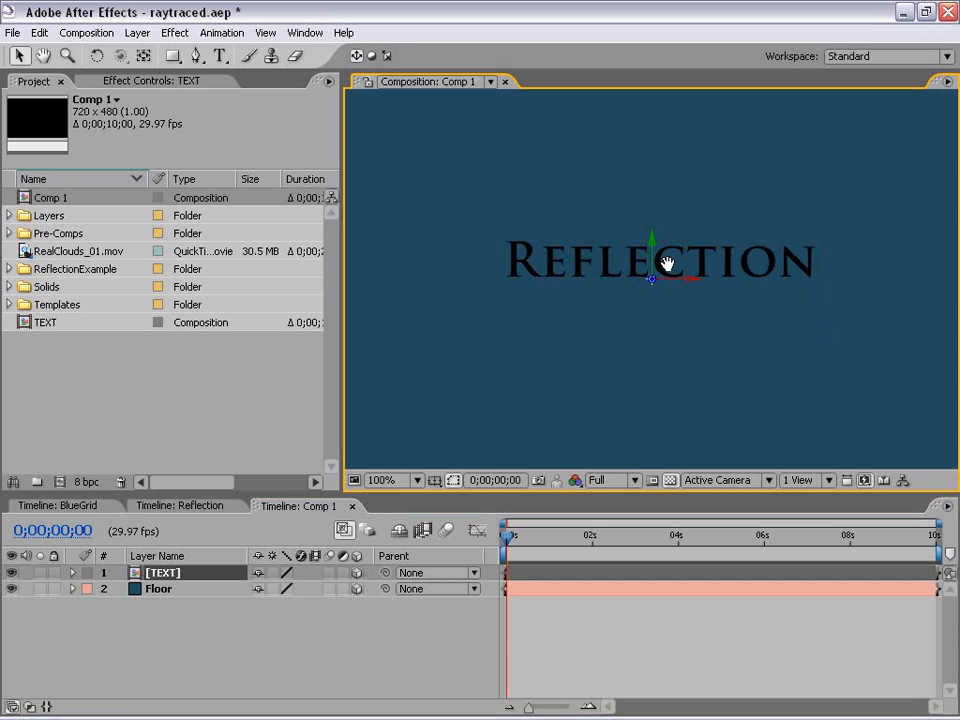
pyautogui.press(',')
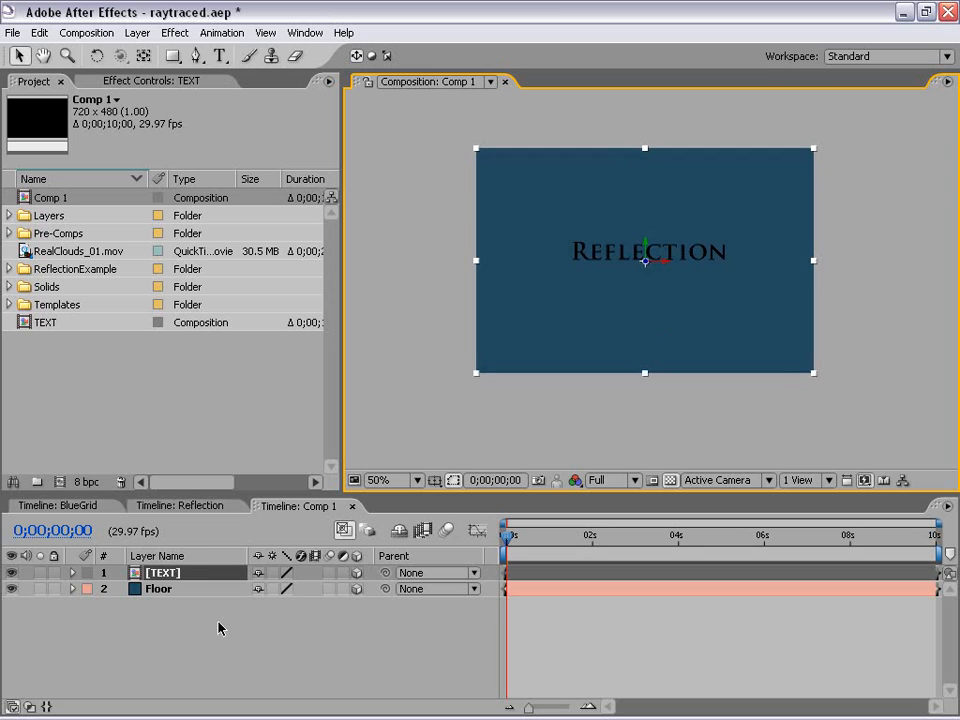
pyautogui.click(157, 590)
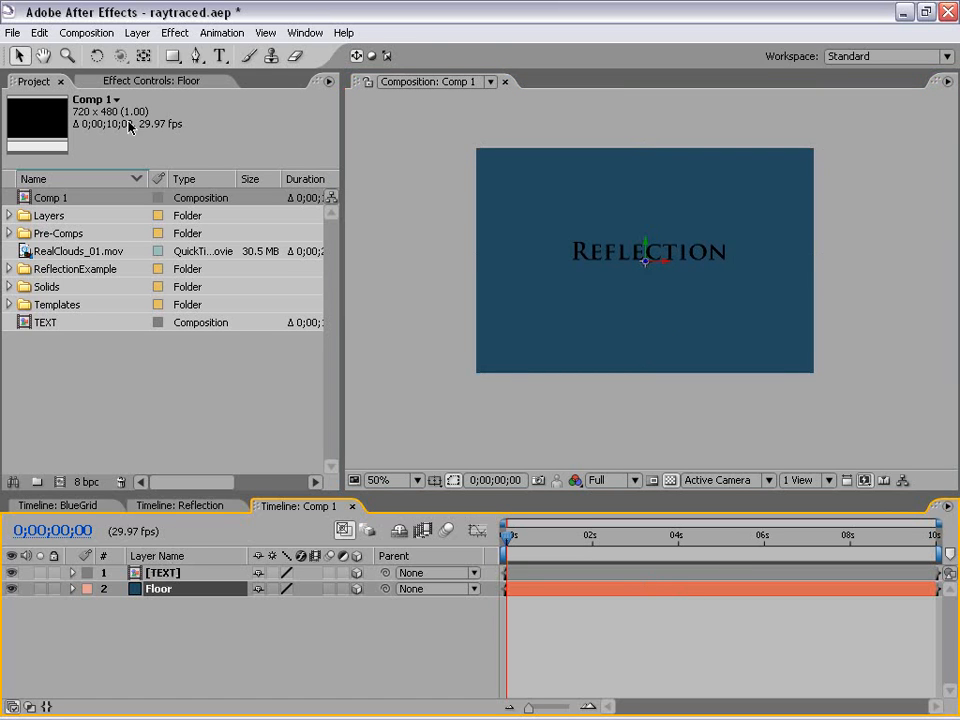
pyautogui.click(97, 57)
pyautogui.press('.')
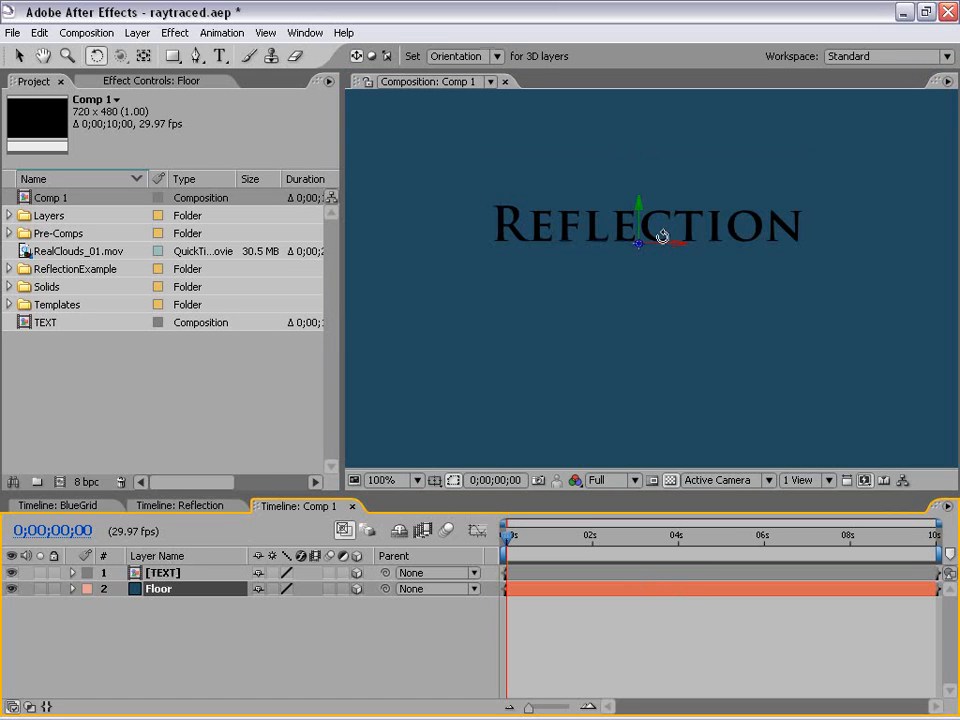
pyautogui.moveTo(660, 242); pyautogui.dragTo(660, 175)
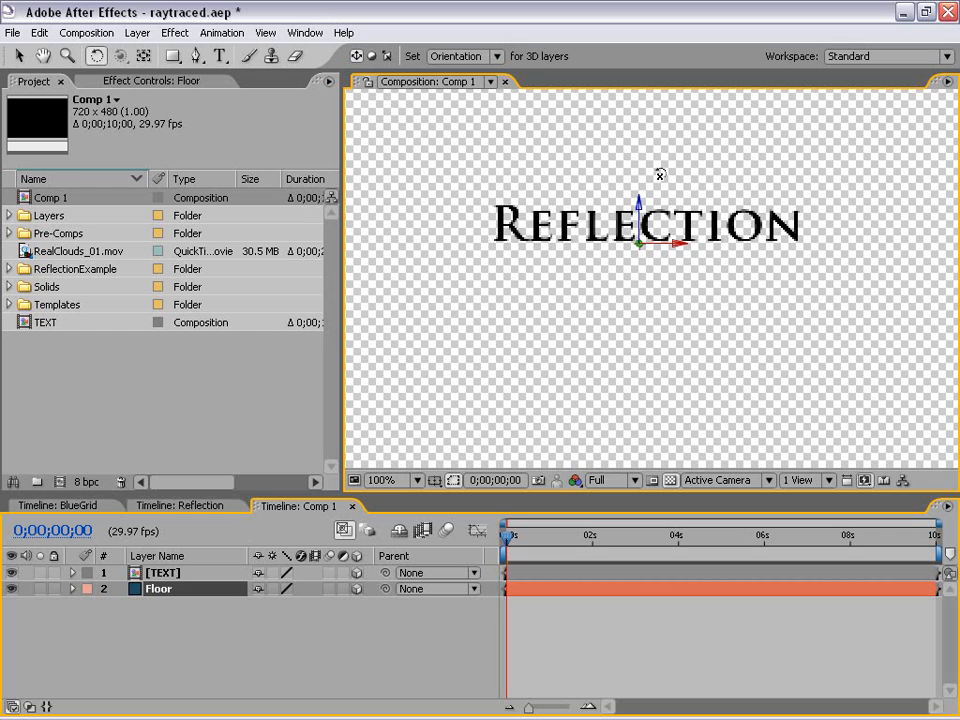
# - Examine how the flat Floor layer runs edge-on through the composition and beyond the frame's sides
pyautogui.press(',')
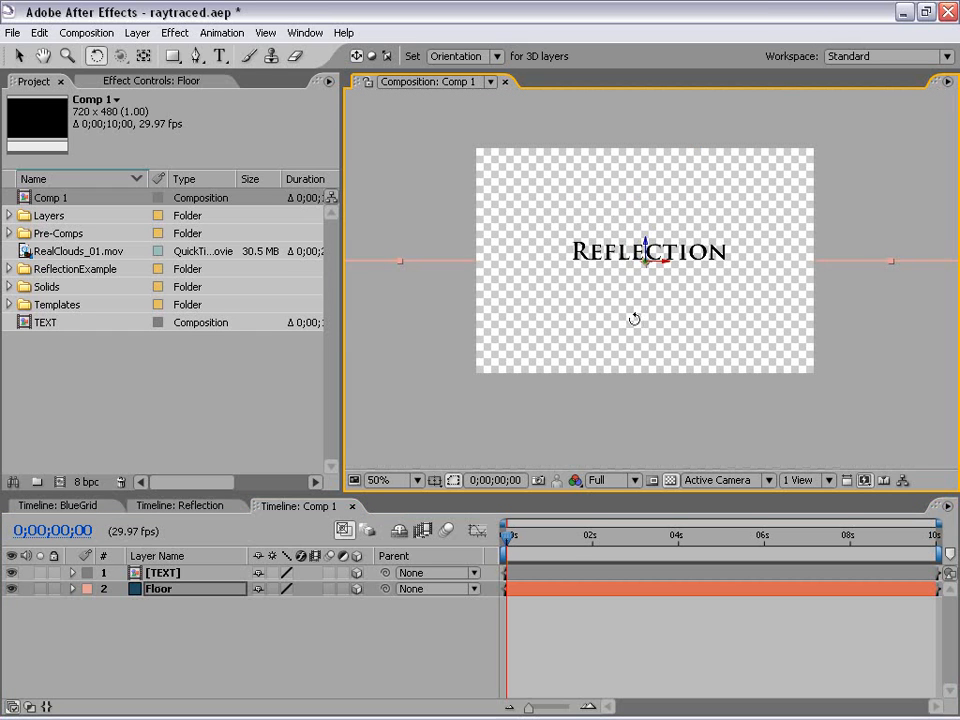
pyautogui.press(',')
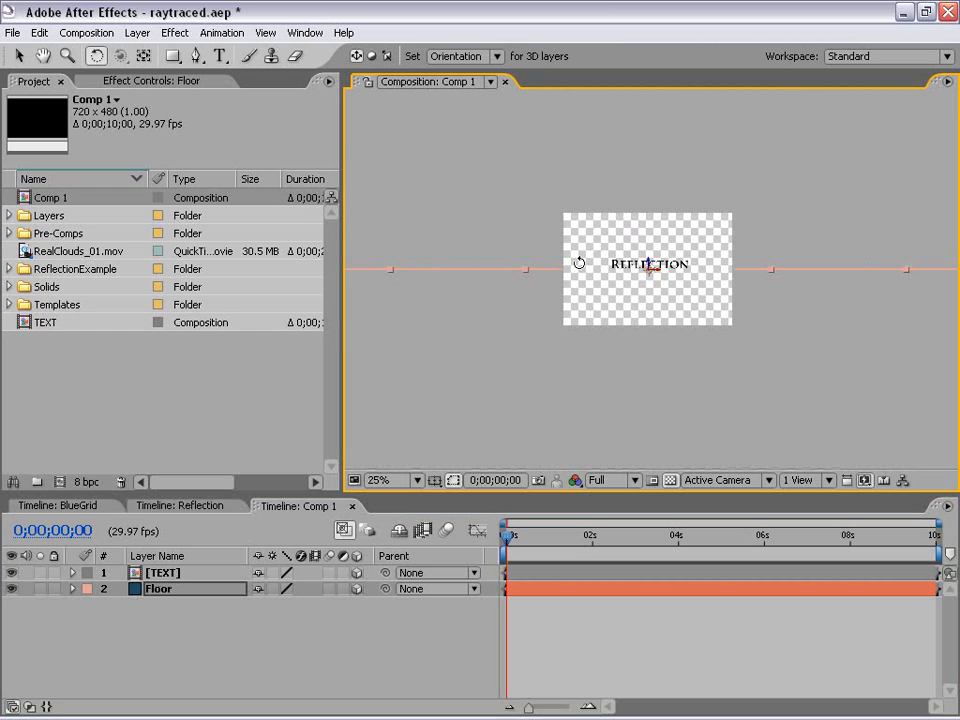
pyautogui.press('.')
pyautogui.press('.')
pyautogui.press(',')
pyautogui.press(',')
pyautogui.click(18, 56)
pyautogui.click(663, 157)
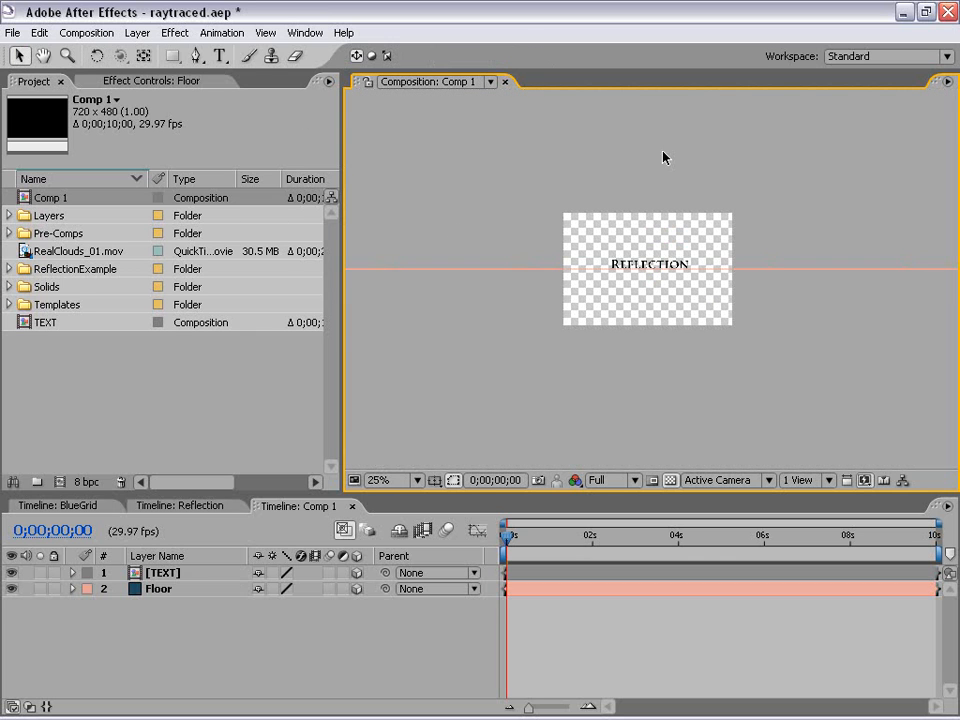
pyautogui.press('.')
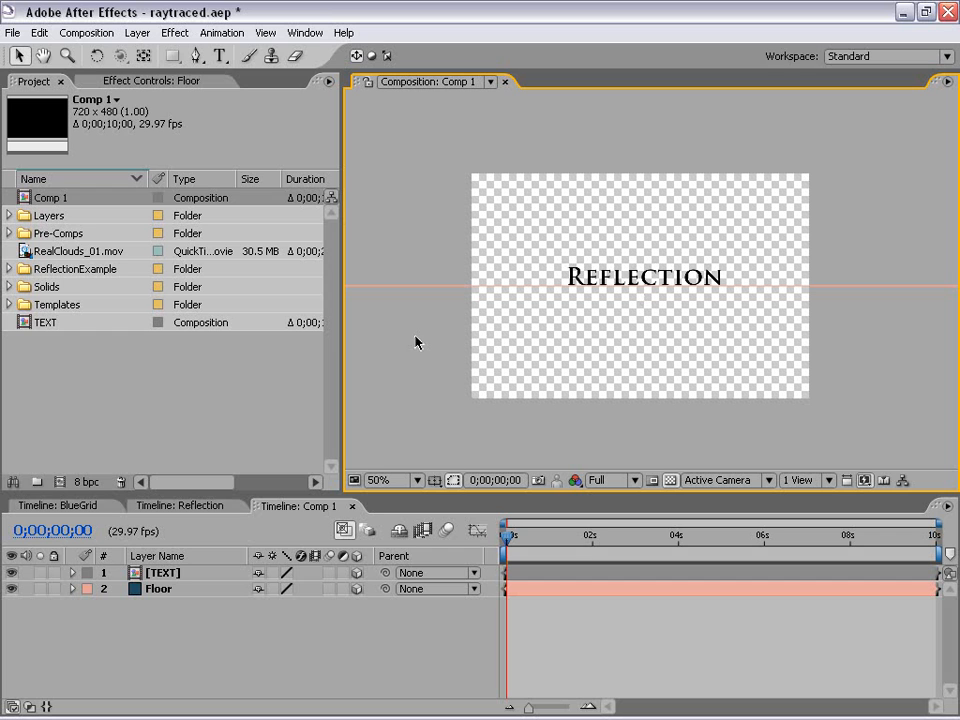
# - Create a second dark blue solid layer that matches the composition size
pyautogui.click(137, 33)
pyautogui.moveTo(148, 58)
pyautogui.click(429, 71)
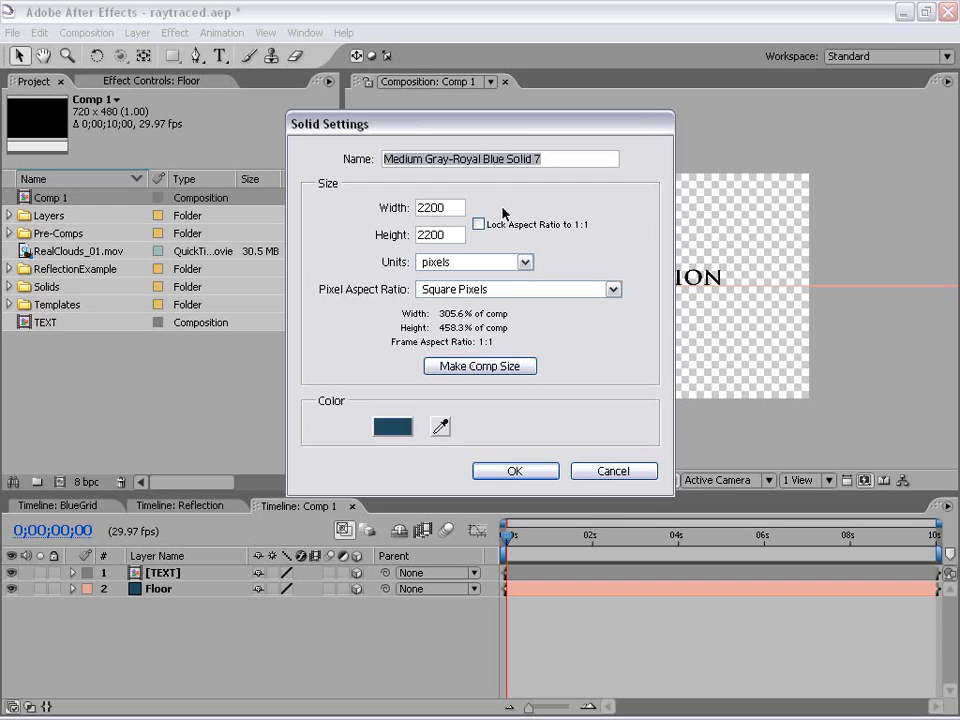
pyautogui.click(517, 369)
pyautogui.click(510, 473)
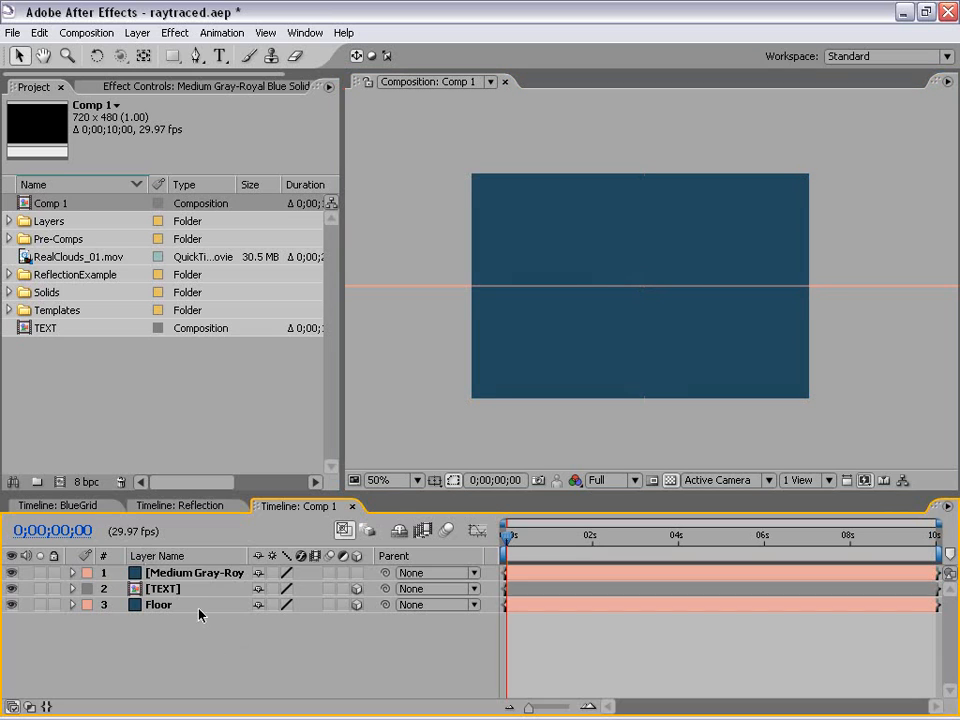
# - Move the new solid beneath the Floor layer in the stack and rename it as BG
pyautogui.moveTo(197, 578); pyautogui.dragTo(182, 618)
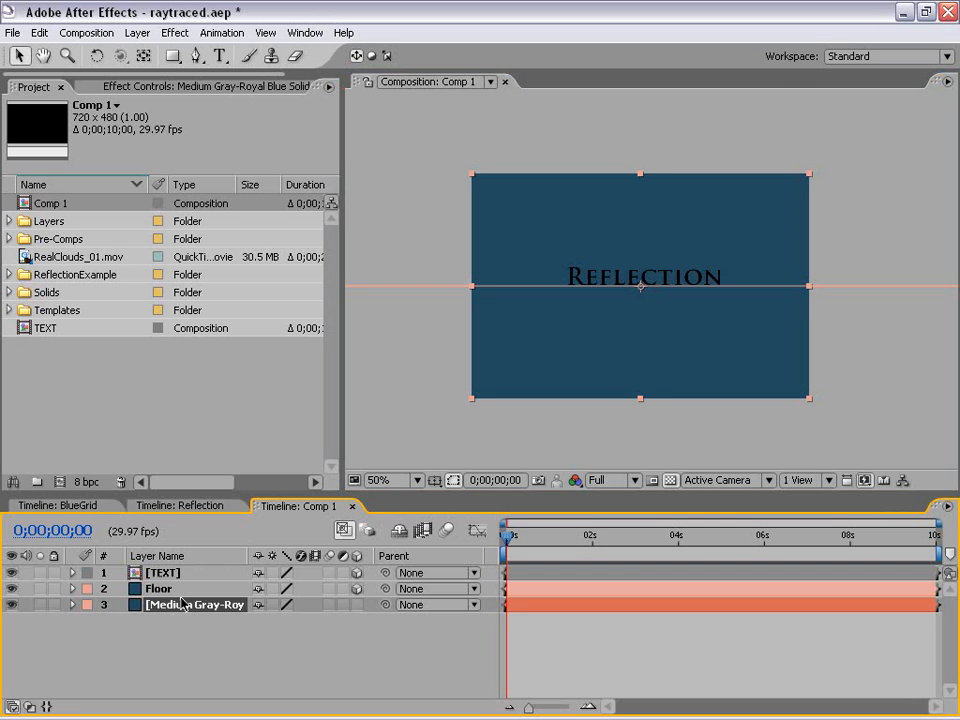
pyautogui.press('Return')
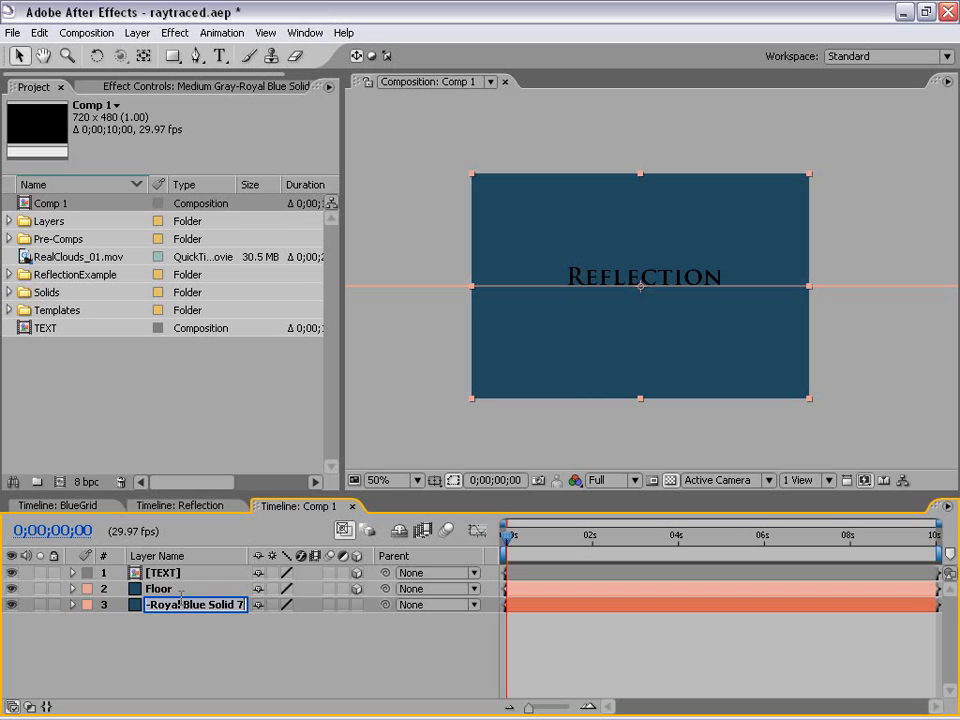
pyautogui.write('BG')
pyautogui.click(443, 630)
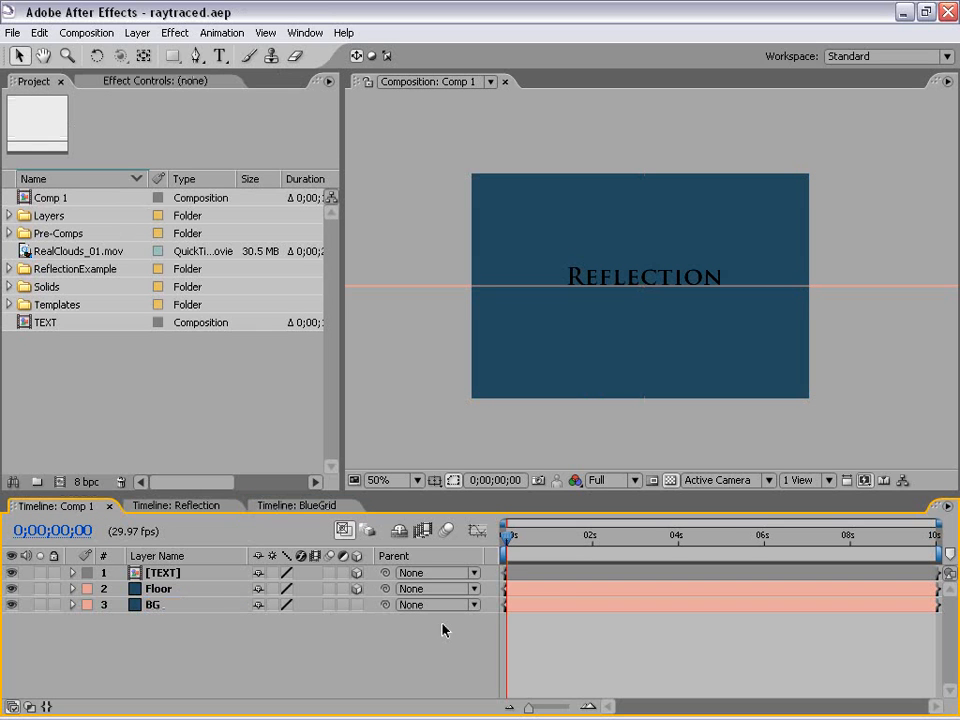
# - Apply the Ramp effect to the BG layer
pyautogui.click(542, 609)
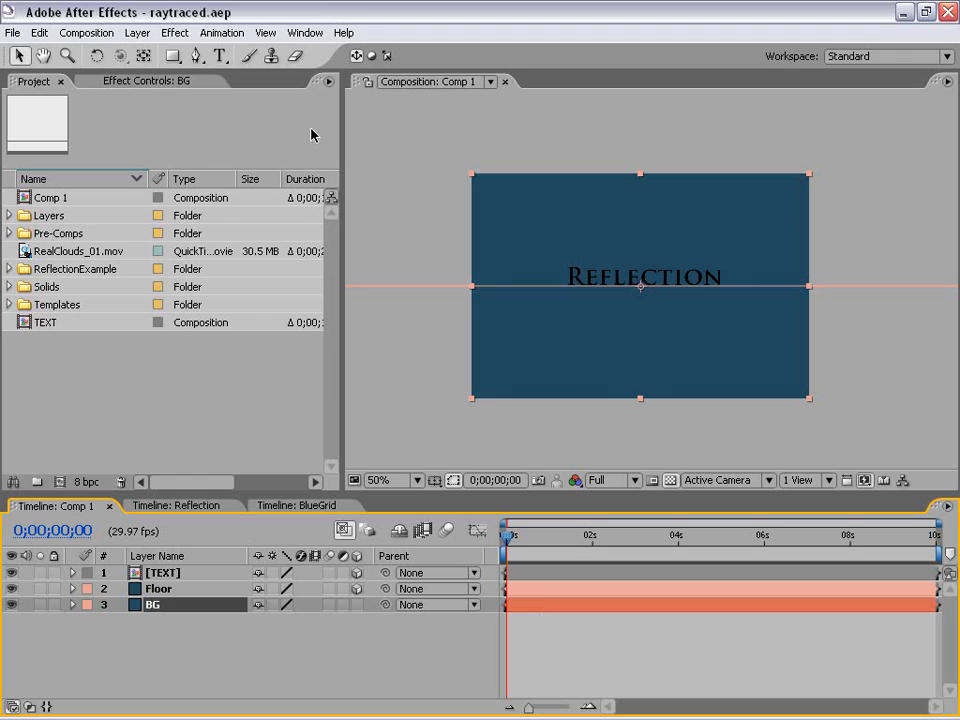
pyautogui.click(174, 33)
pyautogui.moveTo(232, 240)
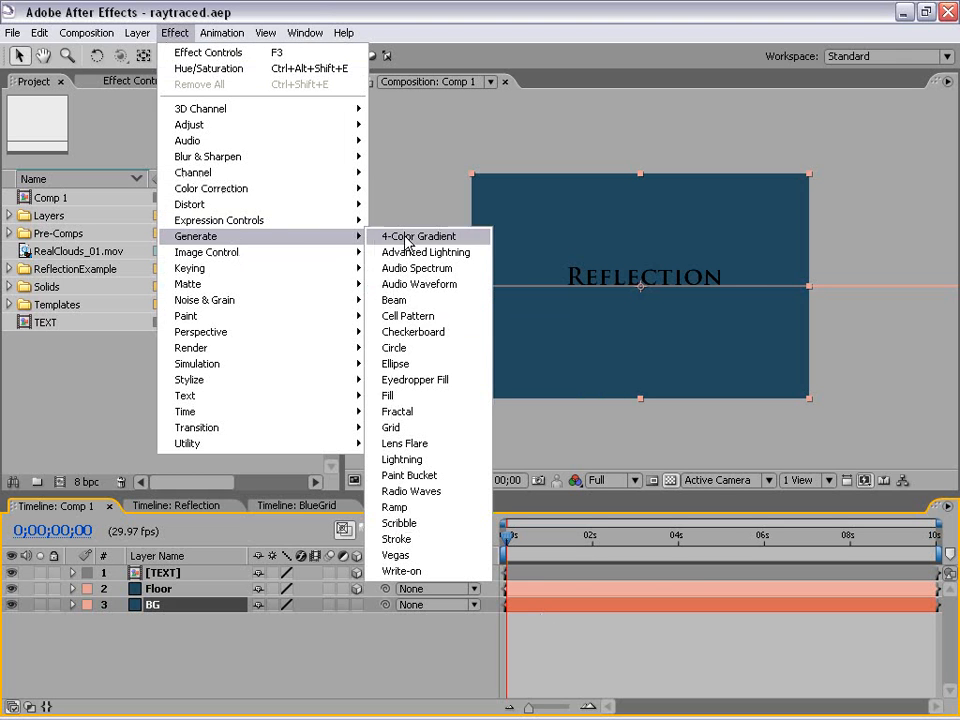
pyautogui.click(447, 512)
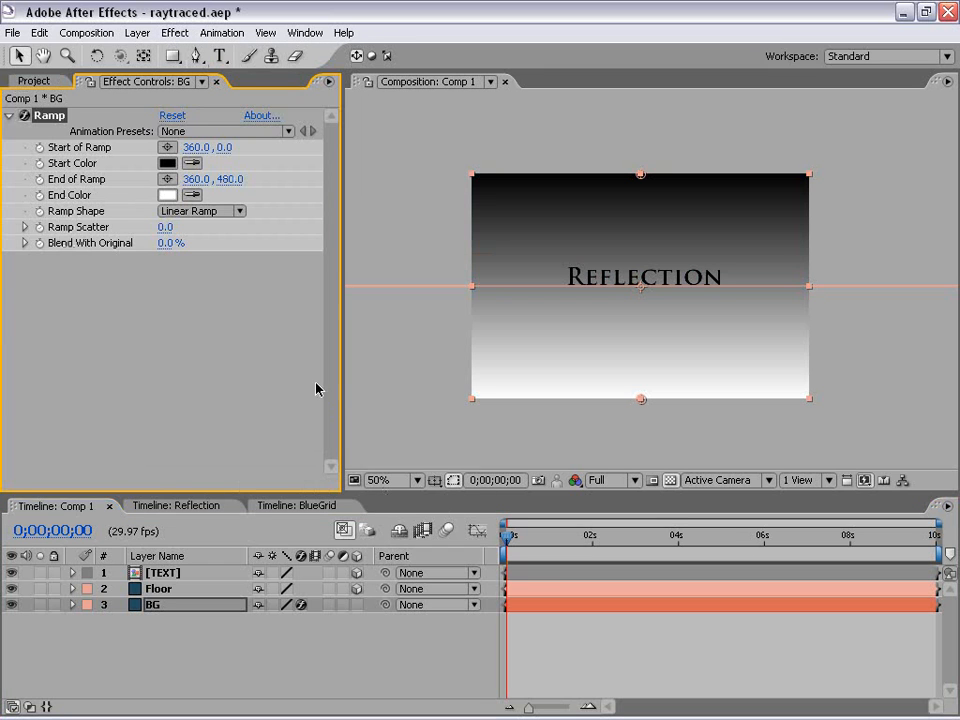
# - Set the ramp's start color to dark blue, hex 002E48
pyautogui.click(167, 163)
pyautogui.click(409, 466)
pyautogui.click(317, 524)
pyautogui.moveTo(317, 524); pyautogui.dragTo(403, 537)
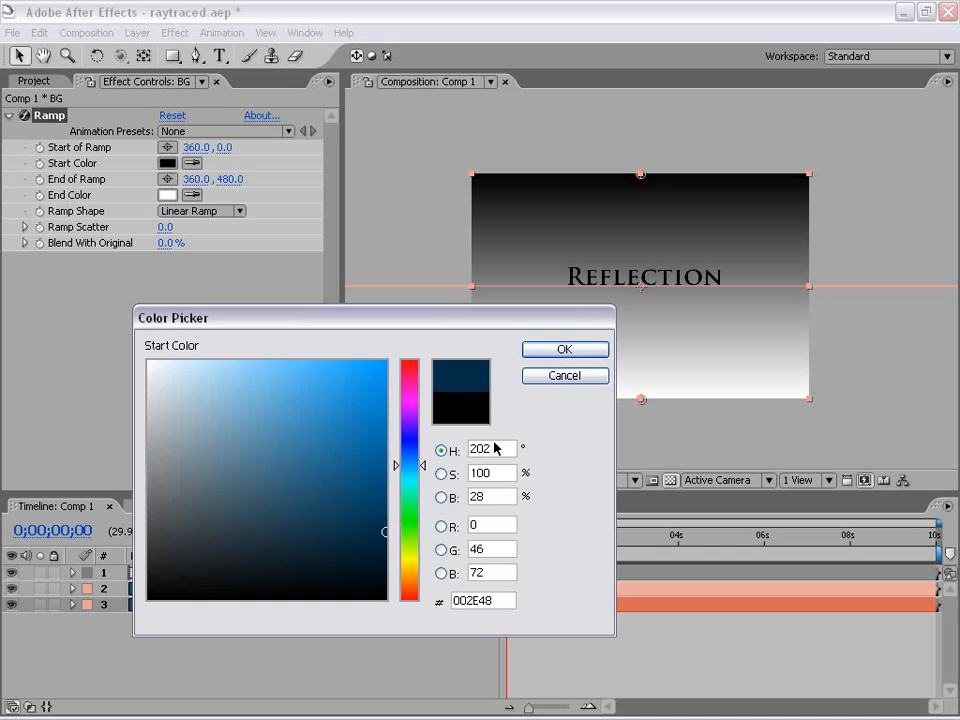
pyautogui.click(548, 350)
# - Set the ramp's end color to pale light blue, hex C7F8FF
pyautogui.click(167, 195)
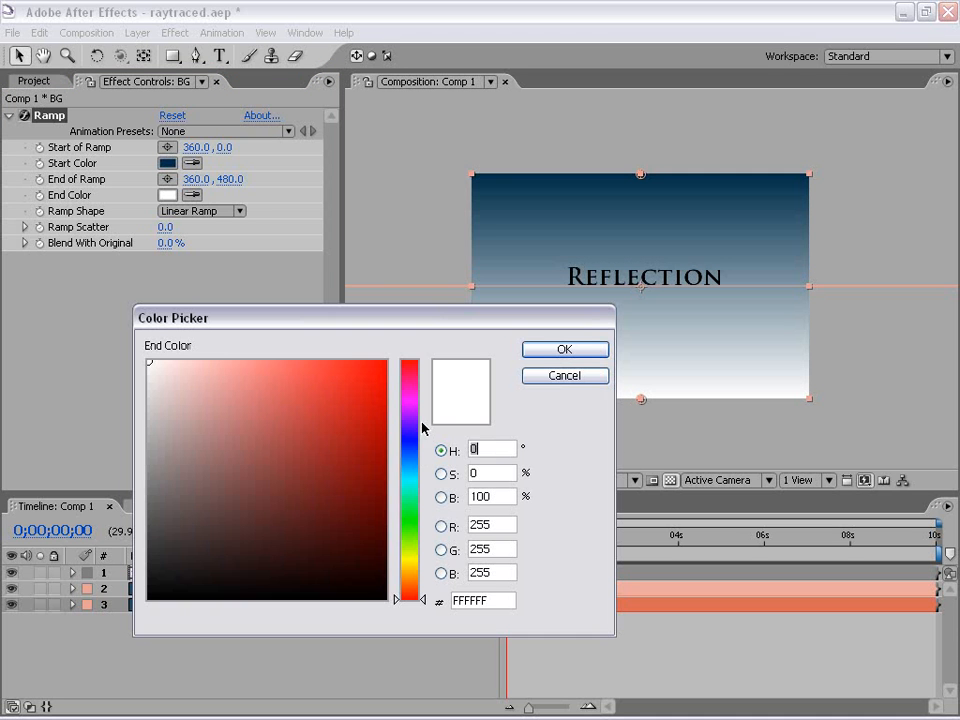
pyautogui.click(409, 476)
pyautogui.click(200, 361)
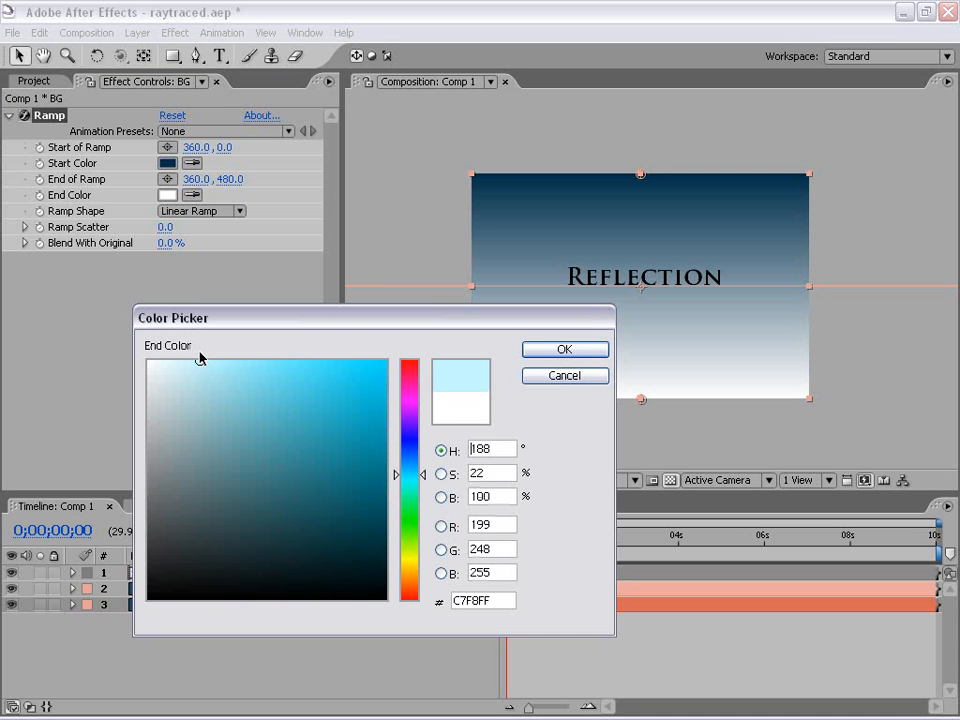
pyautogui.click(556, 352)
pyautogui.click(846, 189)
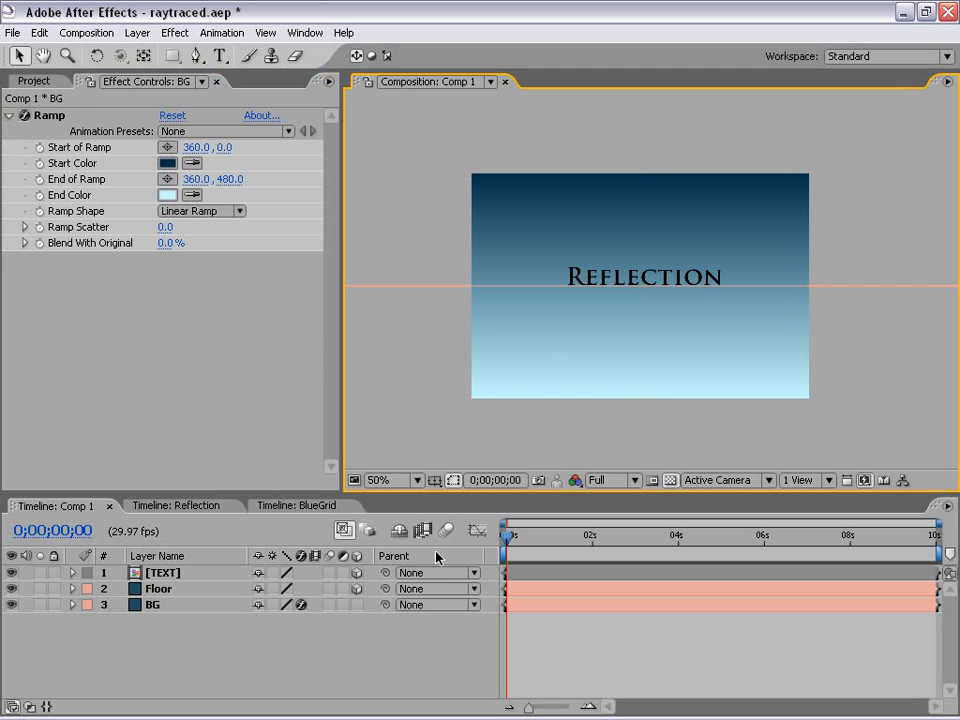
# - Move the BG ramp's start point above the frame to 360, -50 and its end point up to 360, 358
pyautogui.click(44, 117)
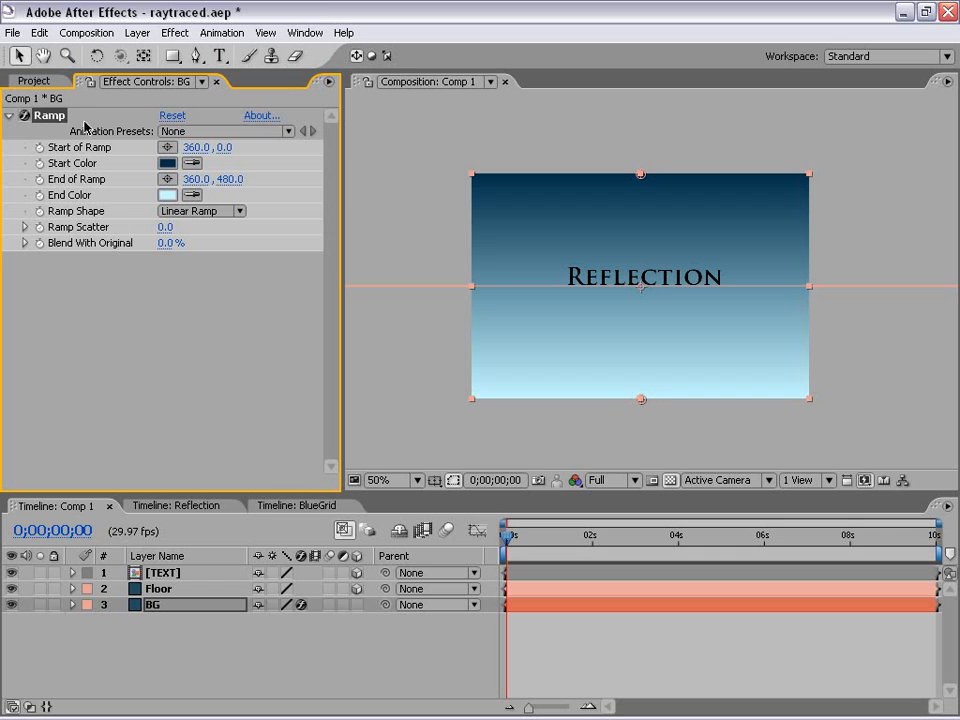
pyautogui.click(142, 385)
pyautogui.click(48, 116)
pyautogui.moveTo(641, 176)
pyautogui.mouseDown()
pyautogui.moveTo(639, 199)
pyautogui.moveTo(641, 155)
pyautogui.mouseUp()
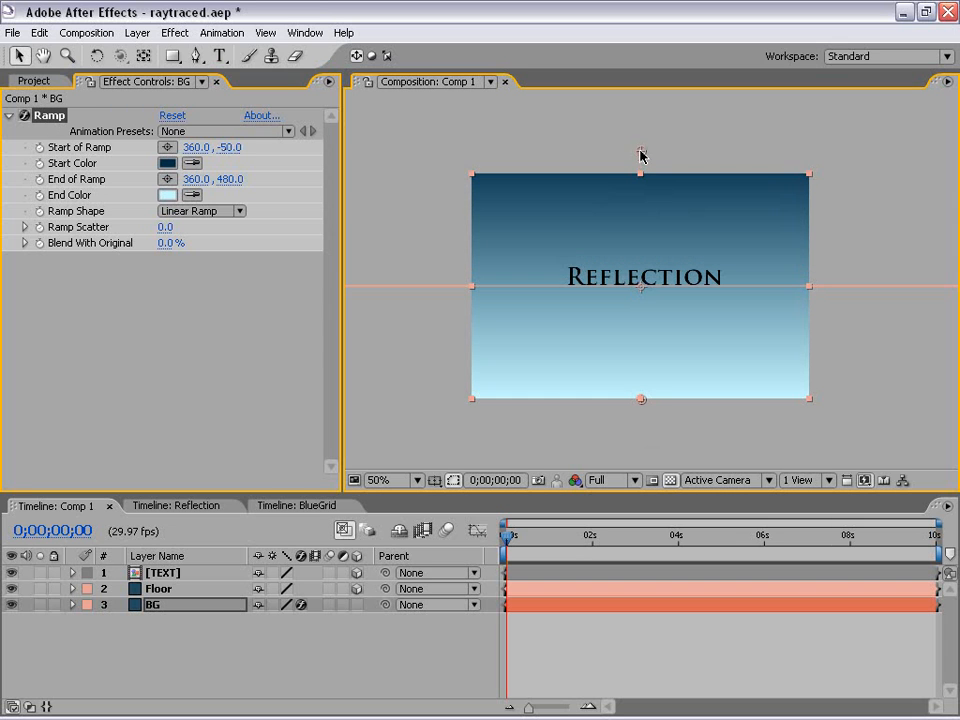
pyautogui.moveTo(645, 405); pyautogui.dragTo(644, 345)
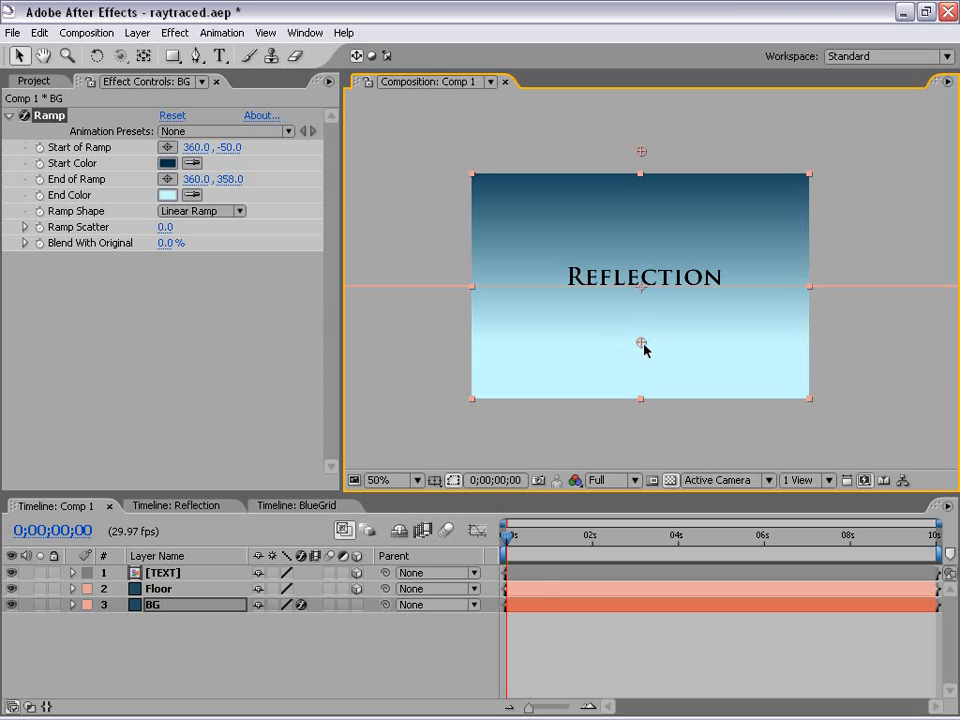
pyautogui.click(583, 625)
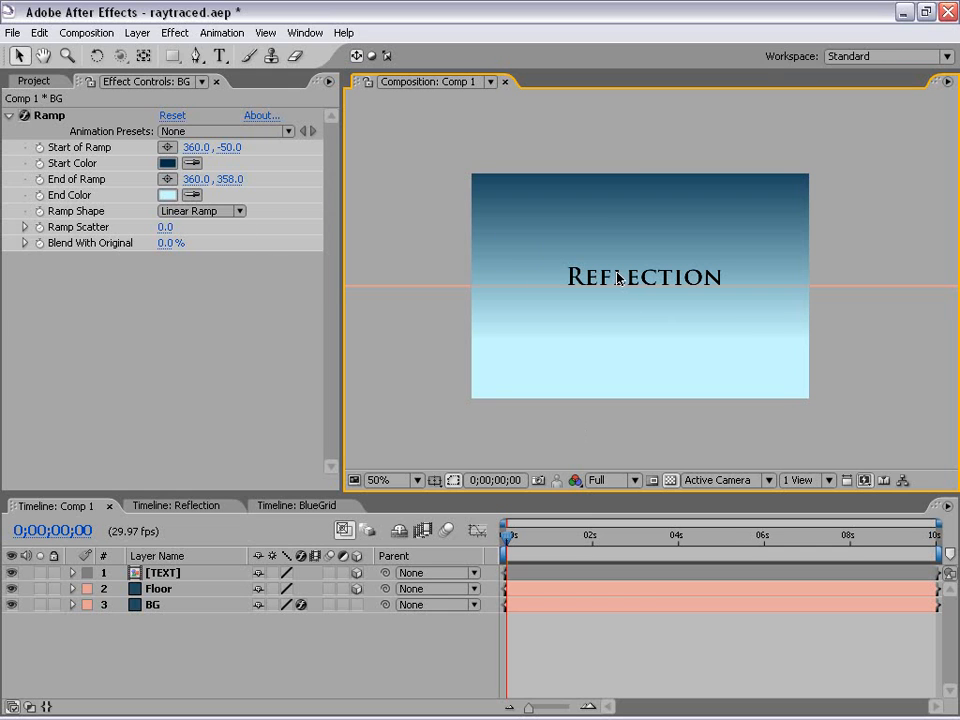
# - Add a camera layer named Camera 1 with the Custom preset and a zoom of 1111 pixels
pyautogui.click(137, 32)
pyautogui.moveTo(145, 57)
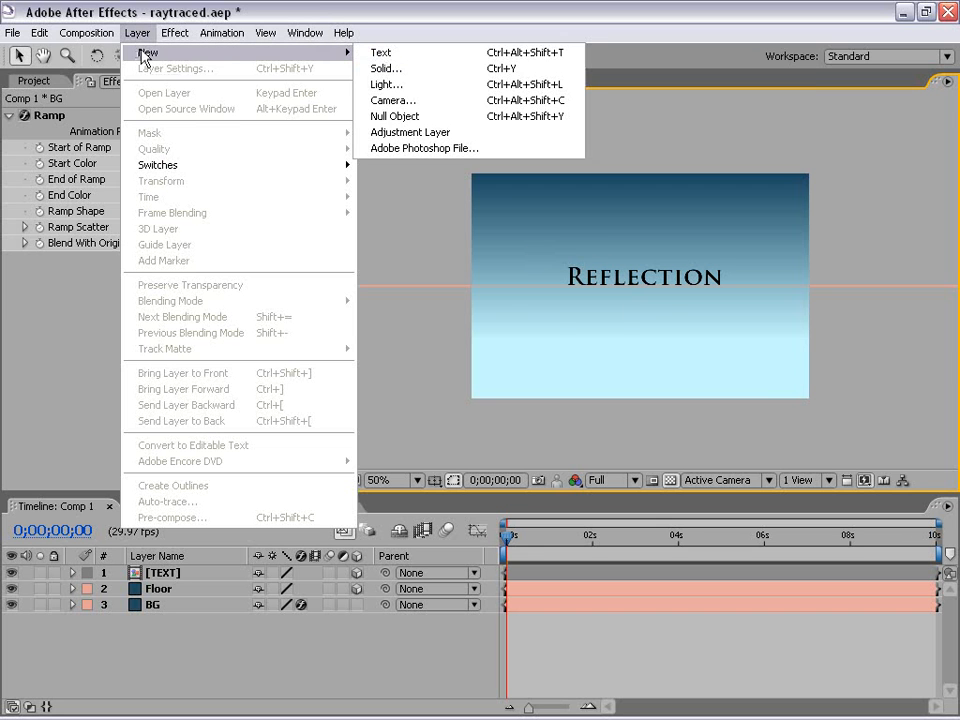
pyautogui.click(395, 101)
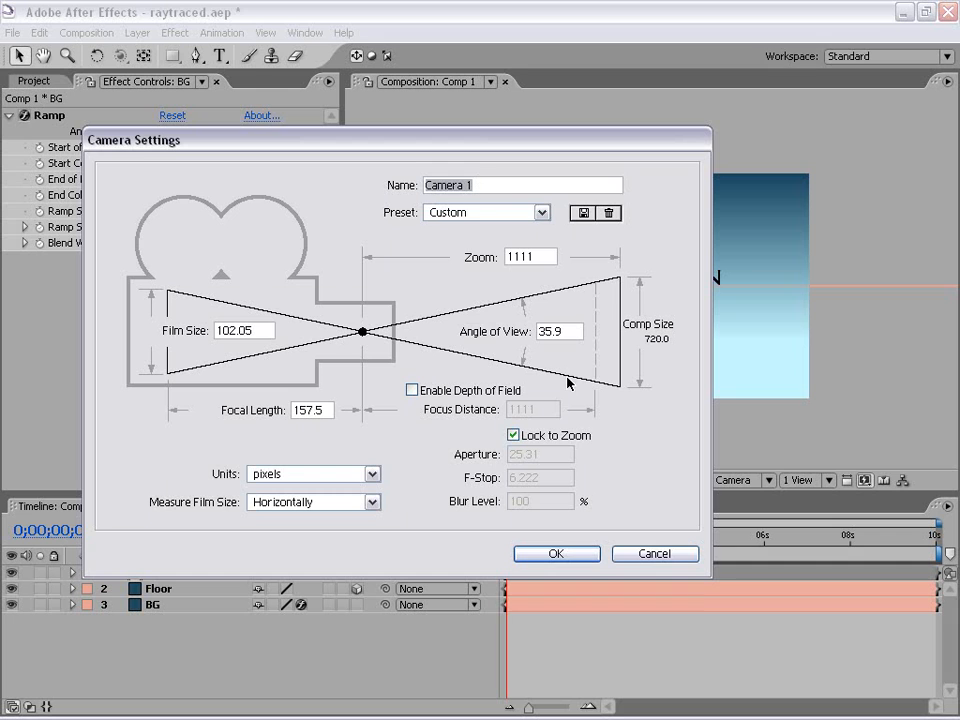
pyautogui.click(556, 554)
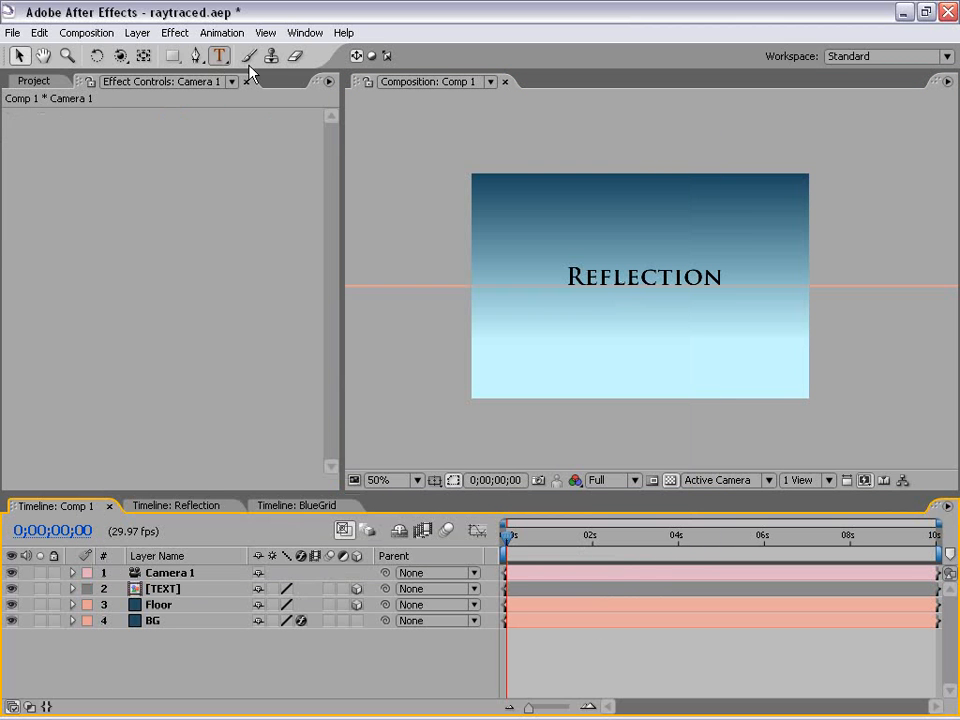
# - Orbit the camera to look slightly down on the scene, so the floor fills the frame below a horizon just above the text
pyautogui.click(119, 56)
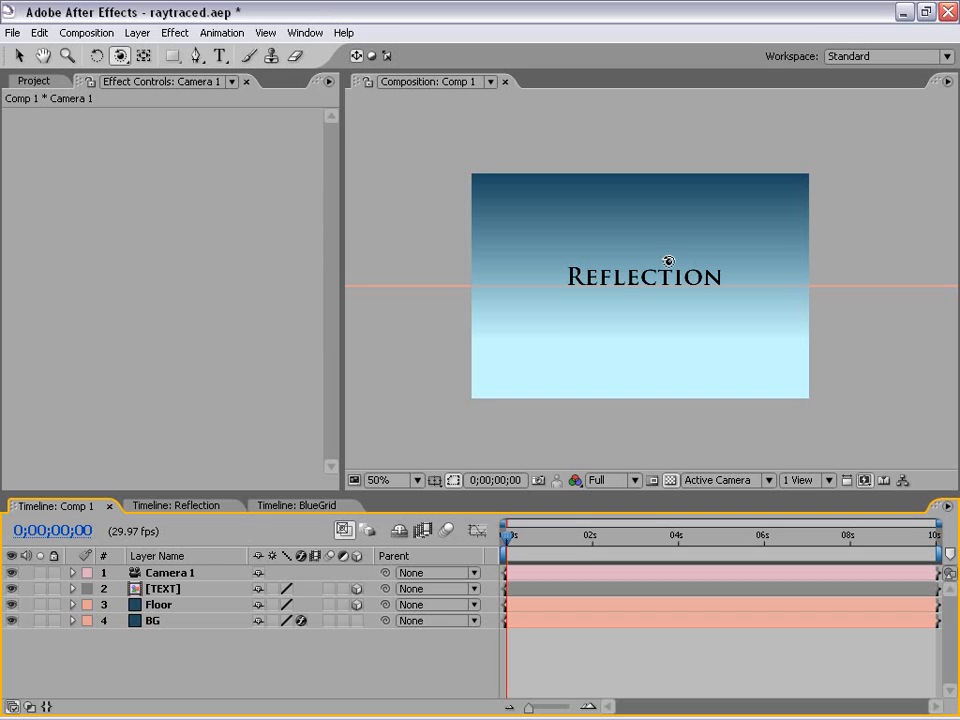
pyautogui.moveTo(641, 253); pyautogui.dragTo(619, 279)
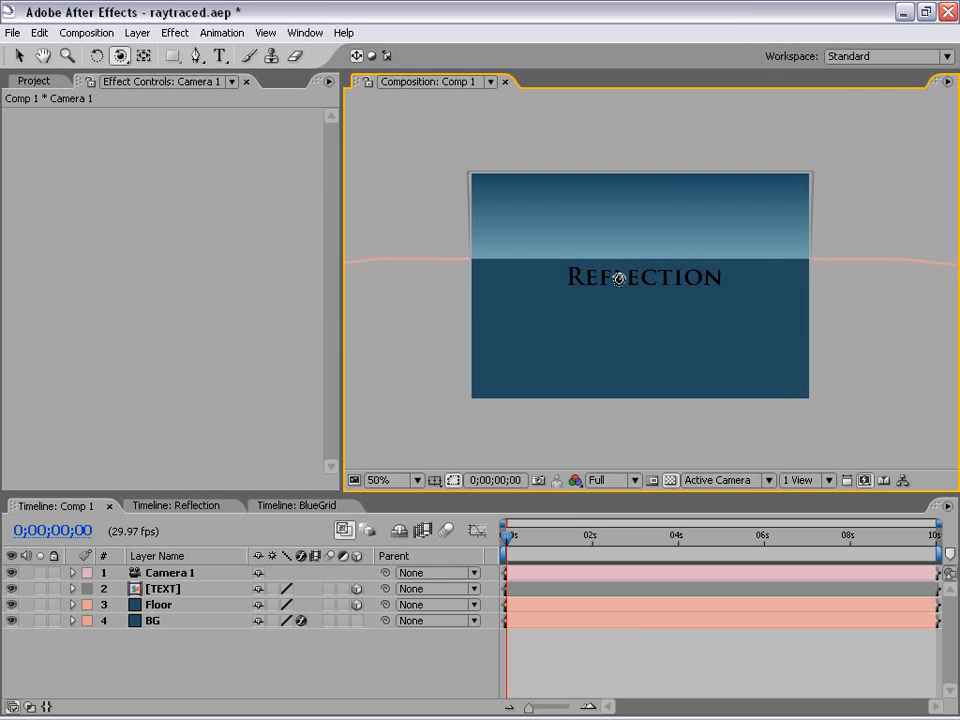
pyautogui.press('F2')
pyautogui.press('v')
pyautogui.click(652, 141)
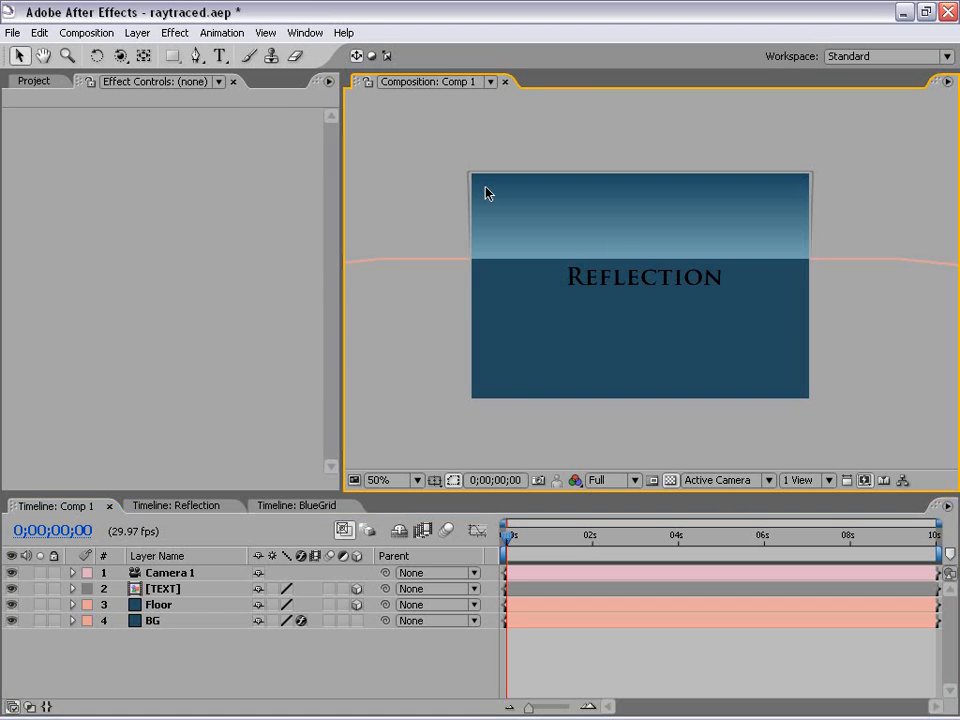
# - Add a Point light named Light 1 with 200% intensity, casting shadows with 100% darkness and 32-pixel diffusion
pyautogui.click(137, 32)
pyautogui.moveTo(150, 52)
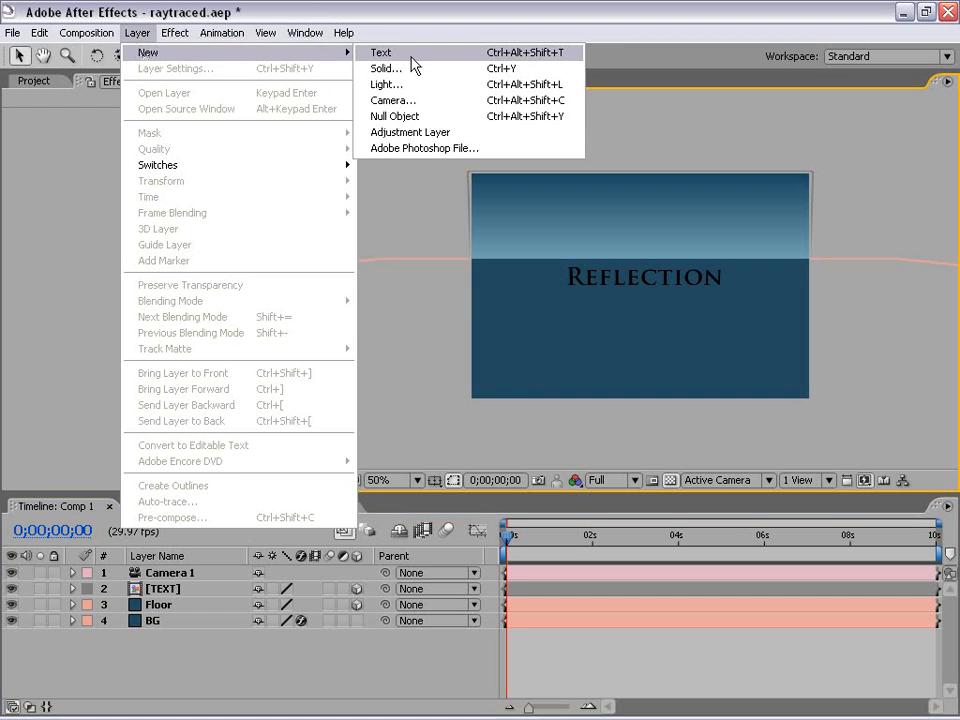
pyautogui.click(391, 86)
pyautogui.moveTo(799, 210); pyautogui.dragTo(366, 171)
pyautogui.click(386, 250)
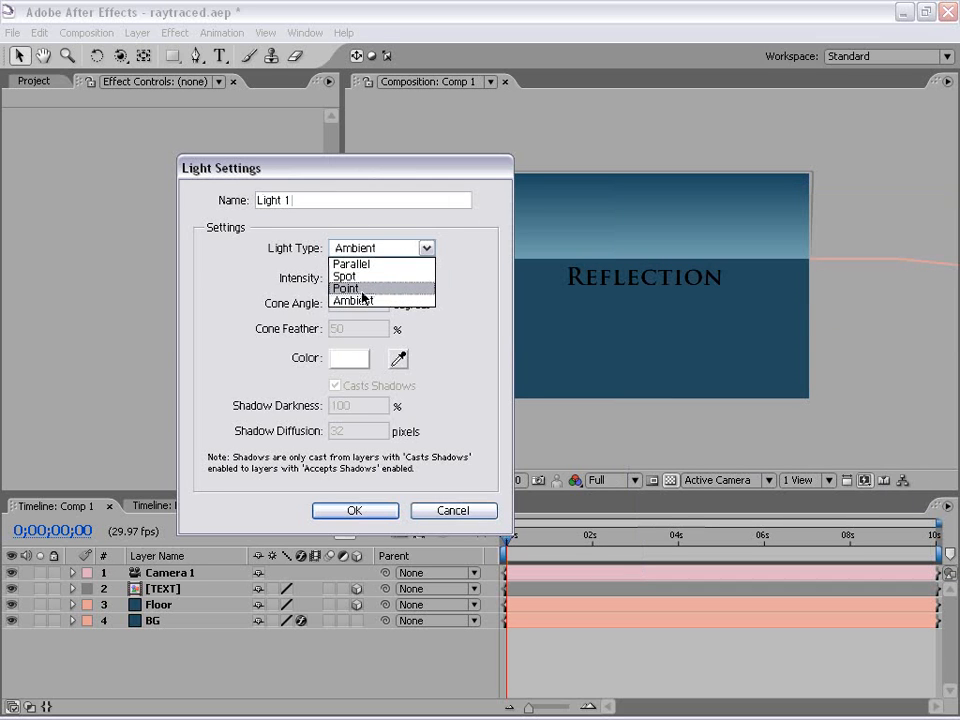
pyautogui.click(363, 290)
pyautogui.click(371, 277)
pyautogui.moveTo(371, 277); pyautogui.dragTo(308, 297)
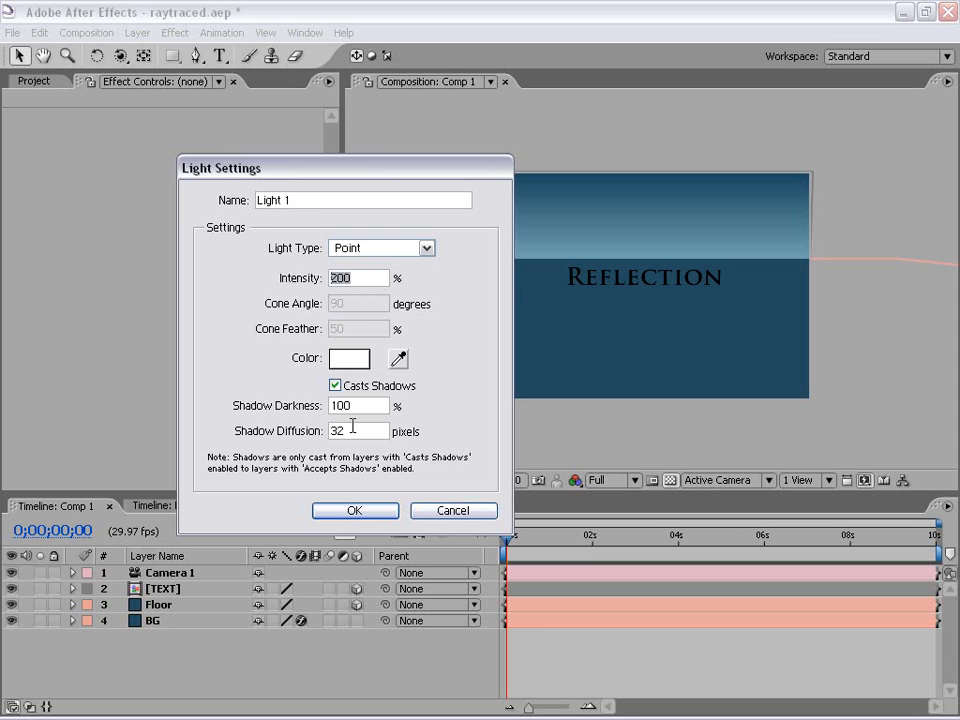
pyautogui.click(355, 511)
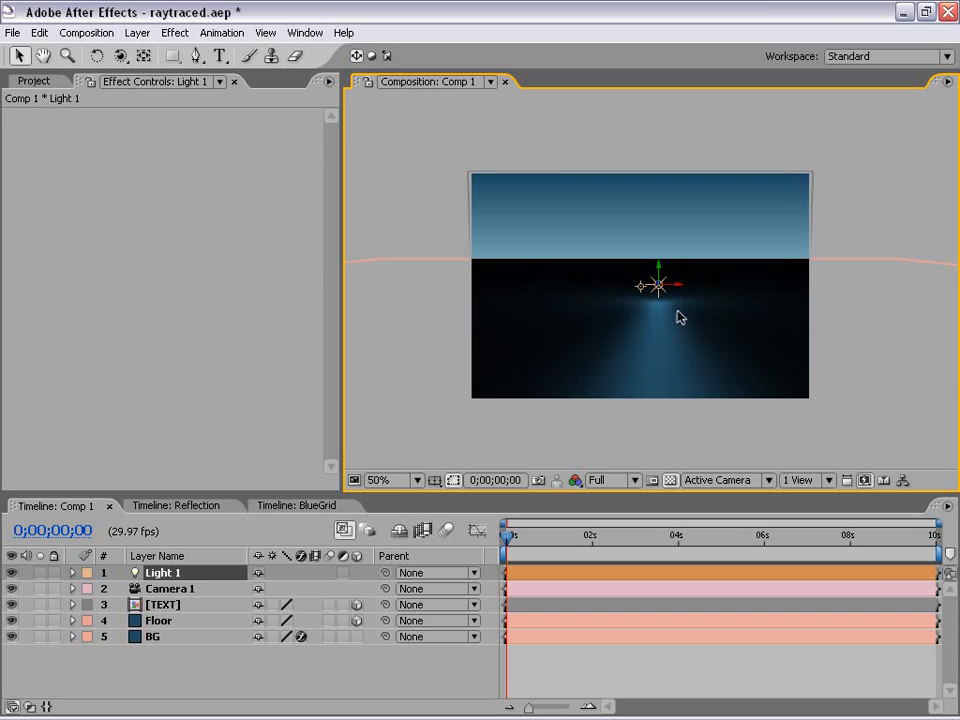
# - Raise Light 1 above the Reflection text so it sits slightly above the horizon
pyautogui.scroll(1, 672, 312)
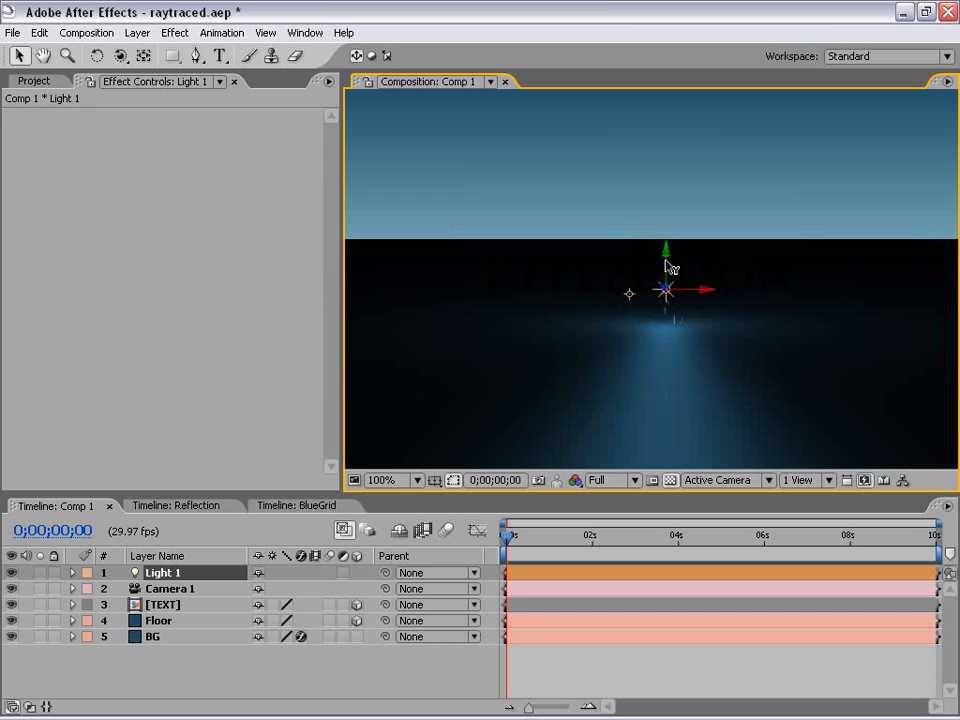
pyautogui.moveTo(664, 251); pyautogui.dragTo(667, 205)
pyautogui.press(',')
pyautogui.press('.')
pyautogui.press('.')
pyautogui.moveTo(645, 300); pyautogui.dragTo(681, 358)
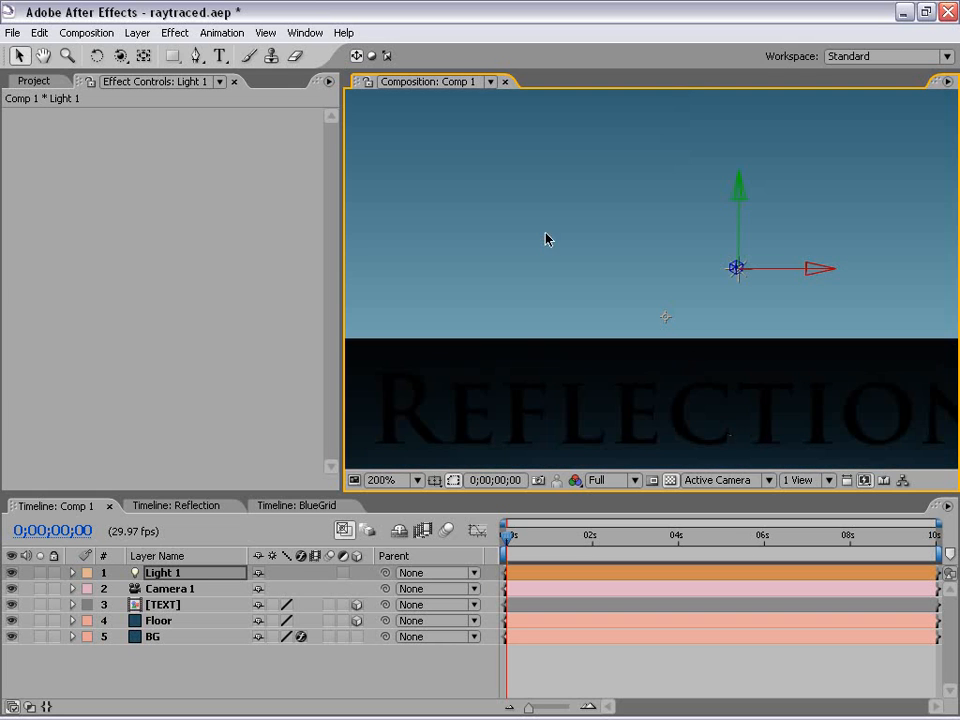
pyautogui.press(',')
pyautogui.press(',')
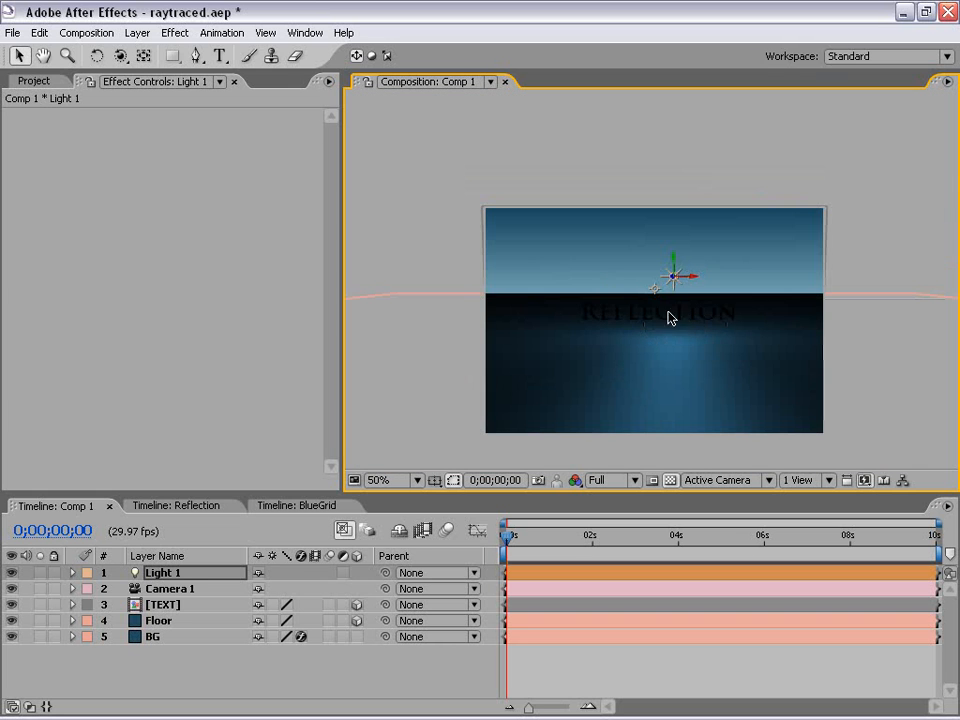
pyautogui.press('.')
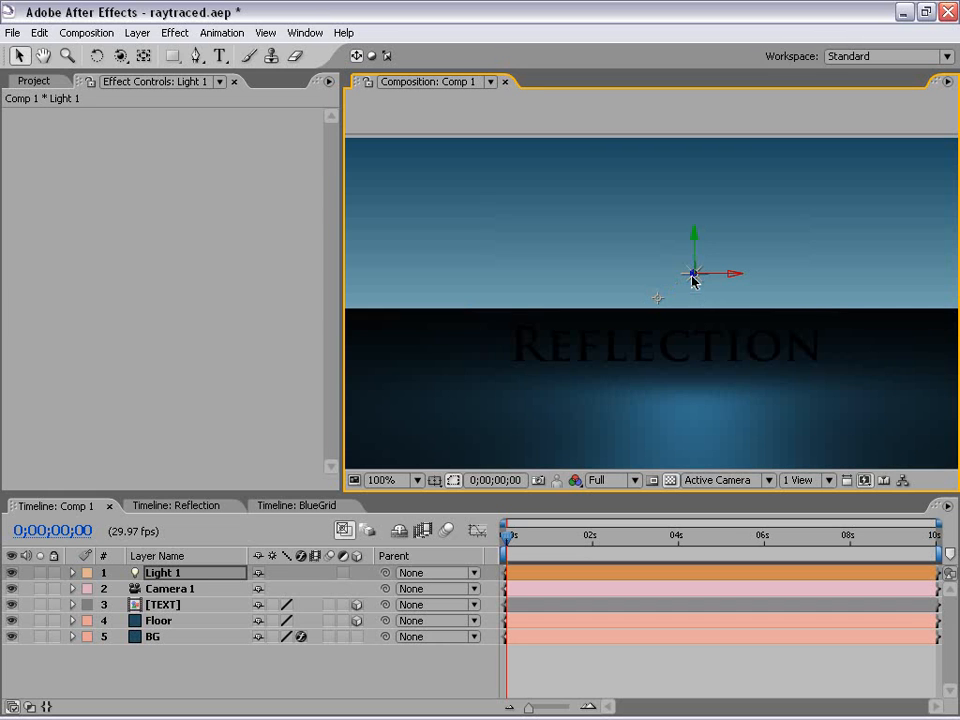
pyautogui.moveTo(694, 279); pyautogui.dragTo(406, 241)
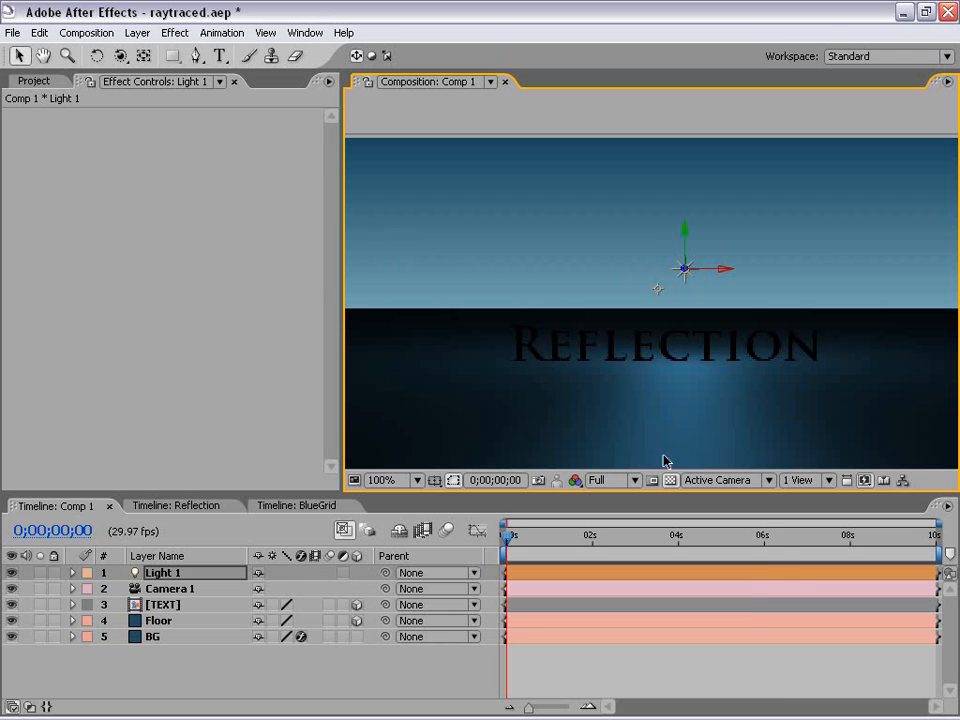
# - In the Top view, move Light 1 farther back behind the text, and return to the Active Camera view
pyautogui.click(717, 480)
pyautogui.click(710, 576)
pyautogui.scroll(-1, 657, 262)
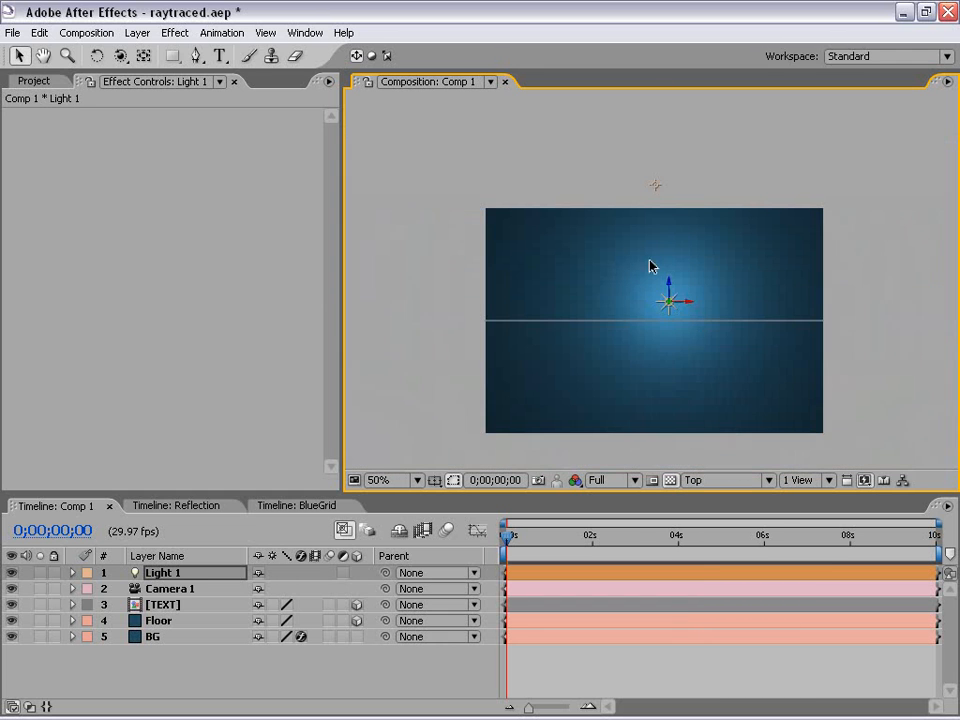
pyautogui.moveTo(670, 292); pyautogui.dragTo(671, 257)
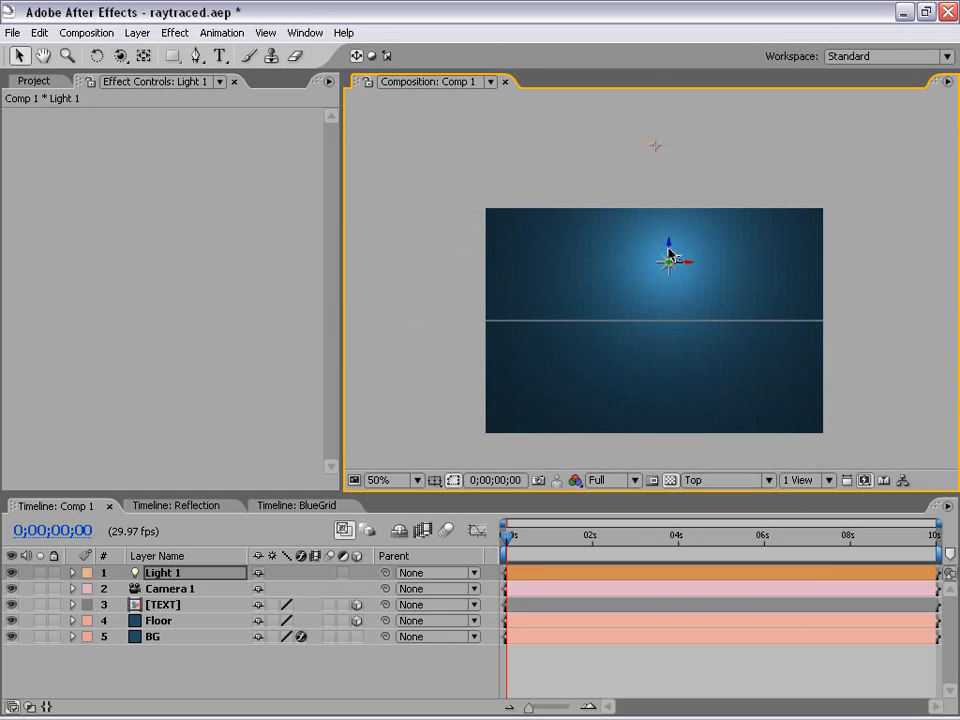
pyautogui.click(709, 482)
pyautogui.click(730, 499)
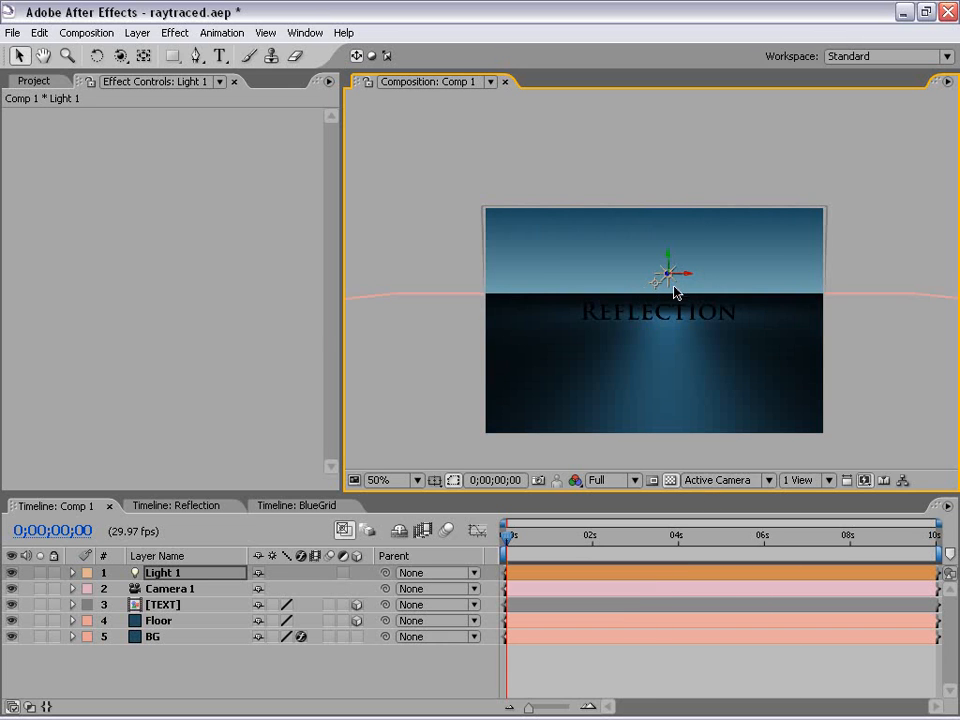
# - Examine how the point light falls on the floor around the Reflection text, with nothing selected
pyautogui.scroll(1, 647, 294)
pyautogui.moveTo(686, 323); pyautogui.dragTo(669, 274)
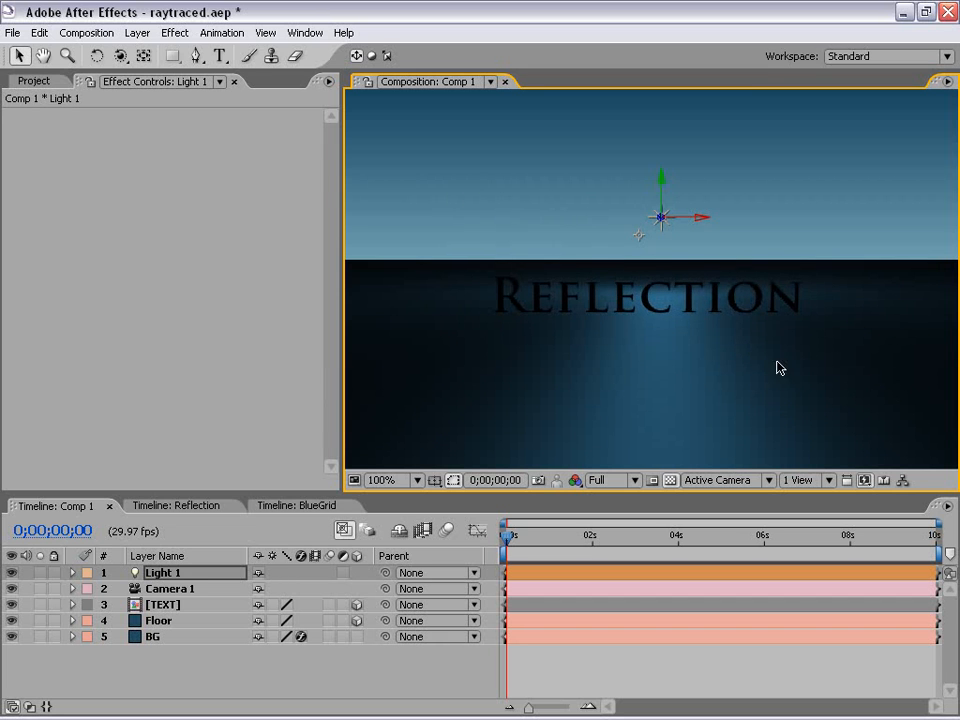
pyautogui.scroll(-1, 709, 321)
pyautogui.moveTo(714, 351); pyautogui.dragTo(709, 335)
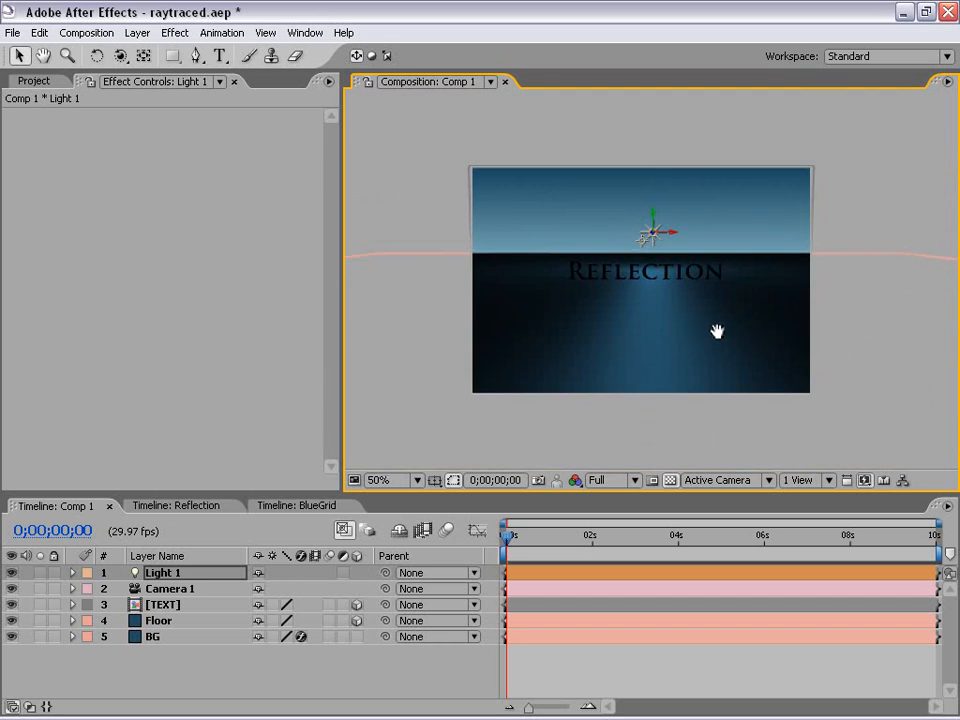
pyautogui.click(877, 211)
pyautogui.scroll(1, 650, 278)
pyautogui.moveTo(690, 259); pyautogui.dragTo(675, 274)
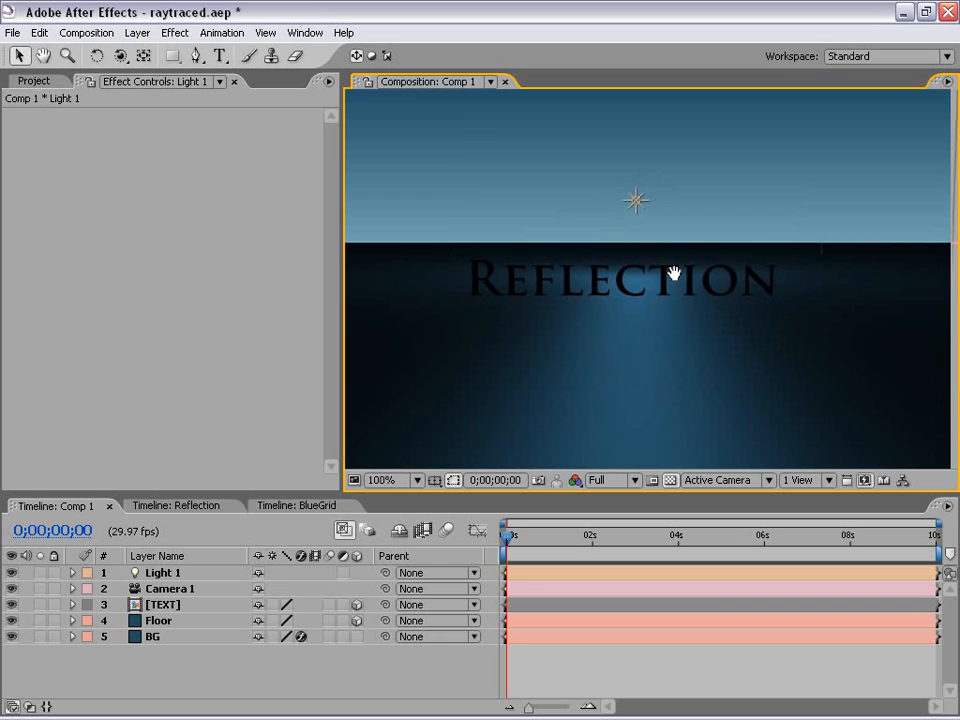
pyautogui.scroll(-1, 674, 272)
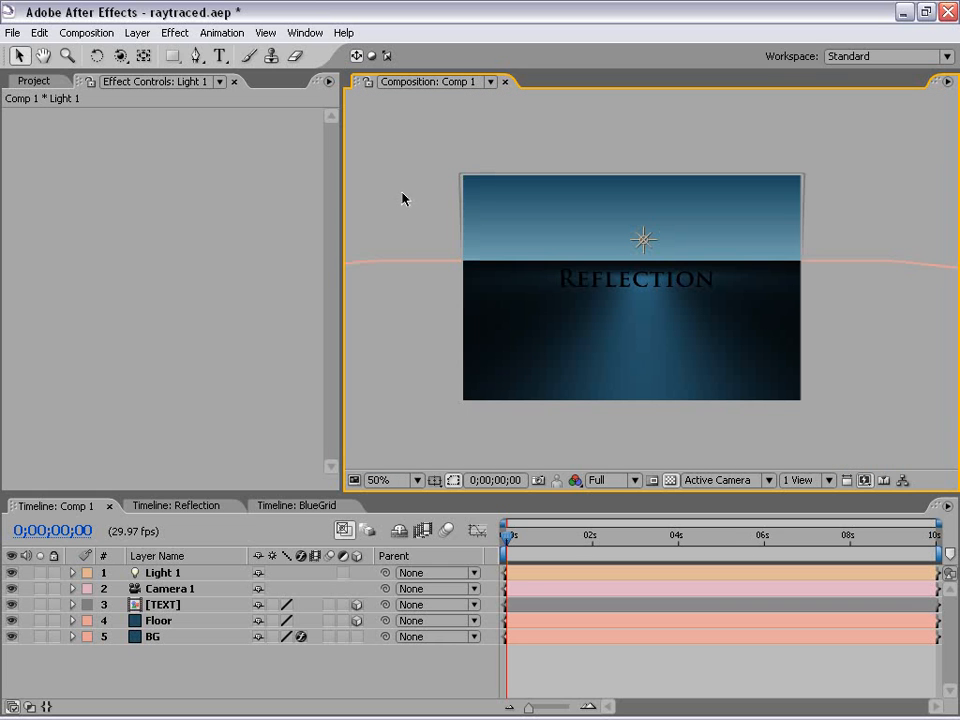
# - Add an Ambient light named Light 2 with 30% intensity
pyautogui.click(137, 32)
pyautogui.moveTo(173, 58)
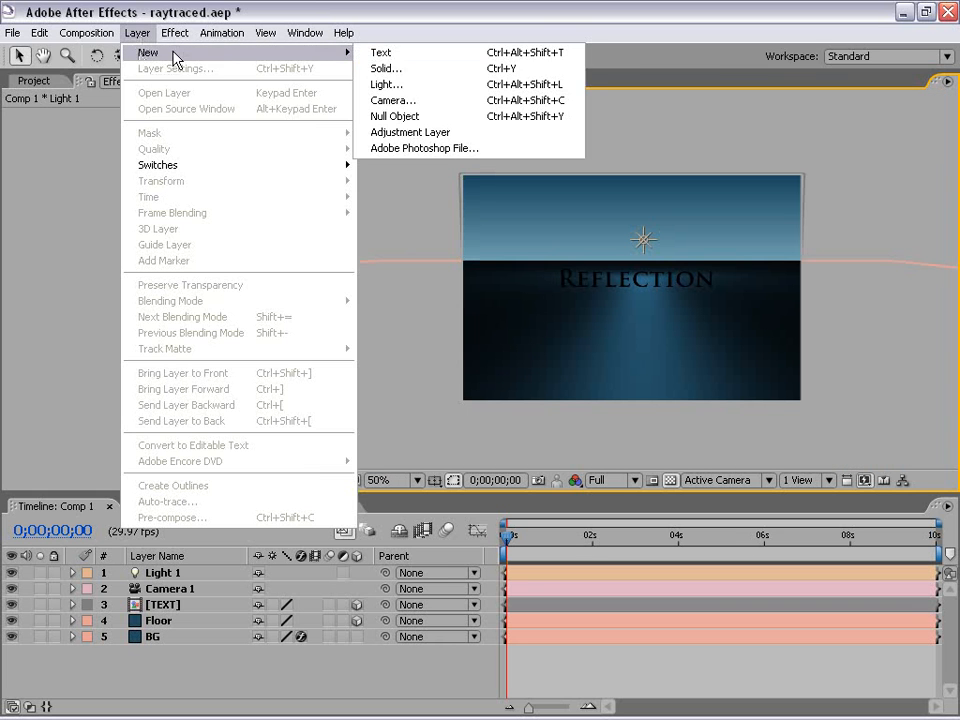
pyautogui.click(394, 86)
pyautogui.click(380, 248)
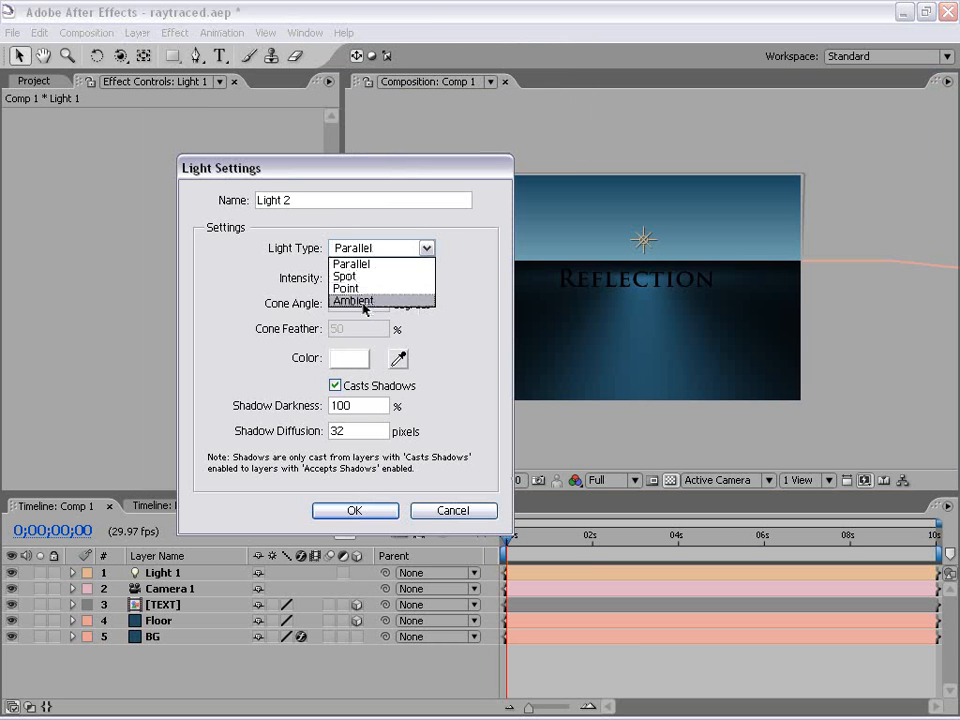
pyautogui.click(364, 298)
pyautogui.doubleClick(361, 278)
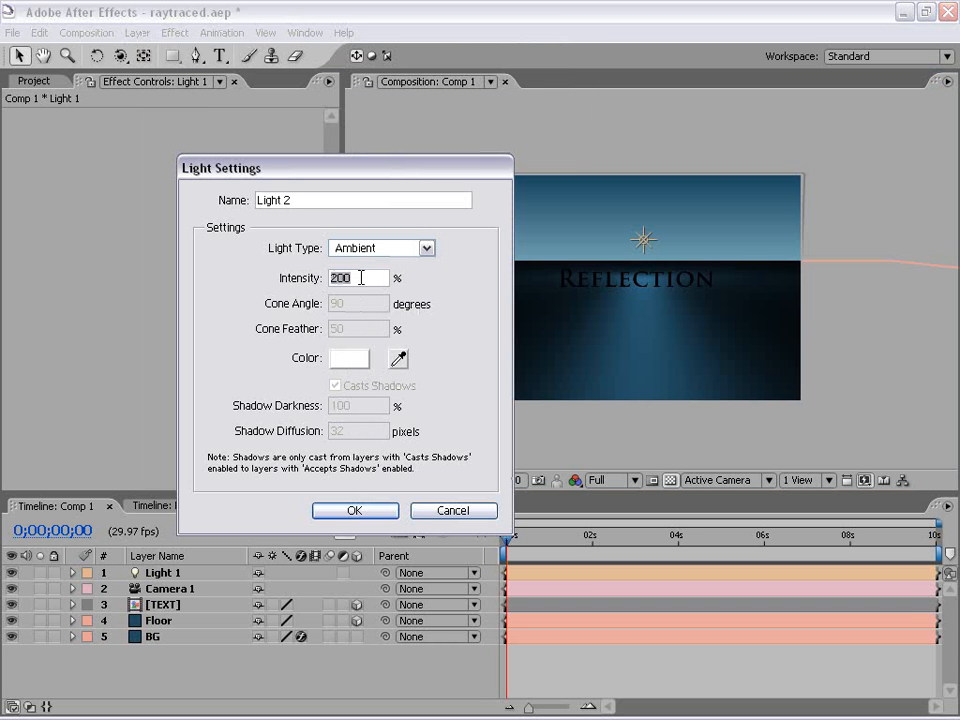
pyautogui.write('30')
pyautogui.click(354, 510)
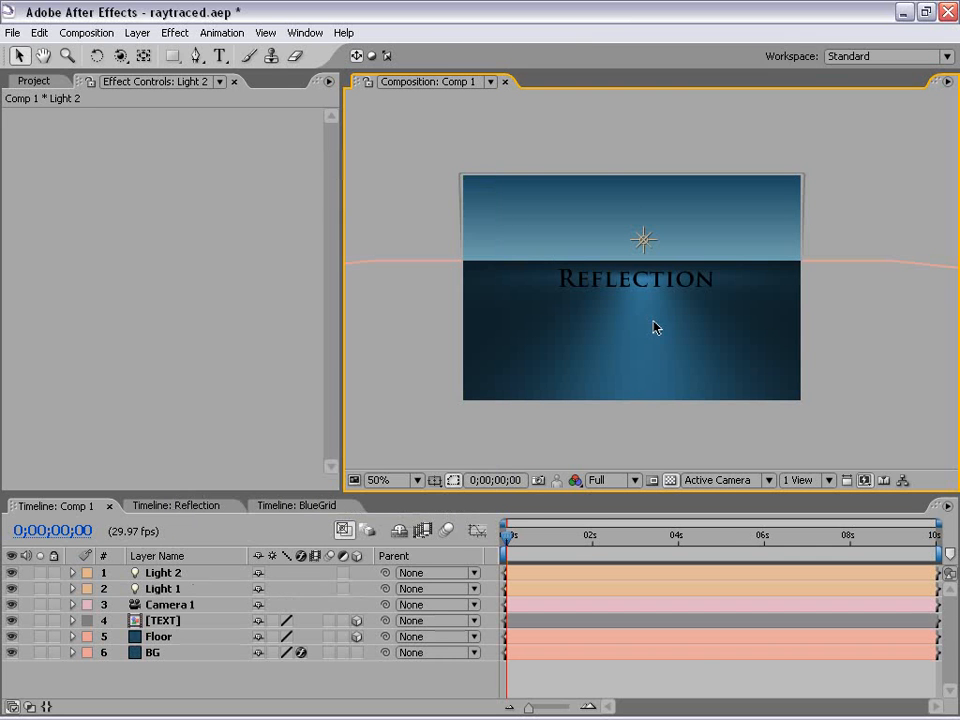
# - Try raising Light 1's intensity to about 494%
pyautogui.press('.')
pyautogui.click(161, 573)
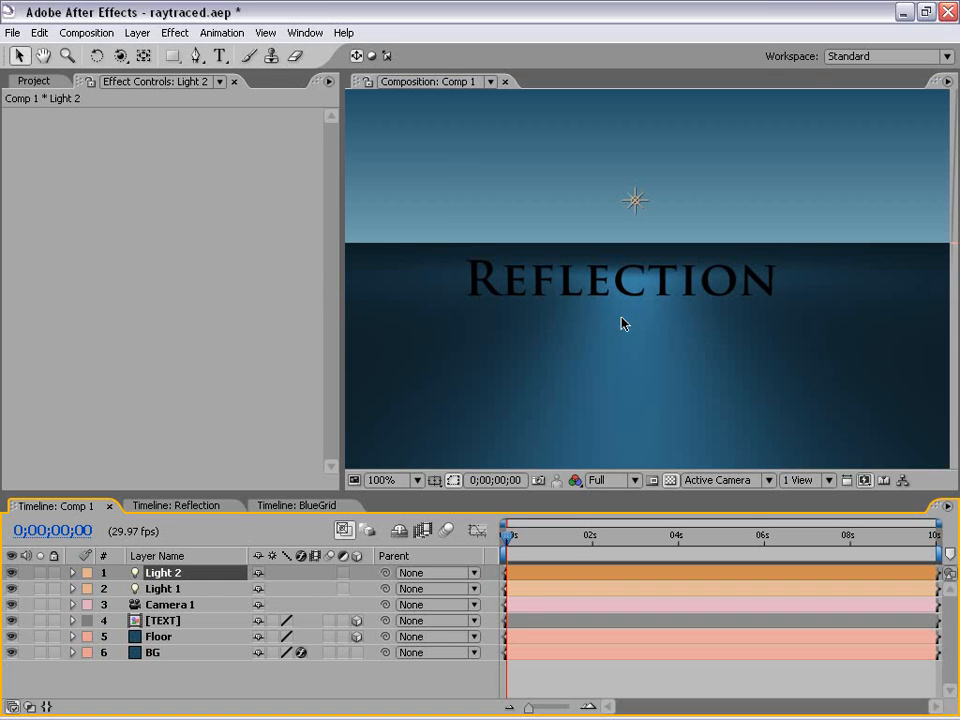
pyautogui.press(',')
pyautogui.click(188, 591)
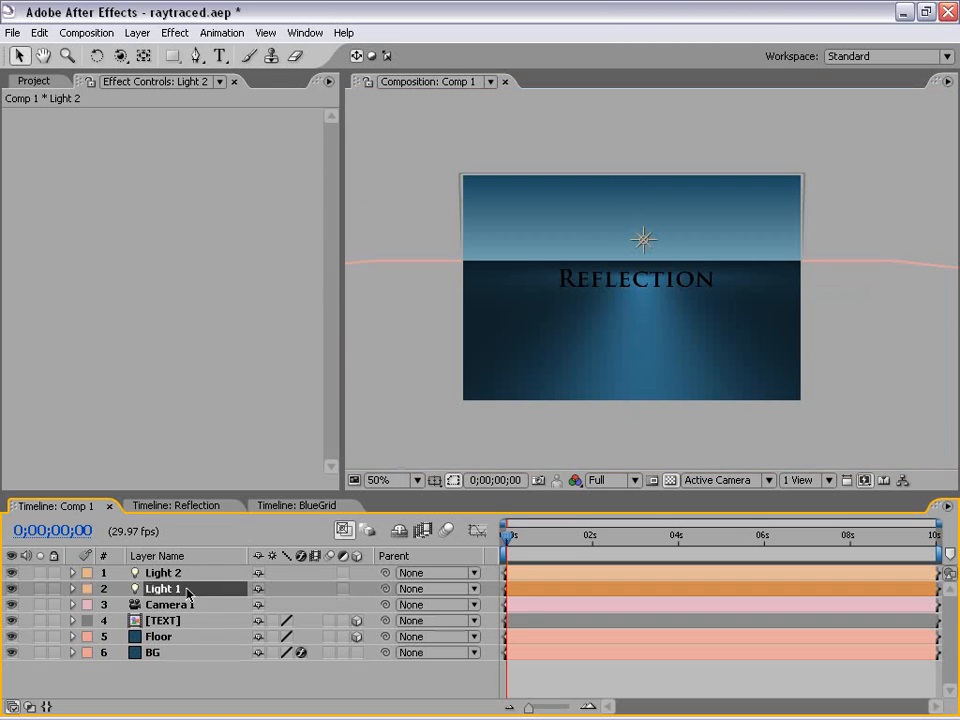
pyautogui.press('t')
pyautogui.moveTo(252, 606); pyautogui.dragTo(490, 583)
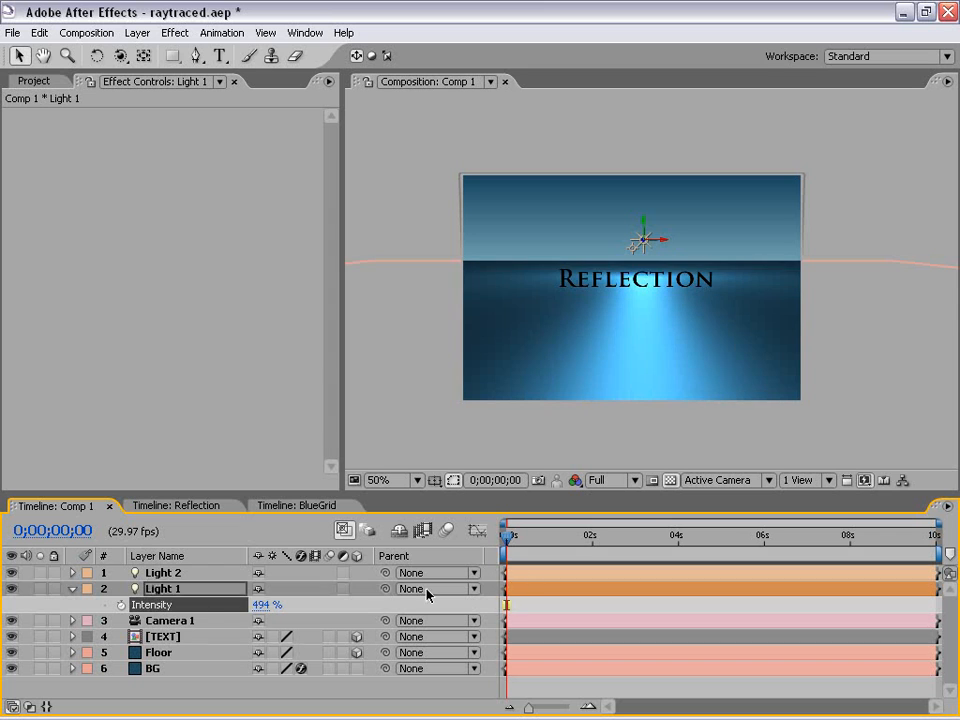
pyautogui.hotkey('ctrl', 'z')
# - Show Light 2's intensity in the timeline and inspect the lighting on the text and floor
pyautogui.click(160, 573)
pyautogui.click(72, 574)
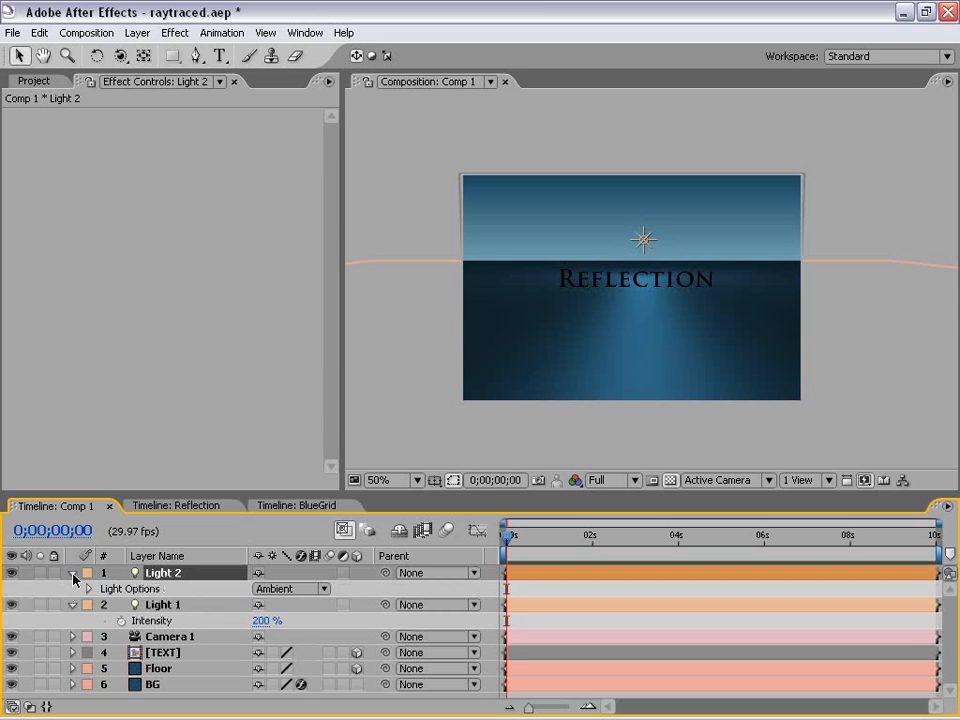
pyautogui.press('t')
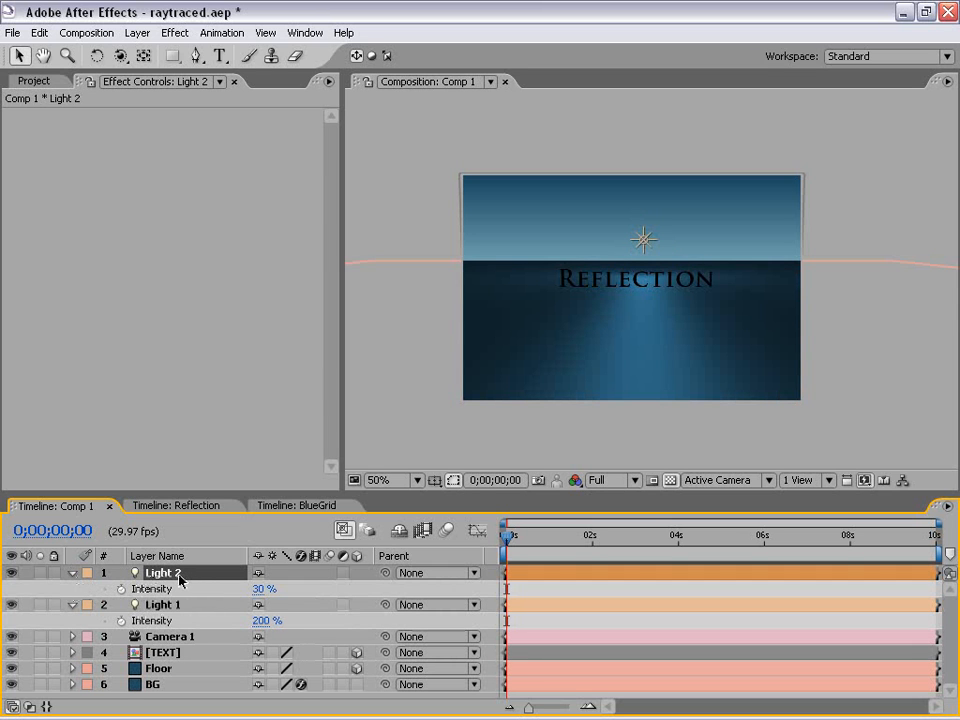
pyautogui.scroll(1, 592, 365)
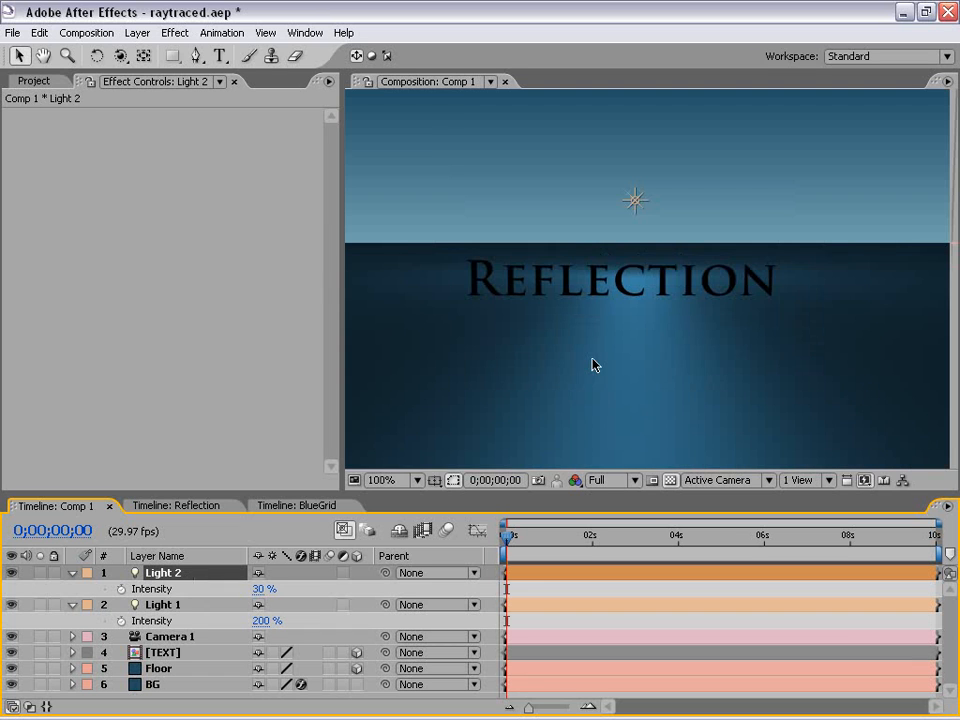
pyautogui.scroll(-1, 418, 452)
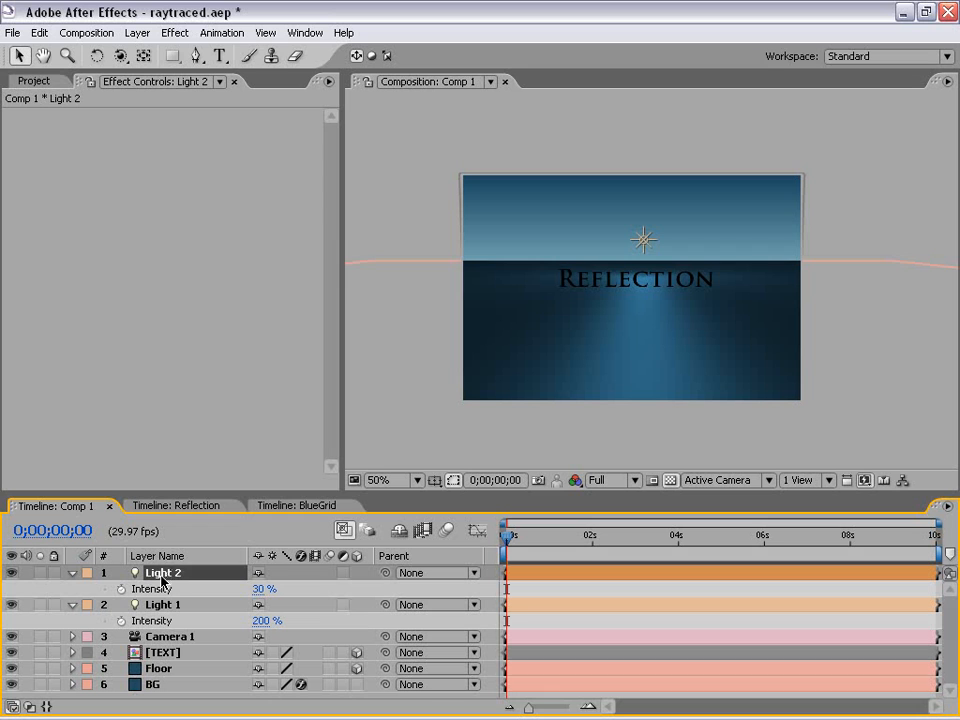
# - Rename Light 2 as Fill and Light 1 as Point
pyautogui.press('Return')
pyautogui.write('Fil')
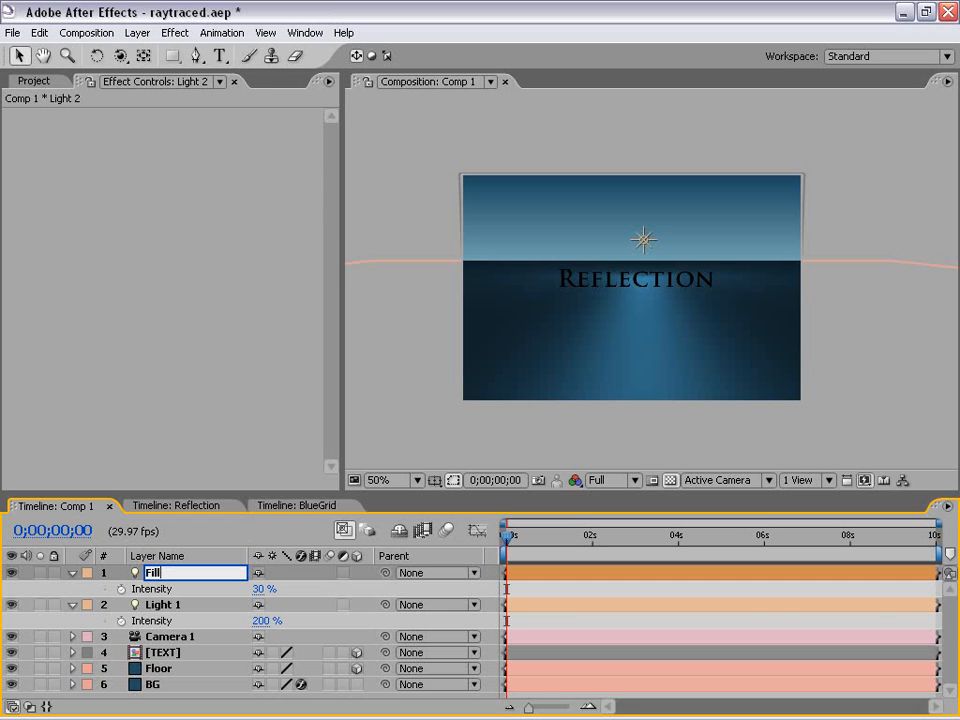
pyautogui.write('l')
pyautogui.press('Return')
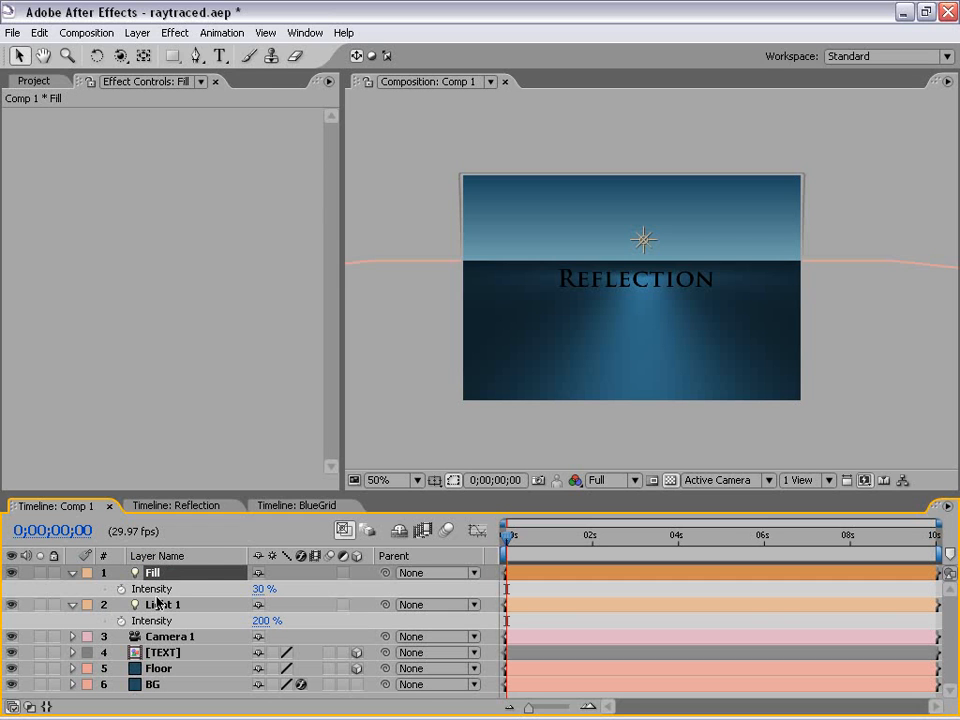
pyautogui.click(157, 604)
pyautogui.press('Return')
pyautogui.write('Poin')
pyautogui.press('Return')
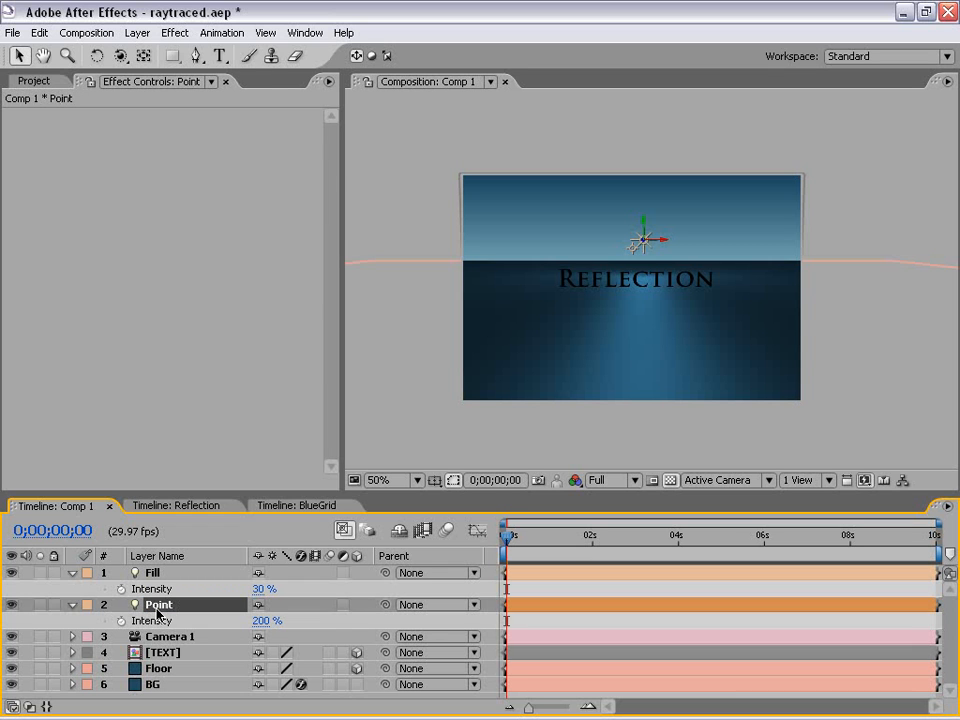
# - Collapse the properties of all layers in the timeline and leave every layer deselected
pyautogui.click(866, 187)
pyautogui.scroll(1, 711, 287)
pyautogui.scroll(-1, 711, 287)
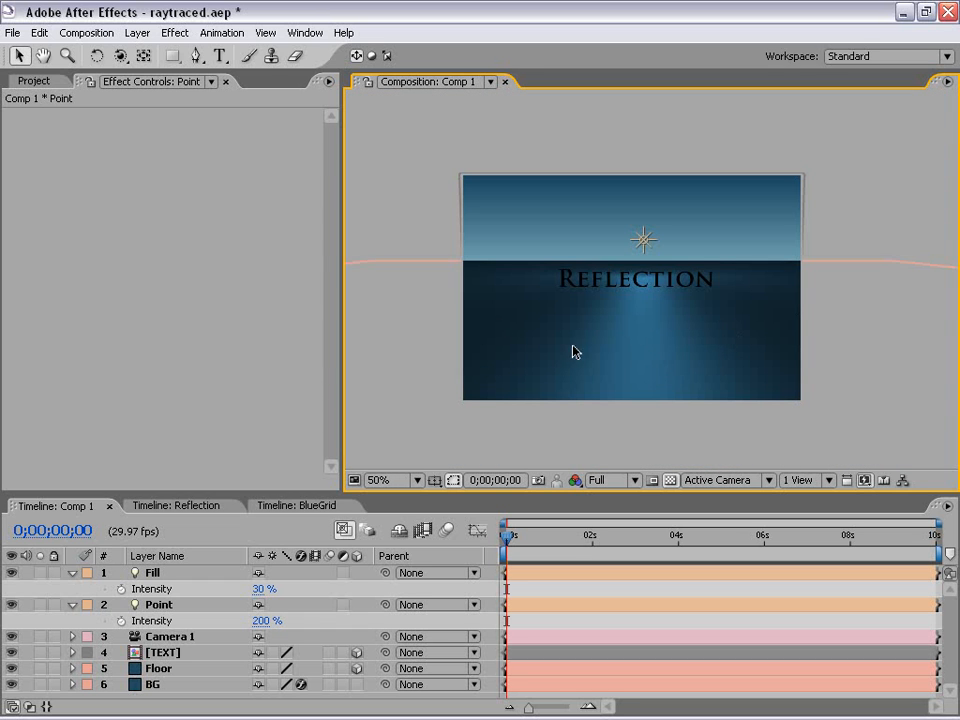
pyautogui.scroll(-1, 512, 344)
pyautogui.scroll(1, 568, 409)
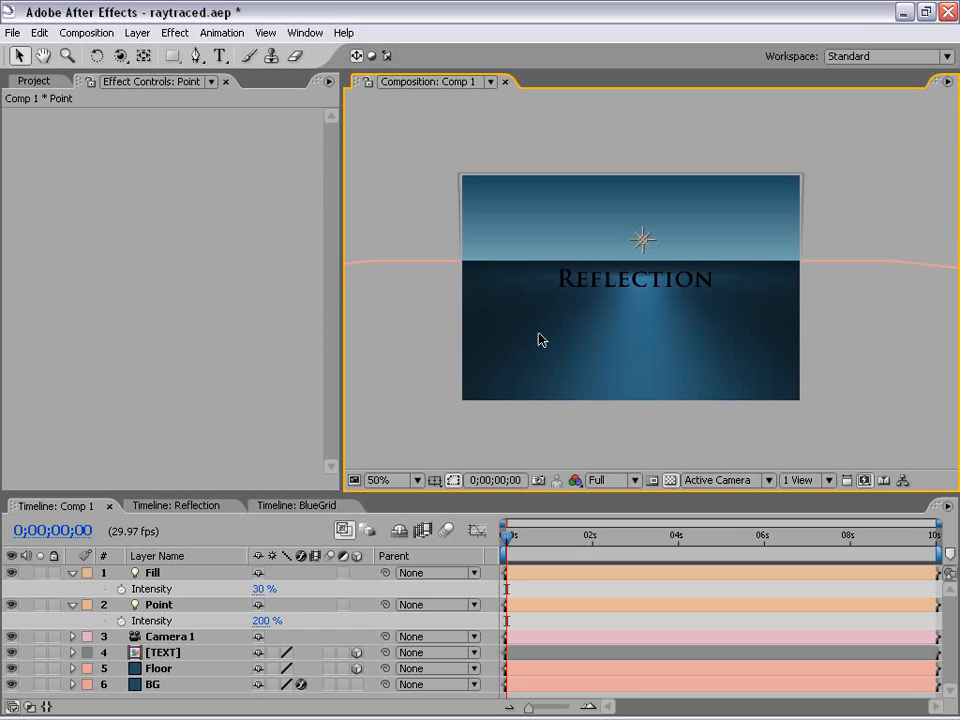
pyautogui.hotkey('ctrl', 'a')
pyautogui.click(72, 605)
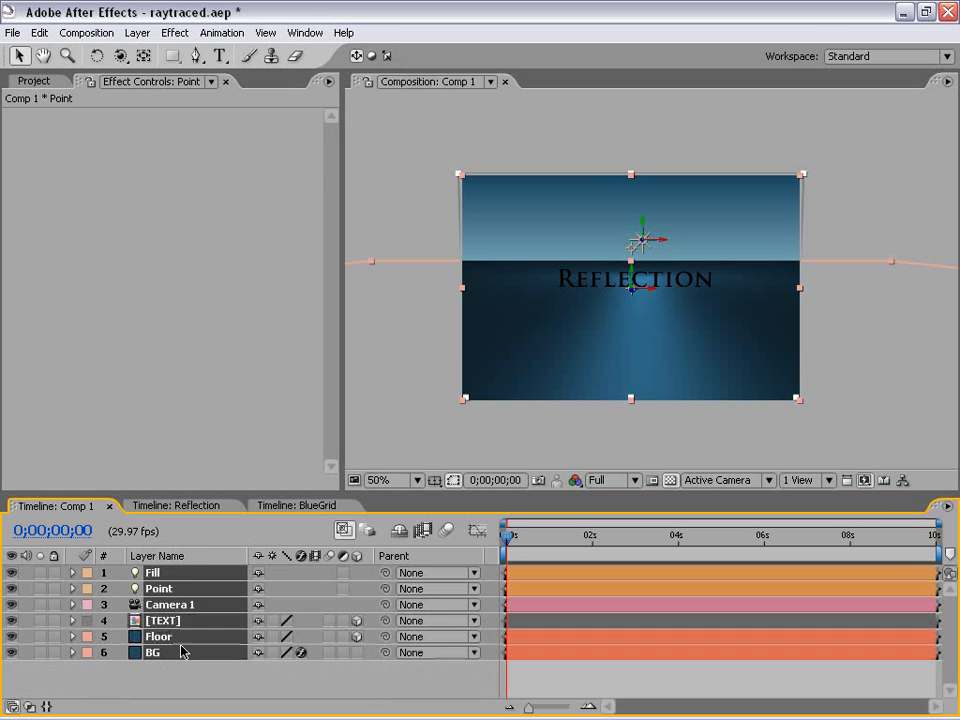
pyautogui.click(225, 677)
# - Expand the Floor layer's Material Options down to its shadow and light settings
pyautogui.click(72, 637)
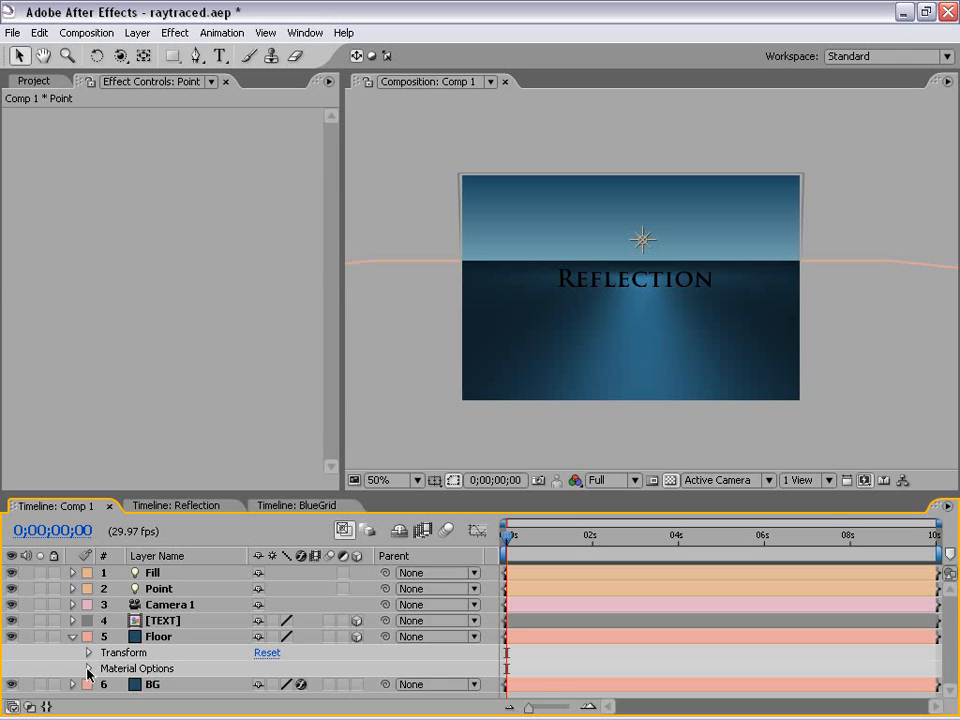
pyautogui.click(88, 668)
pyautogui.scroll(-2, 189, 626)
pyautogui.scroll(1, 199, 630)
pyautogui.scroll(2, 199, 630)
pyautogui.scroll(-1, 160, 635)
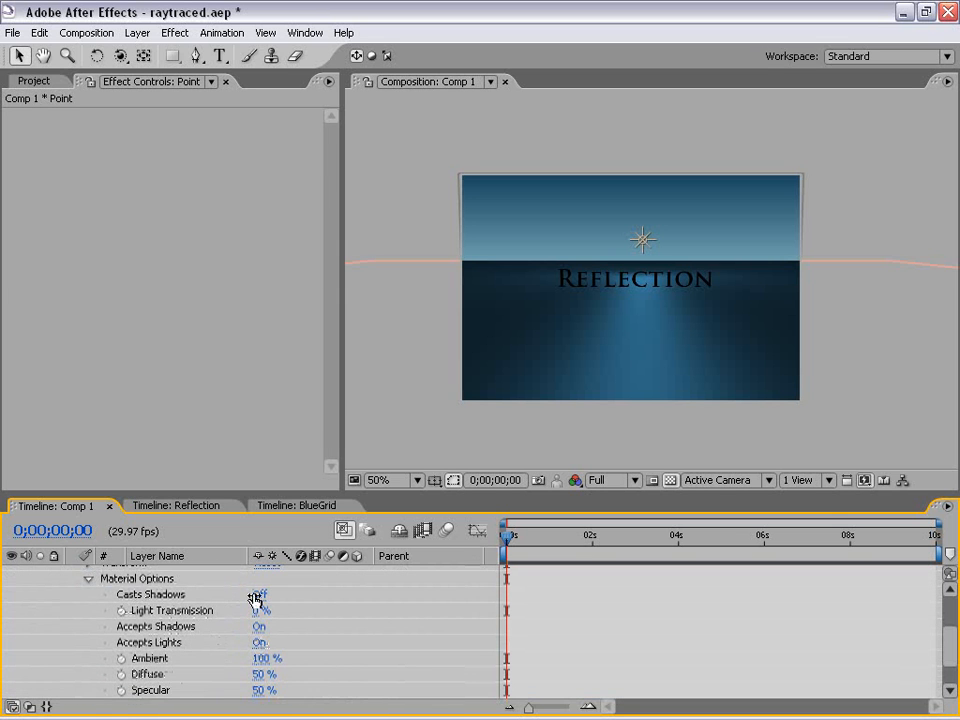
# - Set the Floor layer's Metal to 80% and its Diffuse to 100% in the Material Options
pyautogui.scroll(-3, 315, 650)
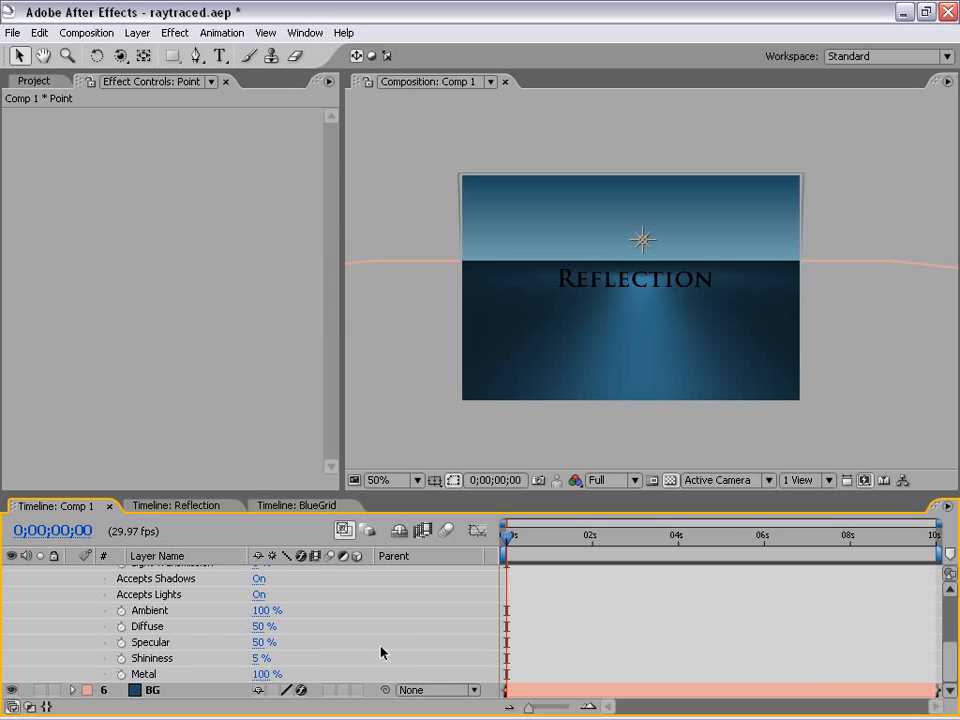
pyautogui.moveTo(246, 674); pyautogui.dragTo(258, 674)
pyautogui.hotkey('ctrl', 'z')
pyautogui.click(258, 674)
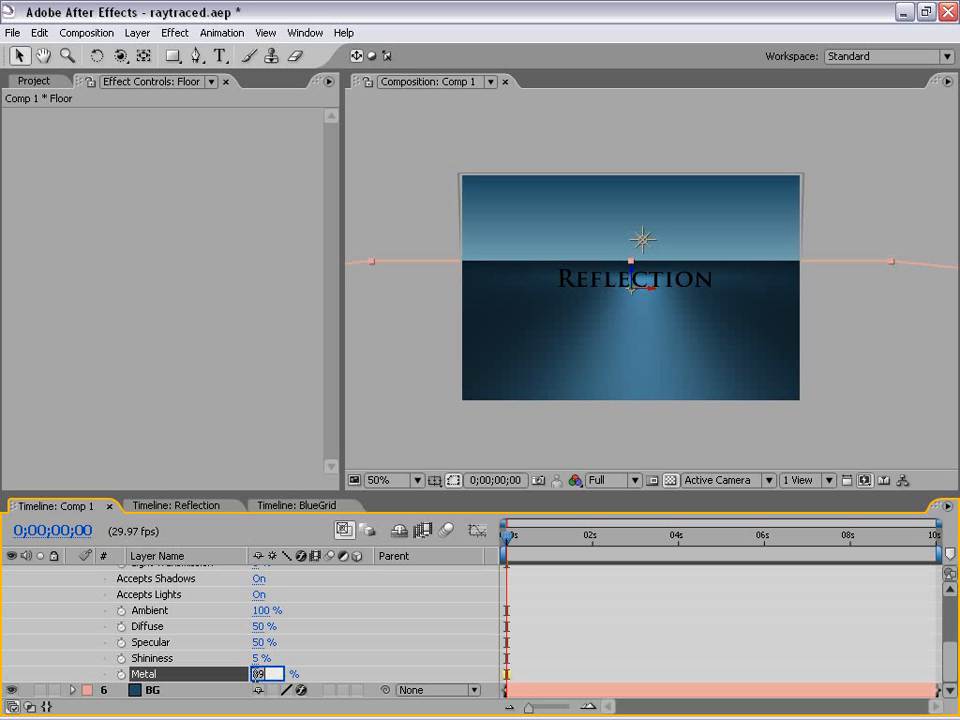
pyautogui.write('80')
pyautogui.click(340, 629)
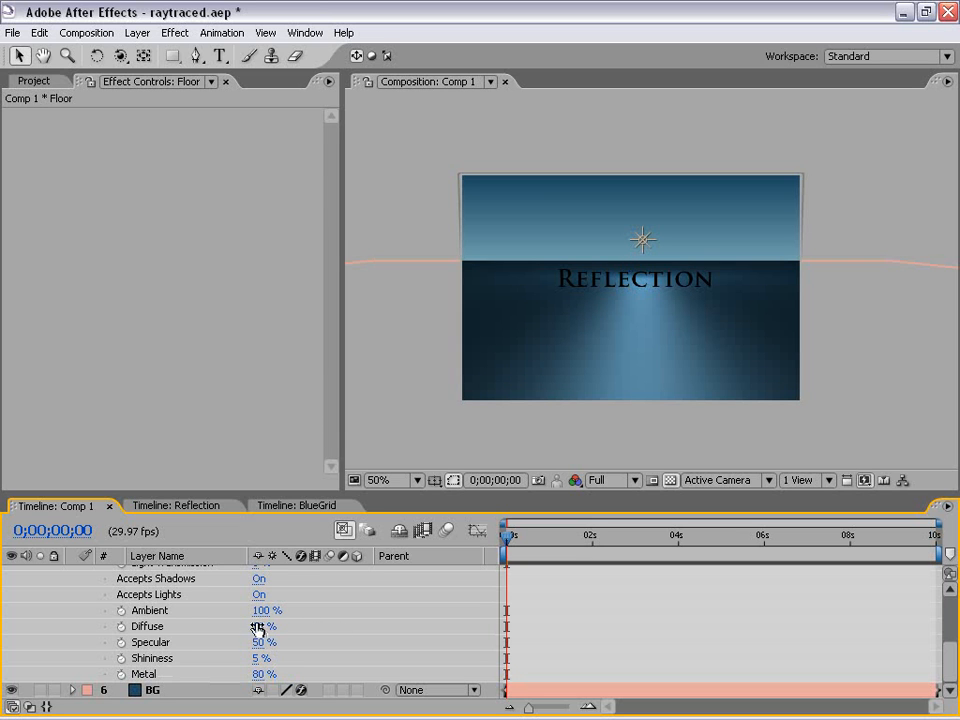
pyautogui.moveTo(258, 630); pyautogui.dragTo(367, 611)
pyautogui.press('.')
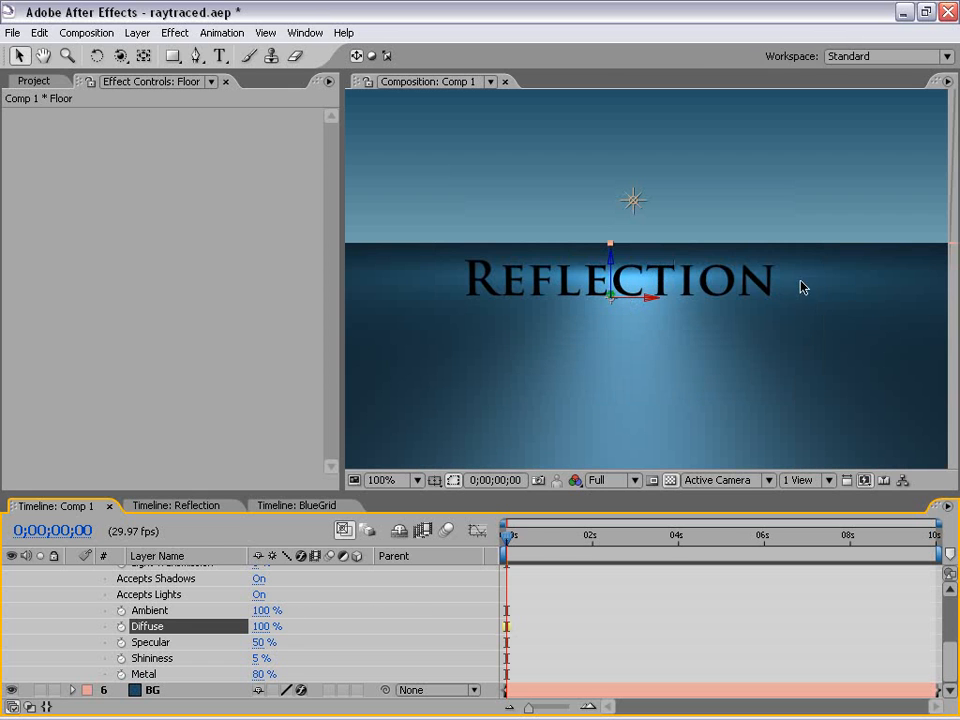
# - Raise the Point light's intensity to 275% to brighten its pool on the floor
pyautogui.scroll(3, 279, 627)
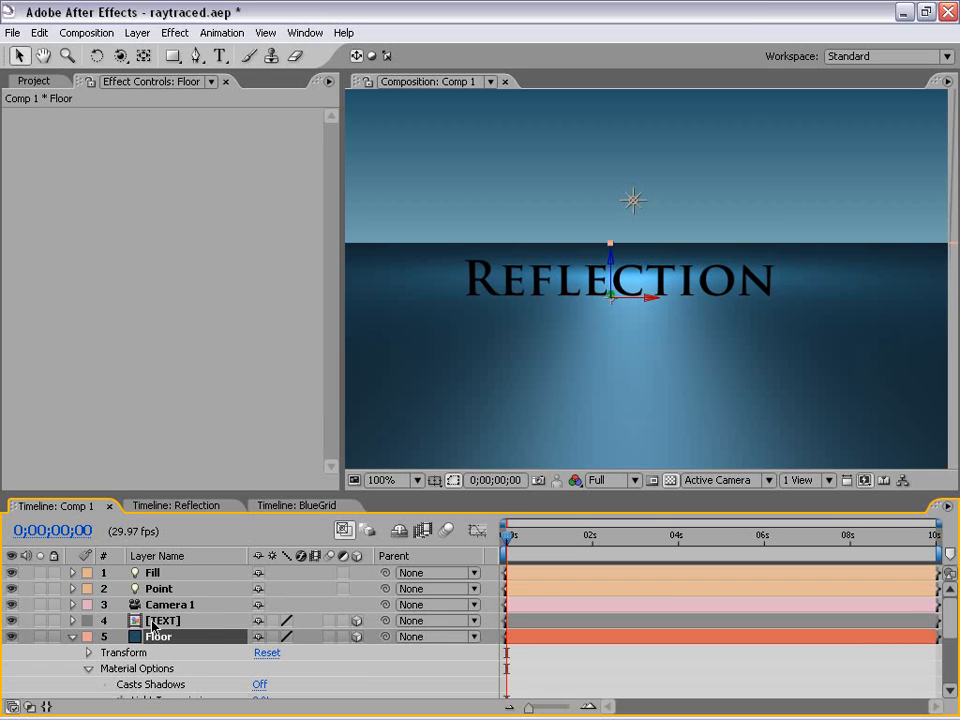
pyautogui.click(159, 589)
pyautogui.press('t')
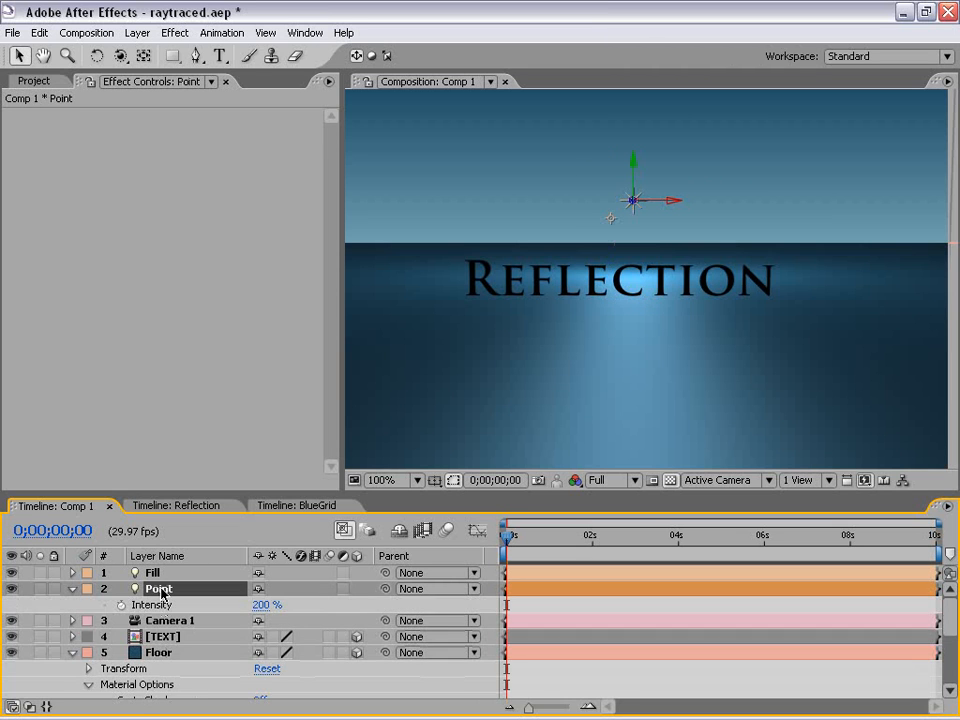
pyautogui.moveTo(259, 604); pyautogui.dragTo(299, 588)
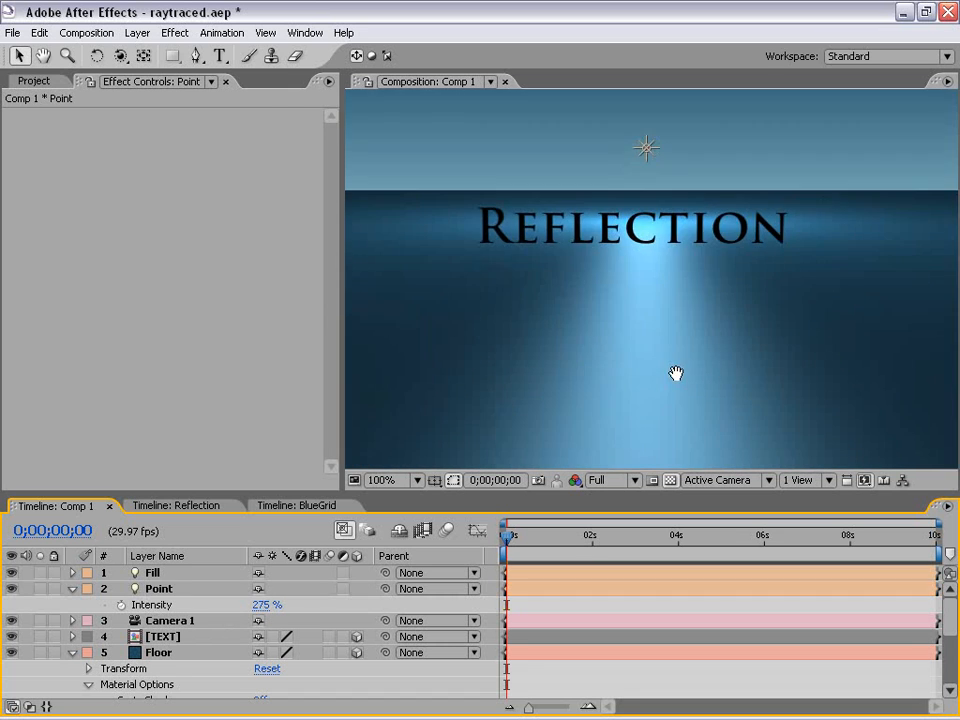
pyautogui.scroll(-1, 676, 372)
pyautogui.moveTo(676, 372); pyautogui.dragTo(676, 377)
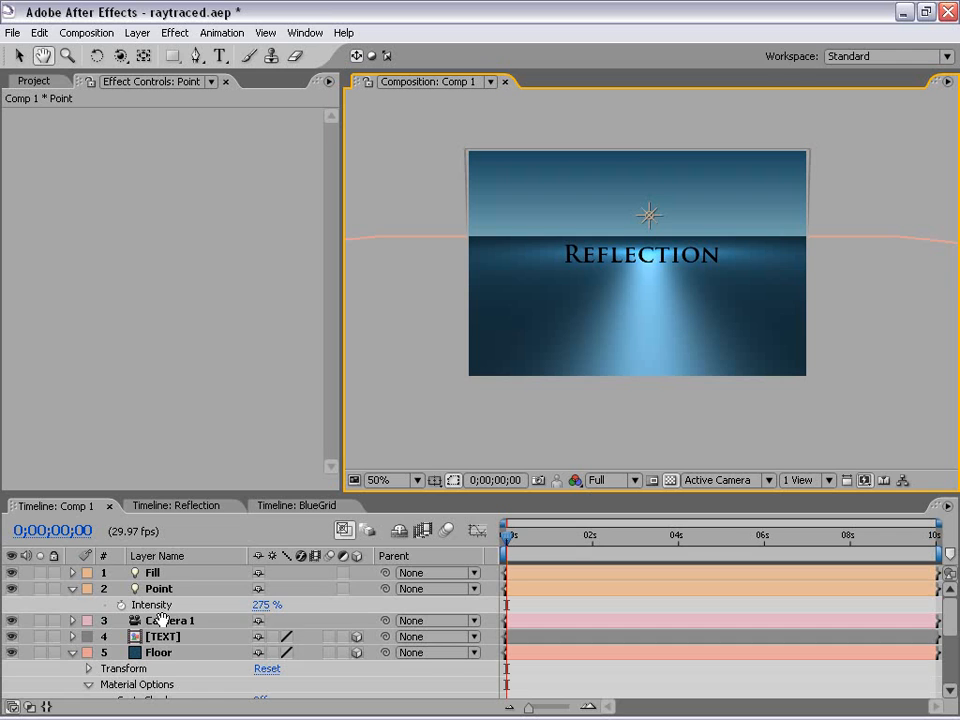
# - Collapse the open Point and Floor properties in the timeline and deselect every layer
pyautogui.hotkey('ctrl', 'a')
pyautogui.click(73, 589)
pyautogui.click(198, 685)
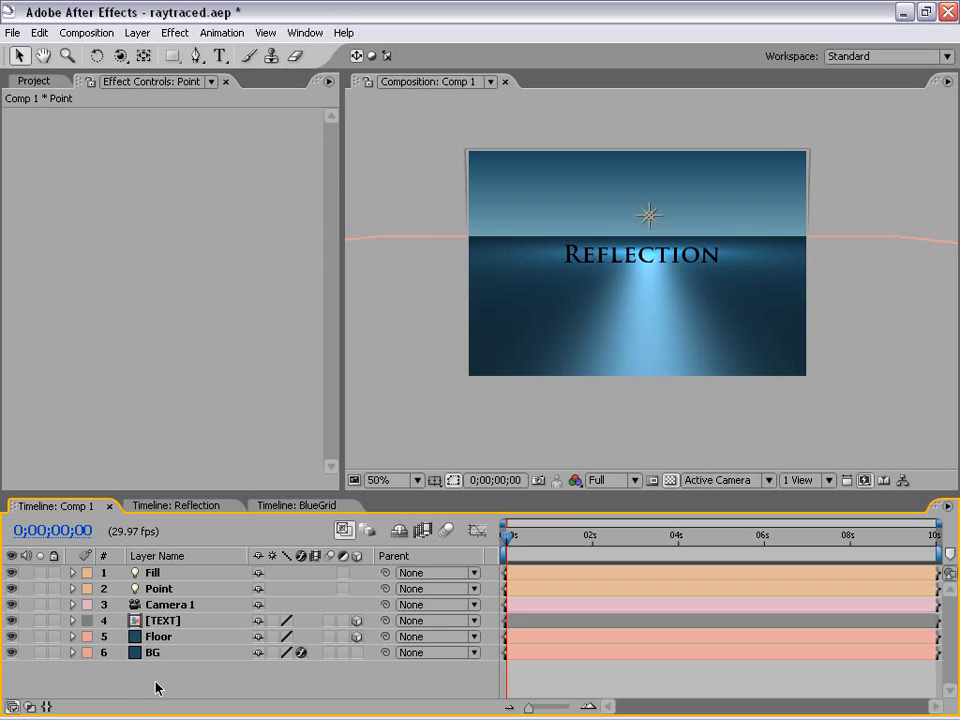
# - Duplicate the Floor layer and apply the Grid effect to the copy
pyautogui.click(160, 639)
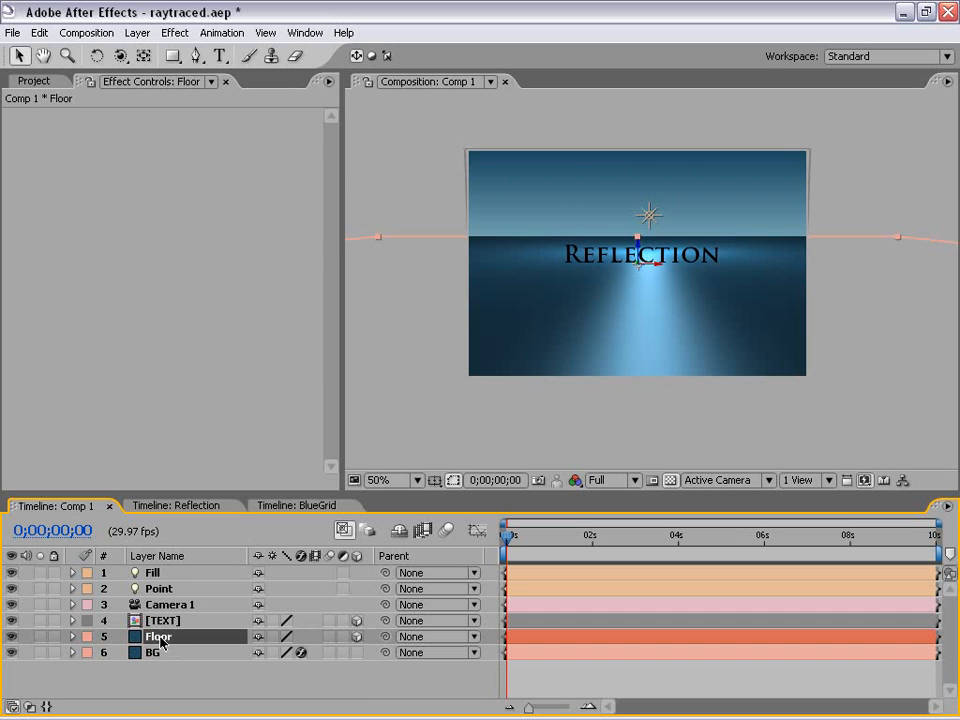
pyautogui.click(39, 32)
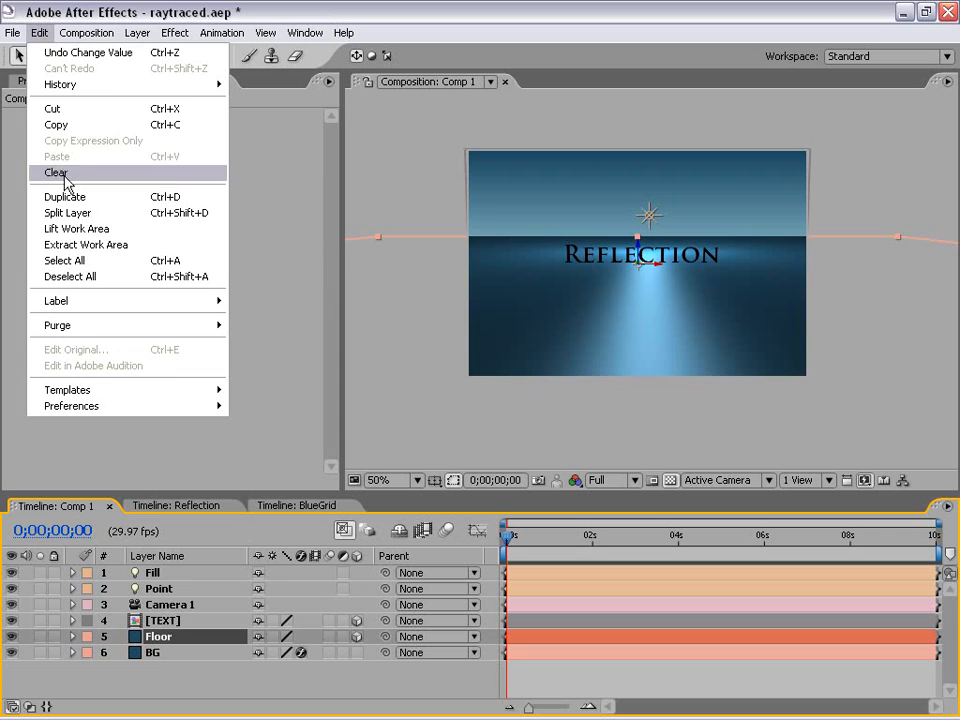
pyautogui.click(115, 198)
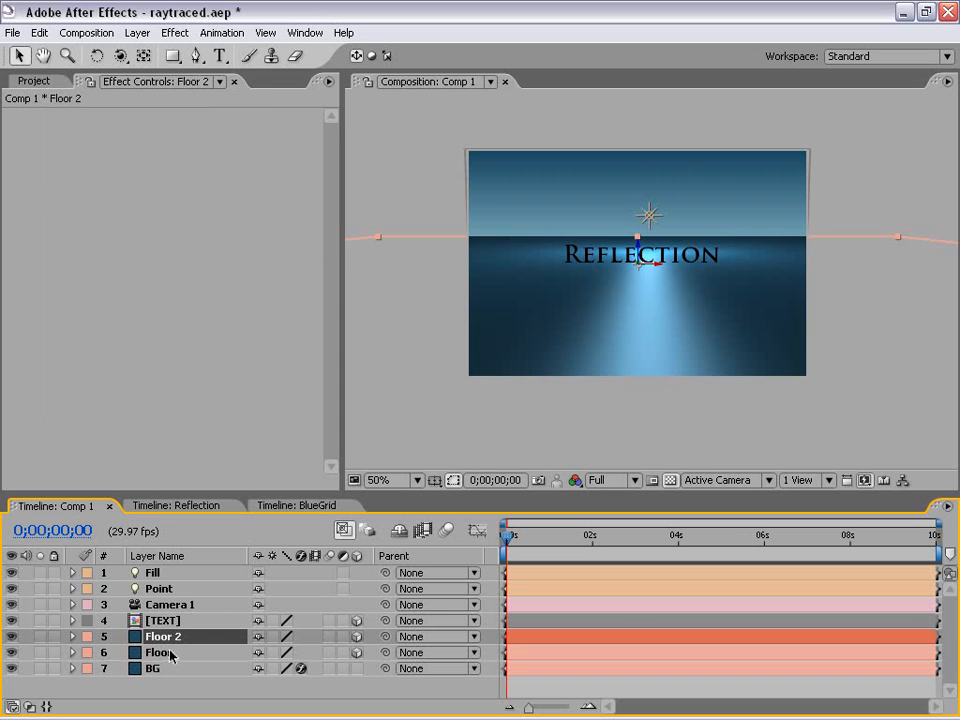
pyautogui.click(172, 33)
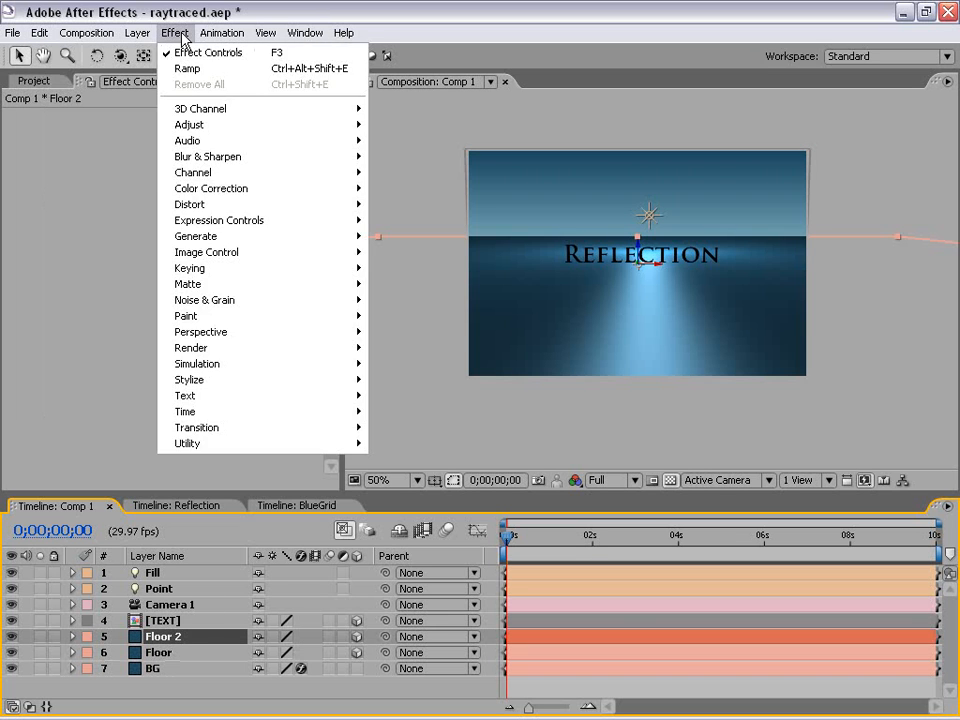
pyautogui.moveTo(218, 318)
pyautogui.moveTo(216, 238)
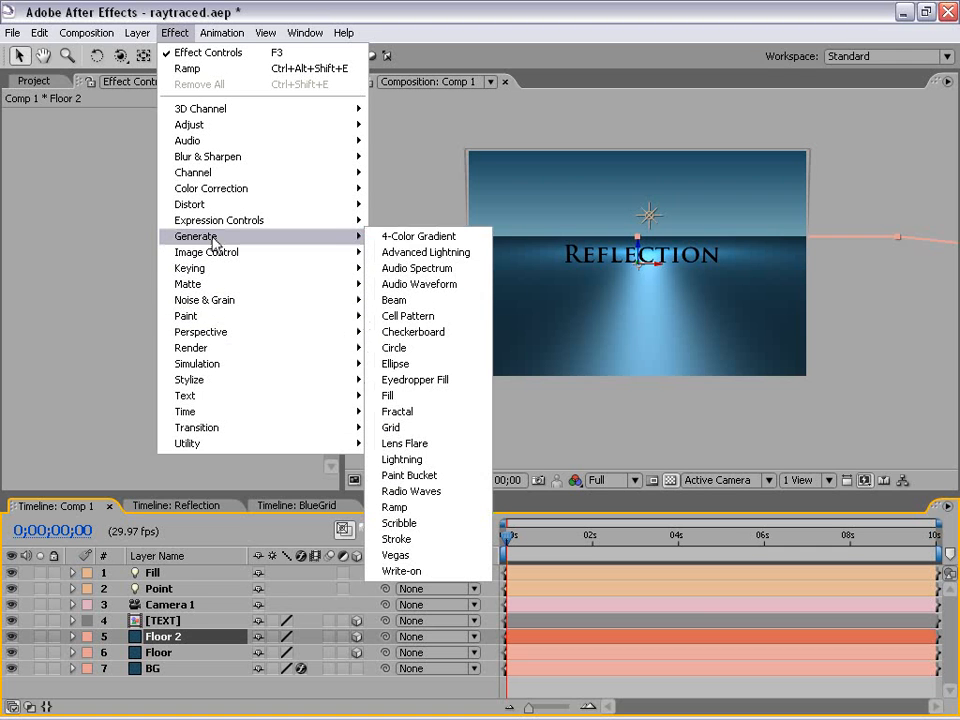
pyautogui.click(408, 427)
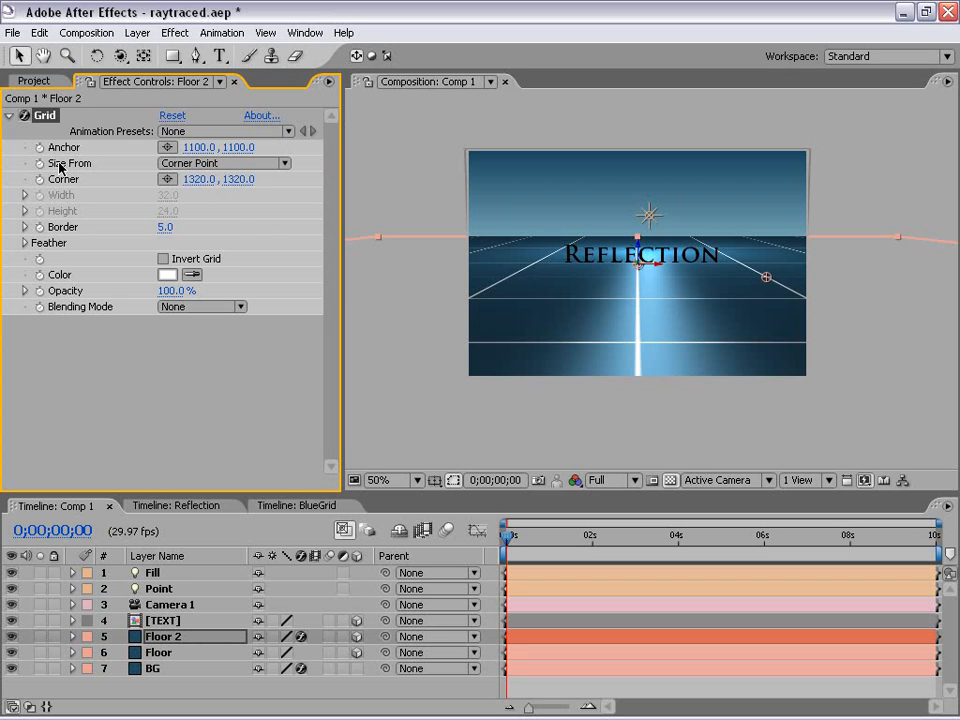
# - Change the grid's Size From option to Width Slider and set its width to 55.7
pyautogui.moveTo(766, 277); pyautogui.dragTo(707, 285)
pyautogui.click(220, 163)
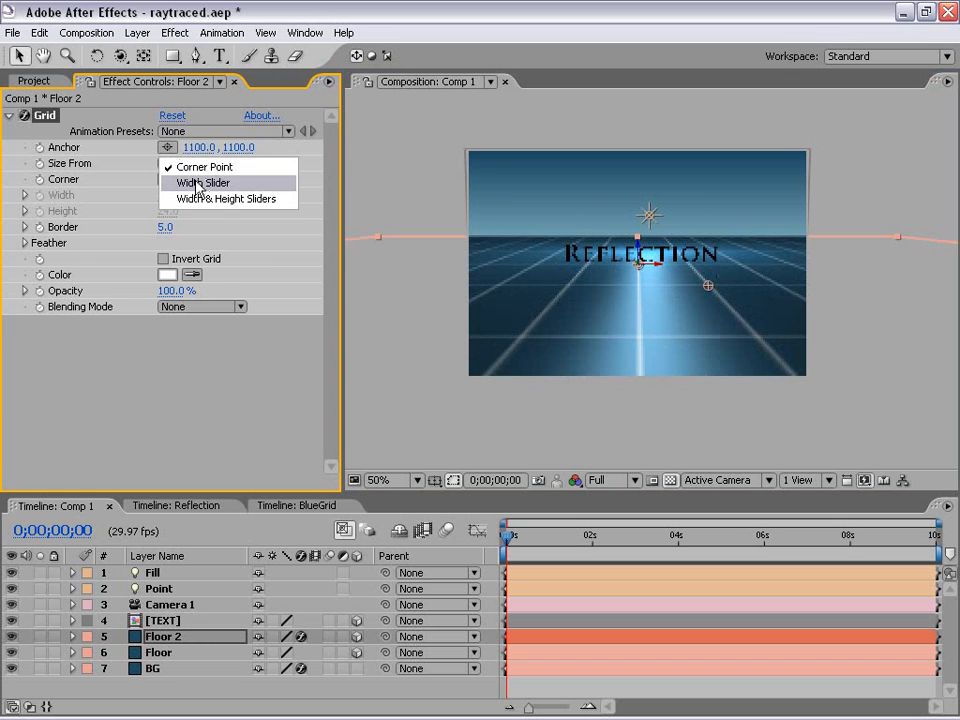
pyautogui.click(198, 181)
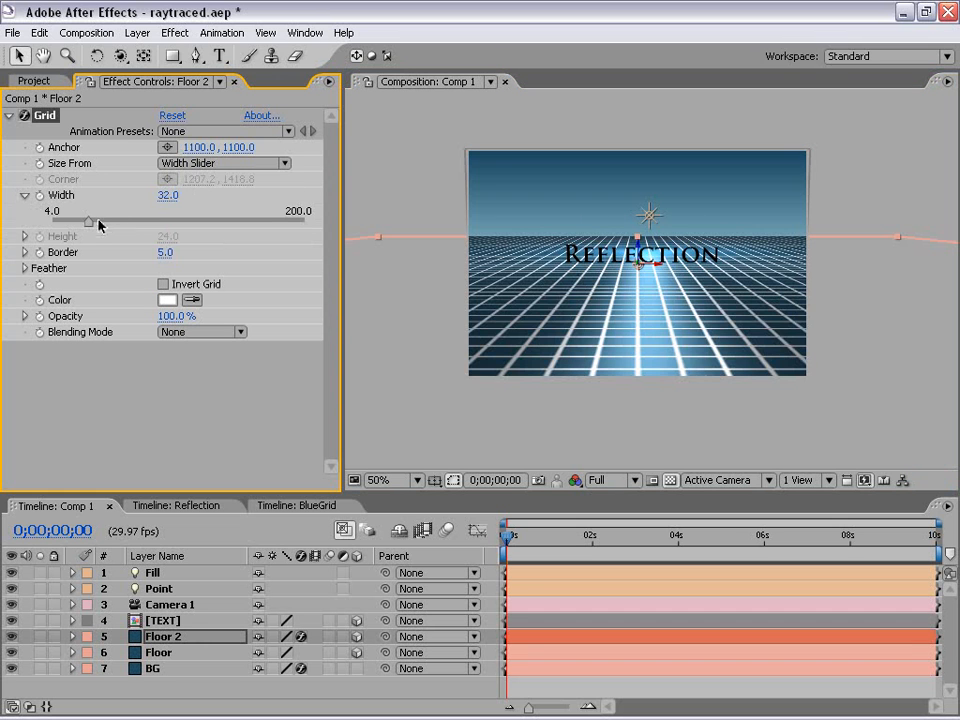
pyautogui.moveTo(103, 227); pyautogui.dragTo(122, 224)
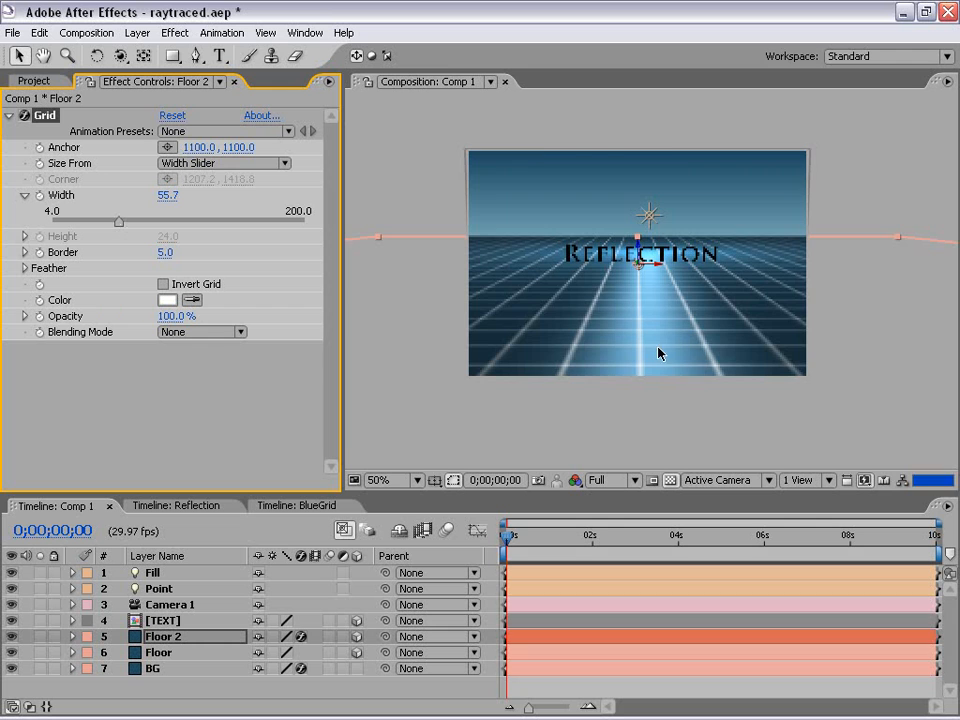
# - Thin the grid lines by setting the Grid effect's Border to 2
pyautogui.press('.')
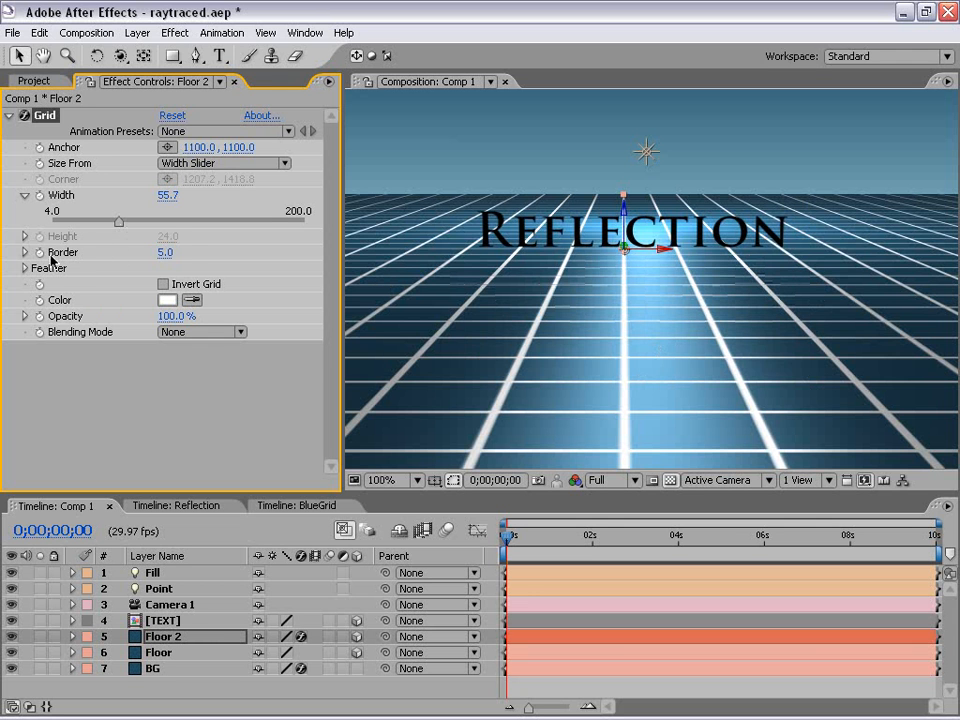
pyautogui.click(164, 252)
pyautogui.write('2')
pyautogui.press('Return')
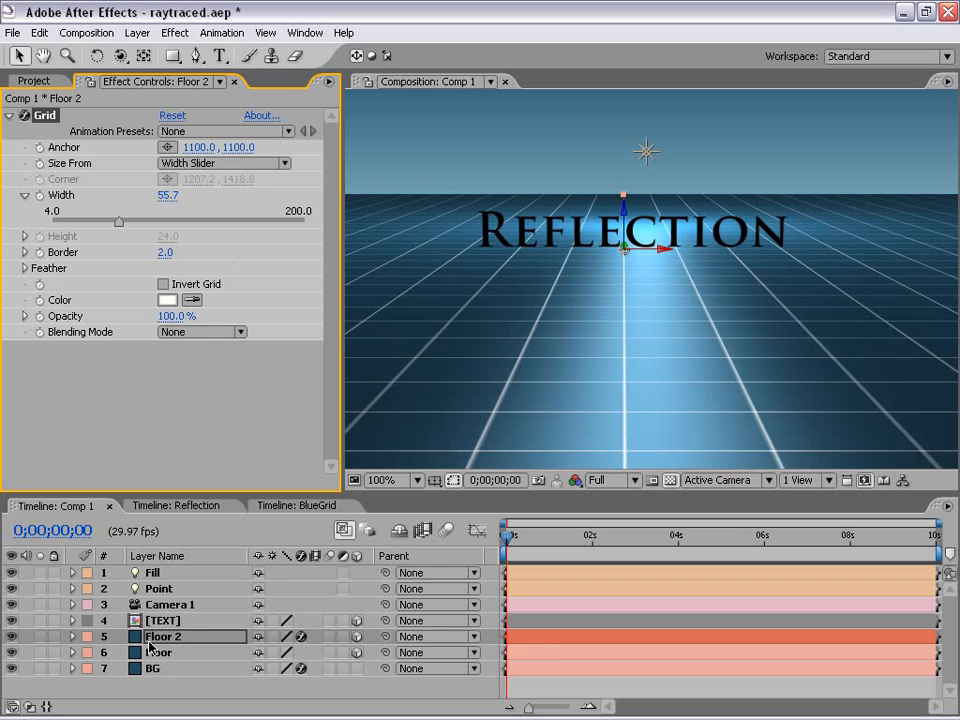
# - Show the layer modes in the timeline and set Floor 2's blending mode to Overlay
pyautogui.click(180, 637)
pyautogui.press('F4')
pyautogui.press('F4')
pyautogui.press('F4')
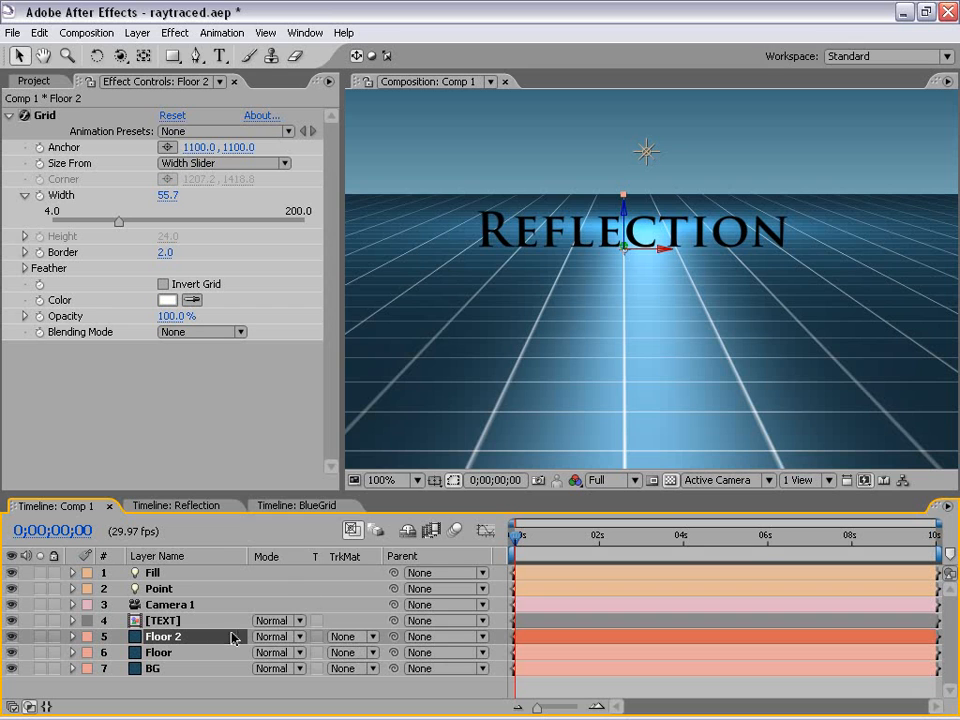
pyautogui.click(276, 636)
pyautogui.click(294, 441)
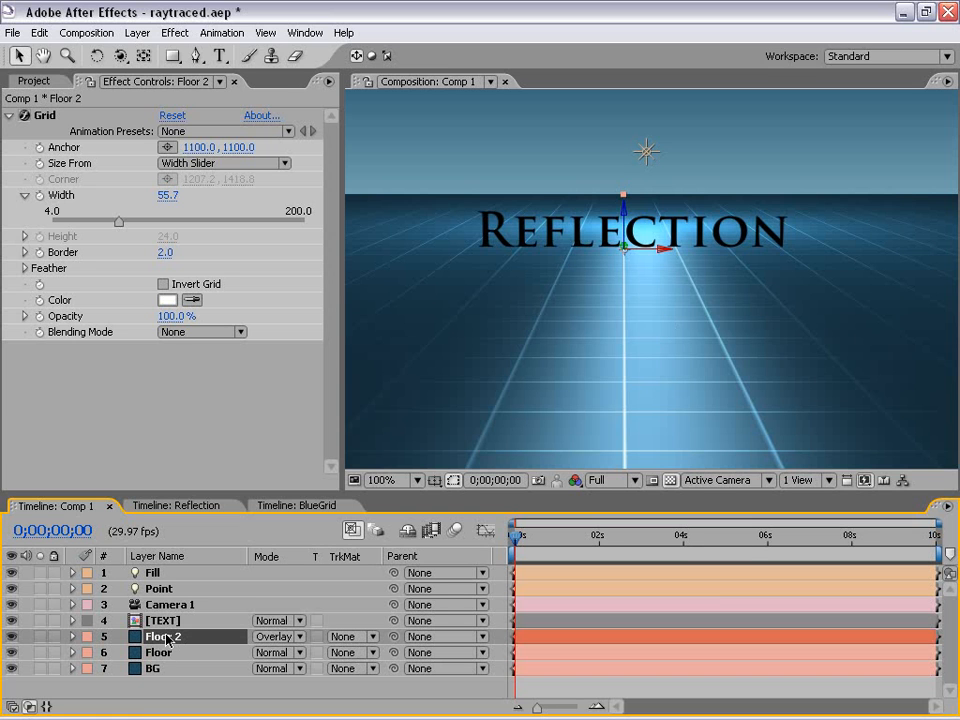
# - Reduce the Floor 2 layer's opacity to 50%
pyautogui.press('t')
pyautogui.click(263, 652)
pyautogui.write('50')
pyautogui.press('Return')
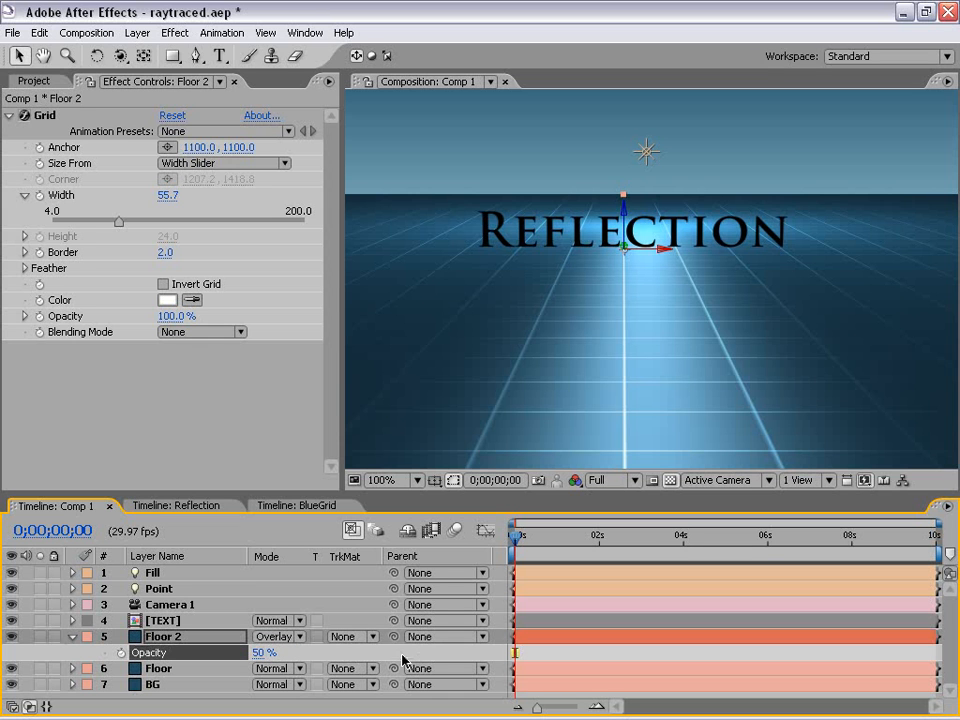
# - Rename the Floor 2 layer as GRID and inspect how the grid lines look on the lit floor
pyautogui.scroll(-1, 598, 330)
pyautogui.scroll(1, 598, 330)
pyautogui.press('space')
pyautogui.moveTo(652, 344); pyautogui.dragTo(652, 342)
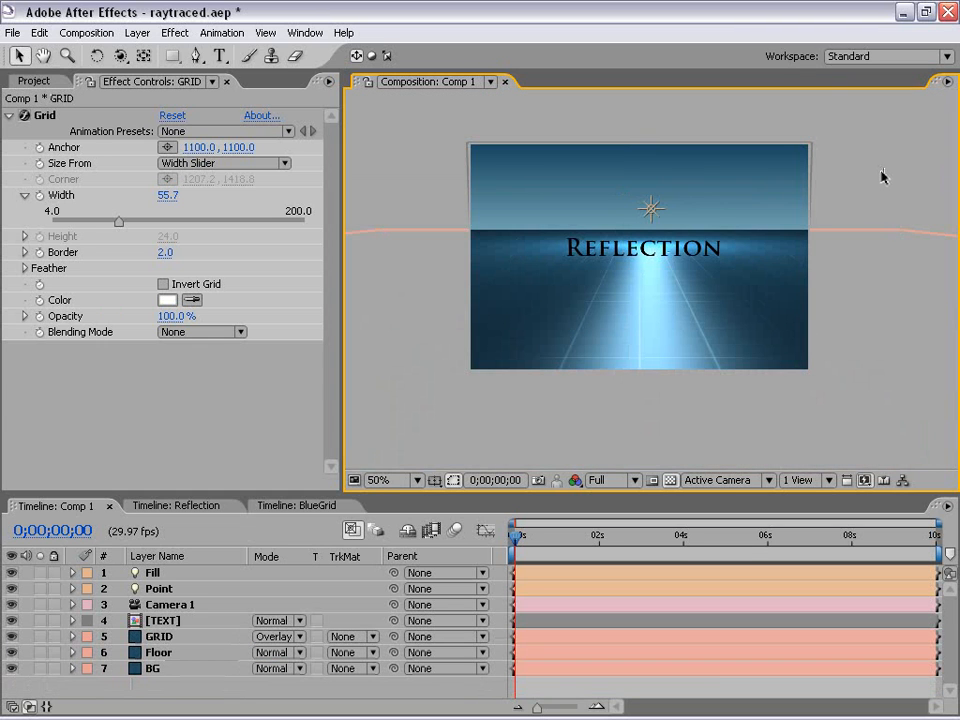
pyautogui.scroll(1, 842, 204)
pyautogui.press('space')
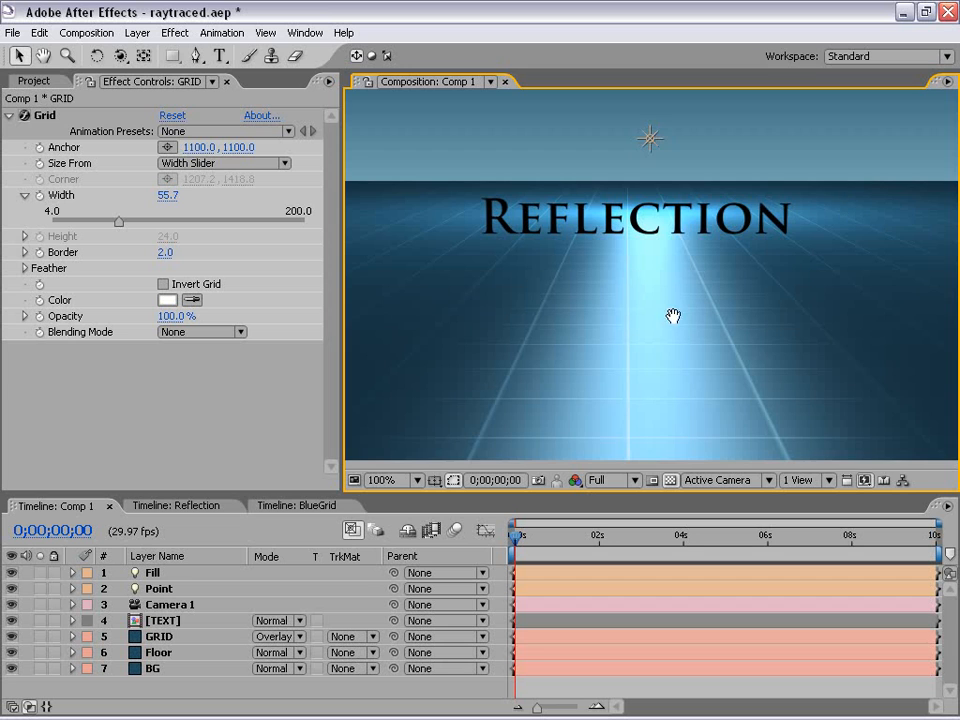
# - Select the TEXT layer and display the composition in Front view, magnified to 800% around the text's baseline
pyautogui.moveTo(743, 229); pyautogui.dragTo(734, 271)
pyautogui.click(732, 277)
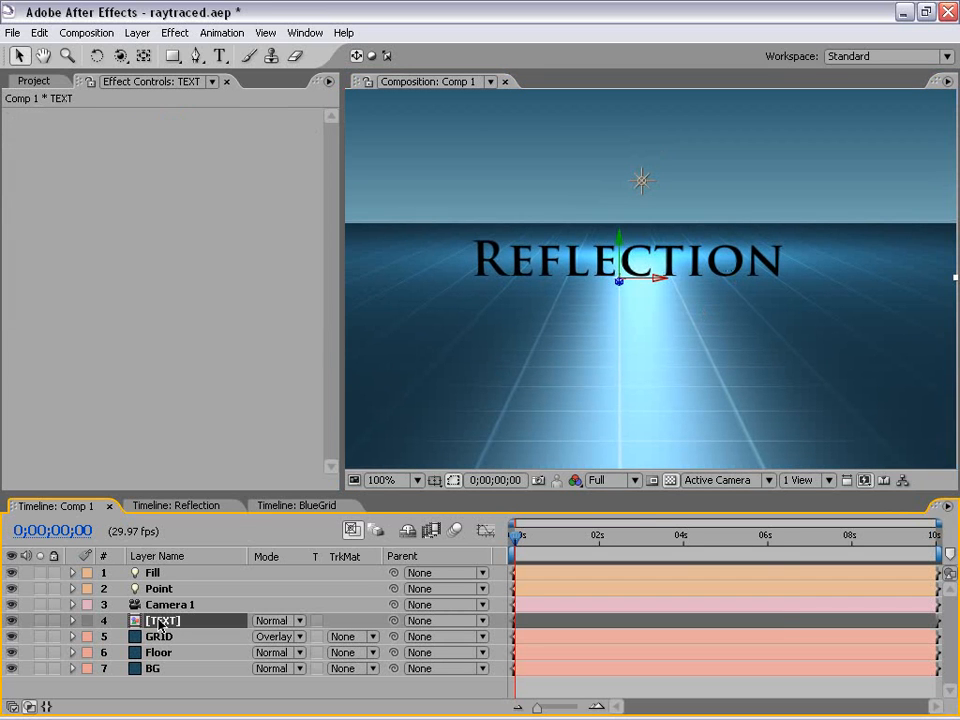
pyautogui.click(726, 481)
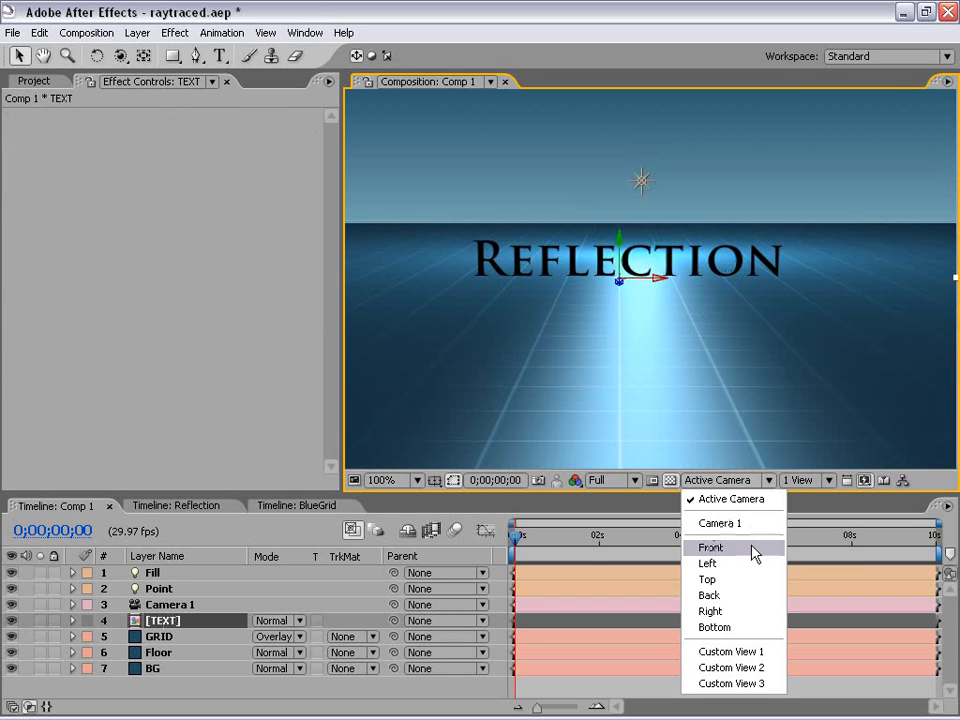
pyautogui.click(728, 549)
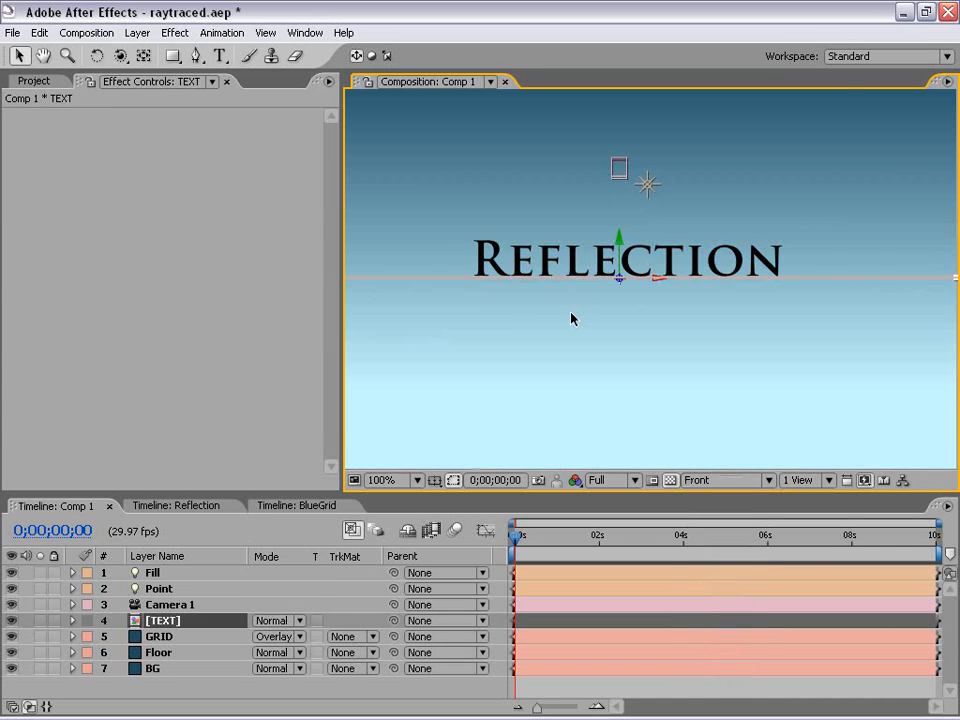
pyautogui.press('.')
pyautogui.press('.')
pyautogui.press('.')
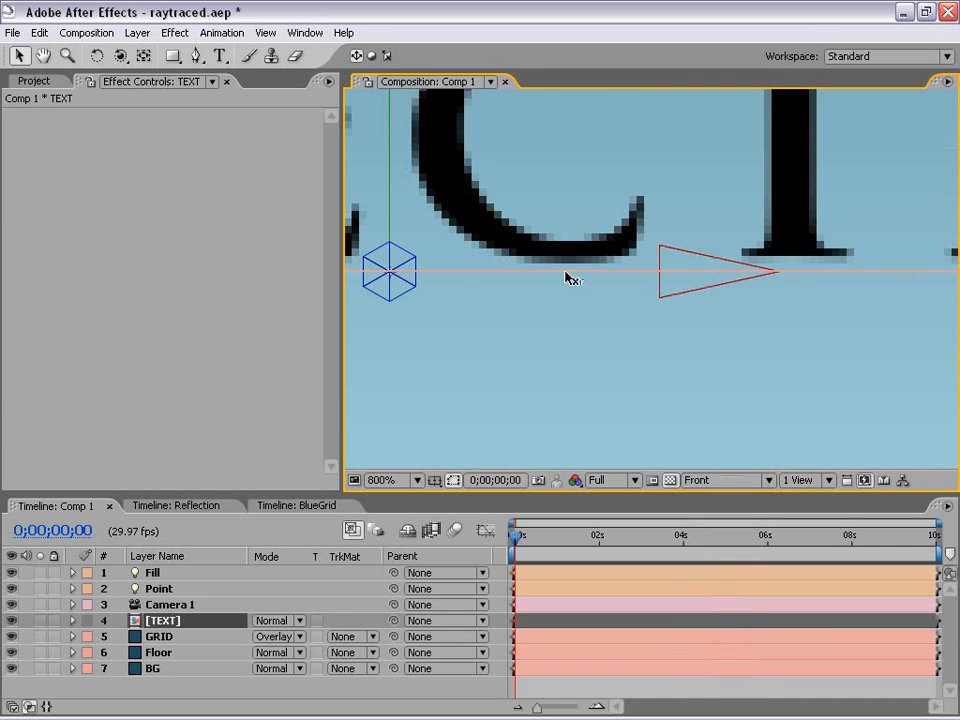
# - Lower the TEXT layer slightly along its vertical axis so the letters rest on the floor line
pyautogui.moveTo(484, 279); pyautogui.dragTo(640, 290)
pyautogui.moveTo(443, 300); pyautogui.dragTo(653, 300)
pyautogui.press(',')
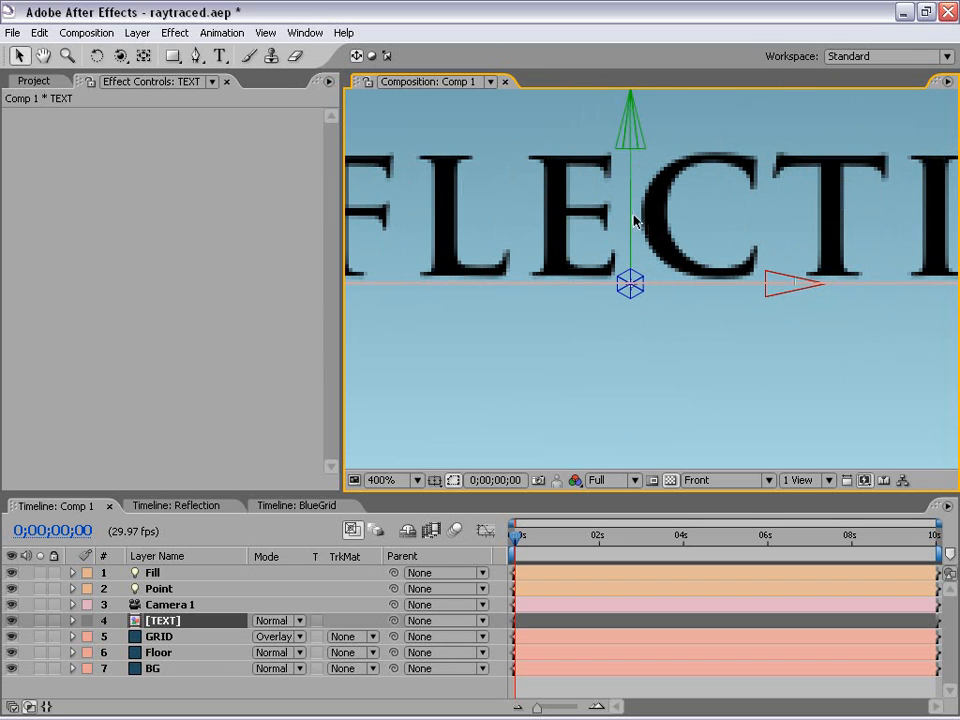
pyautogui.moveTo(634, 197); pyautogui.dragTo(634, 201)
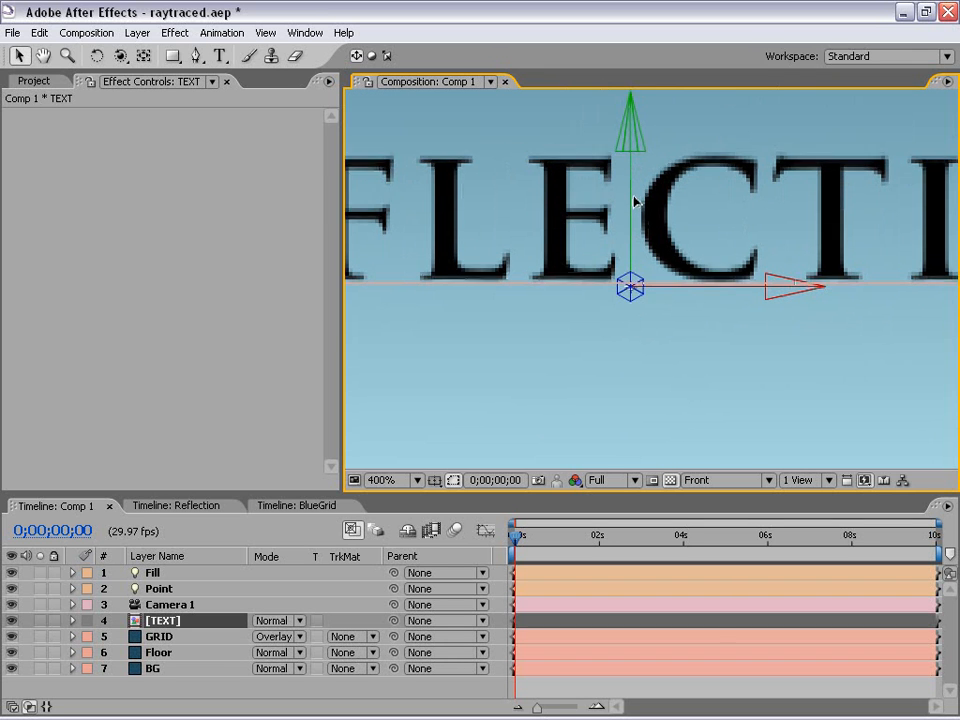
pyautogui.press('.')
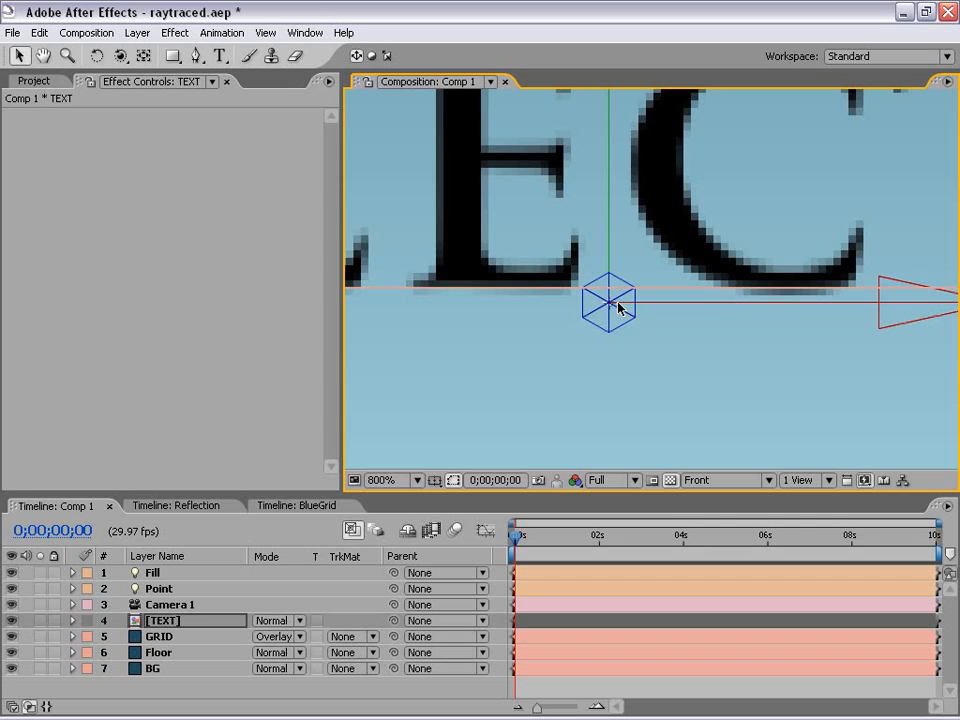
pyautogui.moveTo(505, 321); pyautogui.dragTo(926, 296)
pyautogui.press(',')
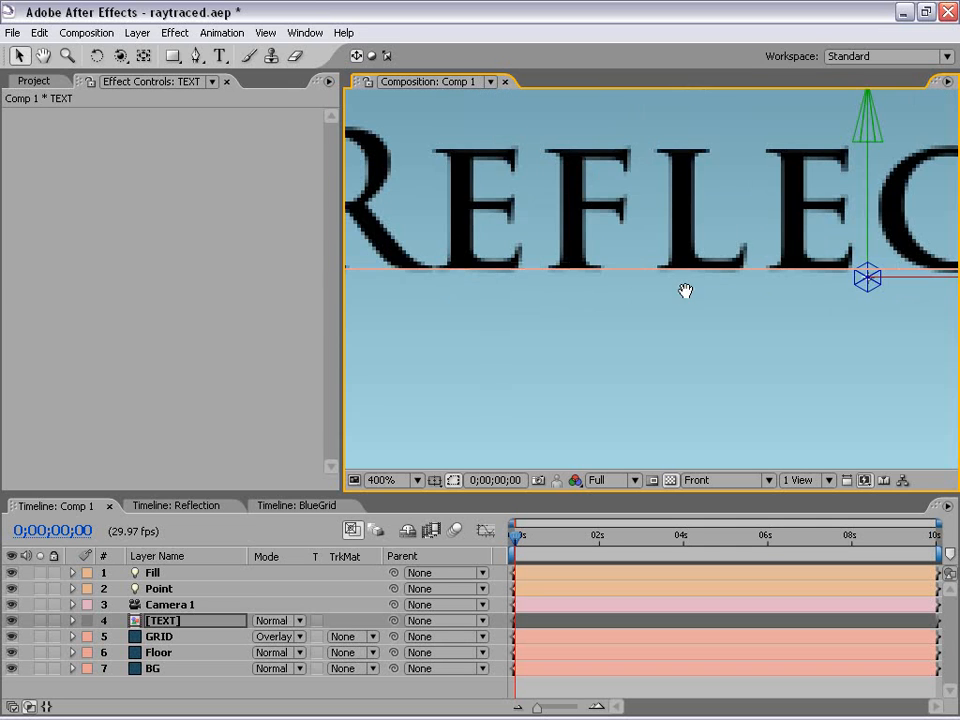
# - Return the composition to the Active Camera view and examine how the text sits on the floor
pyautogui.press(',')
pyautogui.moveTo(778, 291); pyautogui.dragTo(647, 296)
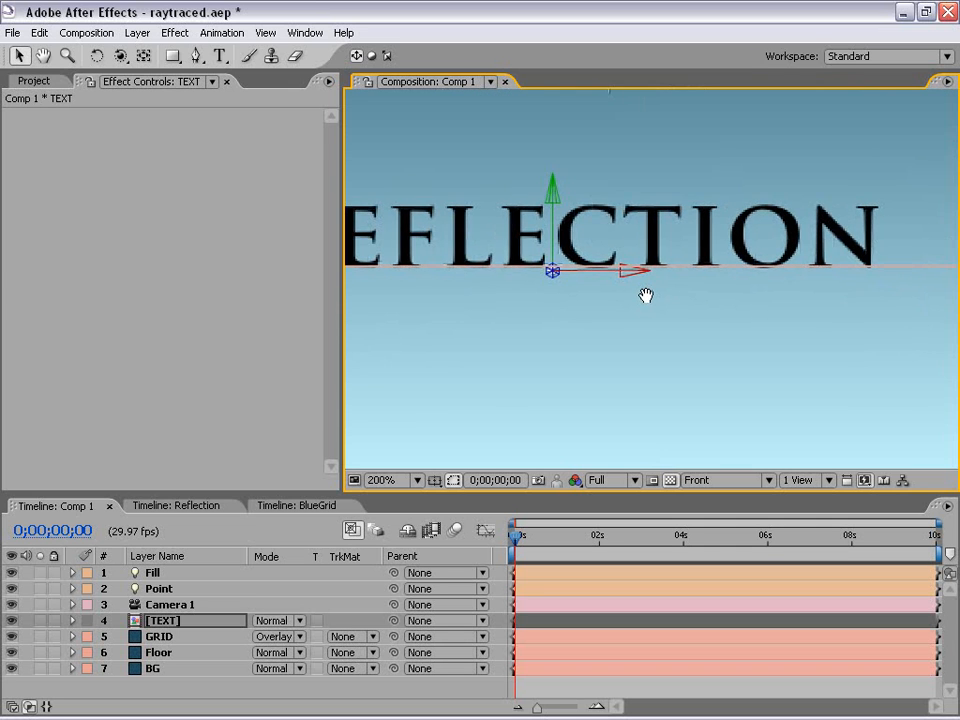
pyautogui.click(712, 480)
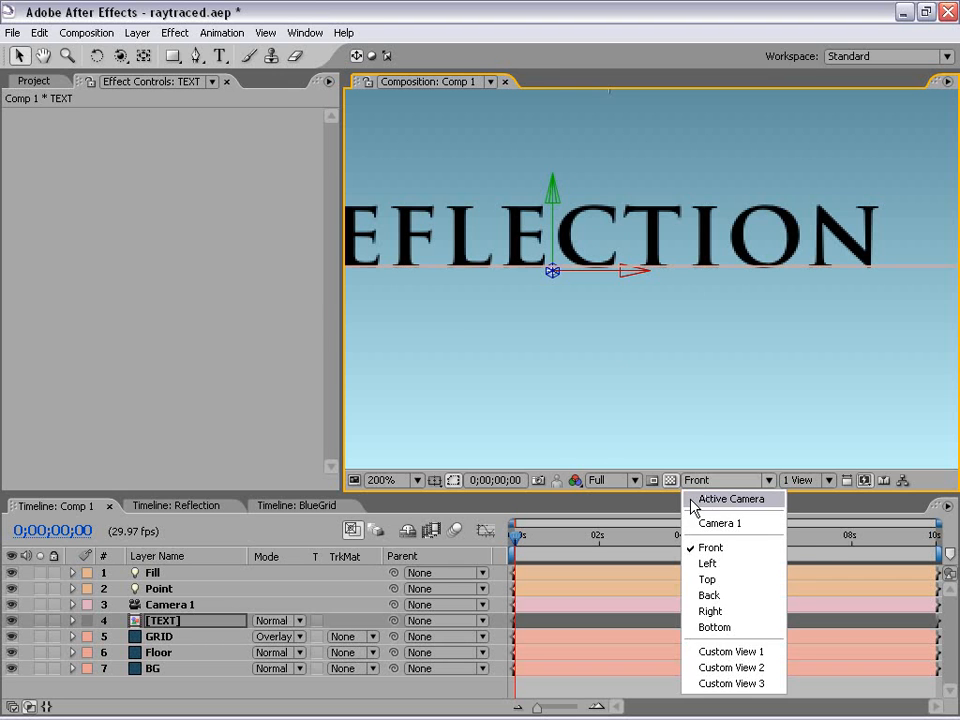
pyautogui.click(731, 499)
pyautogui.moveTo(536, 309); pyautogui.dragTo(675, 309)
pyautogui.press(',')
pyautogui.moveTo(748, 320); pyautogui.dragTo(670, 280)
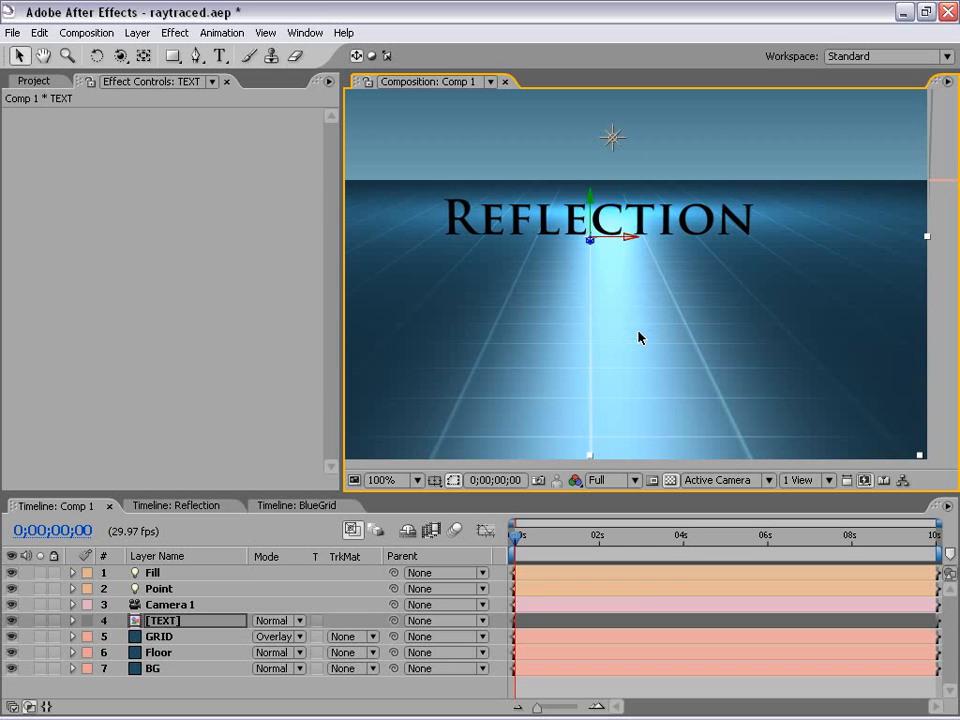
pyautogui.moveTo(572, 262); pyautogui.dragTo(598, 281)
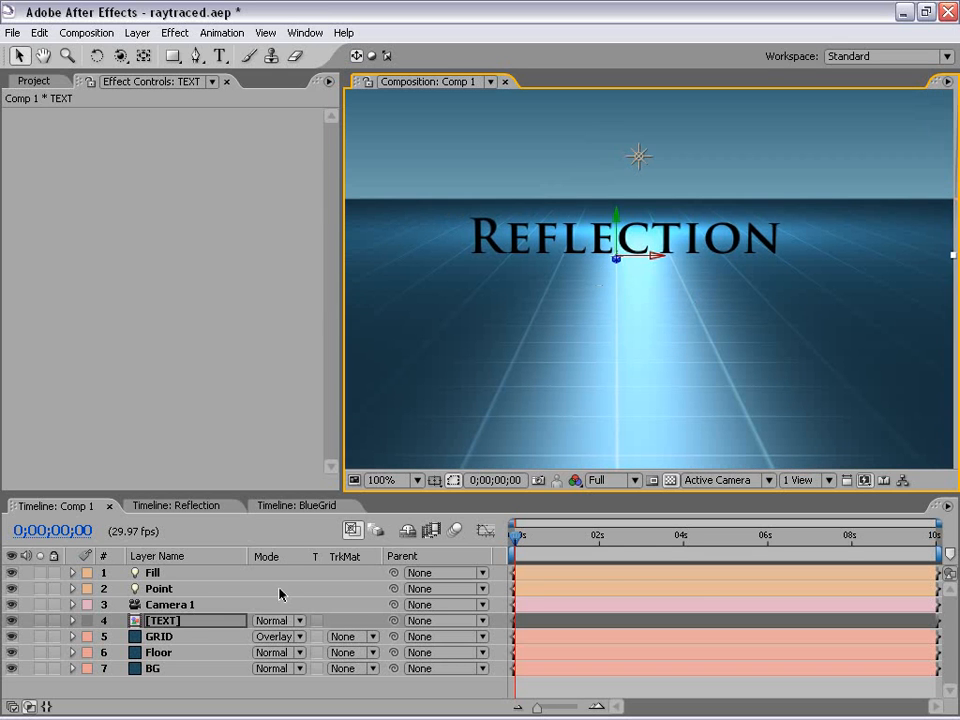
# - Try lowering the TEXT layer through the floor plane to see how the two layers intersect
pyautogui.click(166, 621)
pyautogui.moveTo(618, 240); pyautogui.dragTo(612, 262)
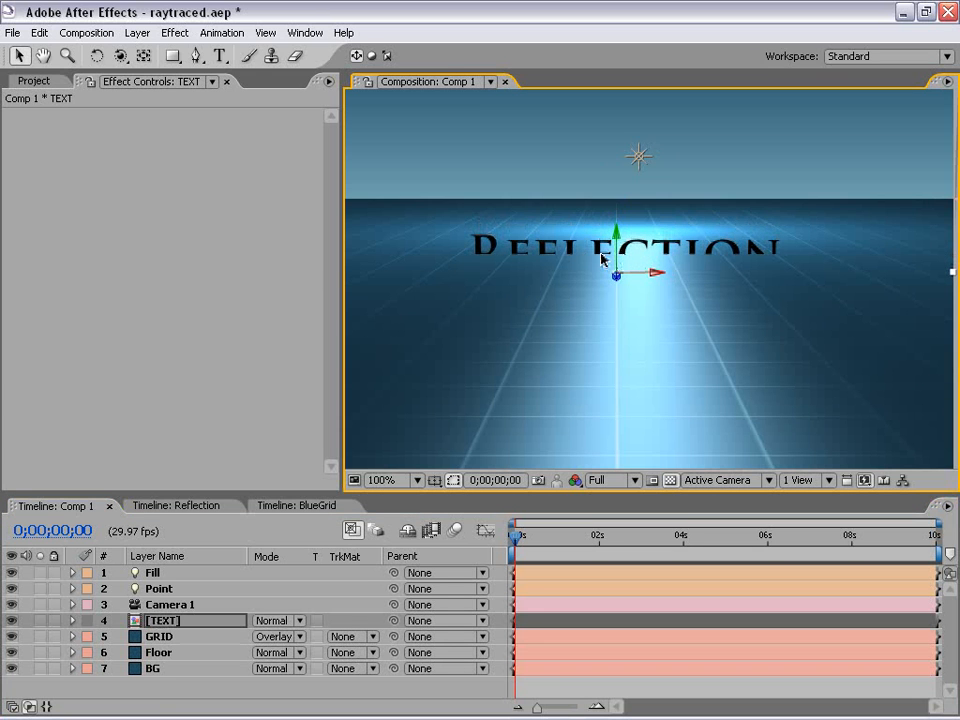
pyautogui.click(161, 653)
pyautogui.scroll(1, 707, 288)
pyautogui.scroll(-1, 632, 248)
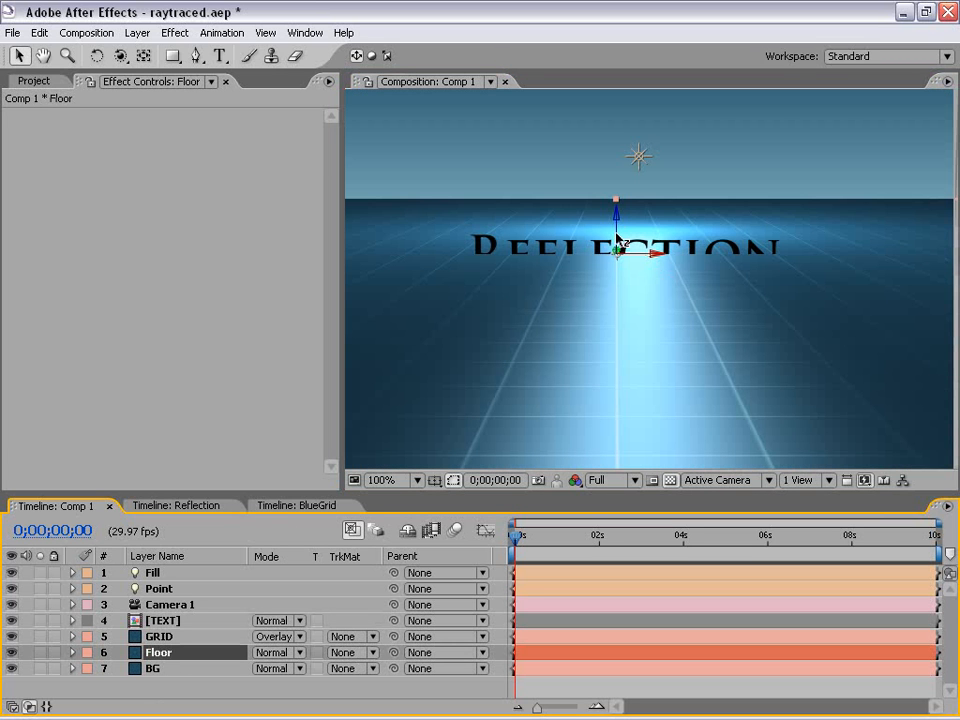
pyautogui.click(617, 240)
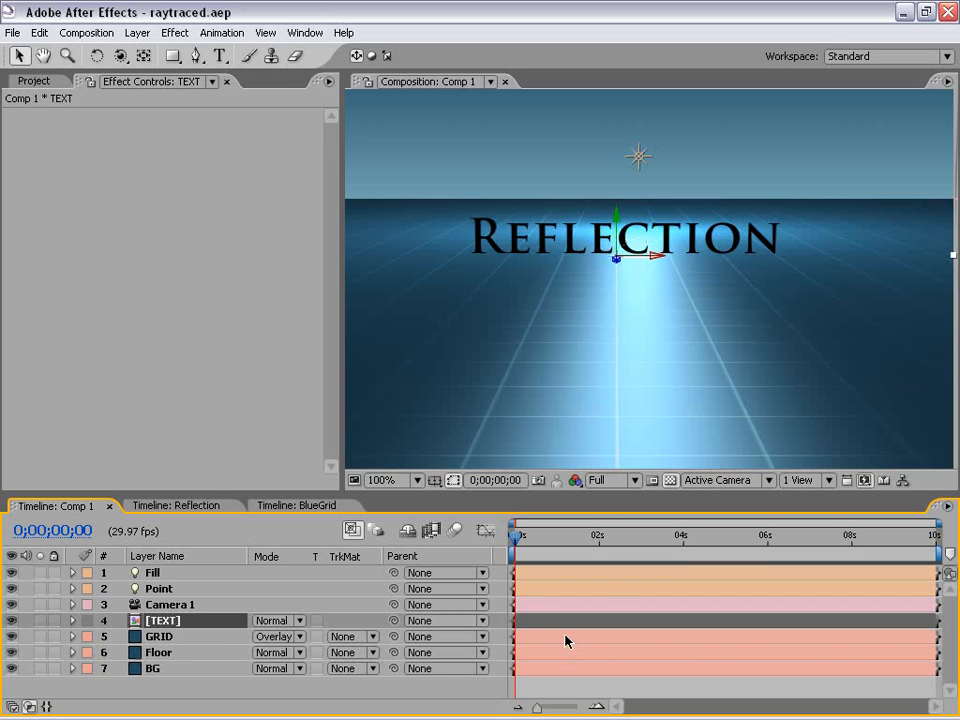
pyautogui.click(561, 688)
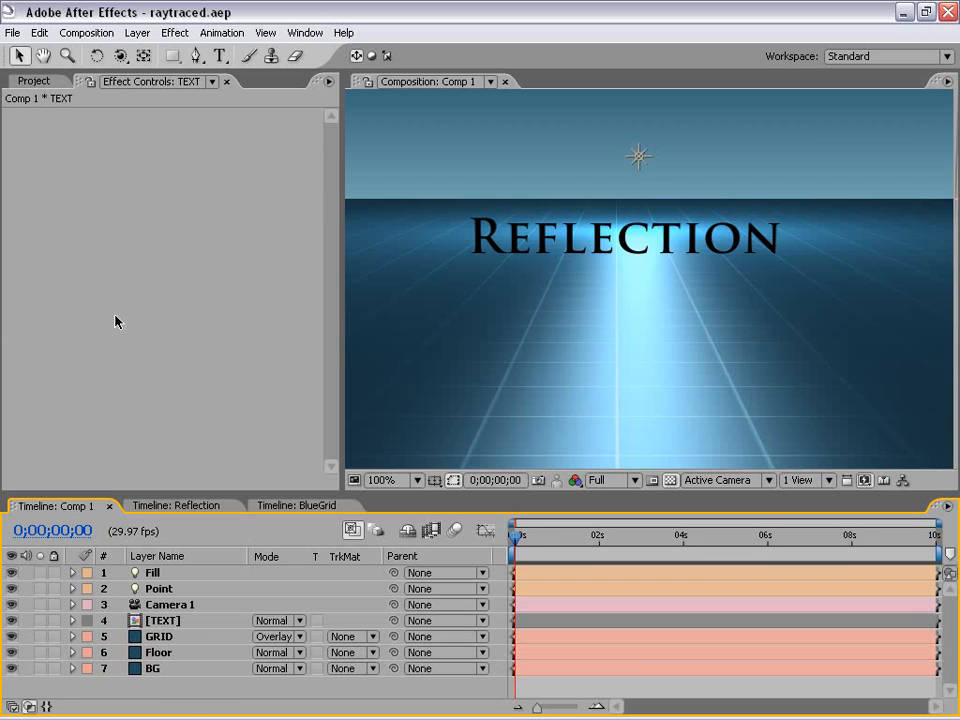
# - Open the nested TEXT composition and turn off its transparency grid
pyautogui.click(160, 620)
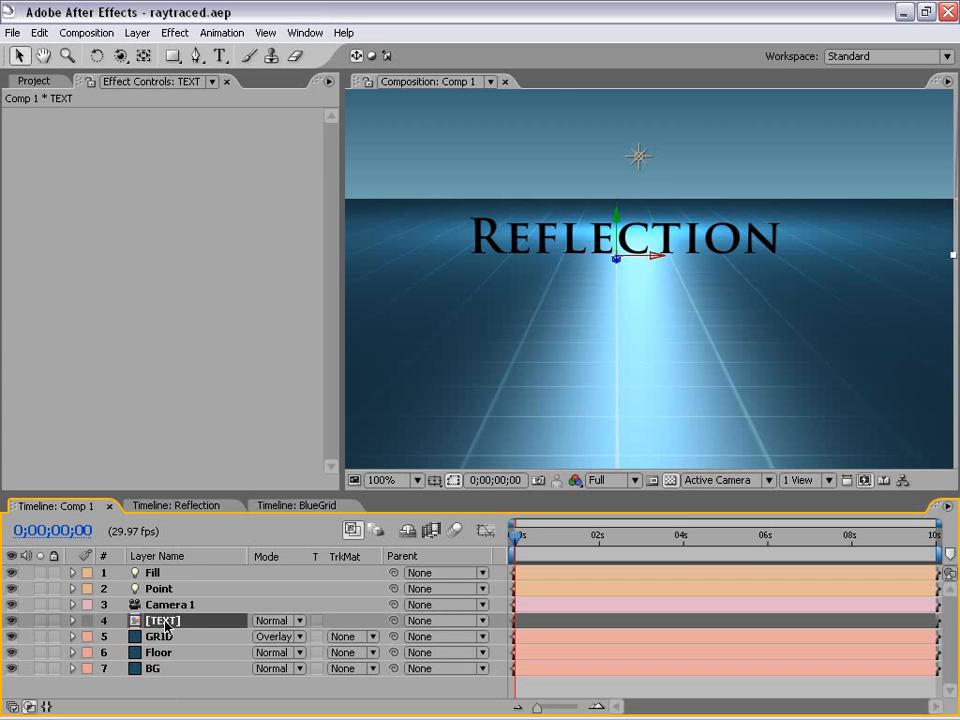
pyautogui.doubleClick(163, 621)
pyautogui.scroll(1, 621, 272)
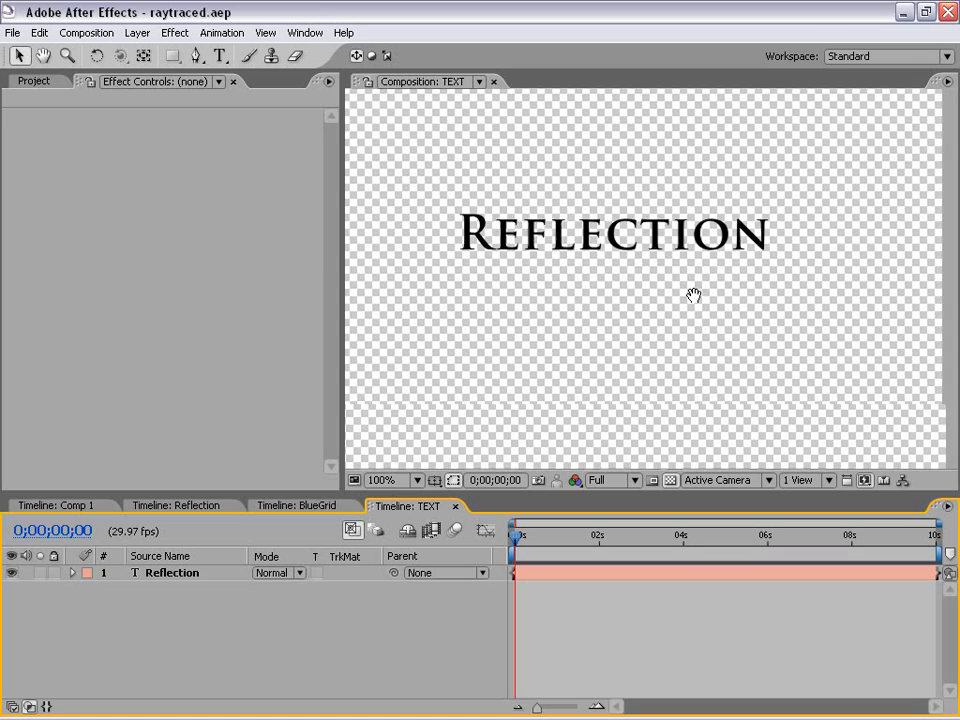
pyautogui.scroll(-2, 662, 321)
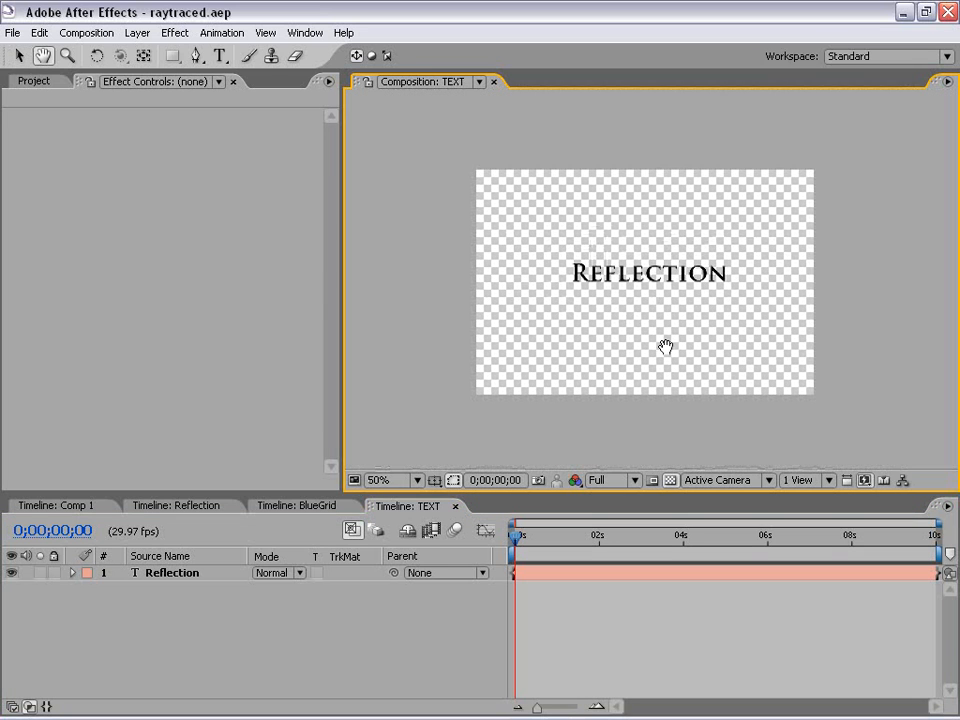
pyautogui.scroll(2, 665, 347)
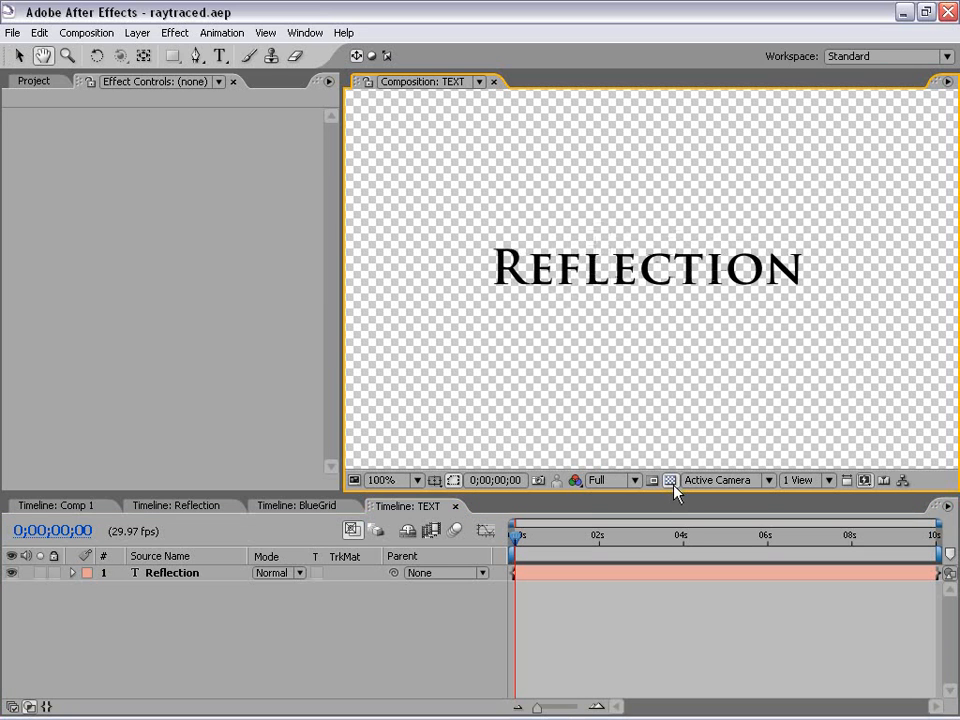
pyautogui.click(670, 481)
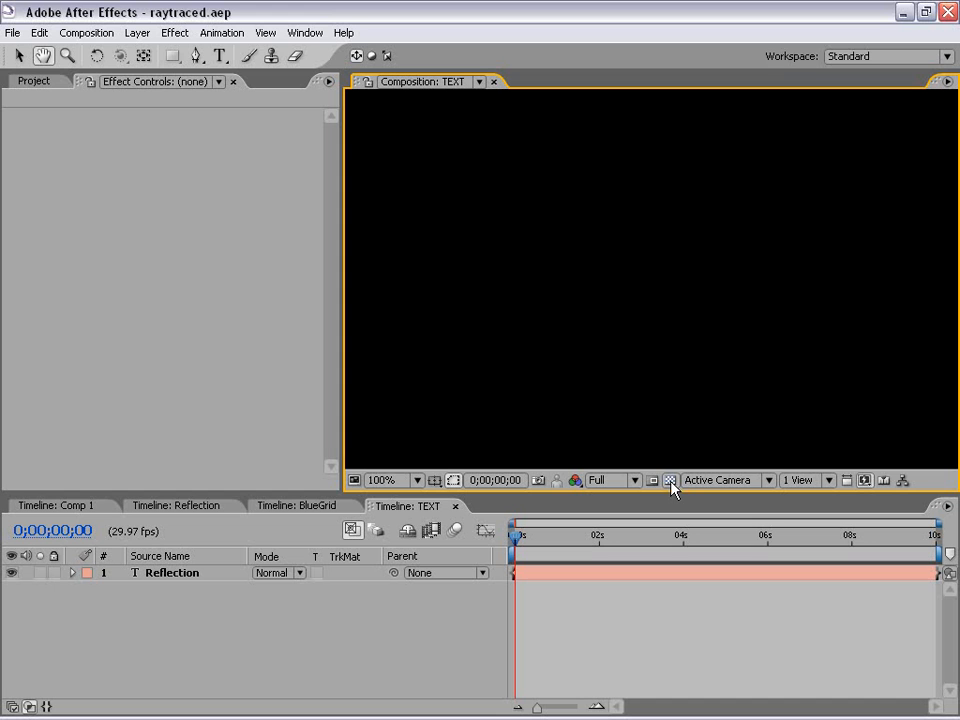
# - Set the TEXT composition's background color to mid-gray 888888
pyautogui.click(87, 33)
pyautogui.click(86, 93)
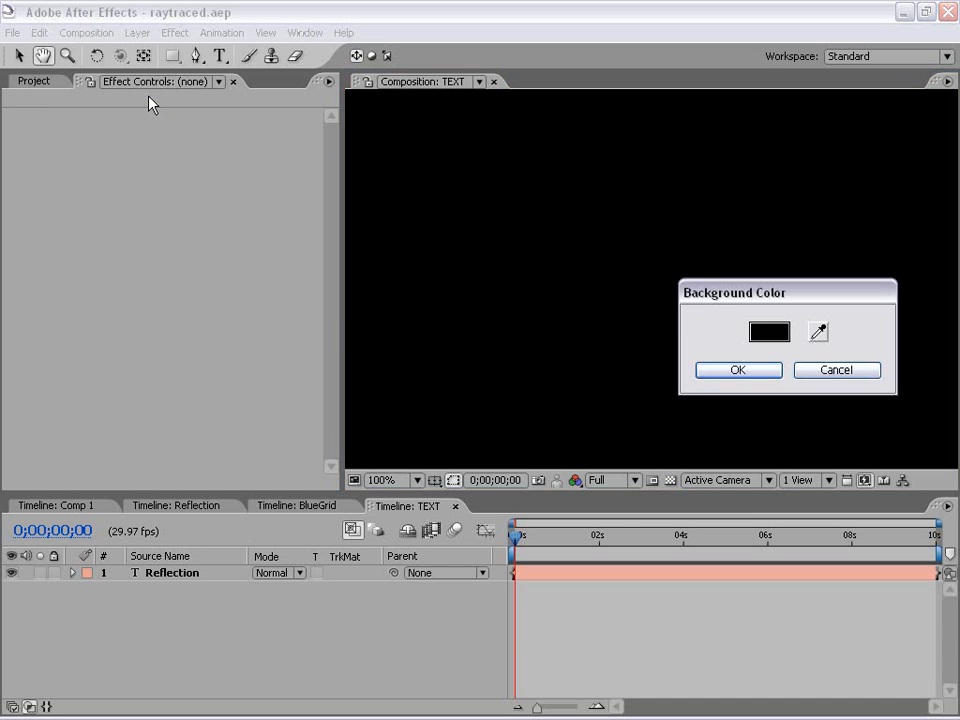
pyautogui.click(778, 332)
pyautogui.moveTo(300, 454); pyautogui.dragTo(124, 464)
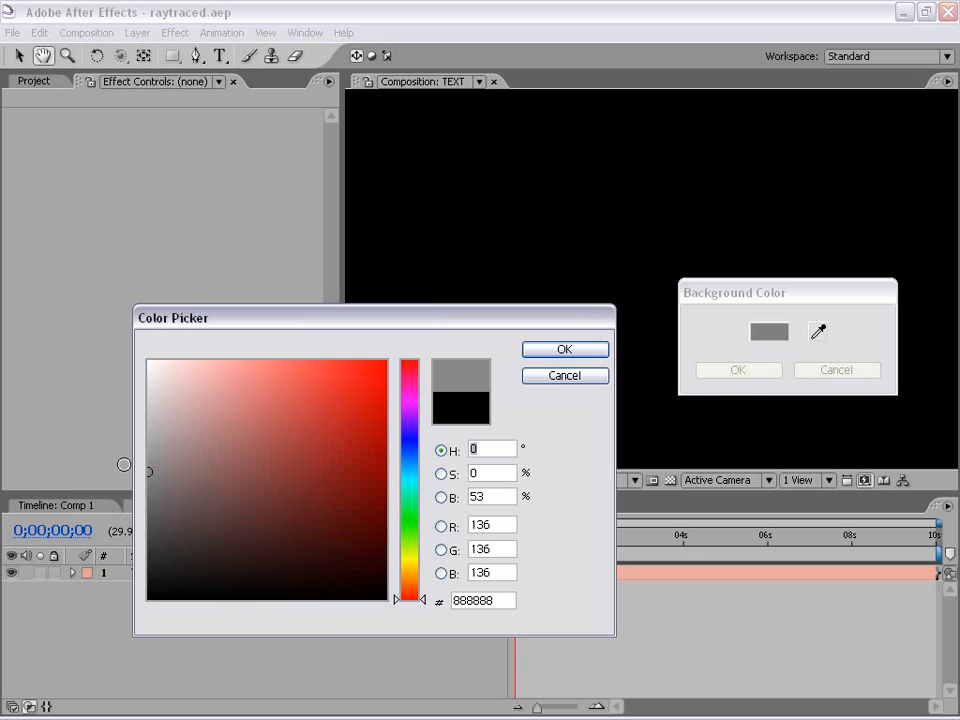
pyautogui.click(585, 348)
pyautogui.click(745, 370)
pyautogui.scroll(-1, 707, 272)
pyautogui.moveTo(662, 302); pyautogui.dragTo(696, 315)
pyautogui.scroll(1, 686, 311)
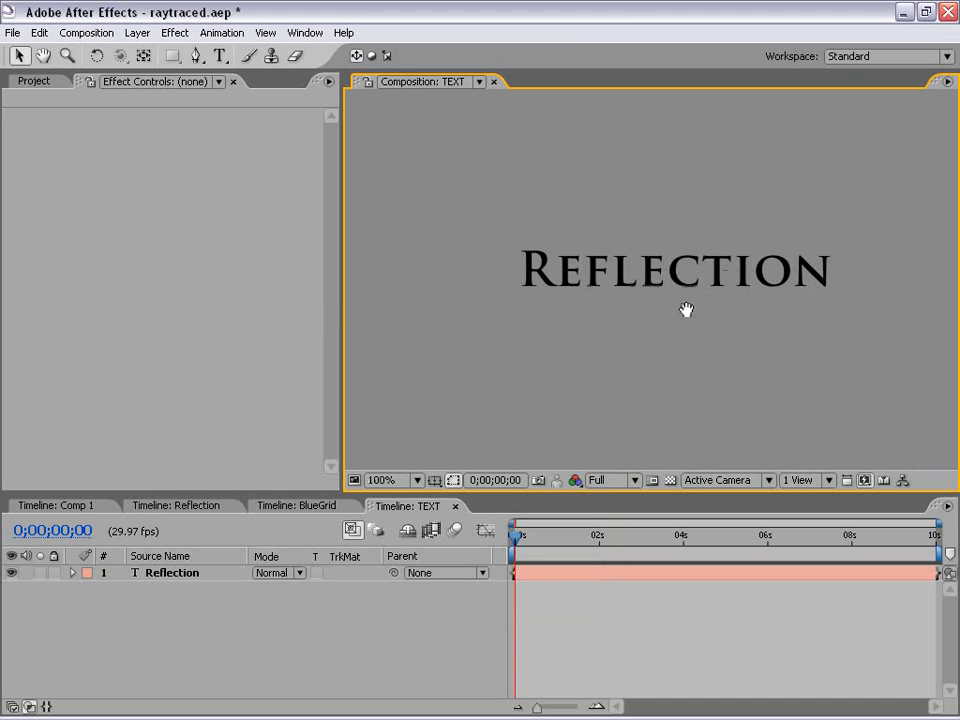
# - Duplicate the Reflection text layer and place the copy beneath the original in the layer order
pyautogui.click(540, 576)
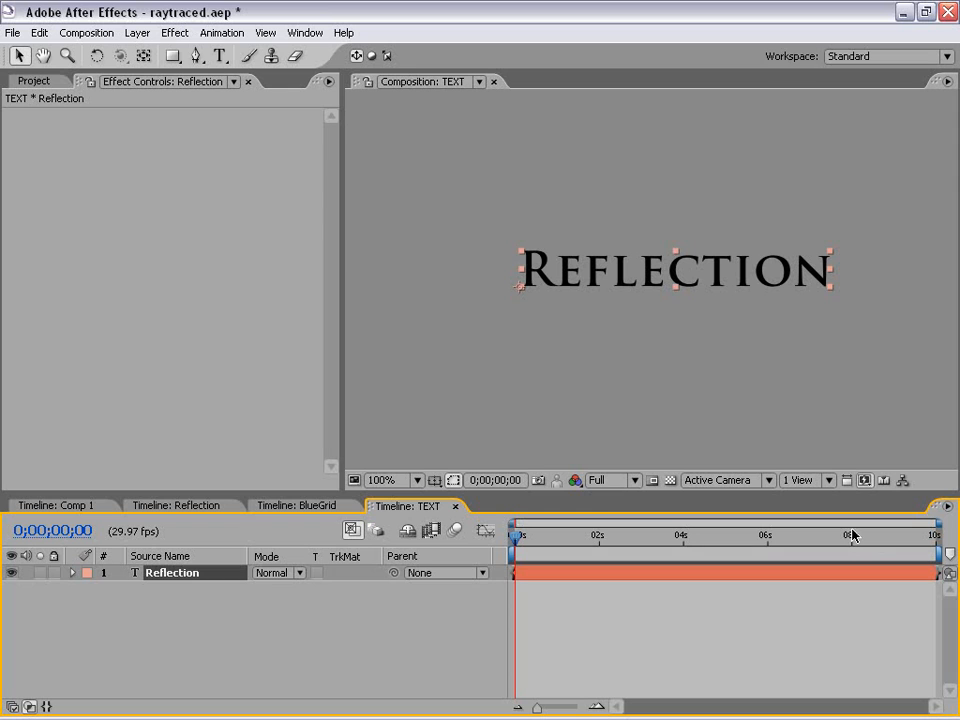
pyautogui.click(521, 594)
pyautogui.click(530, 573)
pyautogui.click(37, 34)
pyautogui.click(64, 195)
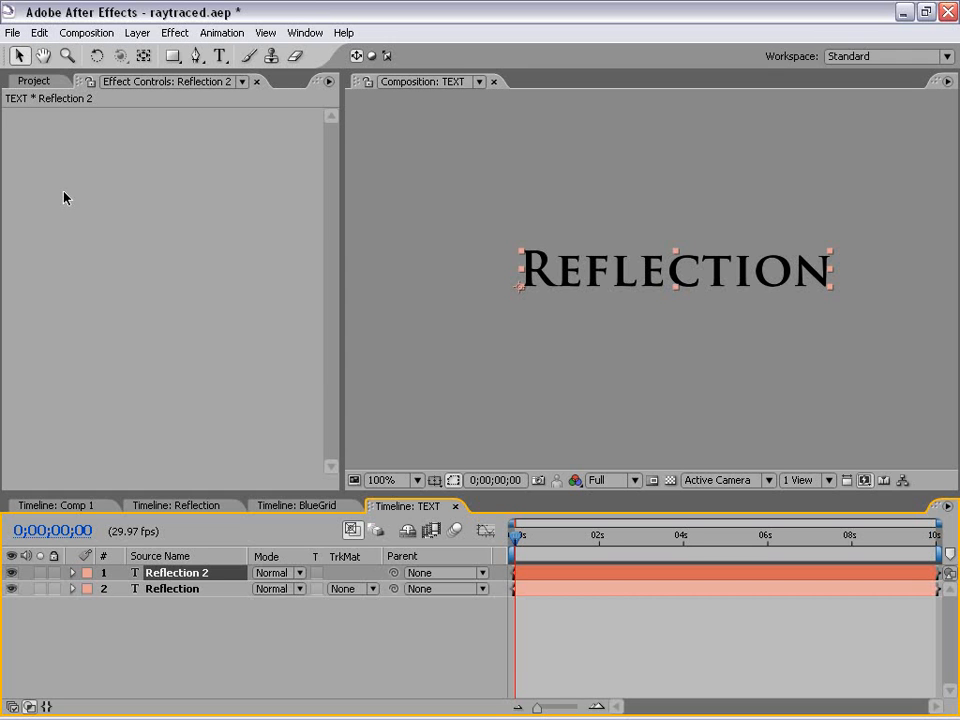
pyautogui.moveTo(172, 574); pyautogui.dragTo(165, 594)
# - Flip the Reflection 2 layer upside down by setting its vertical scale to -100%
pyautogui.press('s')
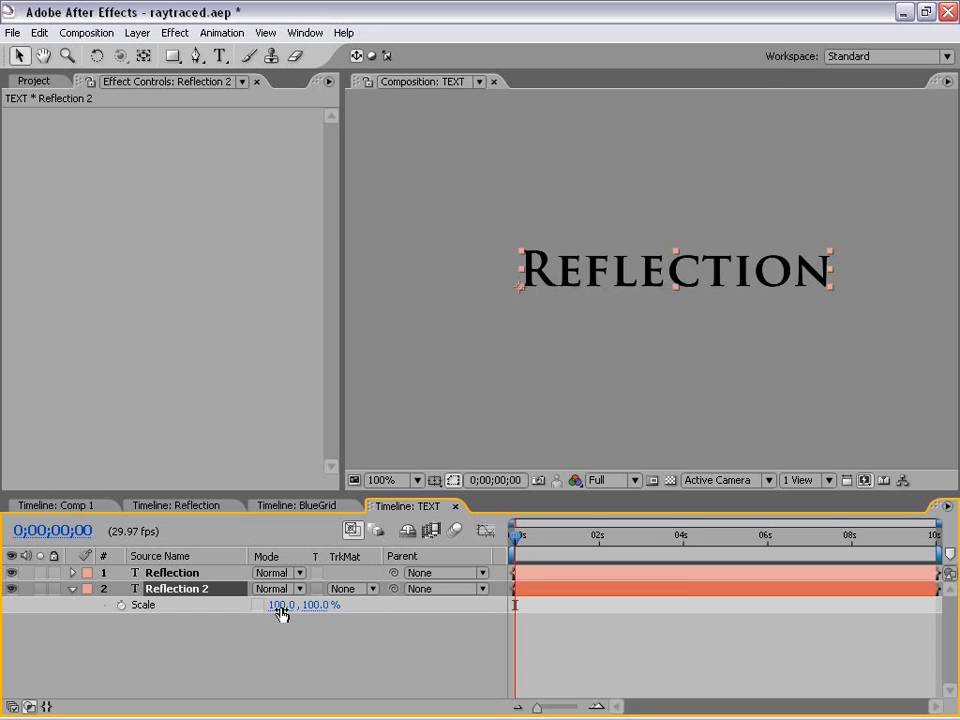
pyautogui.click(316, 605)
pyautogui.press('Left')
pyautogui.write('-')
pyautogui.click(493, 461)
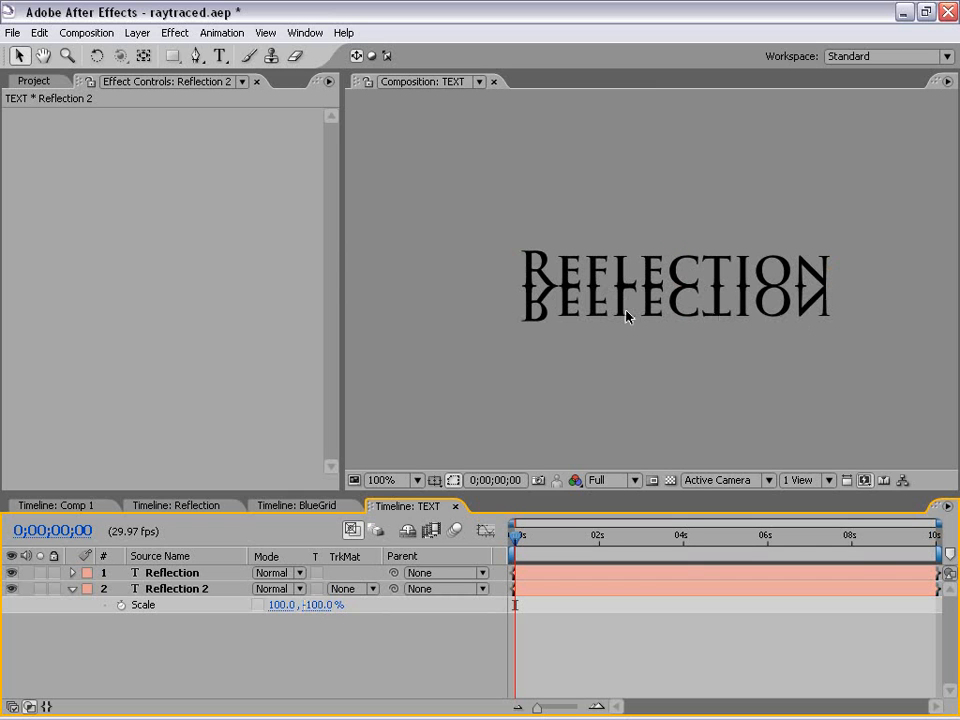
pyautogui.scroll(-1, 598, 362)
pyautogui.moveTo(699, 343); pyautogui.dragTo(656, 330)
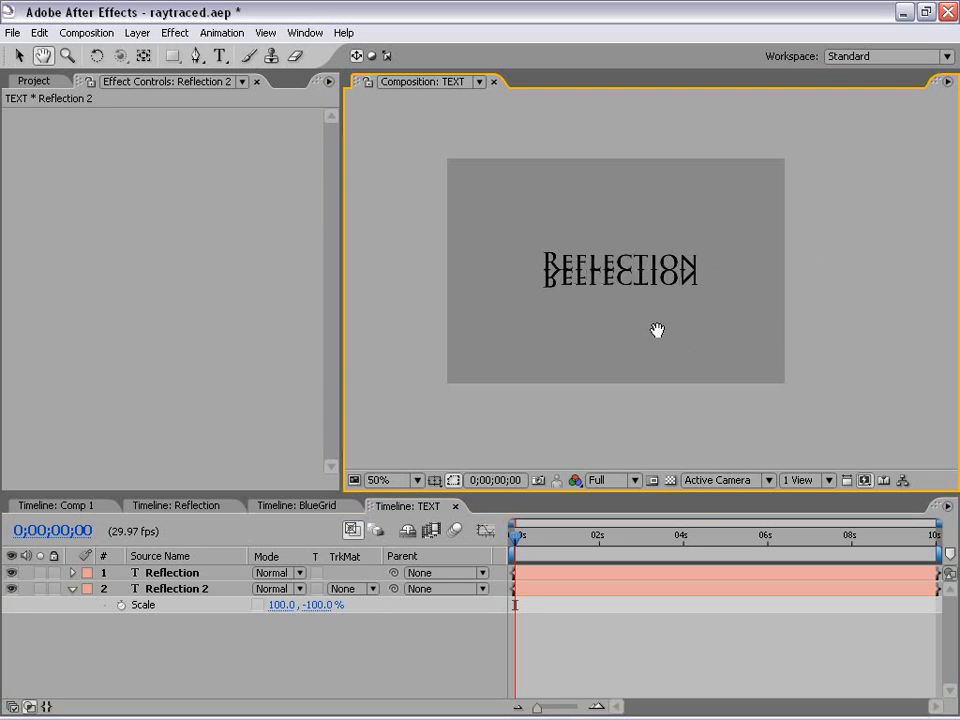
pyautogui.scroll(1, 643, 316)
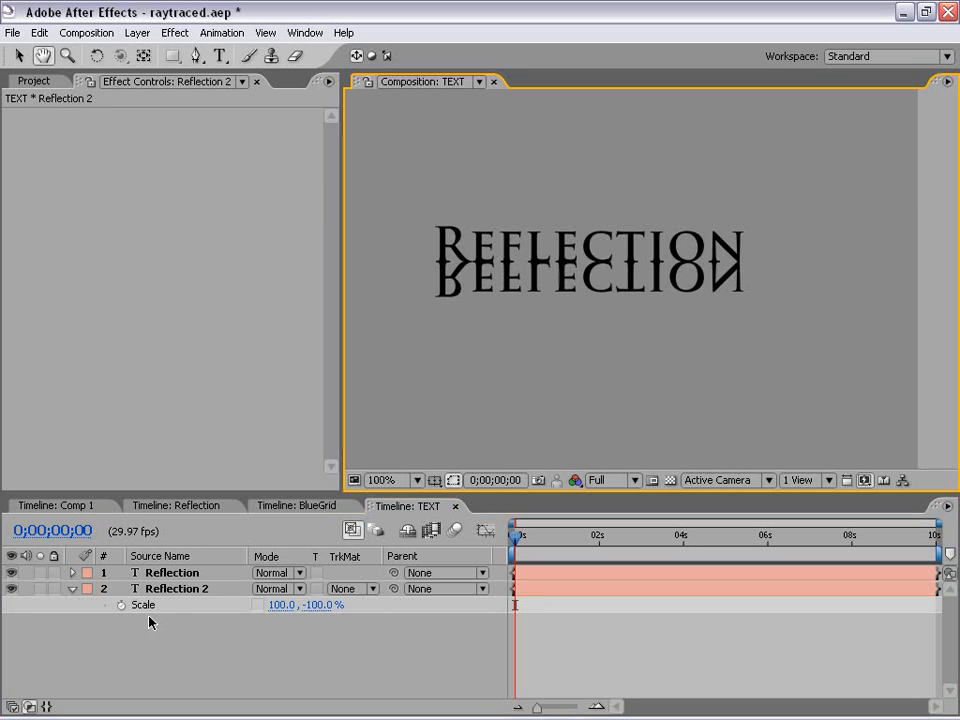
# - Apply the Linear Wipe transition effect to the Reflection 2 layer
pyautogui.click(171, 588)
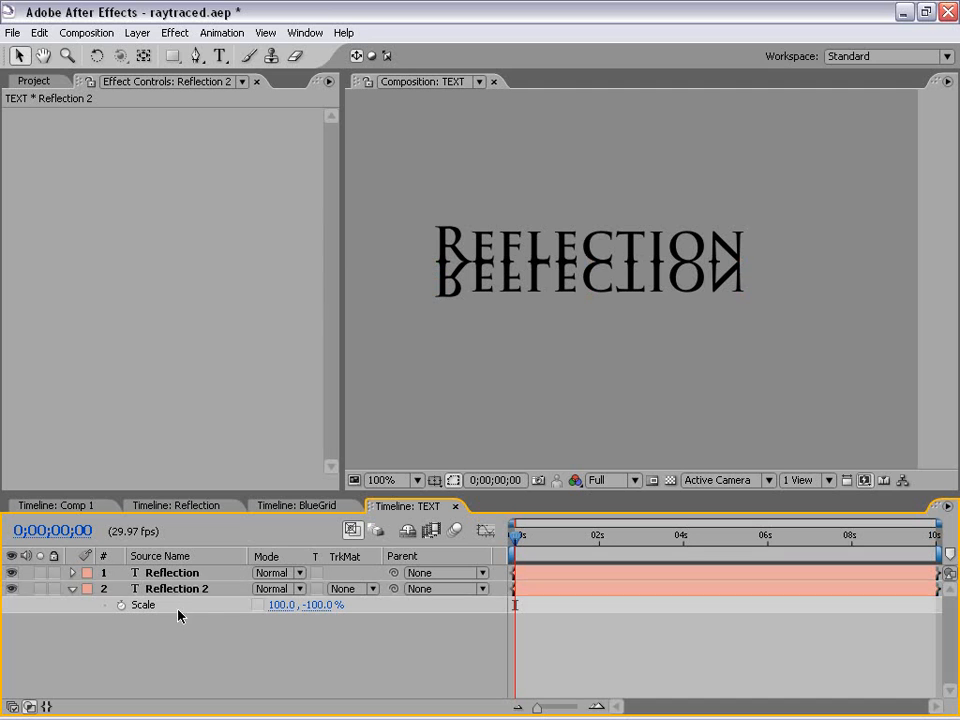
pyautogui.click(175, 32)
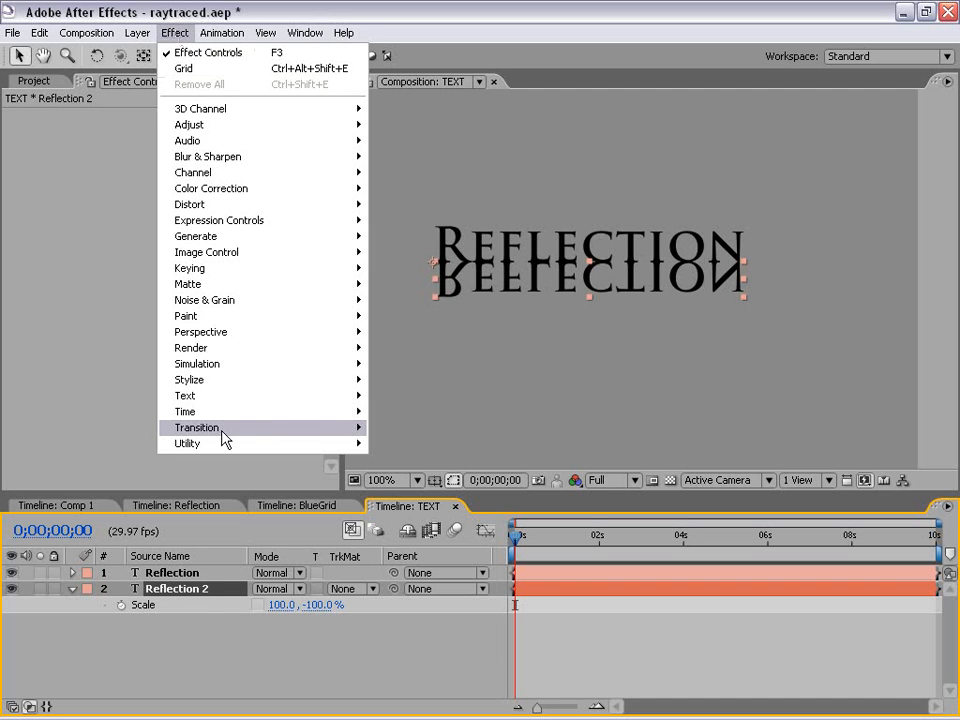
pyautogui.moveTo(224, 428)
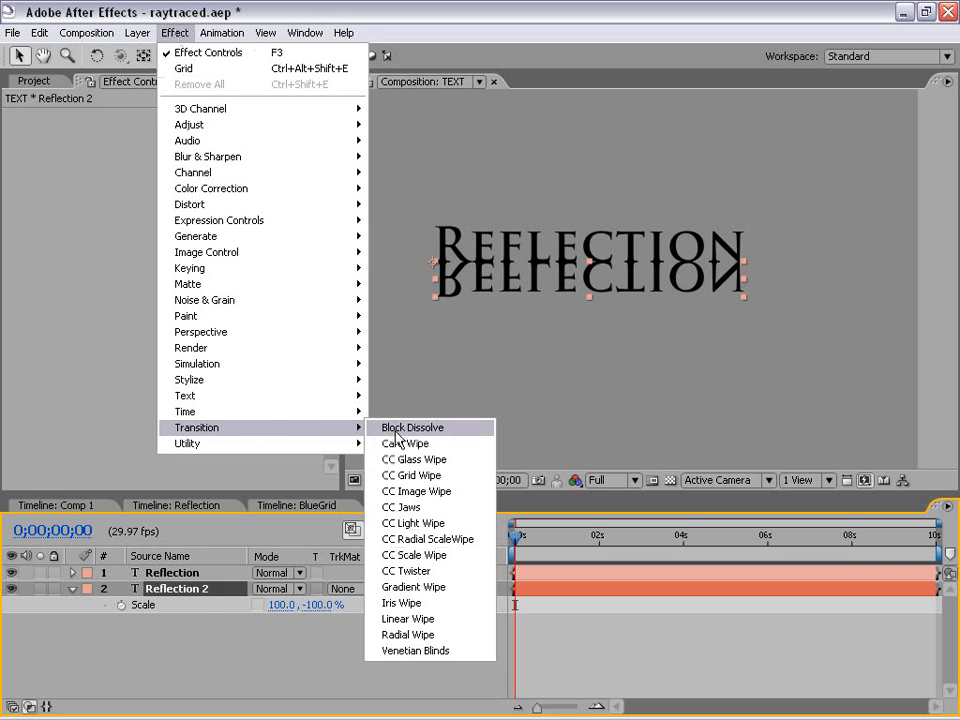
pyautogui.click(440, 620)
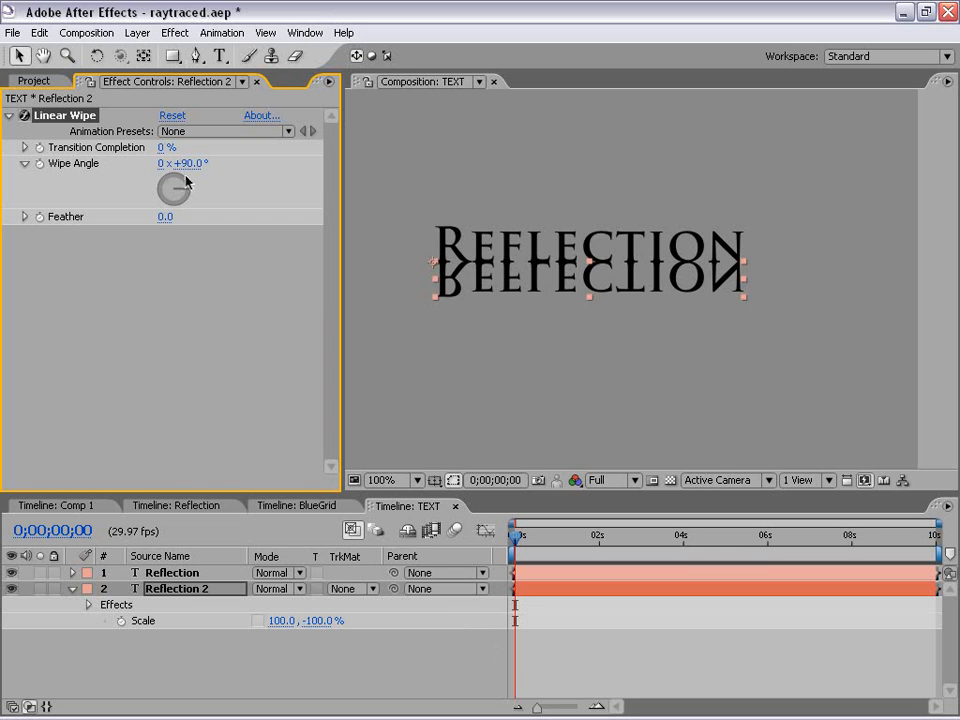
# - Set the Linear Wipe to a 0° wipe angle, 47% transition completion and a feather of 23
pyautogui.click(190, 163)
pyautogui.write('0')
pyautogui.press('Return')
pyautogui.moveTo(163, 147); pyautogui.dragTo(201, 142)
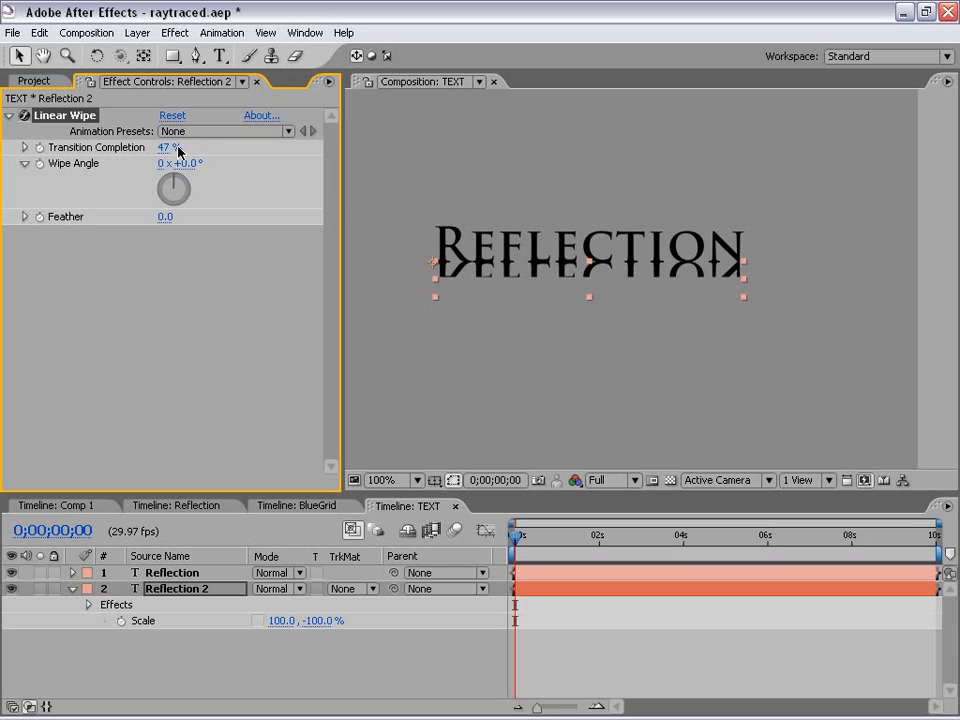
pyautogui.moveTo(165, 216); pyautogui.dragTo(189, 207)
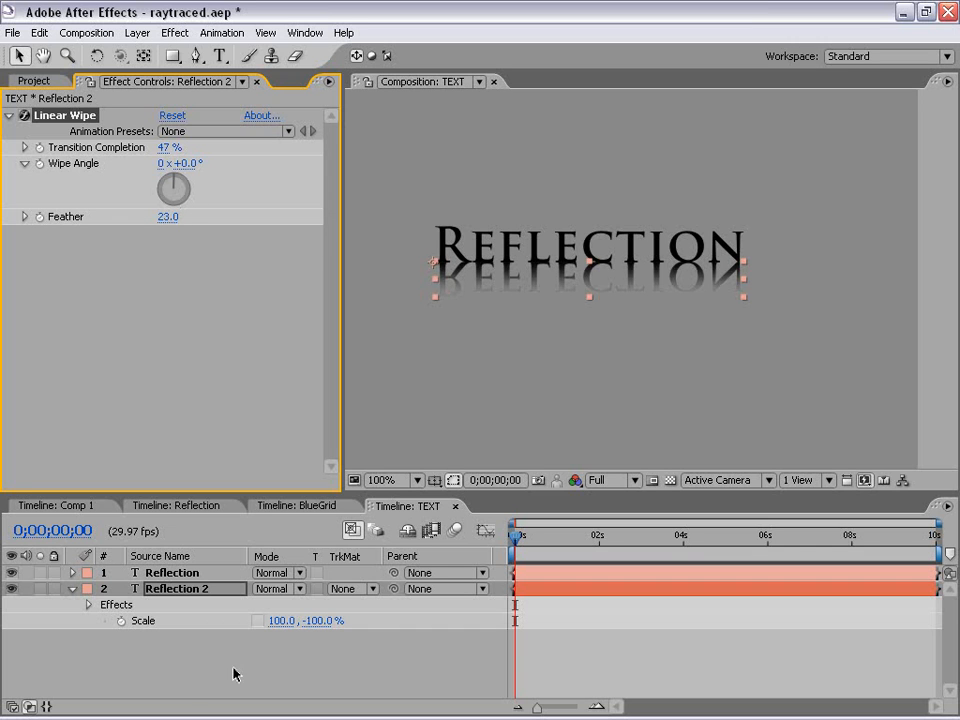
# - Reduce the Reflection 2 layer's opacity to 50% and deselect it
pyautogui.click(169, 647)
pyautogui.click(174, 590)
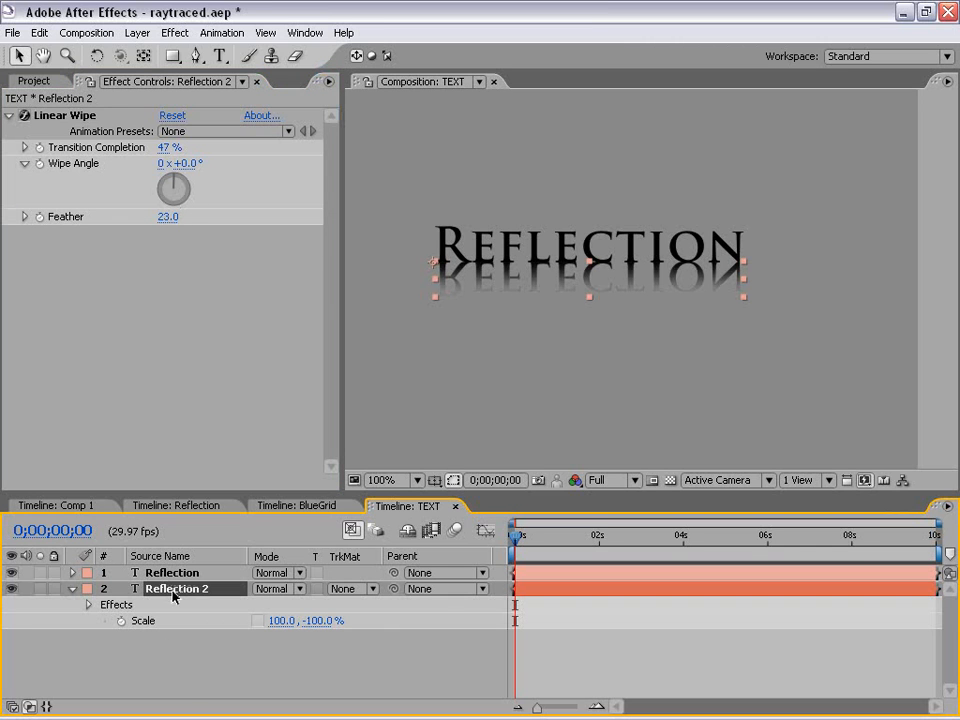
pyautogui.press('t')
pyautogui.click(257, 606)
pyautogui.write('50')
pyautogui.press('Return')
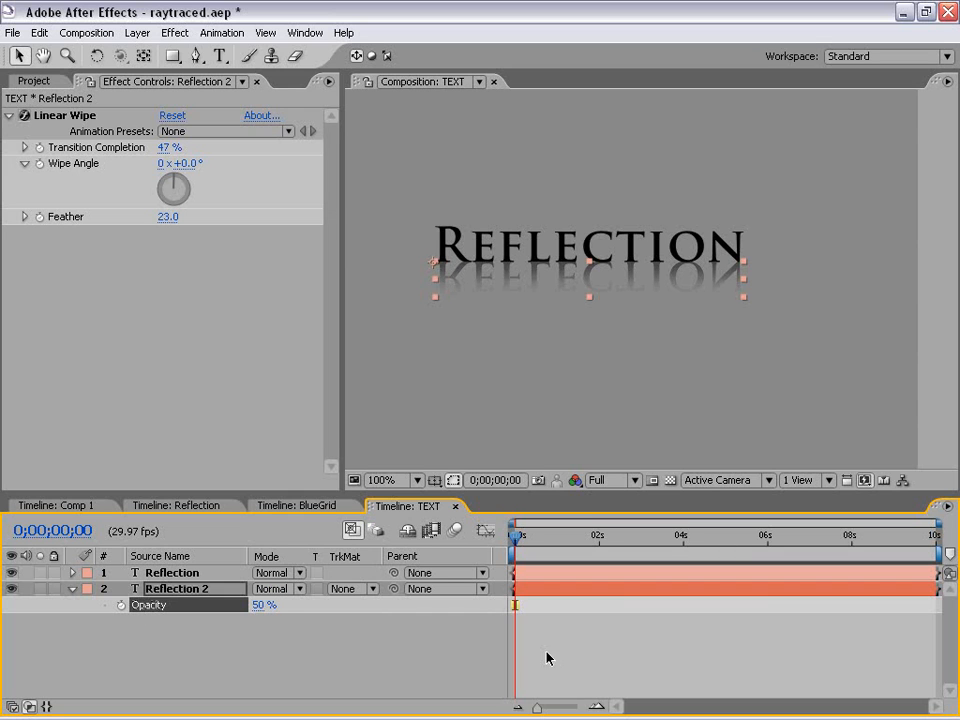
pyautogui.click(613, 665)
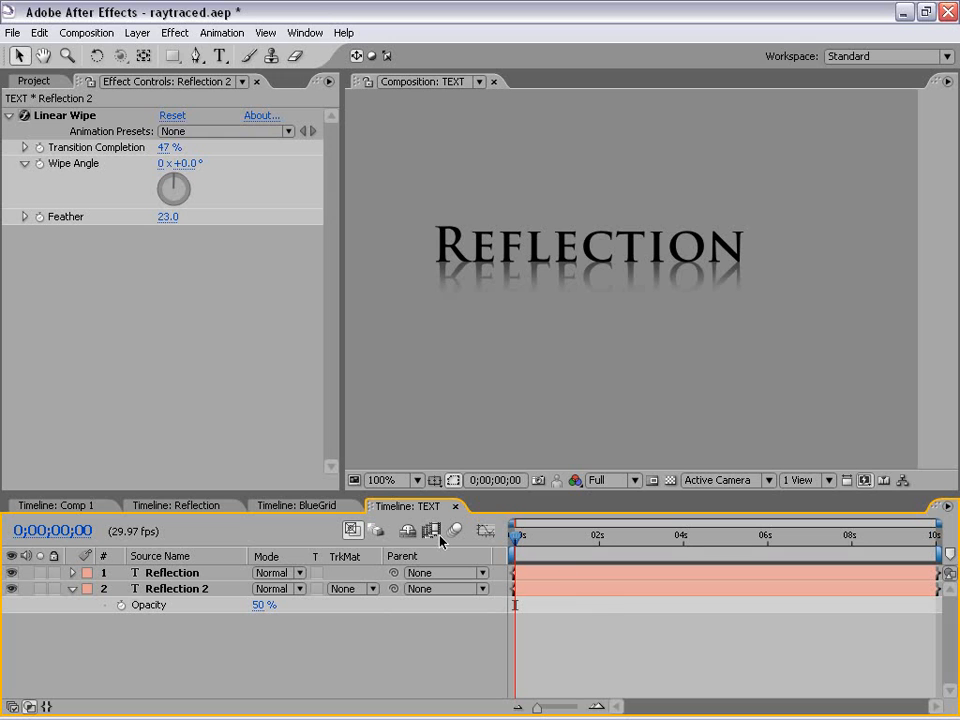
# - Return to Comp 1 and examine how the text's mirrored copy looks against the floor
pyautogui.click(64, 507)
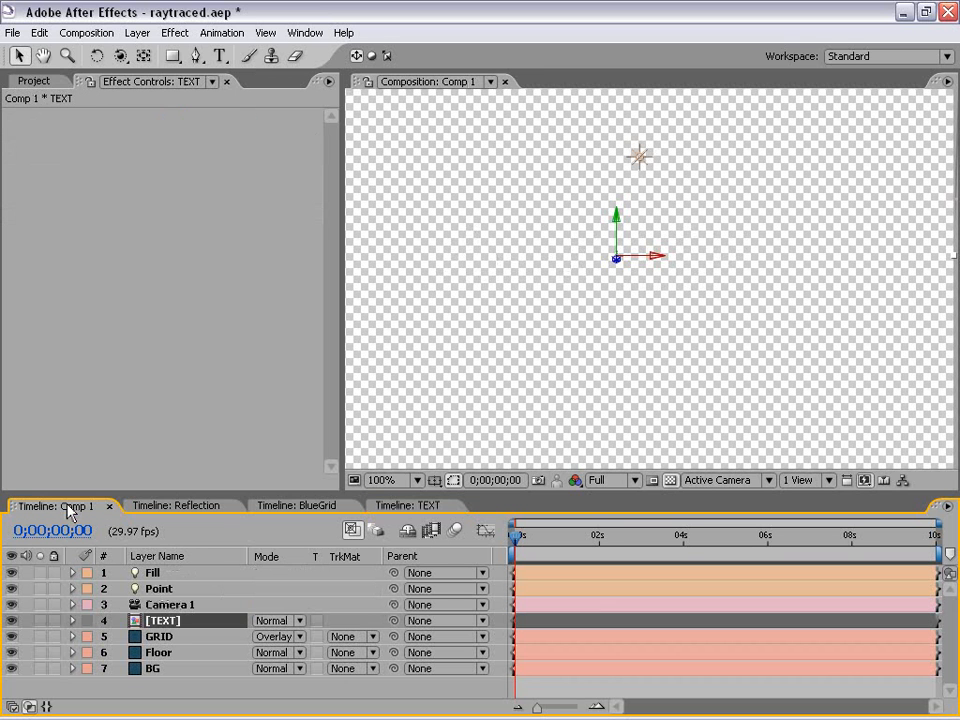
pyautogui.scroll(-1, 724, 345)
pyautogui.scroll(1, 671, 332)
pyautogui.scroll(-1, 717, 327)
pyautogui.moveTo(620, 292); pyautogui.dragTo(669, 317)
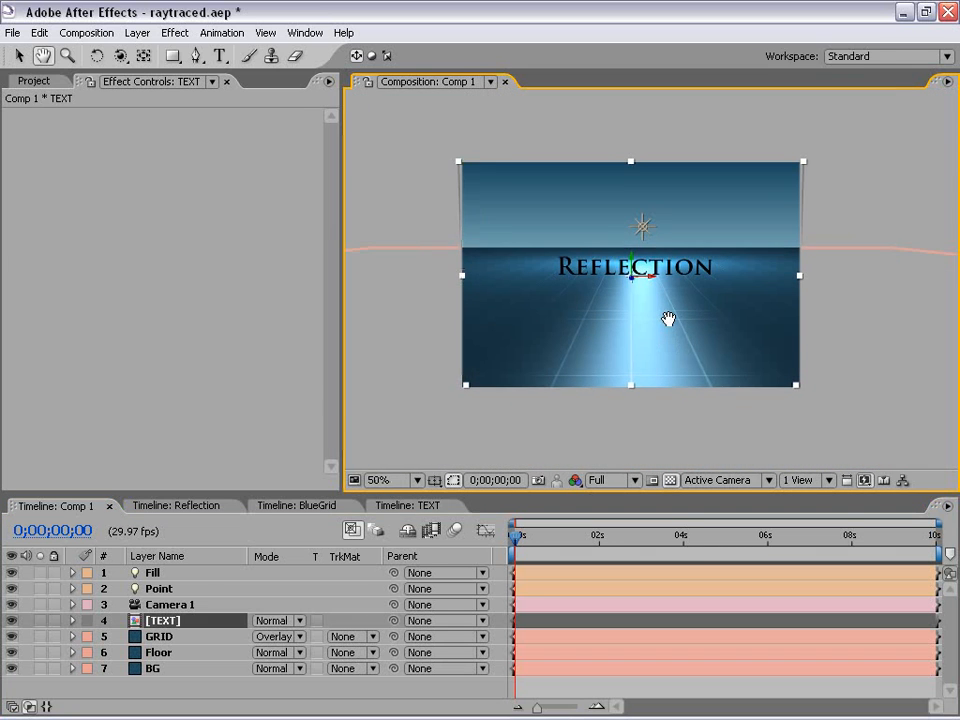
pyautogui.click(410, 505)
pyautogui.click(82, 505)
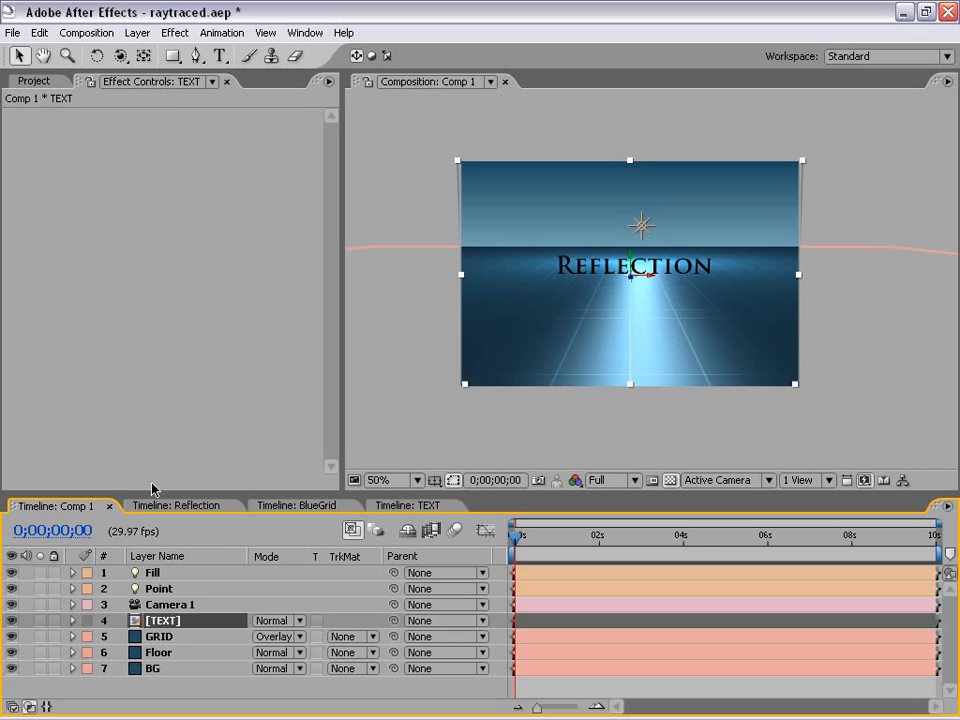
pyautogui.scroll(1, 613, 253)
pyautogui.moveTo(613, 253)
pyautogui.mouseDown()
pyautogui.moveTo(606, 247)
pyautogui.moveTo(662, 294)
pyautogui.mouseUp()
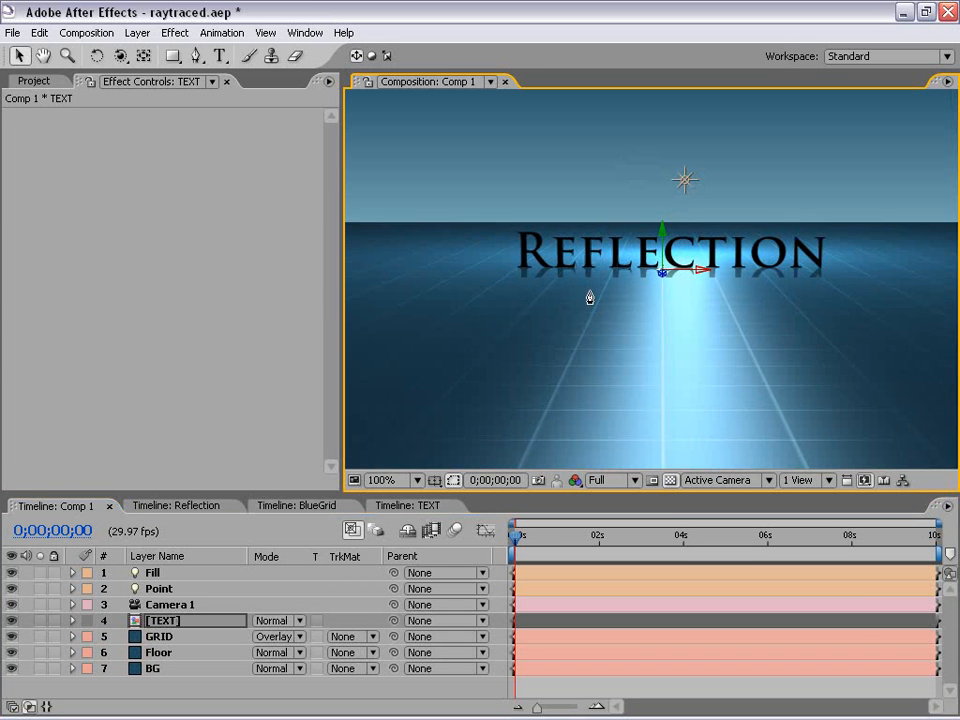
pyautogui.scroll(-1, 598, 296)
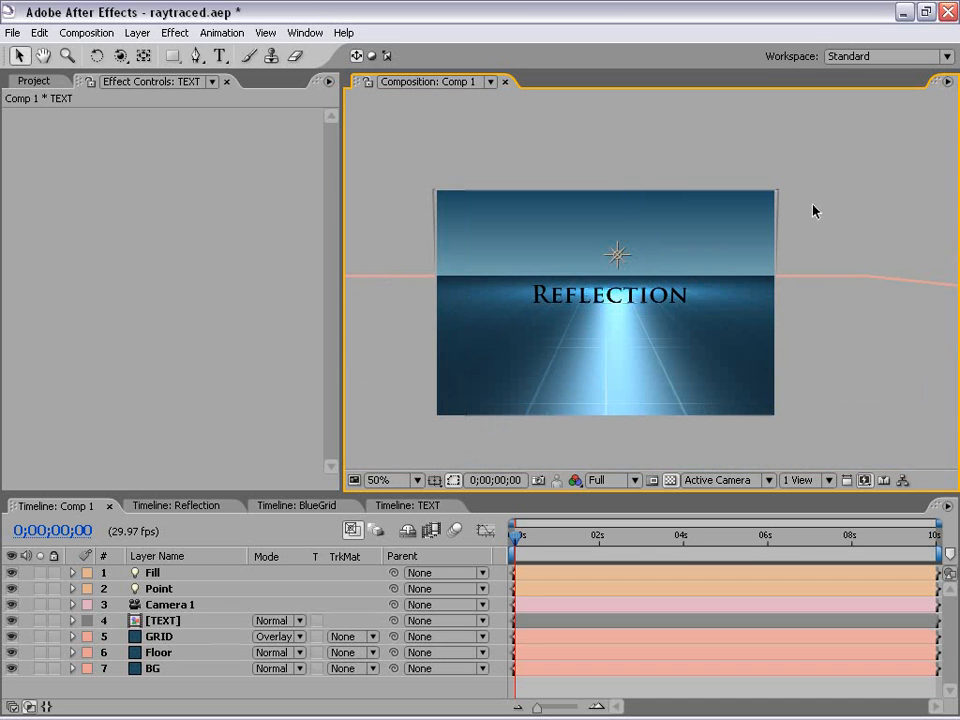
pyautogui.click(779, 208)
pyautogui.scroll(1, 767, 234)
pyautogui.moveTo(767, 234); pyautogui.dragTo(843, 120)
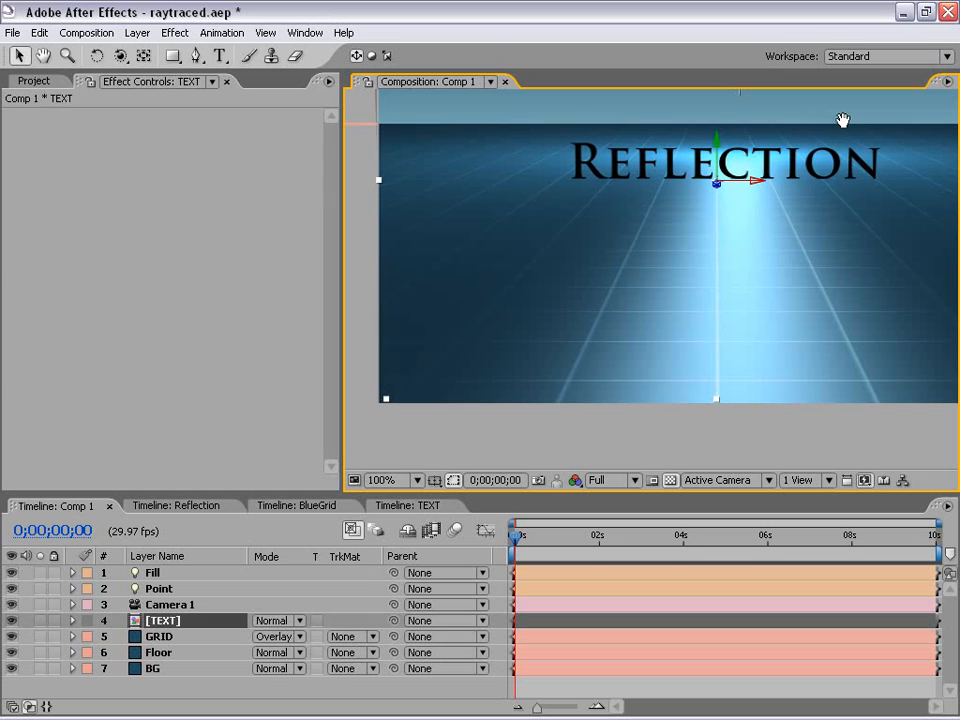
pyautogui.scroll(-1, 692, 270)
pyautogui.moveTo(752, 213); pyautogui.dragTo(708, 264)
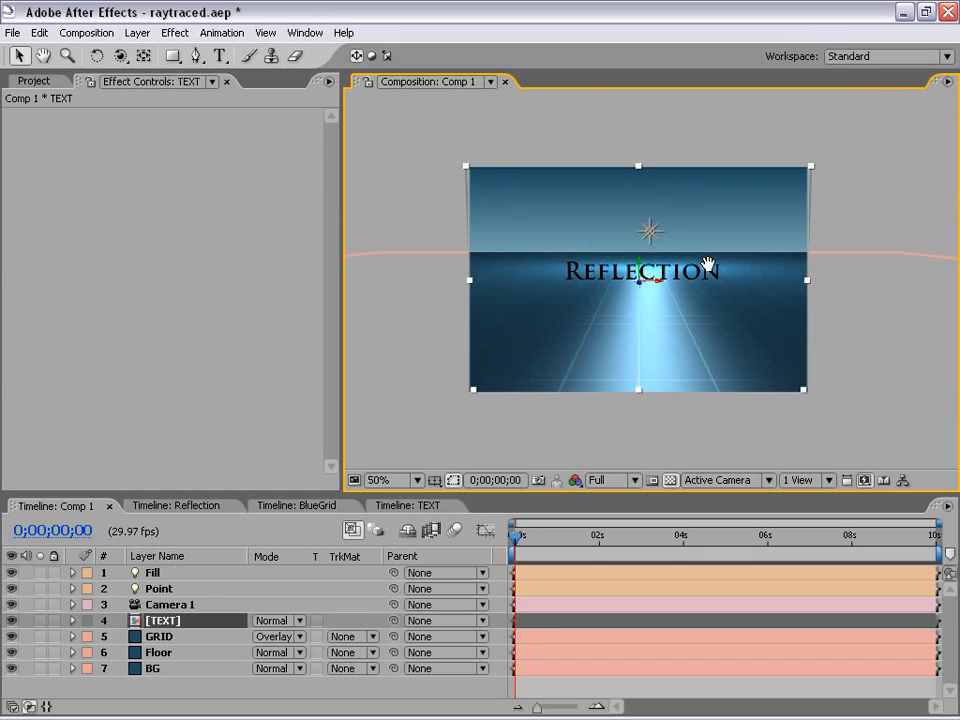
# - Add a new adjustment layer to Comp 1
pyautogui.click(501, 135)
pyautogui.click(137, 33)
pyautogui.moveTo(145, 60)
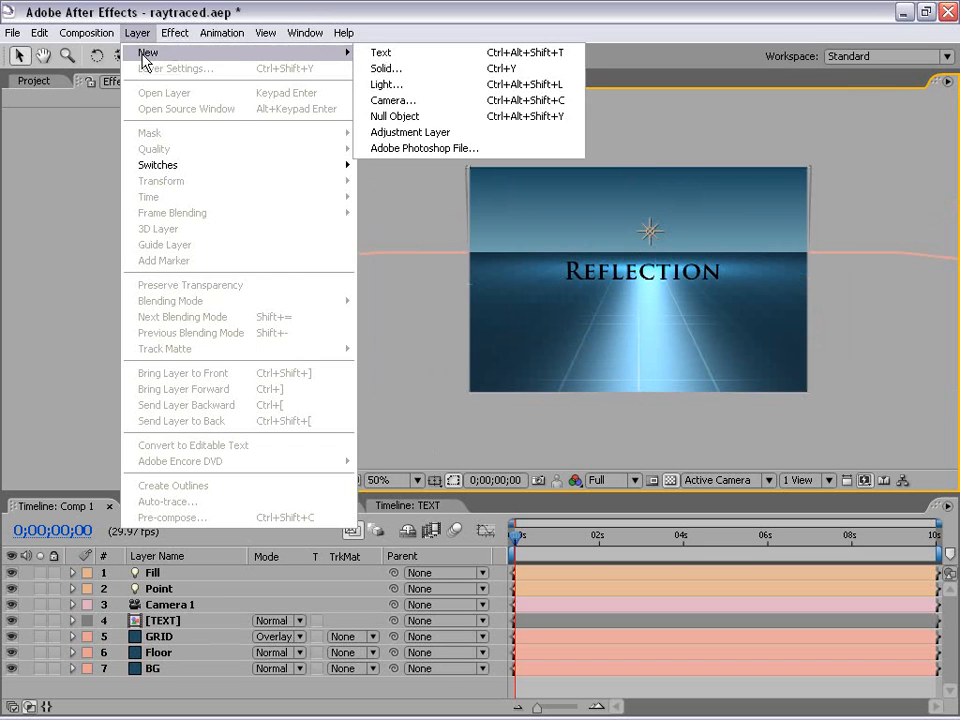
pyautogui.click(404, 133)
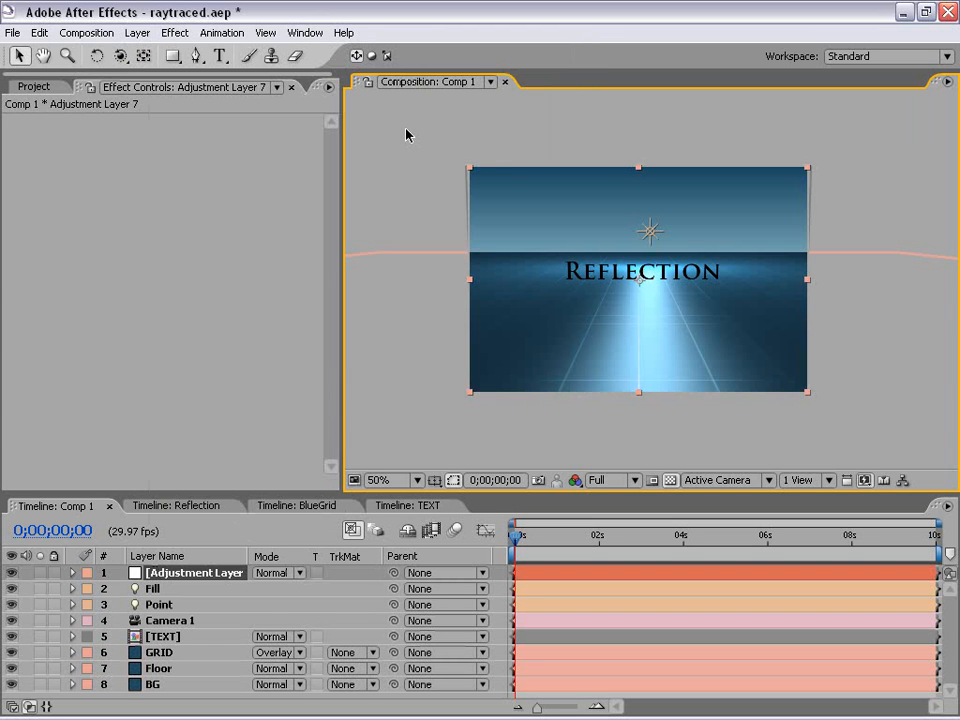
# - Try darkening the scene with a Curves effect on the adjustment layer, and delete the effect
pyautogui.click(175, 33)
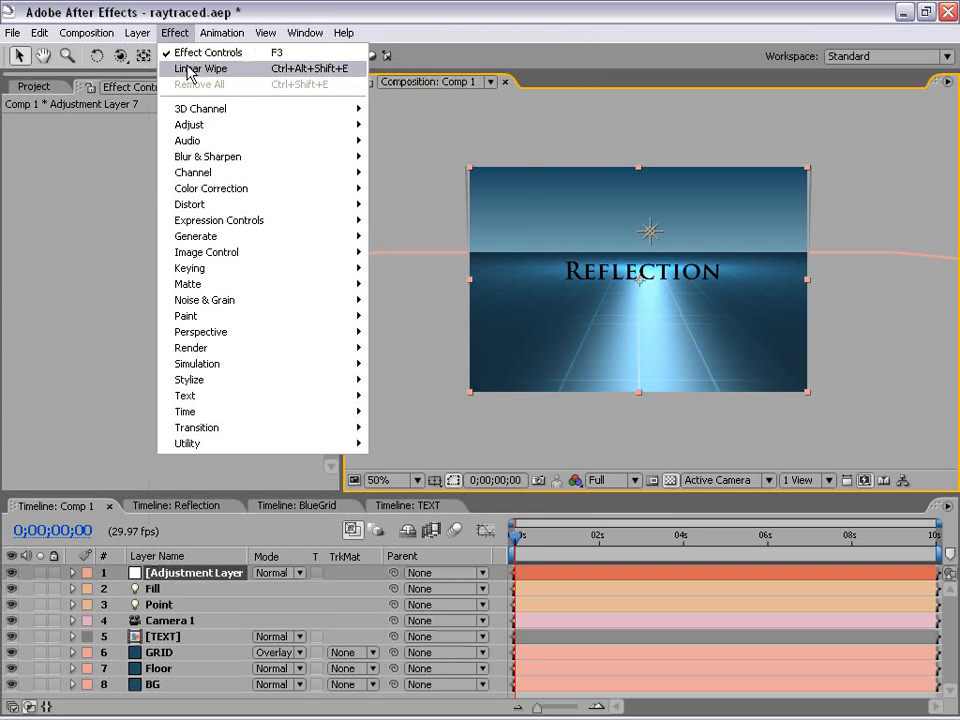
pyautogui.moveTo(212, 188)
pyautogui.click(440, 392)
pyautogui.moveTo(172, 240); pyautogui.dragTo(152, 285)
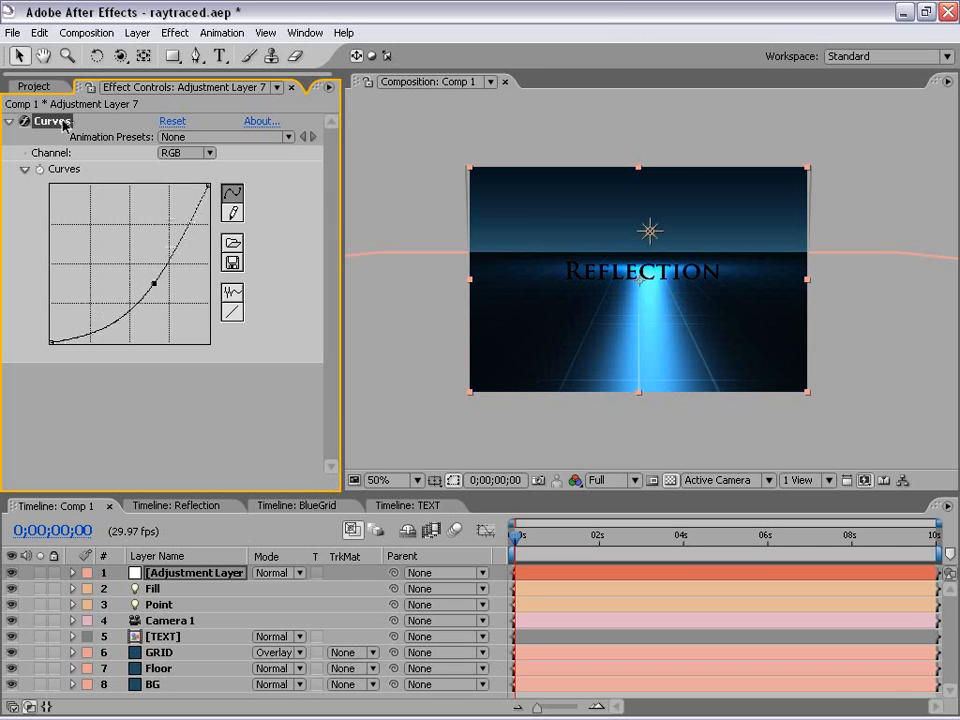
pyautogui.press('Delete')
pyautogui.click(576, 143)
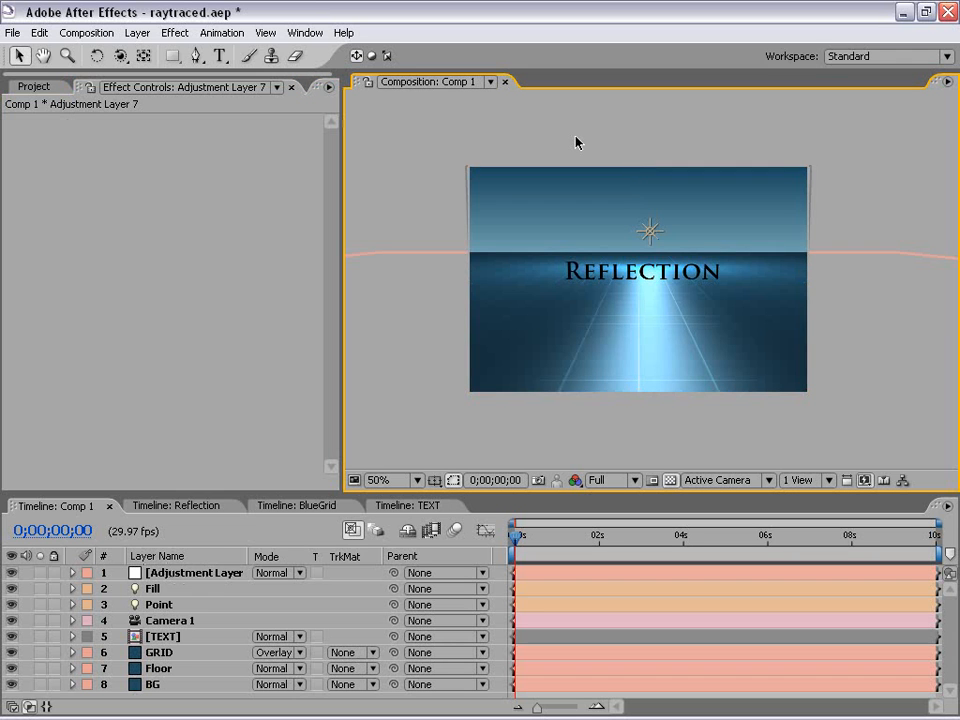
# - Rename the adjustment layer Divider and place it between the TEXT and GRID layers
pyautogui.moveTo(237, 494); pyautogui.dragTo(236, 435)
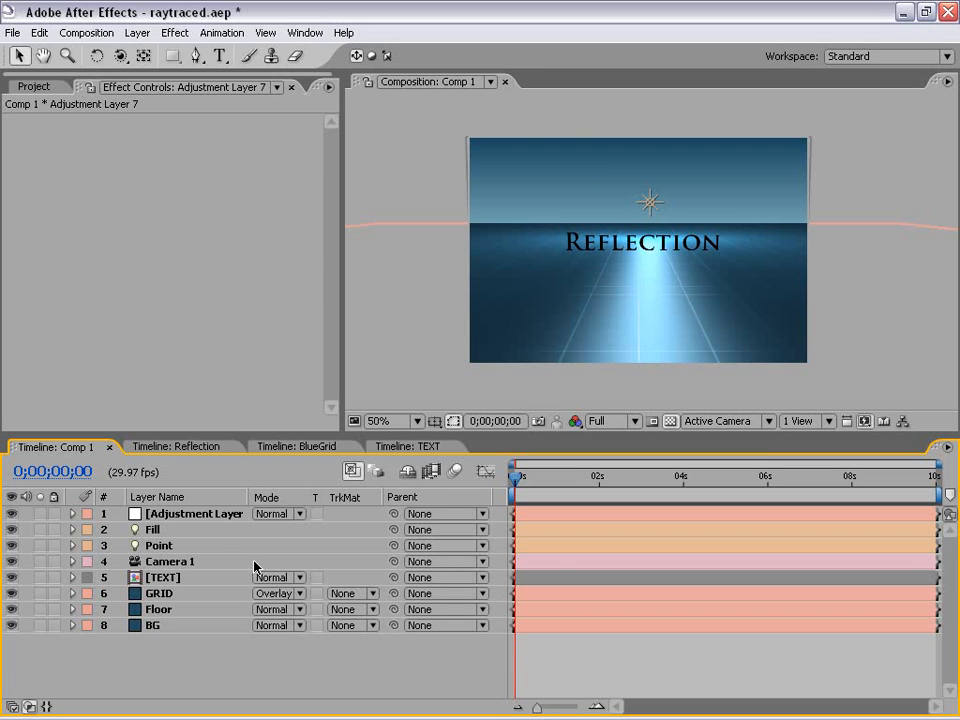
pyautogui.click(197, 516)
pyautogui.press('Return')
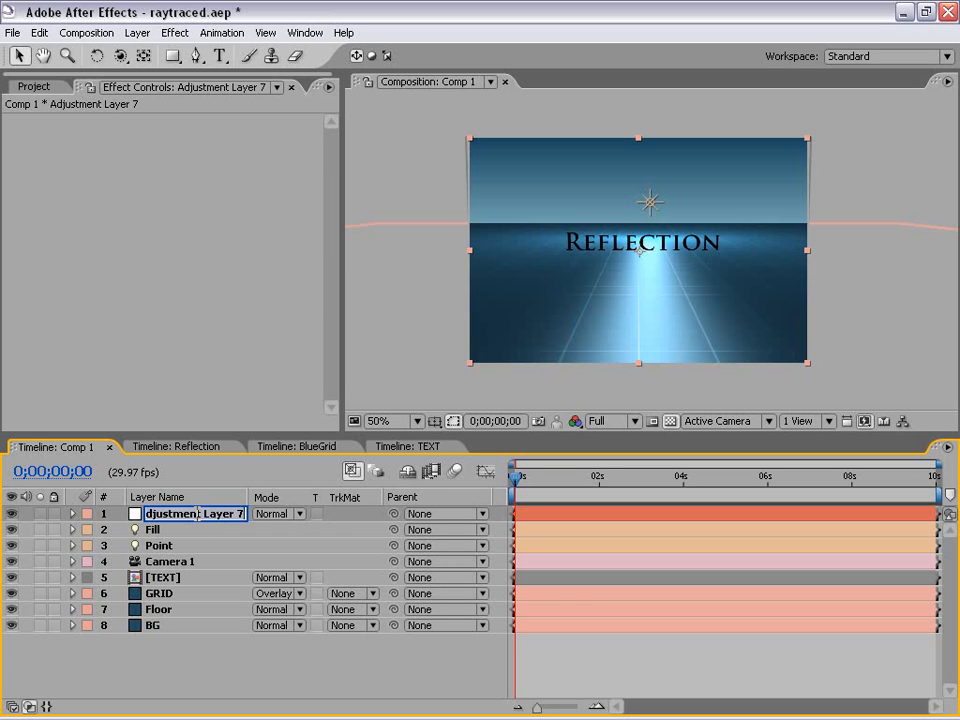
pyautogui.write('Divider')
pyautogui.press('Return')
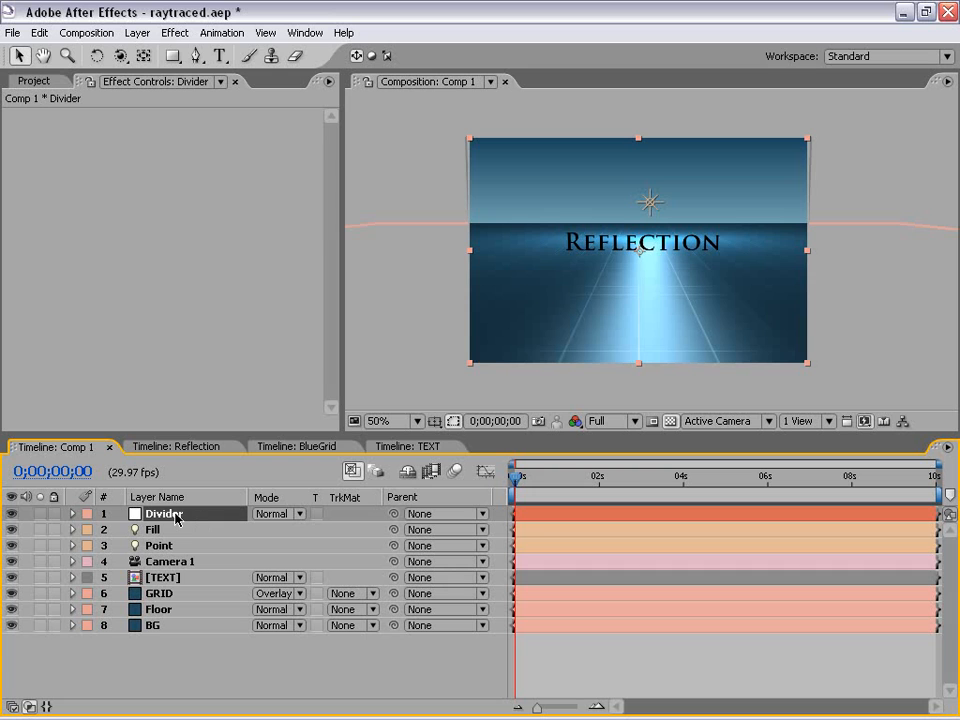
pyautogui.moveTo(172, 516)
pyautogui.mouseDown()
pyautogui.moveTo(172, 597)
pyautogui.moveTo(214, 598)
pyautogui.moveTo(173, 597)
pyautogui.mouseUp()
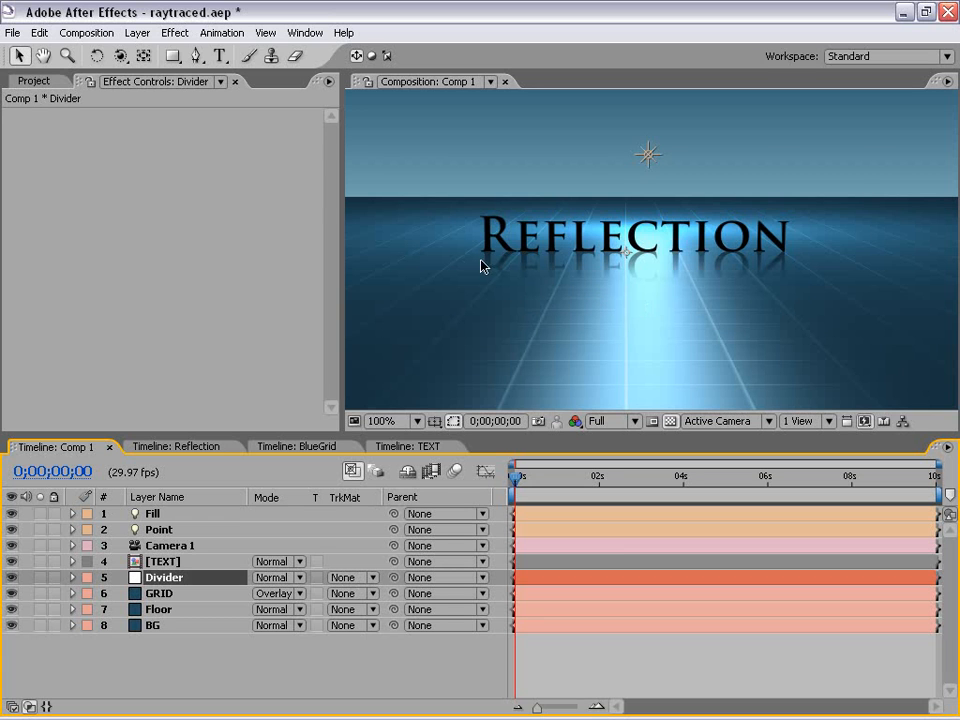
# - Try orbiting the camera sideways around the text and its reflection, and undo the orbit
pyautogui.press('c')
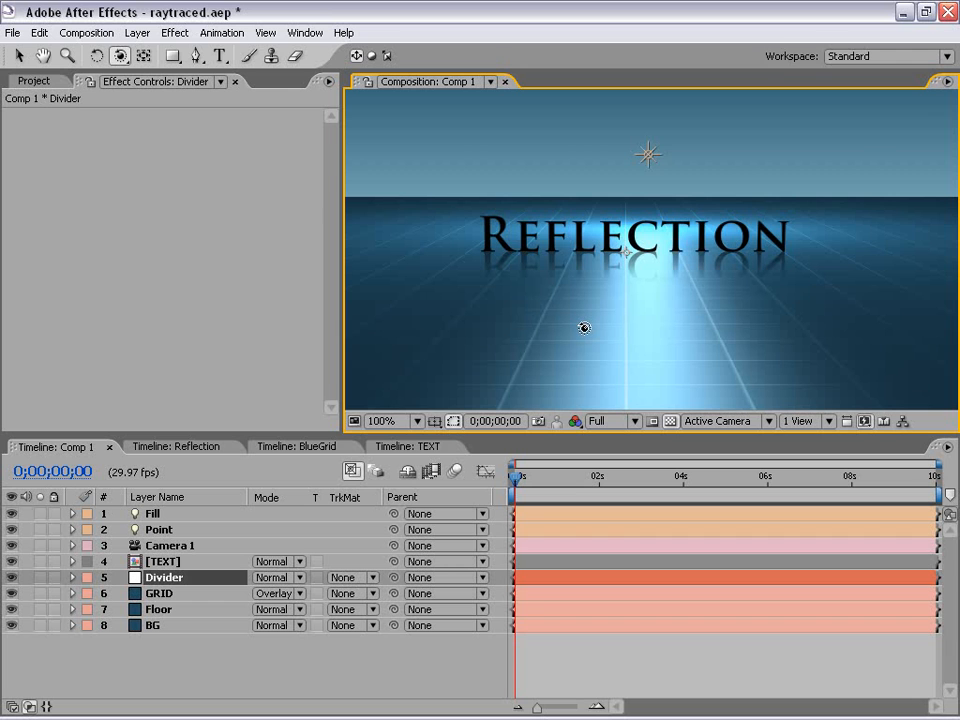
pyautogui.moveTo(514, 287); pyautogui.dragTo(715, 289)
pyautogui.hotkey('ctrl', 'z')
# - Examine the TEXT layer in isolation and the GRID and Floor layers together, restoring all layers
pyautogui.click(167, 570)
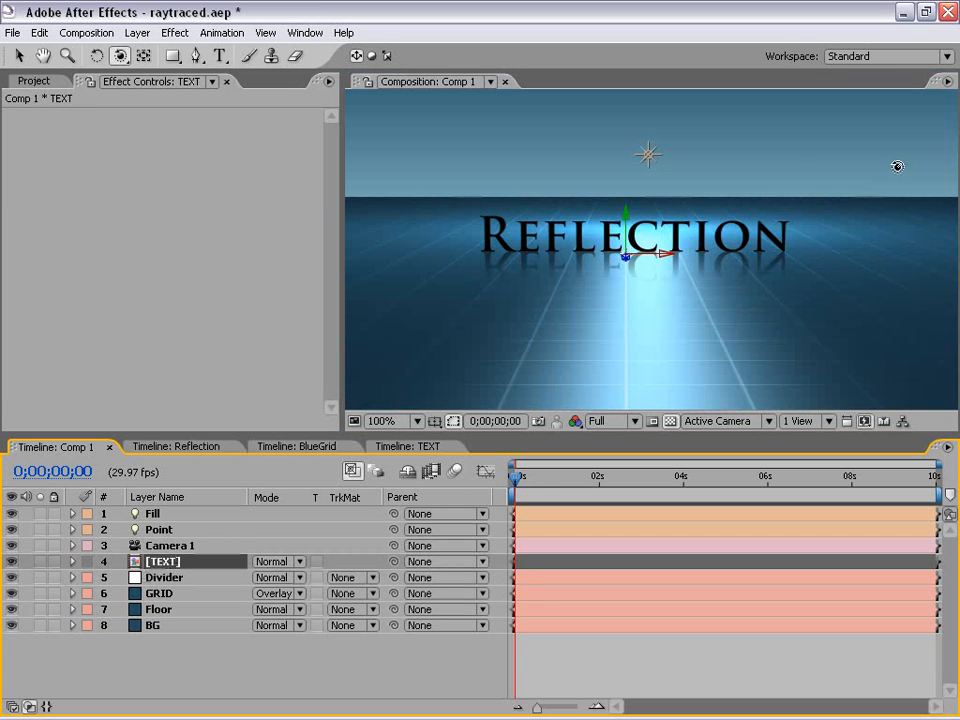
pyautogui.click(41, 562)
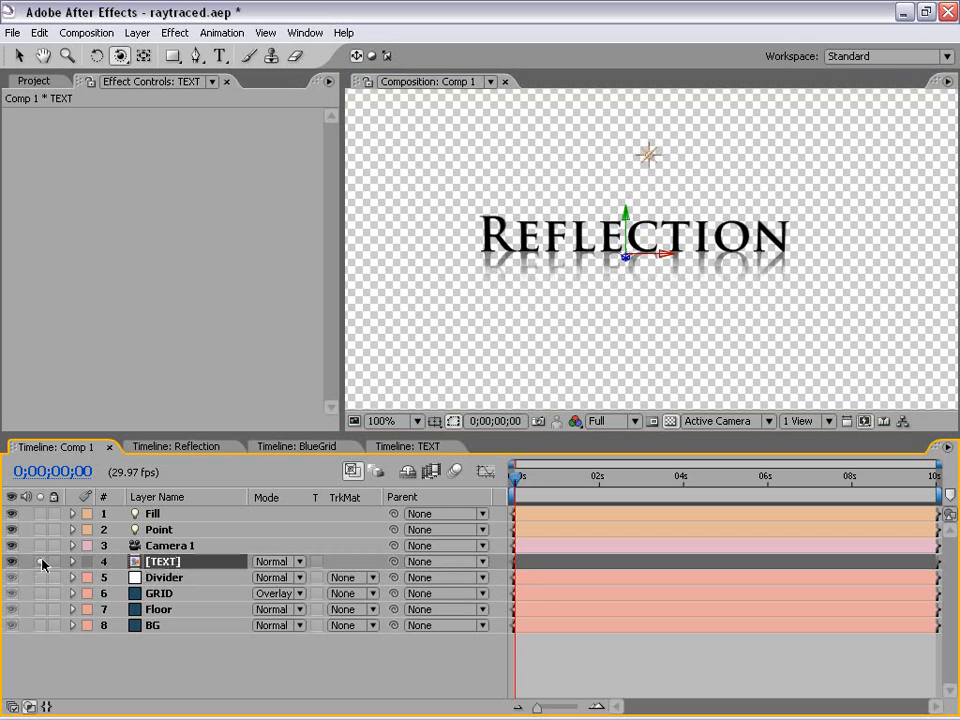
pyautogui.click(41, 562)
pyautogui.click(41, 594)
pyautogui.click(41, 609)
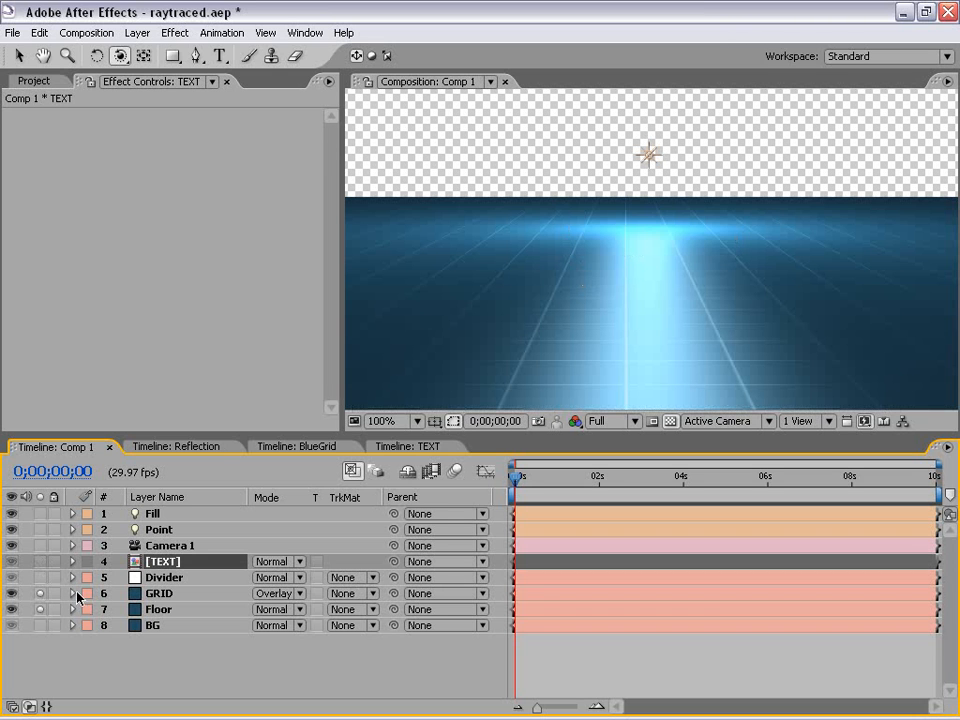
pyautogui.click(41, 594)
pyautogui.click(41, 609)
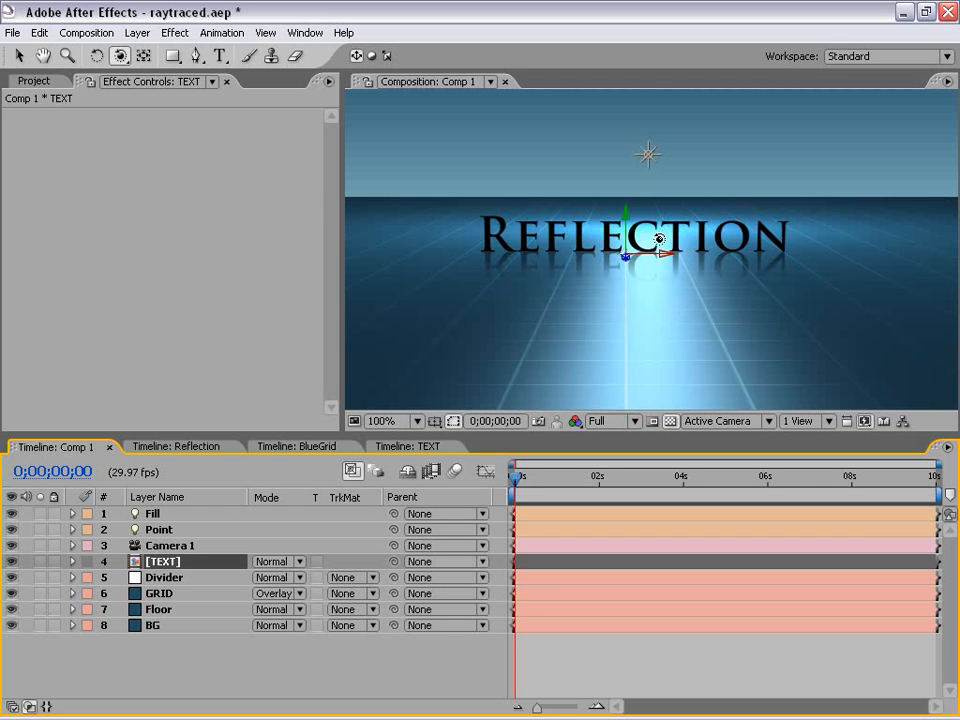
# - Compare the text's reflection with the Divider layer hidden and shown, leaving the layer visible
pyautogui.hotkey('ctrl', 's')
pyautogui.press('v')
pyautogui.click(140, 578)
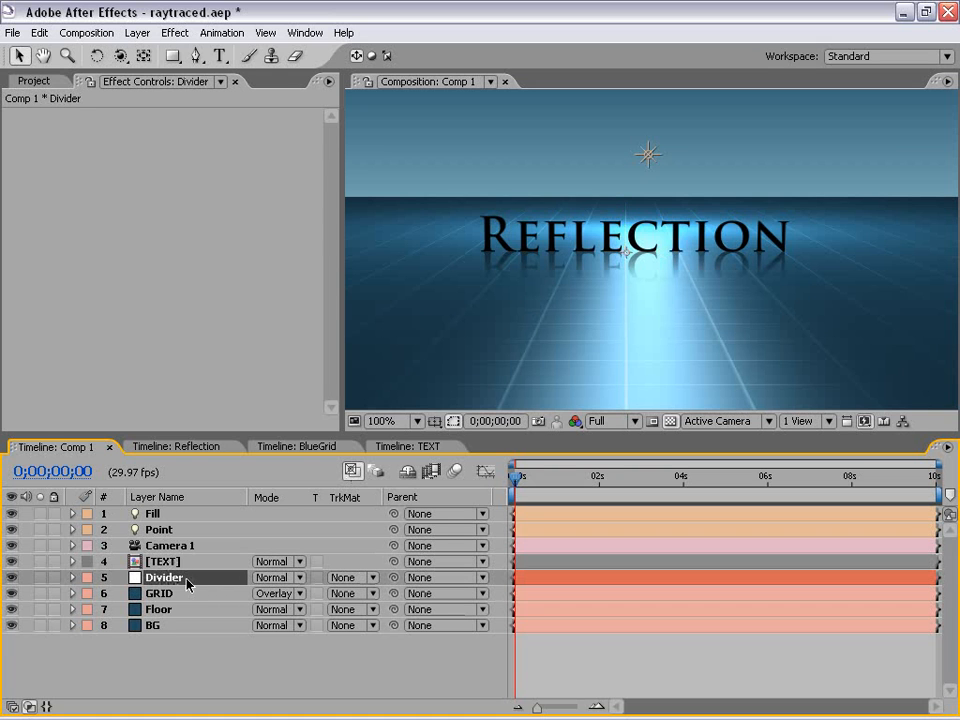
pyautogui.click(11, 578)
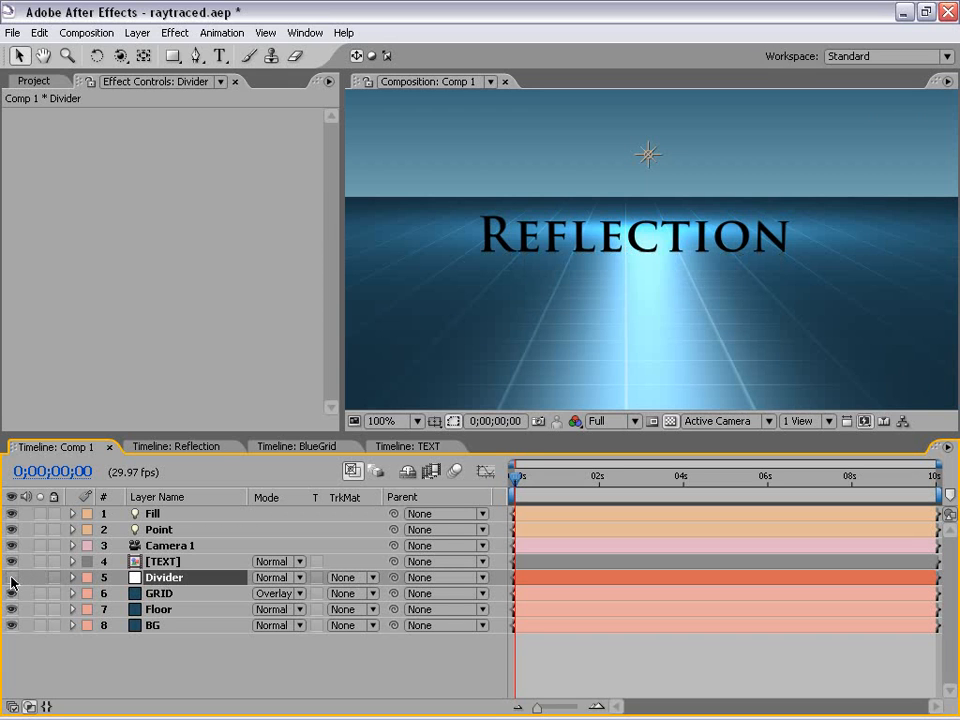
pyautogui.click(11, 578)
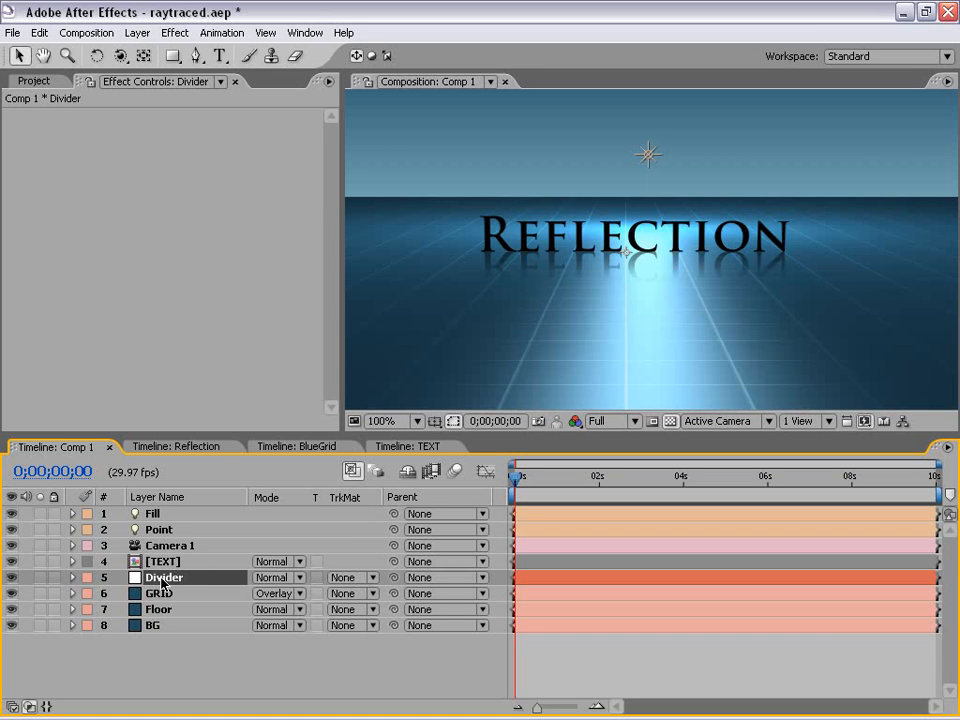
pyautogui.click(617, 664)
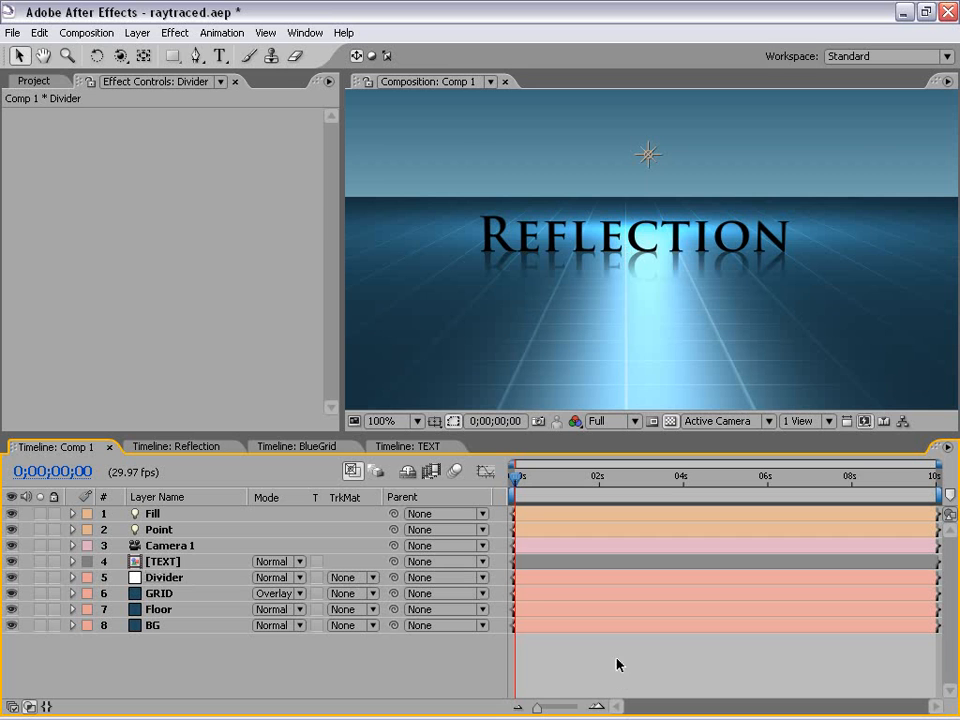
# - Try an angled camera orbit to check the reflection with the Divider in place, and undo the camera move
pyautogui.click(120, 56)
pyautogui.moveTo(853, 306); pyautogui.dragTo(793, 309)
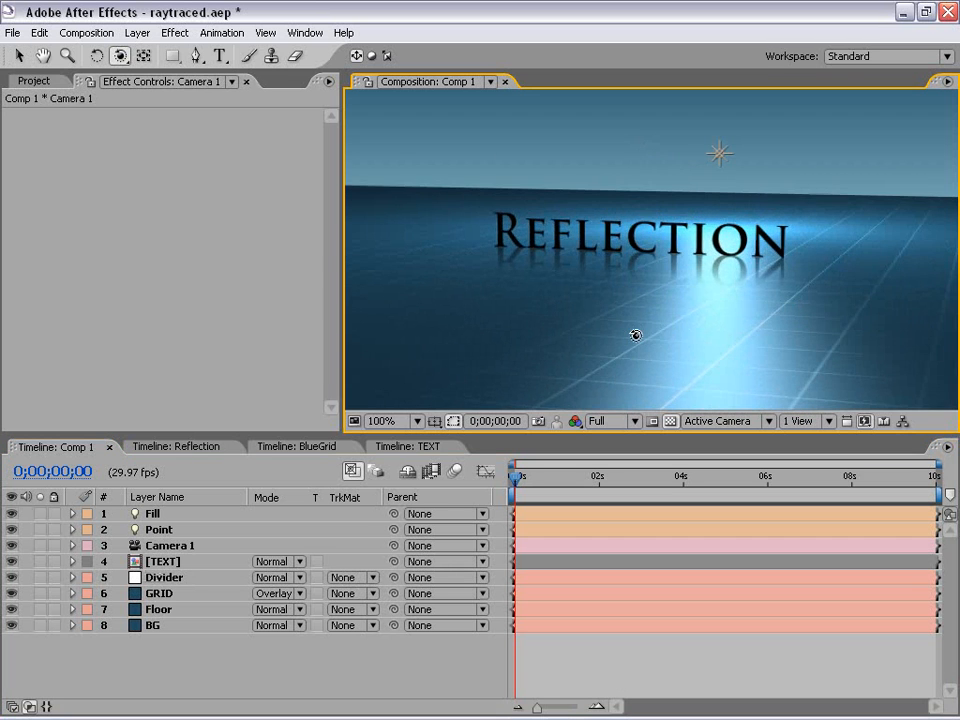
pyautogui.hotkey('ctrl', 'z')
pyautogui.press('v')
pyautogui.click(605, 601)
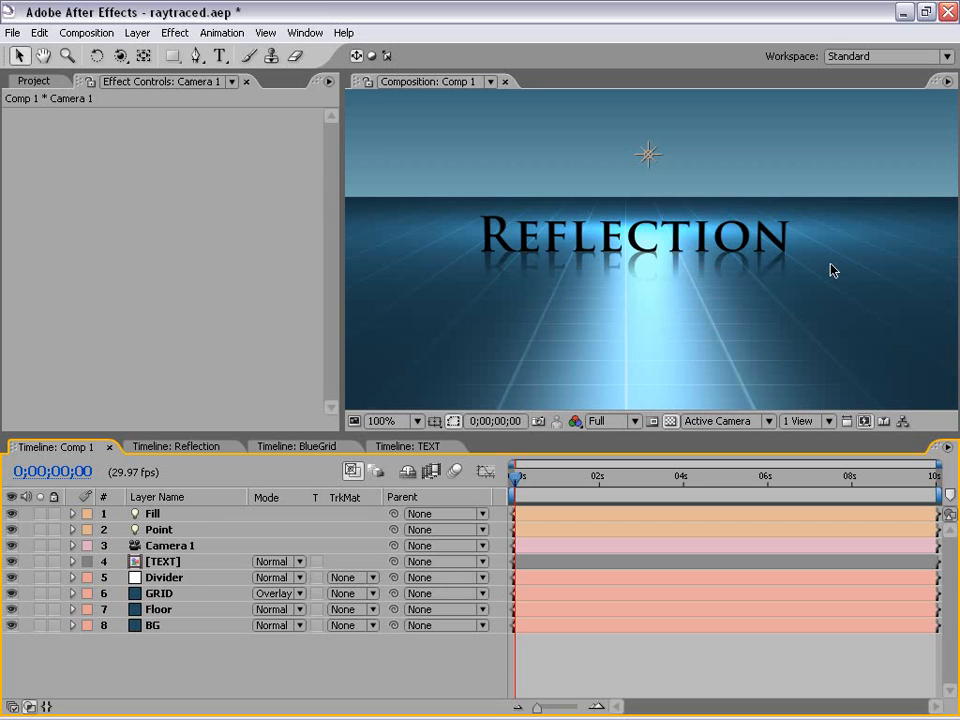
# - Add a 720 × 480 pixel dark blue solid to the TEXT composition
pyautogui.click(425, 446)
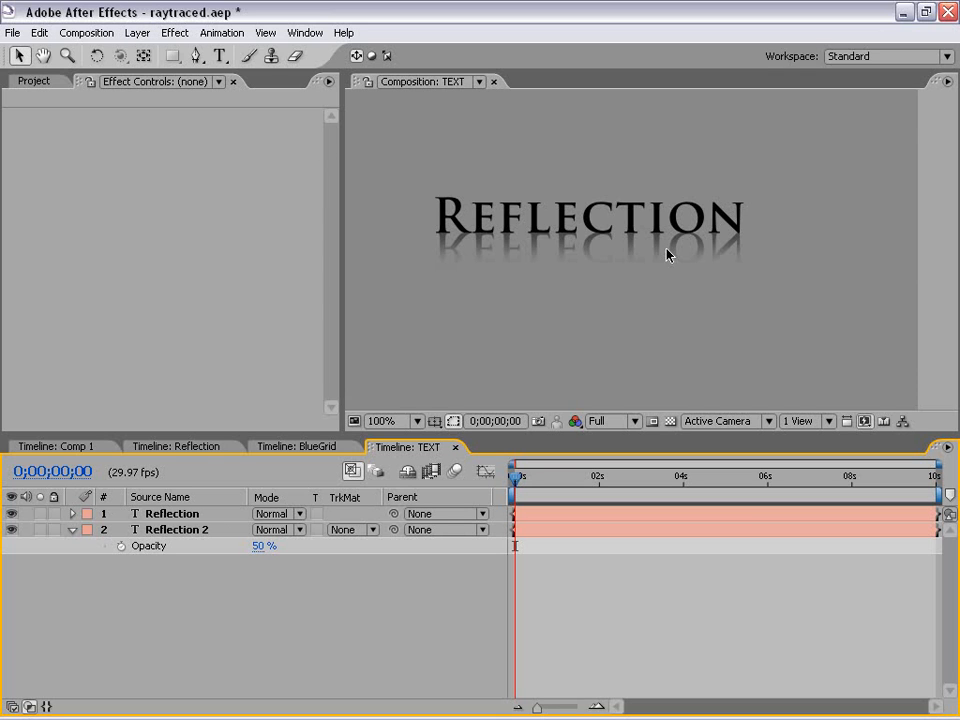
pyautogui.click(137, 33)
pyautogui.moveTo(141, 55)
pyautogui.click(405, 69)
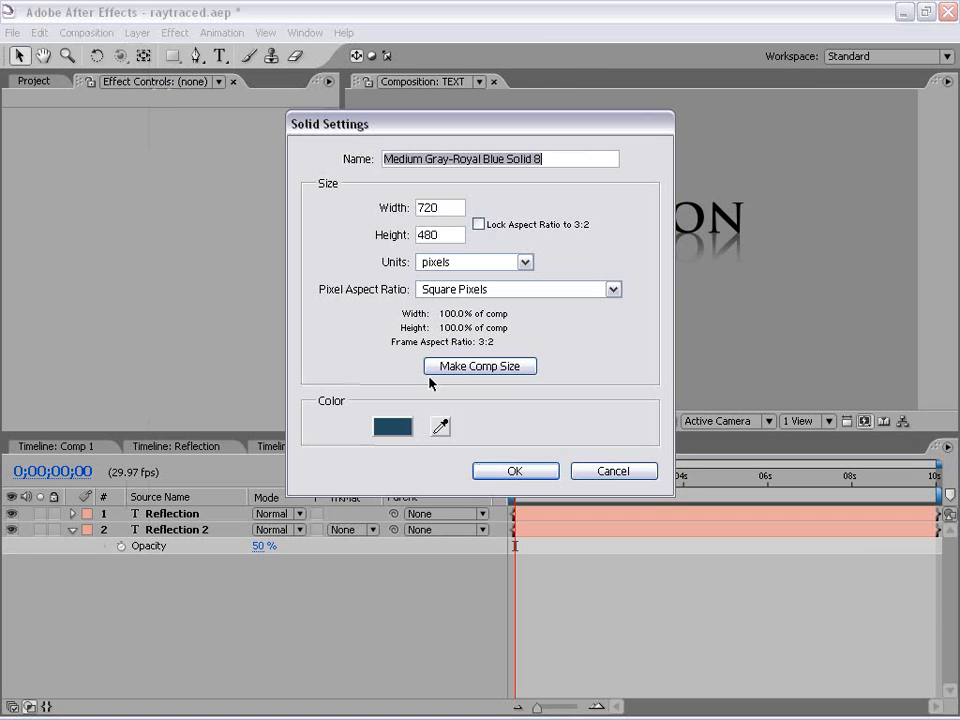
pyautogui.click(490, 470)
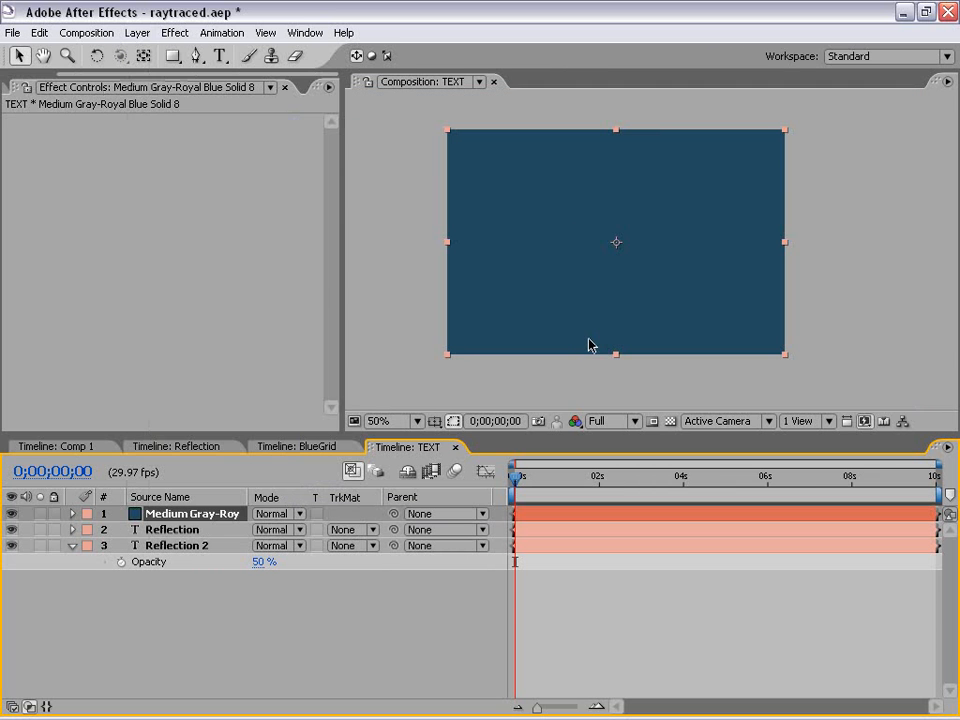
# - Apply the Ramp effect to the new solid in the TEXT composition
pyautogui.click(178, 33)
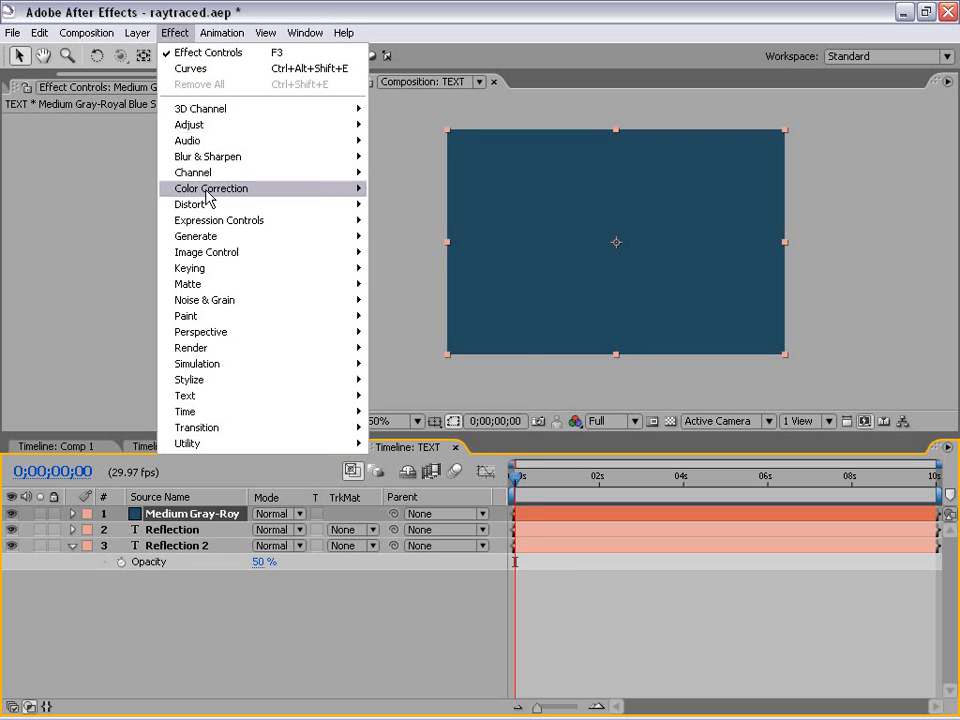
pyautogui.moveTo(200, 236)
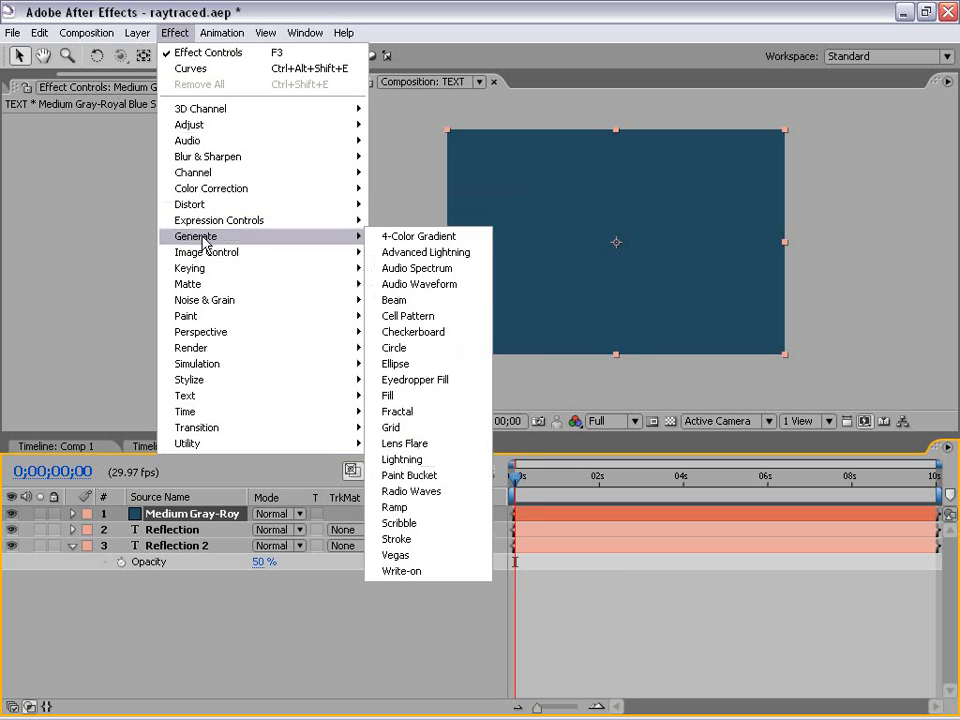
pyautogui.click(428, 508)
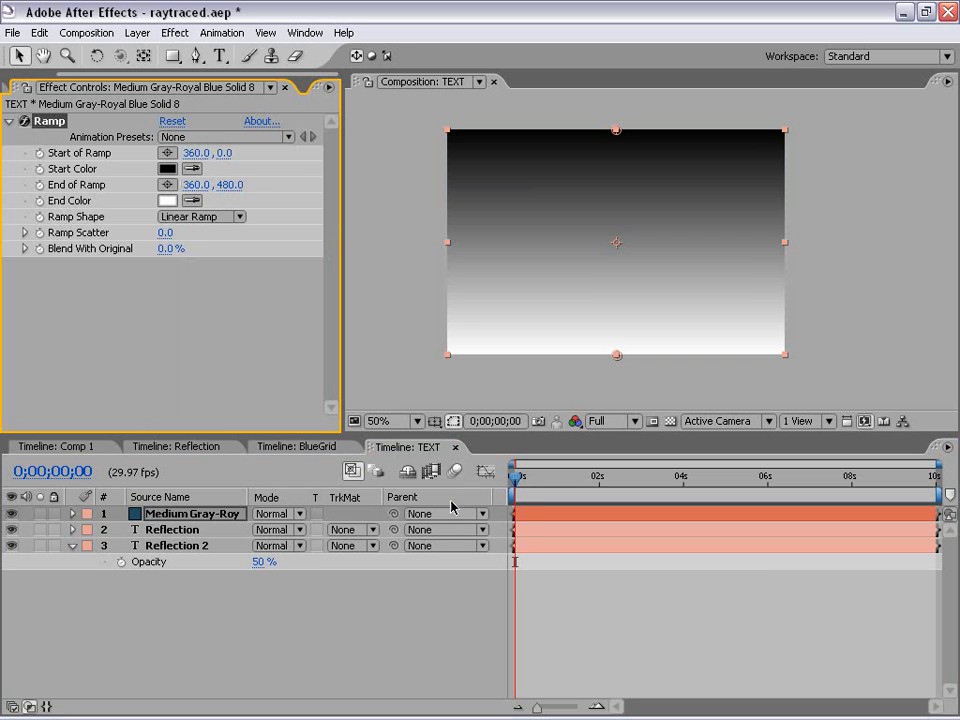
# - Set the ramp solid's opacity to 50% so the text shows through it
pyautogui.click(168, 515)
pyautogui.press('t')
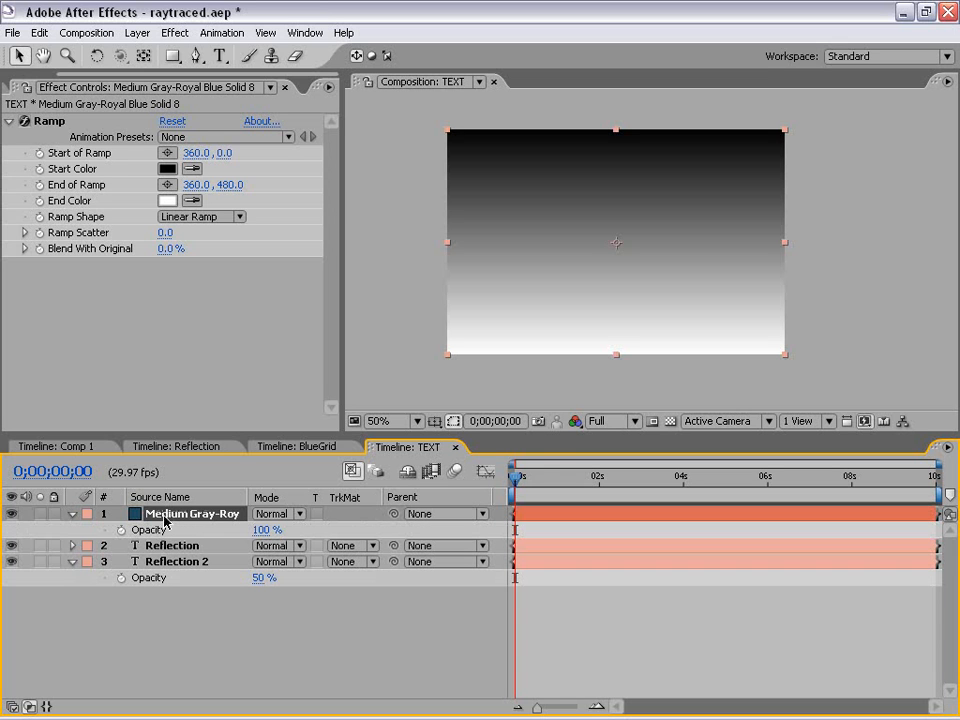
pyautogui.click(262, 530)
pyautogui.write('50')
pyautogui.press('Return')
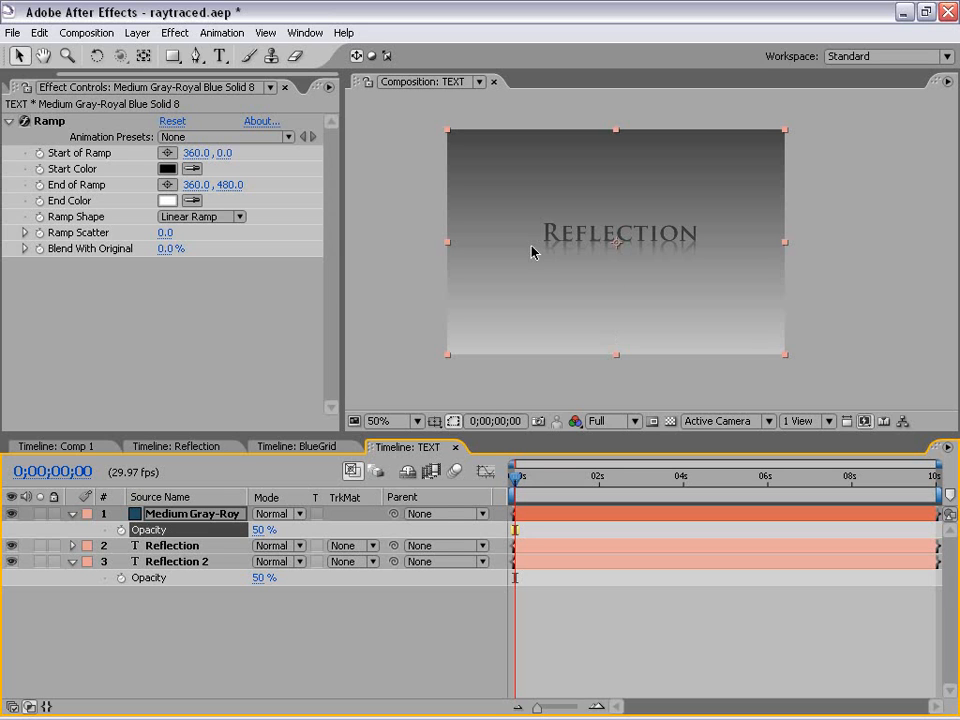
# - Move the start of the ramp to the base of the text, at 360, 243
pyautogui.click(48, 121)
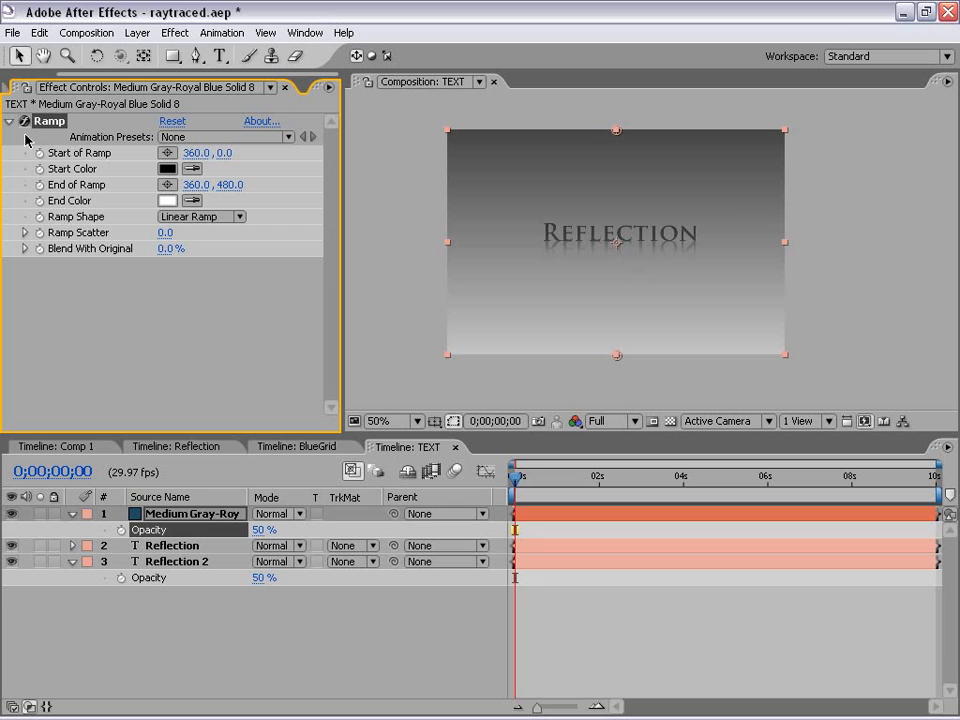
pyautogui.press('.')
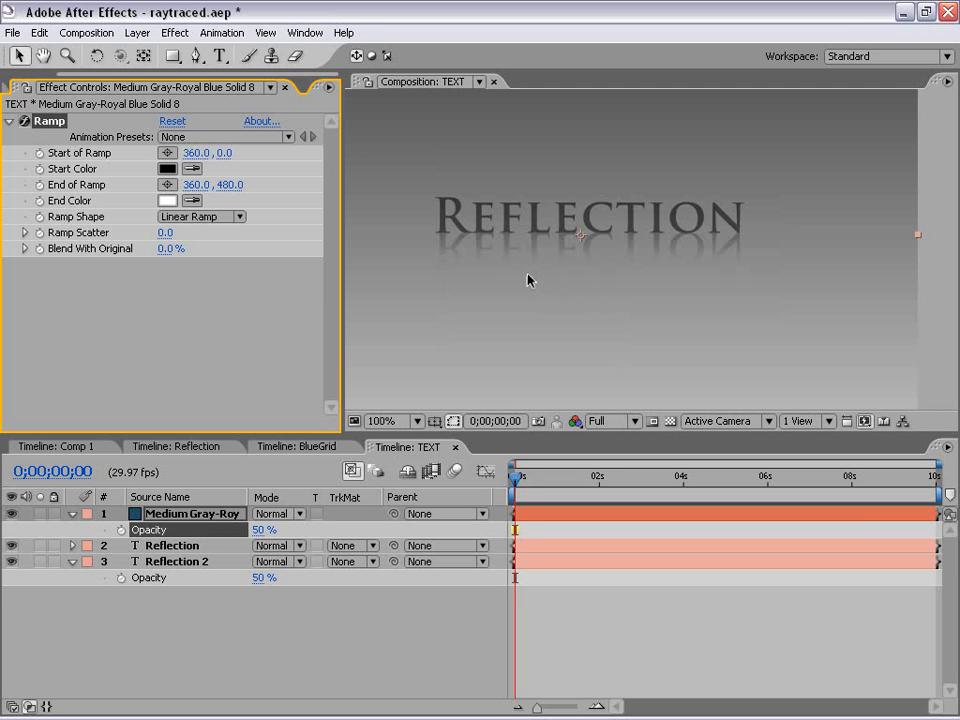
pyautogui.press(',')
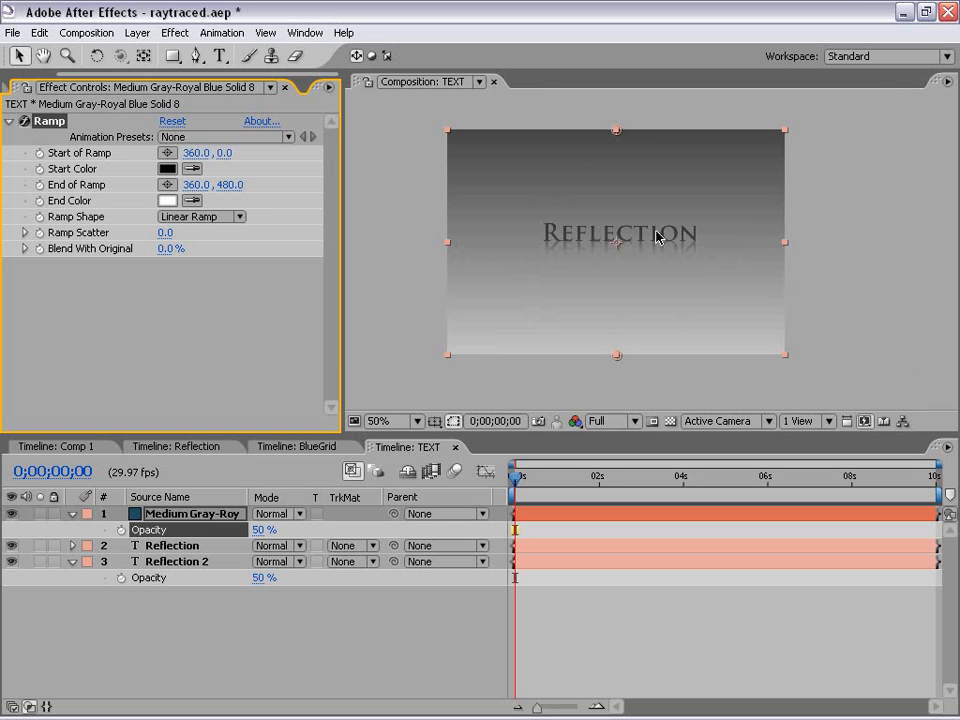
pyautogui.moveTo(617, 131); pyautogui.dragTo(582, 240)
pyautogui.press('.')
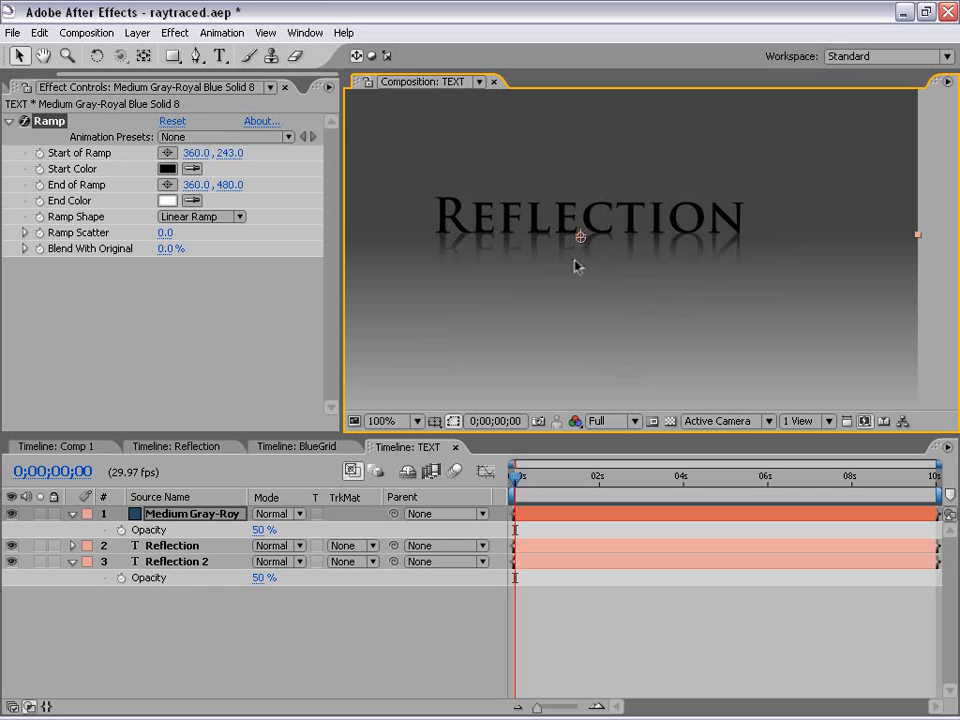
pyautogui.press('.')
pyautogui.moveTo(564, 259); pyautogui.dragTo(622, 260)
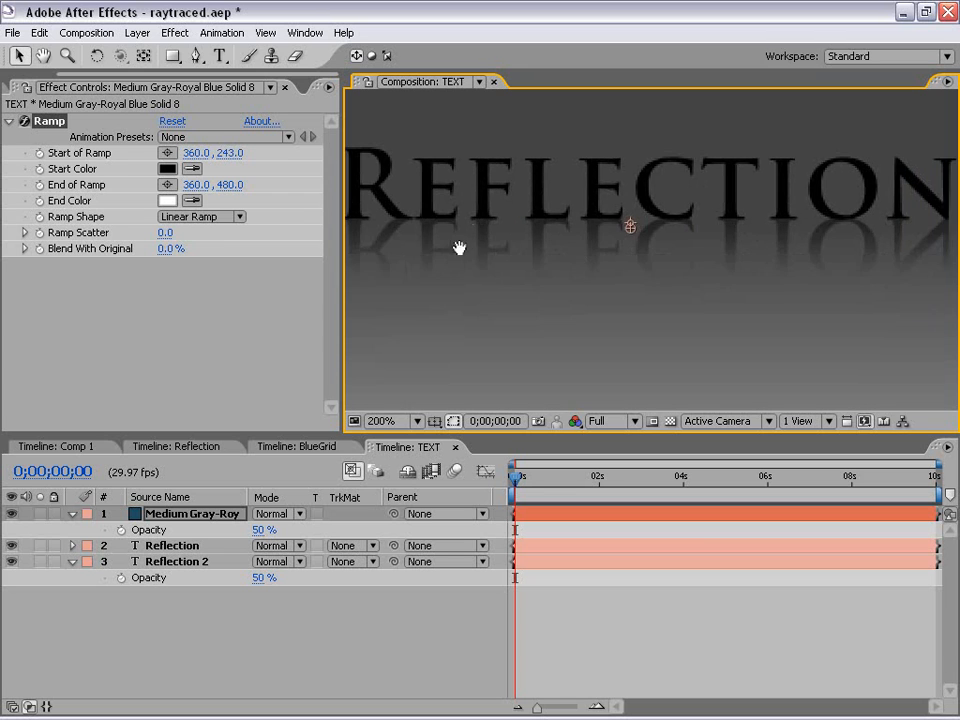
pyautogui.moveTo(461, 251); pyautogui.dragTo(518, 247)
pyautogui.moveTo(688, 222); pyautogui.dragTo(684, 223)
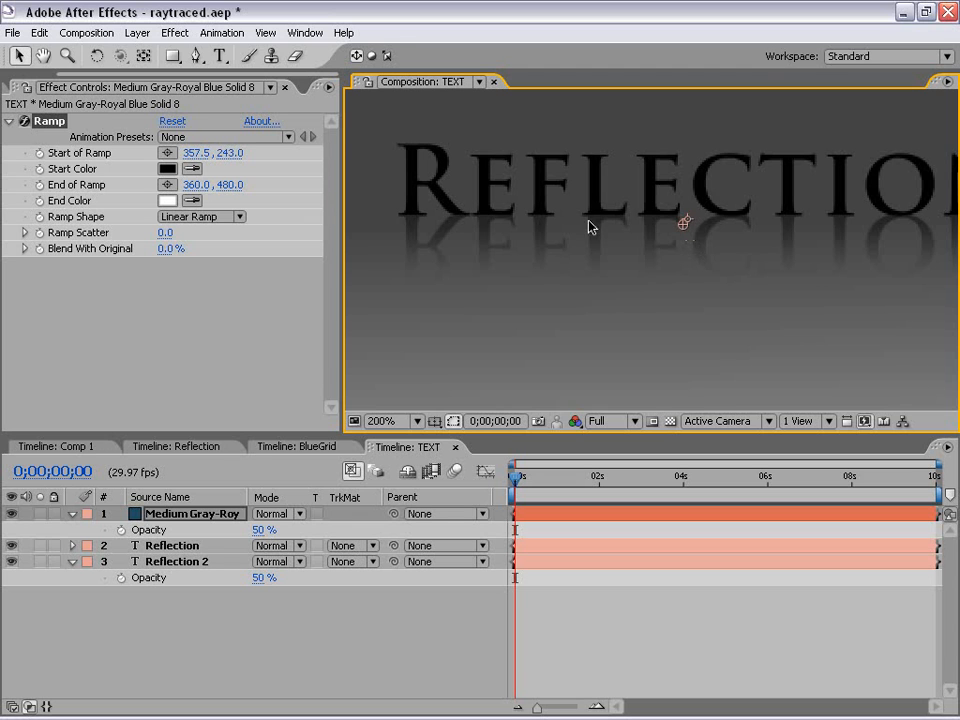
# - Move the end of the ramp to just below the faded reflection, at 360, 280
pyautogui.moveTo(584, 262); pyautogui.dragTo(561, 239)
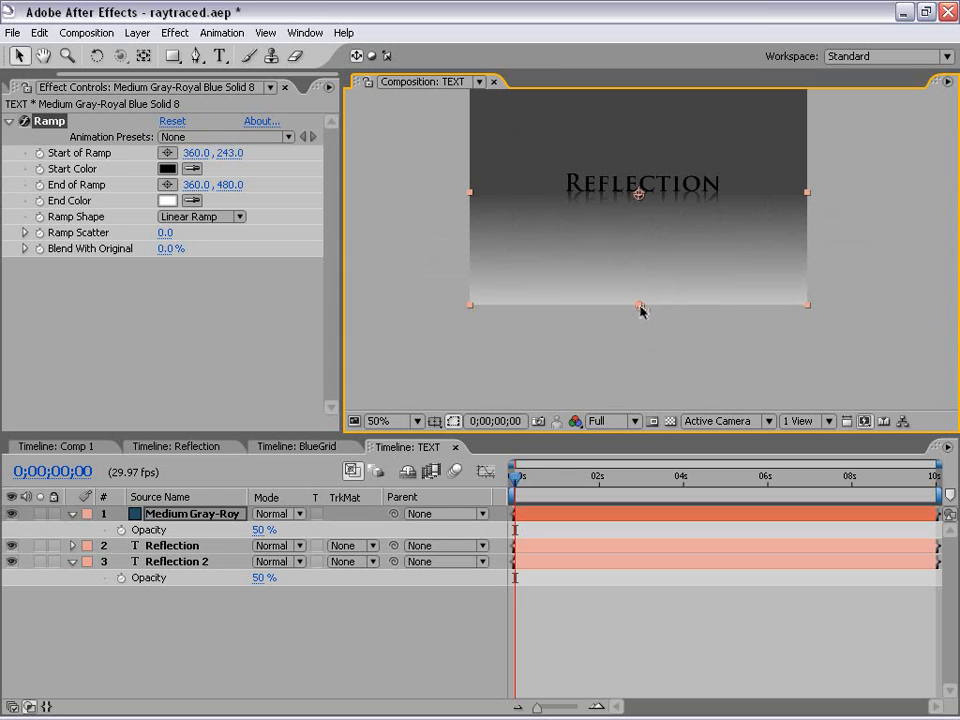
pyautogui.moveTo(639, 306); pyautogui.dragTo(622, 243)
pyautogui.press('.')
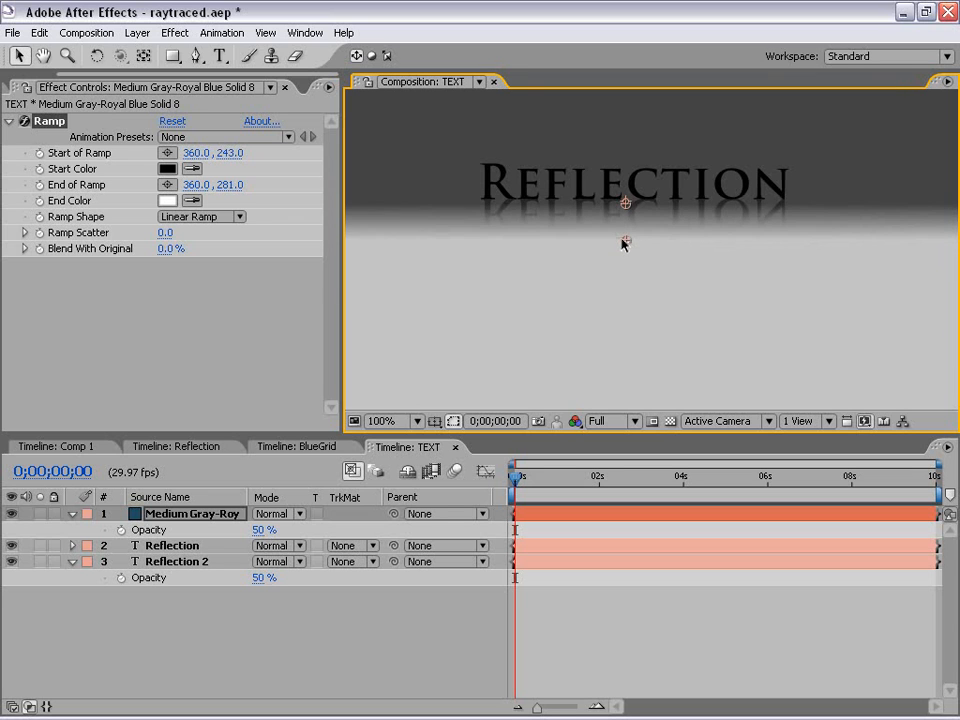
pyautogui.click(615, 603)
pyautogui.scroll(-1, 660, 247)
pyautogui.press('h')
pyautogui.moveTo(686, 208); pyautogui.dragTo(668, 228)
# - Set the ramp solid's opacity to 100%
pyautogui.click(165, 514)
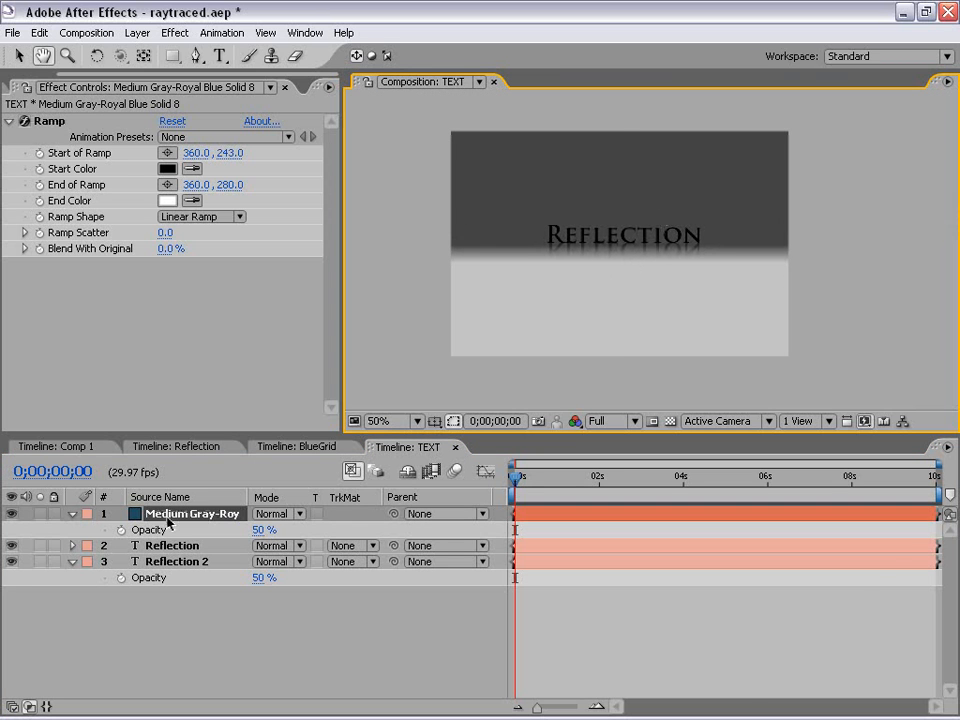
pyautogui.click(263, 529)
pyautogui.write('100')
pyautogui.press('Return')
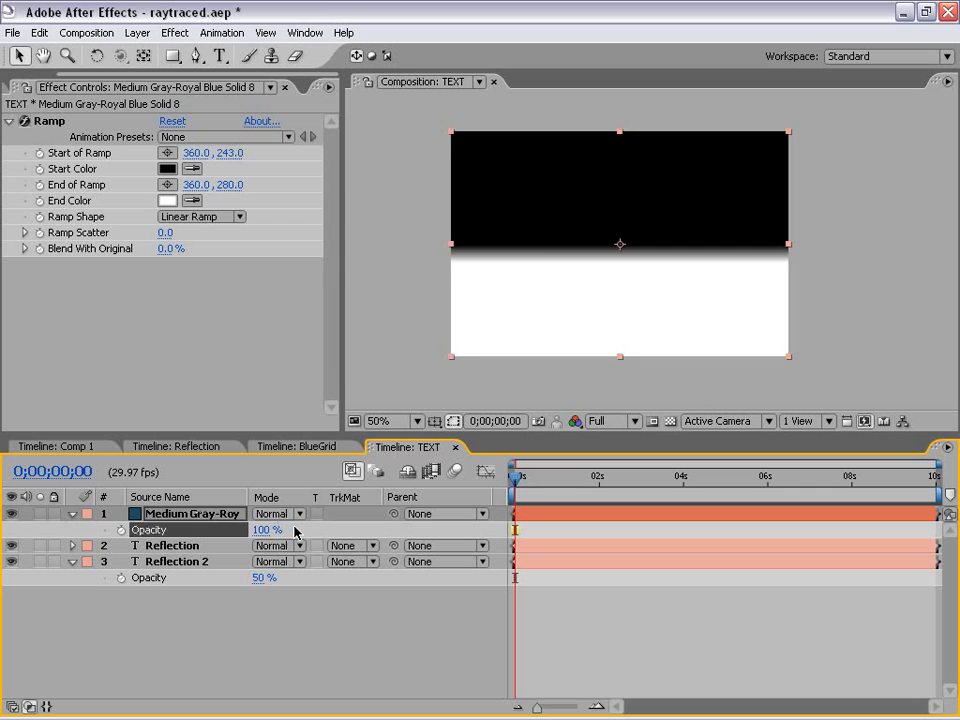
pyautogui.click(562, 613)
pyautogui.press('space')
pyautogui.moveTo(643, 262); pyautogui.dragTo(643, 244)
pyautogui.scroll(1, 645, 252)
pyautogui.moveTo(617, 201); pyautogui.dragTo(628, 261)
pyautogui.scroll(-1, 646, 261)
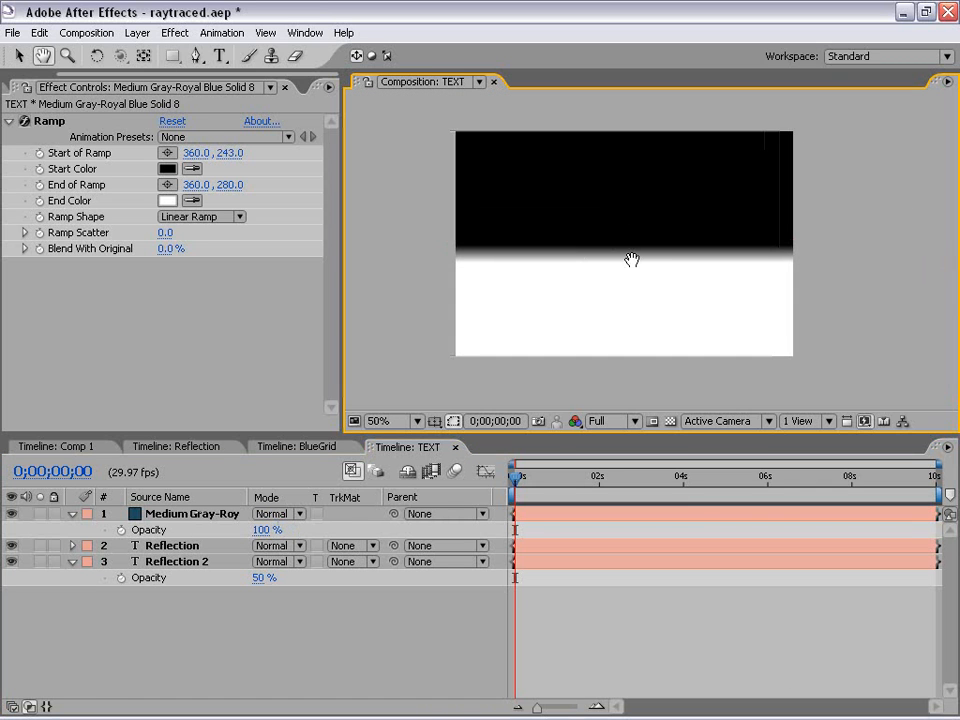
# - Pre-compose the ramp solid as "Gradient Blur" with all attributes moved into the new composition, and hide the resulting layer
pyautogui.click(172, 514)
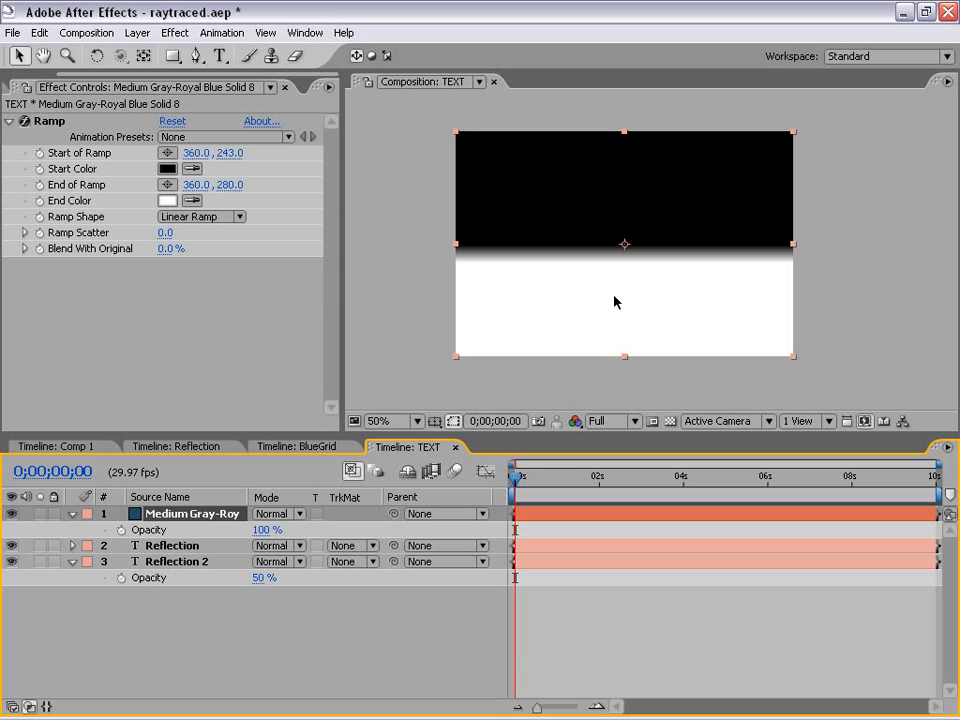
pyautogui.click(208, 642)
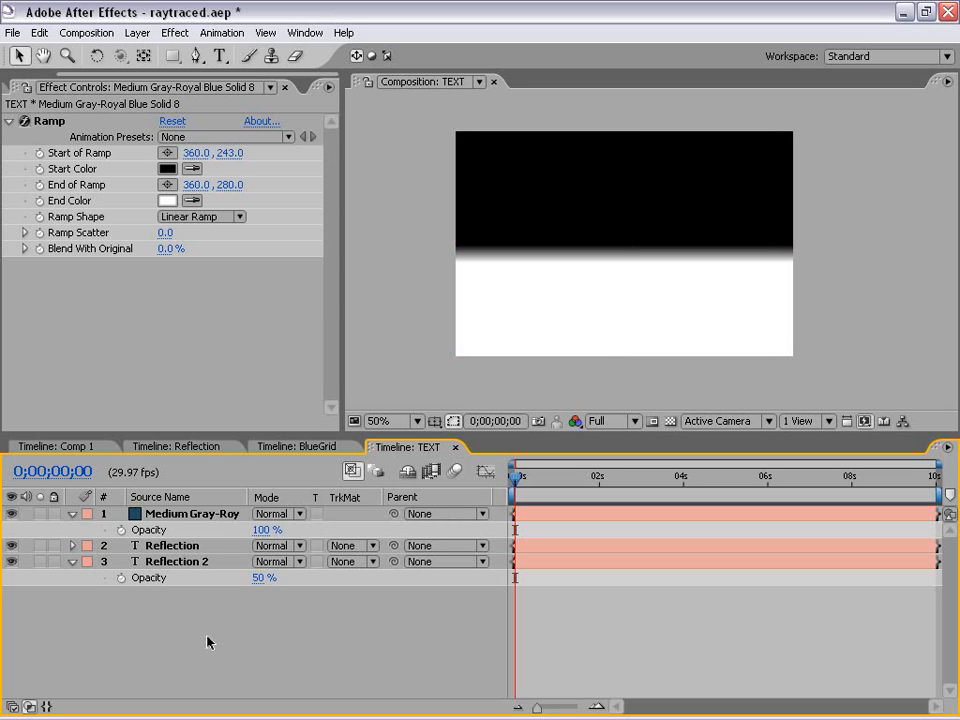
pyautogui.click(170, 518)
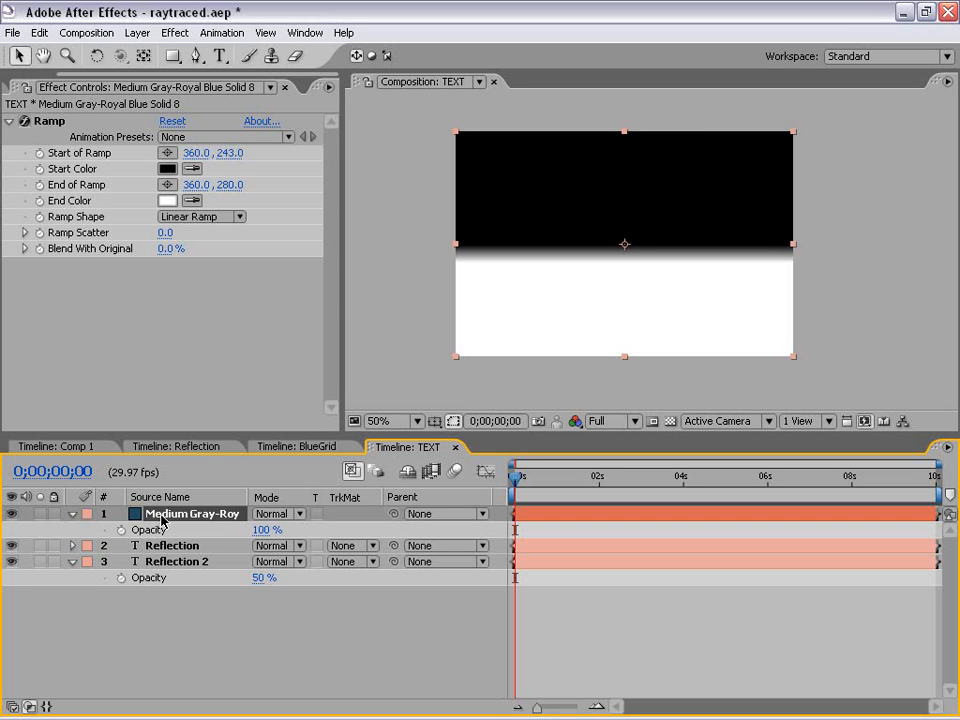
pyautogui.click(139, 36)
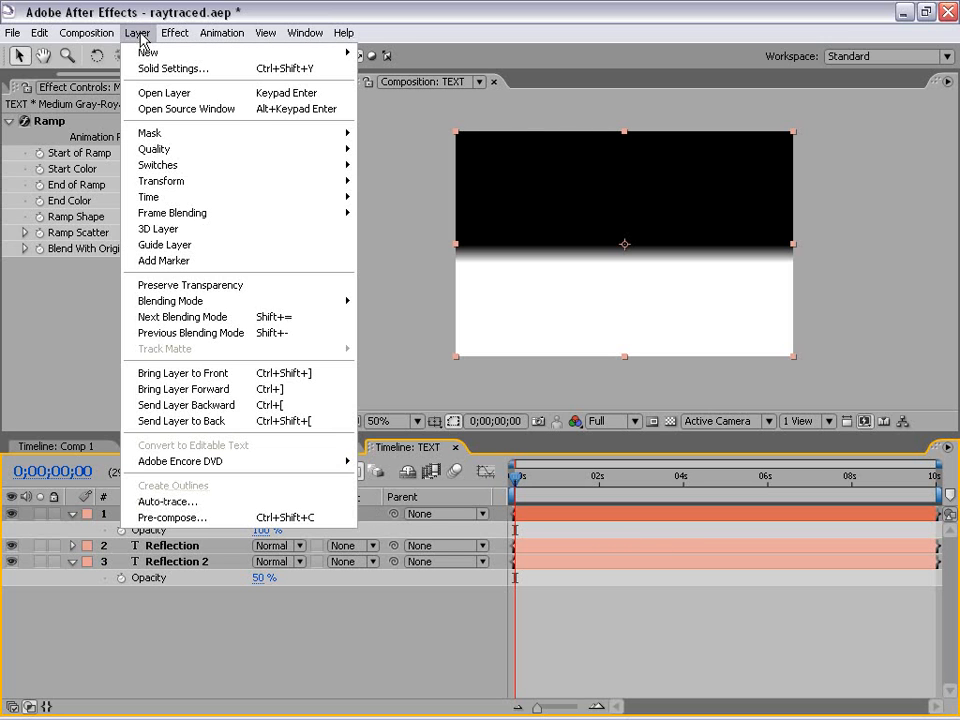
pyautogui.click(128, 398)
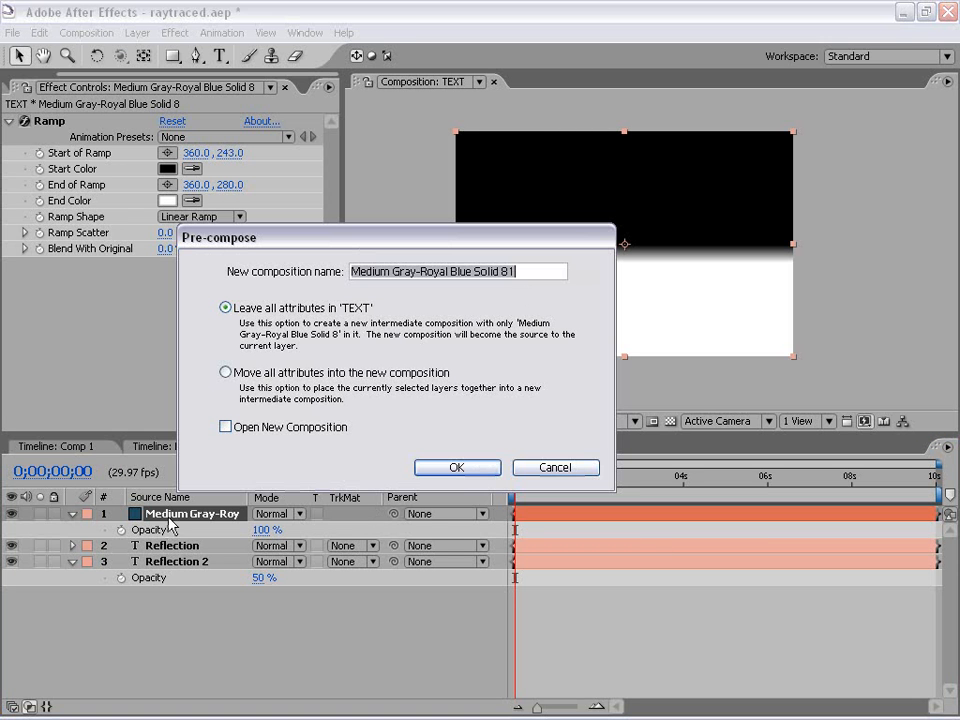
pyautogui.click(225, 373)
pyautogui.moveTo(510, 271); pyautogui.dragTo(197, 251)
pyautogui.write('Gra')
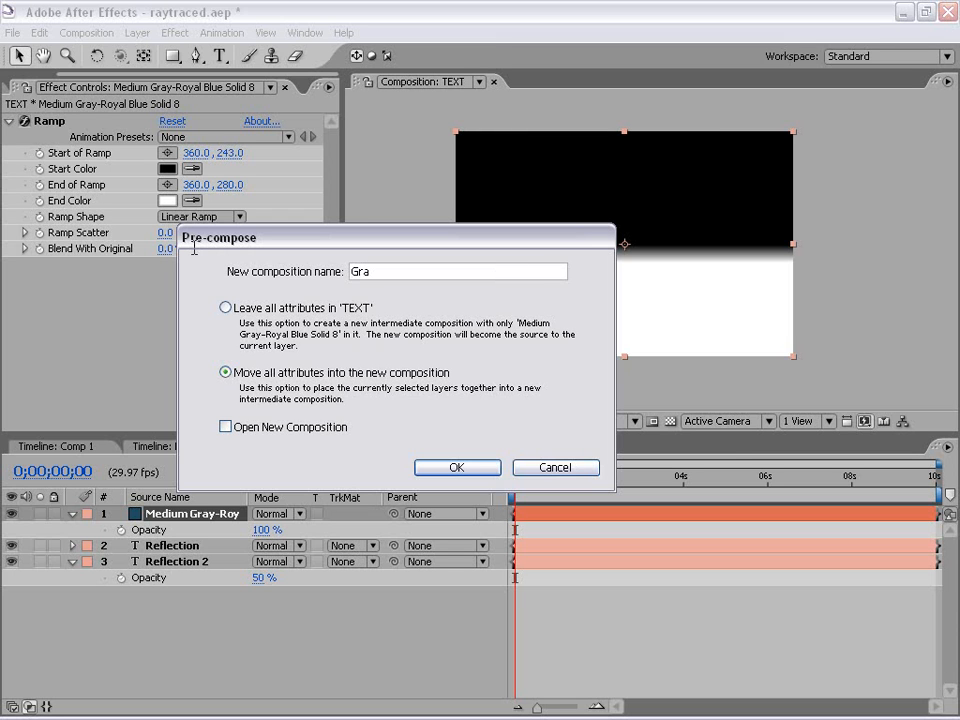
pyautogui.write('dient Blur')
pyautogui.press('Return')
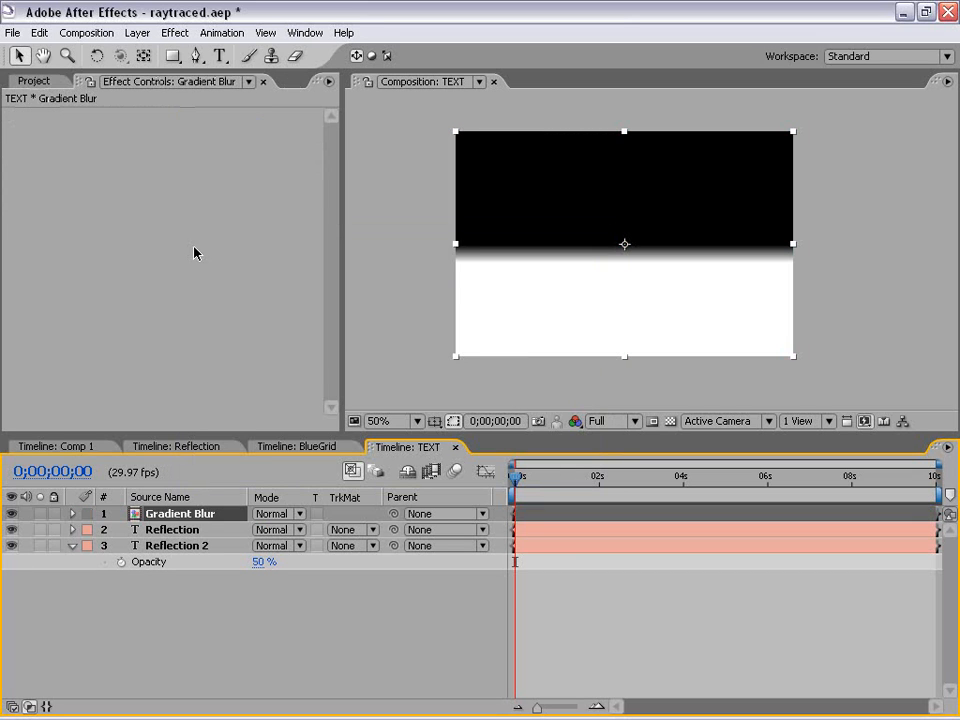
pyautogui.click(11, 513)
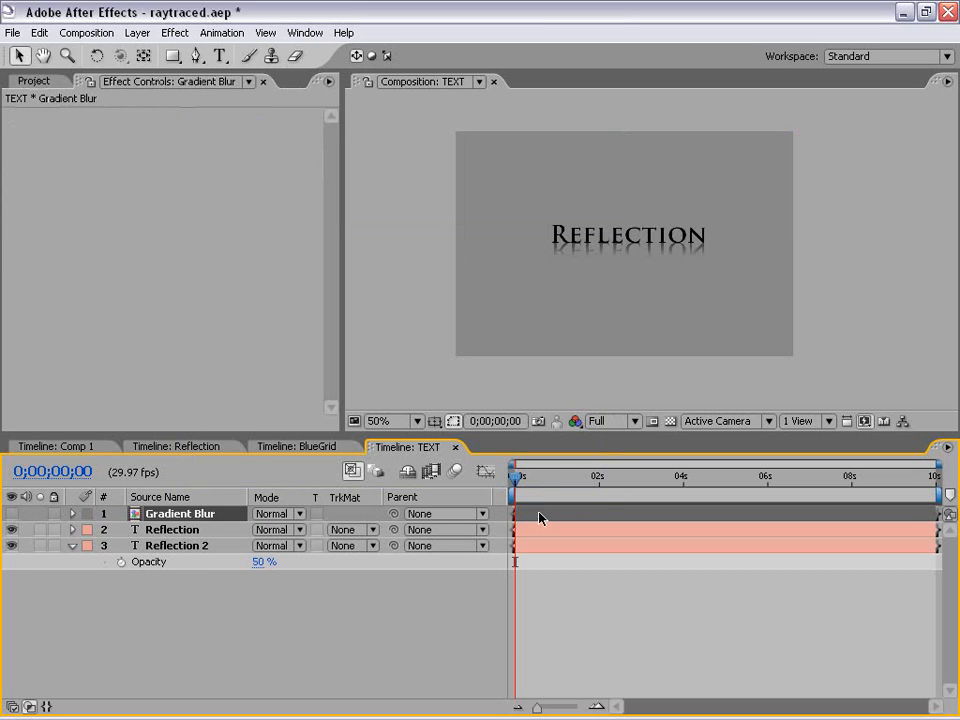
pyautogui.click(194, 600)
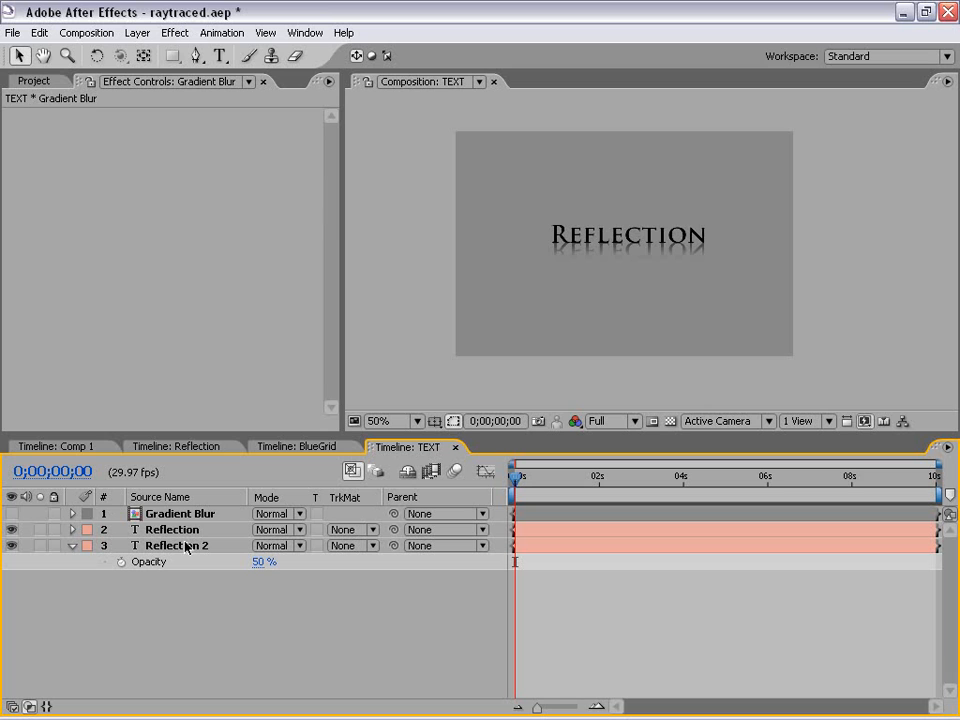
# - Apply Compound Blur to the Reflection 2 layer, using Gradient Blur as its blur layer
pyautogui.scroll(1, 604, 311)
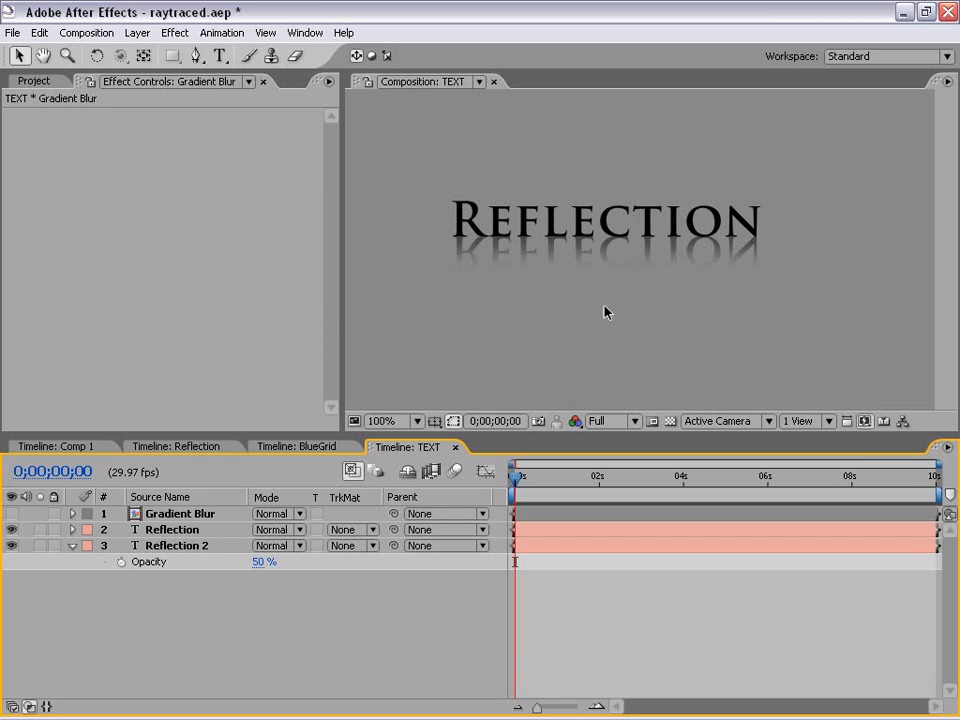
pyautogui.click(165, 552)
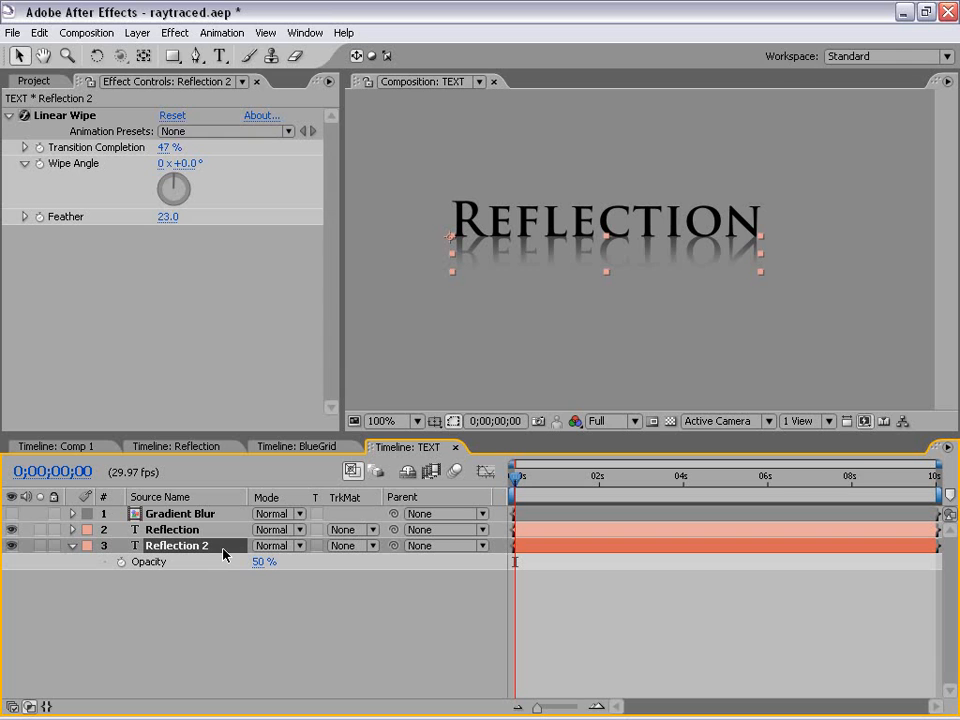
pyautogui.click(175, 34)
pyautogui.moveTo(357, 156)
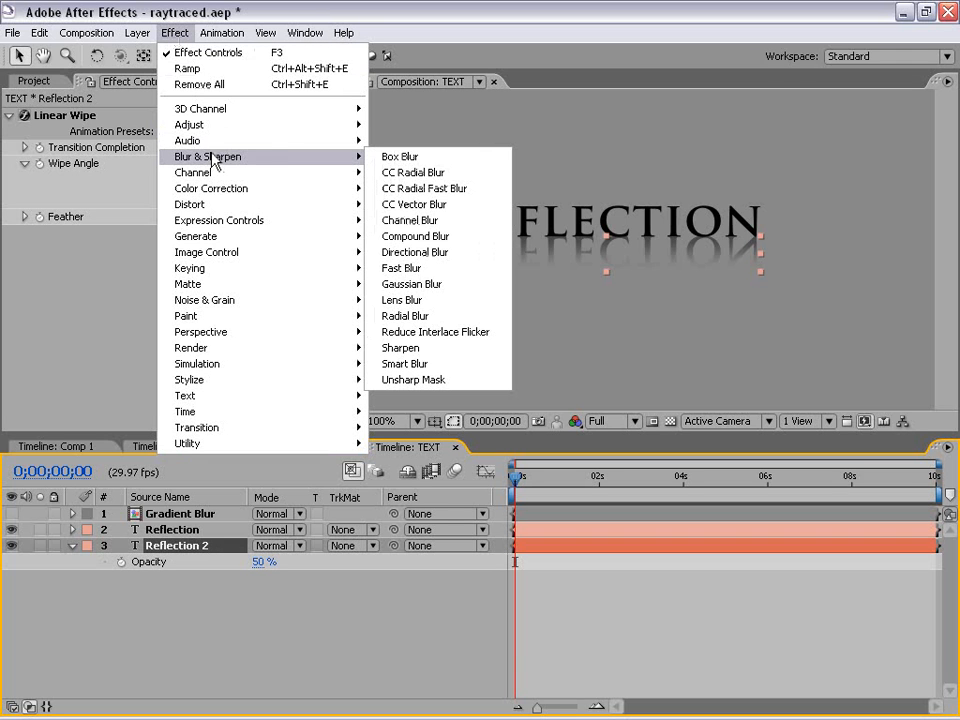
pyautogui.click(416, 237)
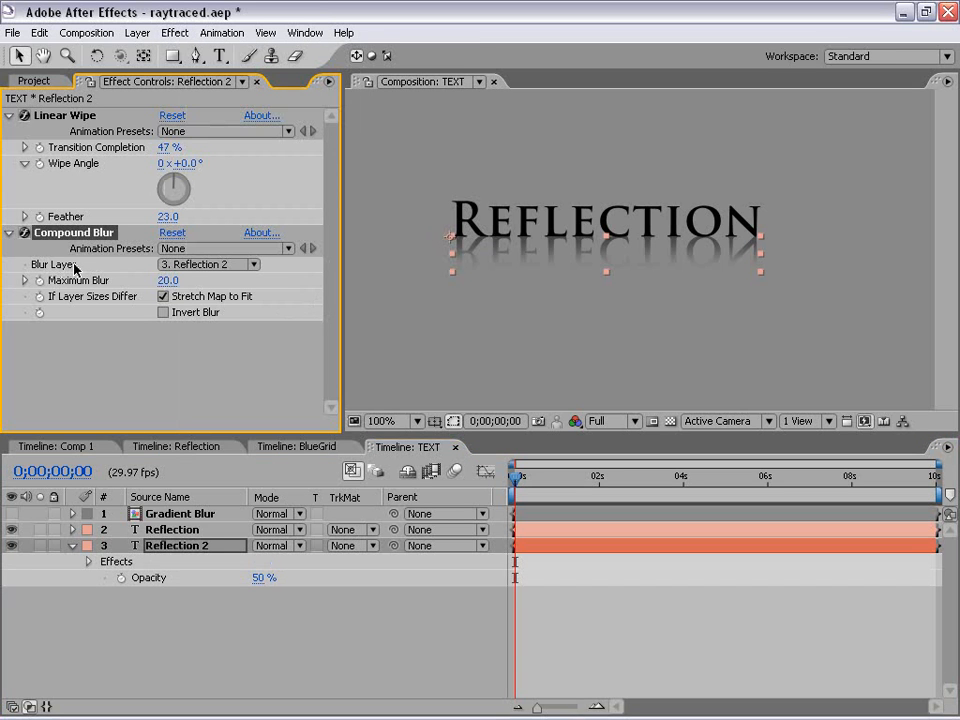
pyautogui.click(195, 265)
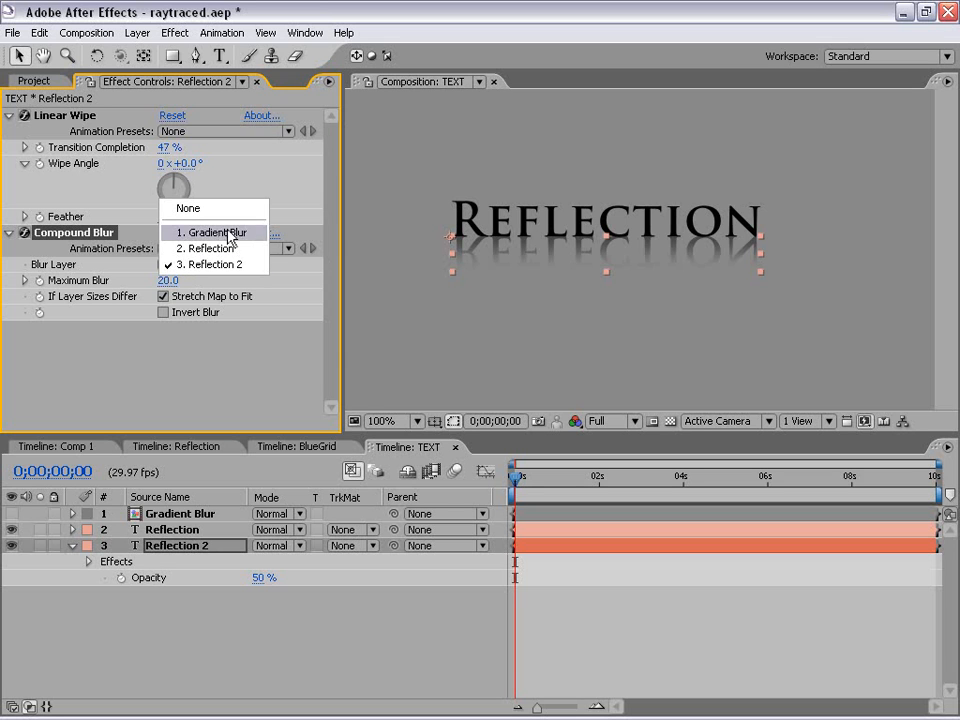
pyautogui.click(229, 235)
# - Compare the blurred reflection with the gradient map by briefly showing the Gradient Blur layer
pyautogui.scroll(1, 527, 300)
pyautogui.press('space')
pyautogui.moveTo(491, 275); pyautogui.dragTo(604, 283)
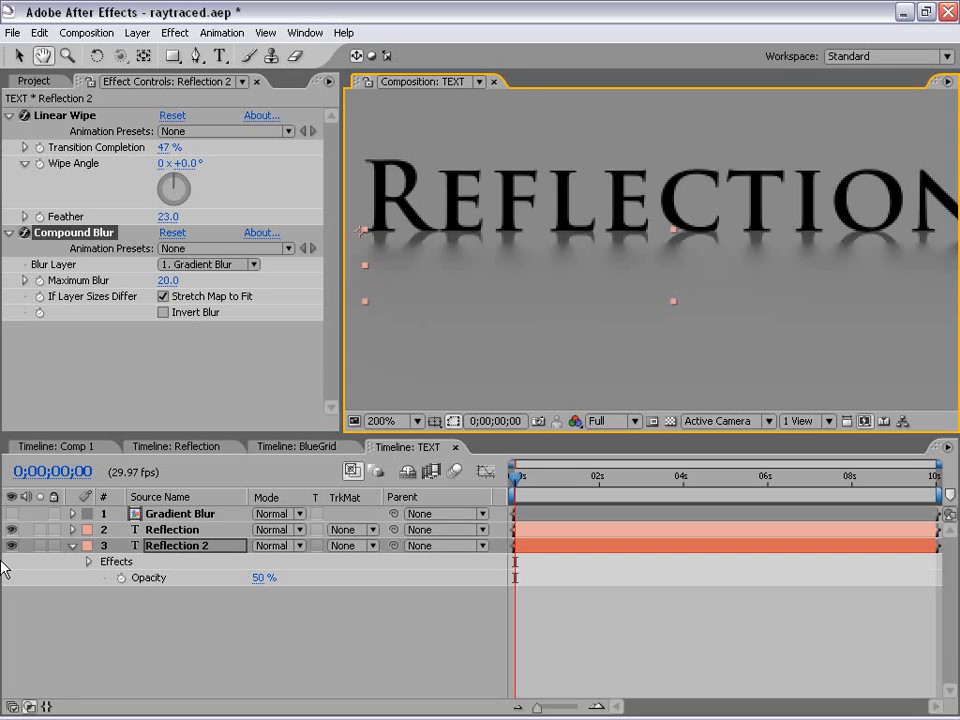
pyautogui.click(12, 513)
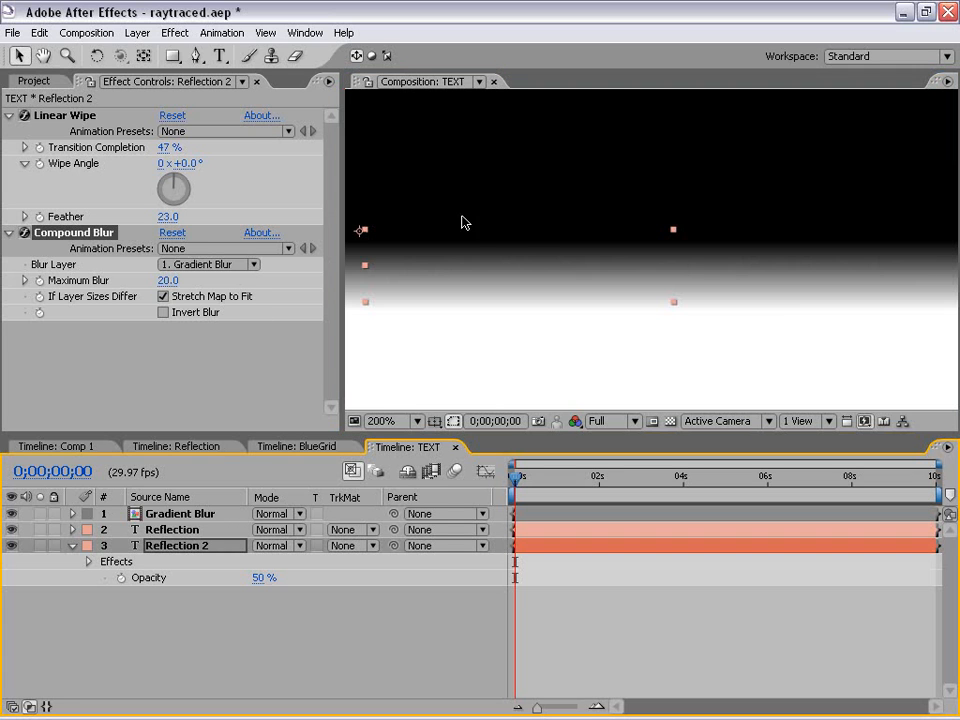
pyautogui.click(12, 513)
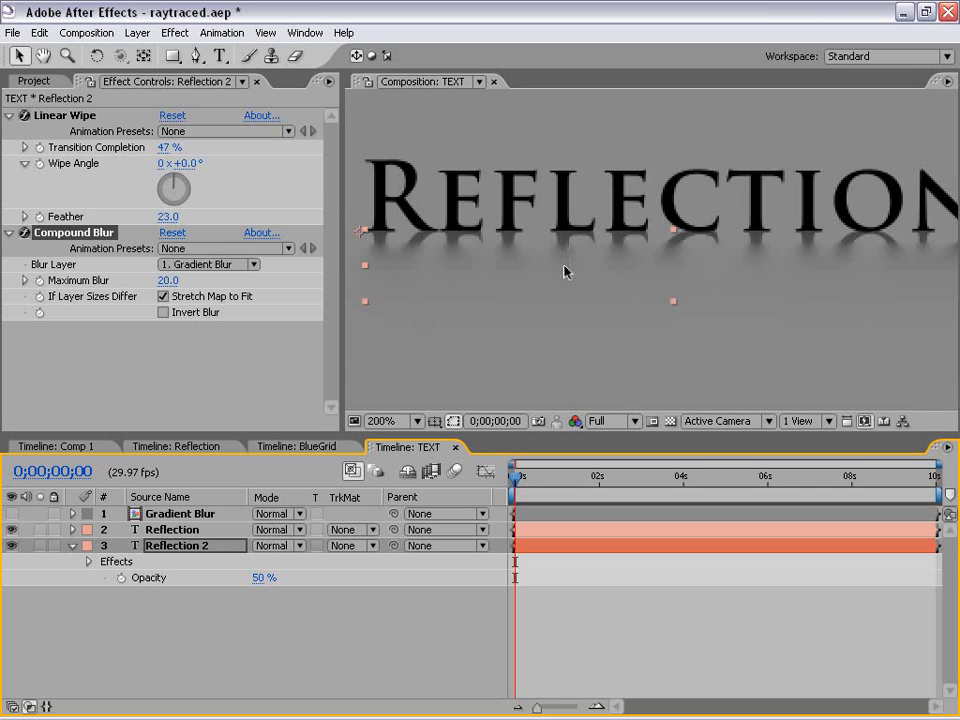
# - Set the Compound Blur's maximum blur to 5 on the Reflection 2 layer
pyautogui.click(172, 281)
pyautogui.write('5')
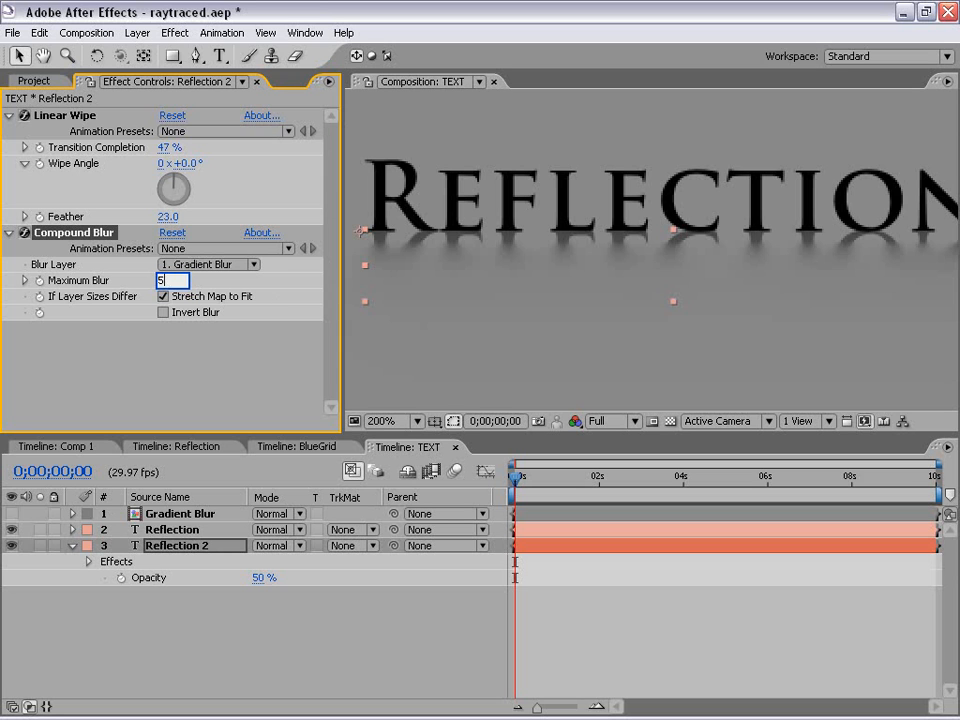
pyautogui.press('Return')
pyautogui.scroll(-2, 510, 360)
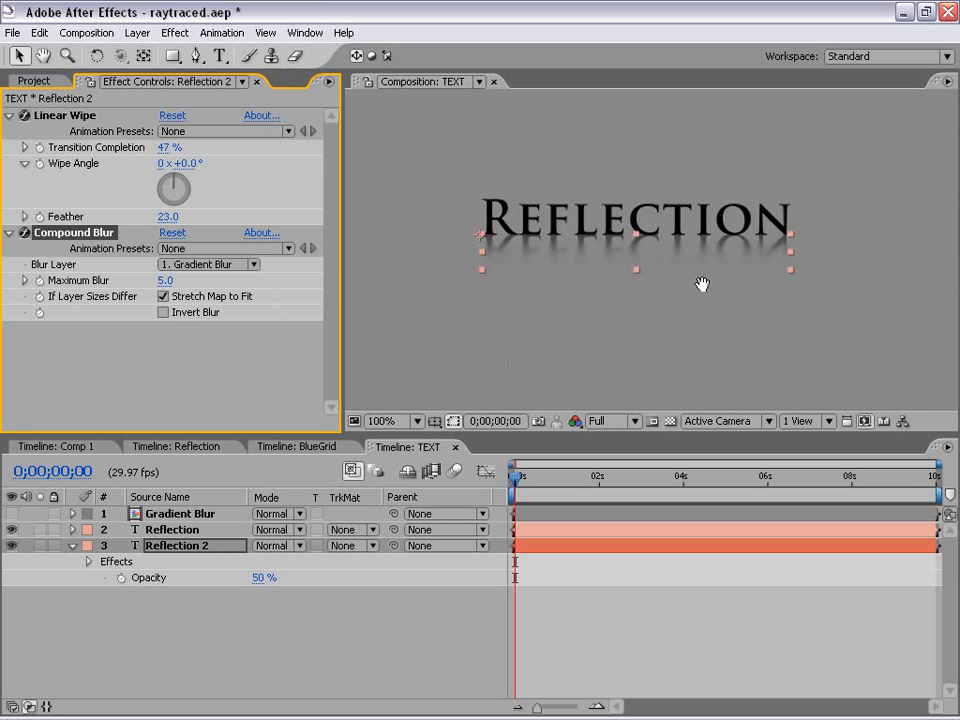
pyautogui.click(658, 651)
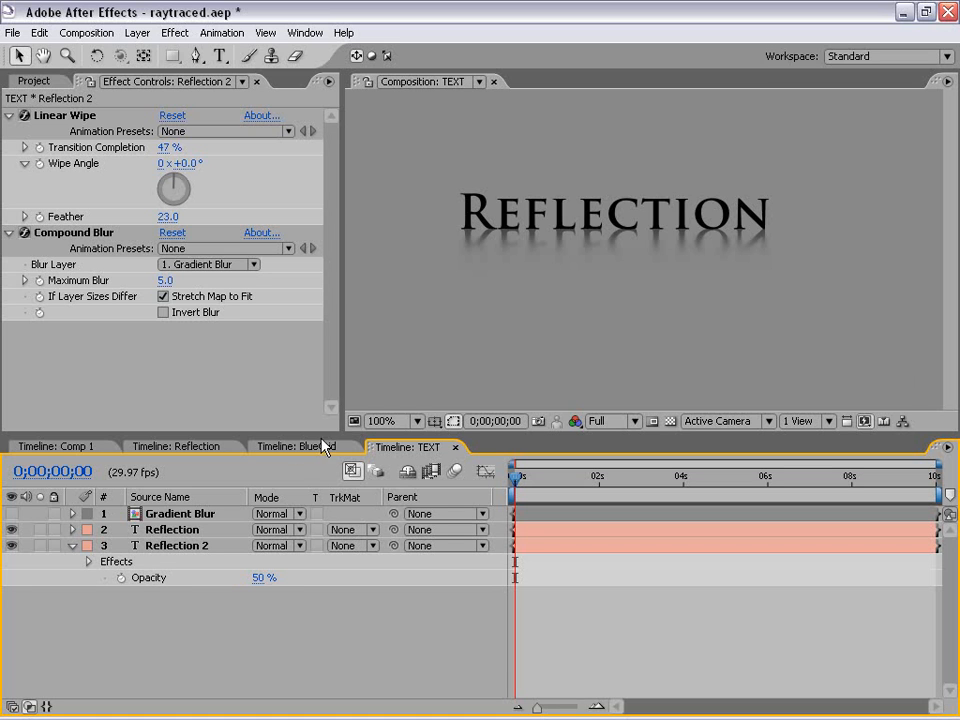
# - Return to Comp 1 and examine the text's blurred reflection on the gridded floor in an enlarged view
pyautogui.click(57, 446)
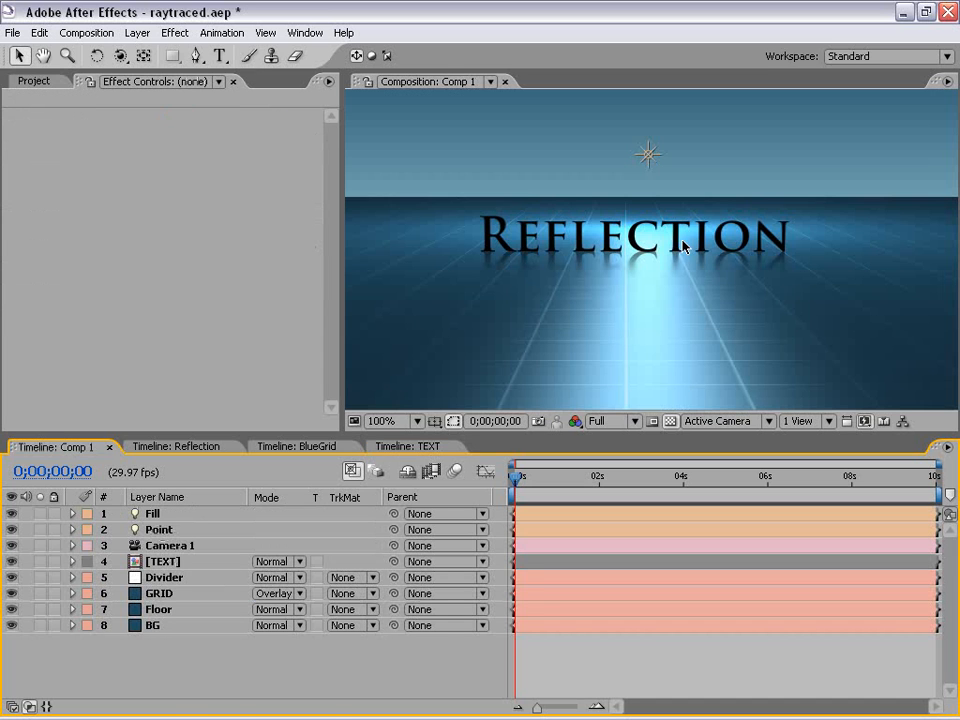
pyautogui.press('`')
pyautogui.moveTo(628, 417); pyautogui.dragTo(643, 398)
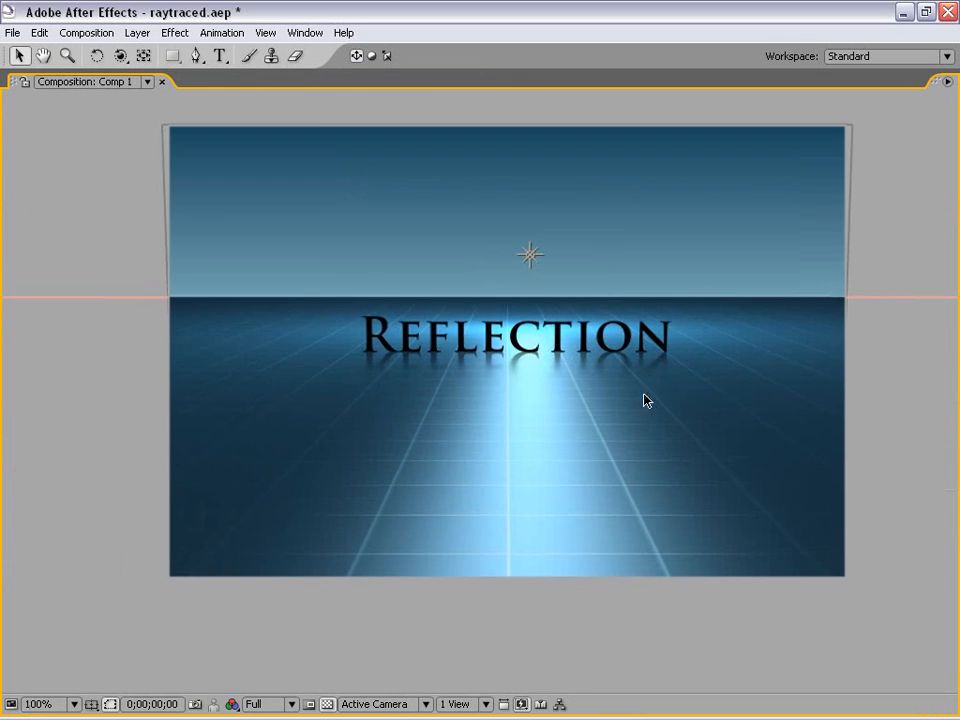
pyautogui.press('`')
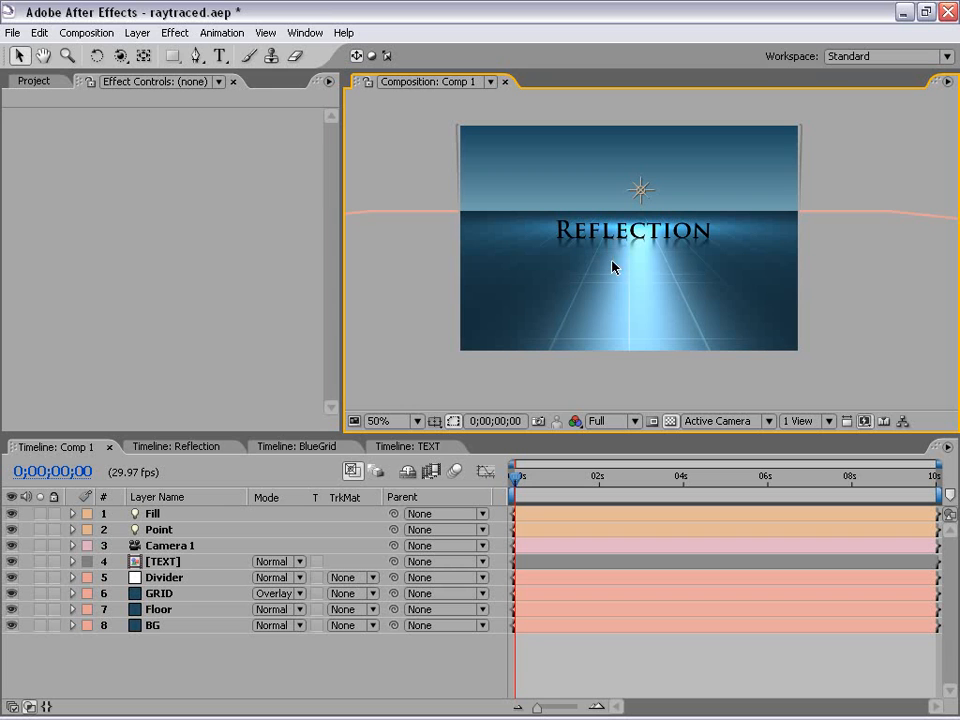
pyautogui.moveTo(671, 268); pyautogui.dragTo(664, 289)
pyautogui.scroll(1, 664, 289)
pyautogui.scroll(-1, 660, 296)
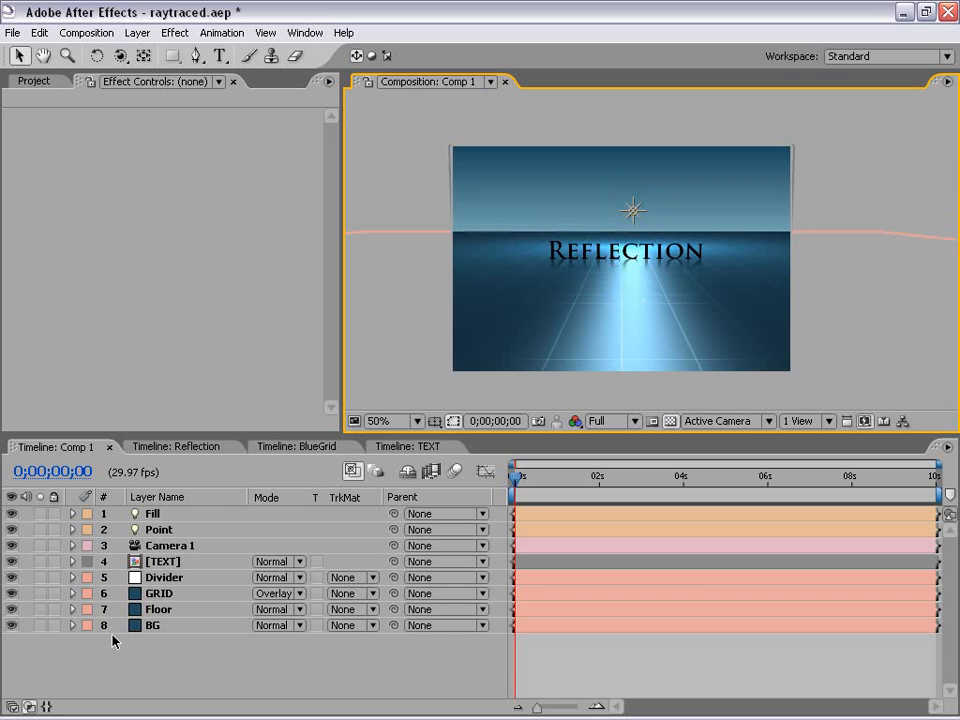
# - Add a position keyframe to Camera 1 at 0;00;00;00 and activate the Orbit Camera tool
pyautogui.click(166, 547)
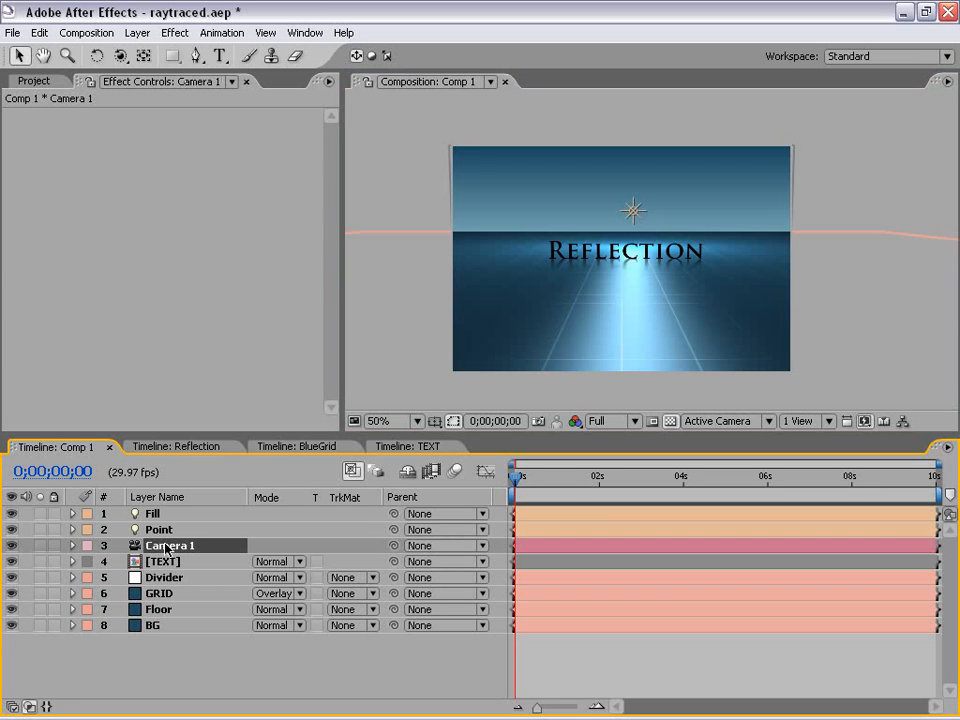
pyautogui.press('p')
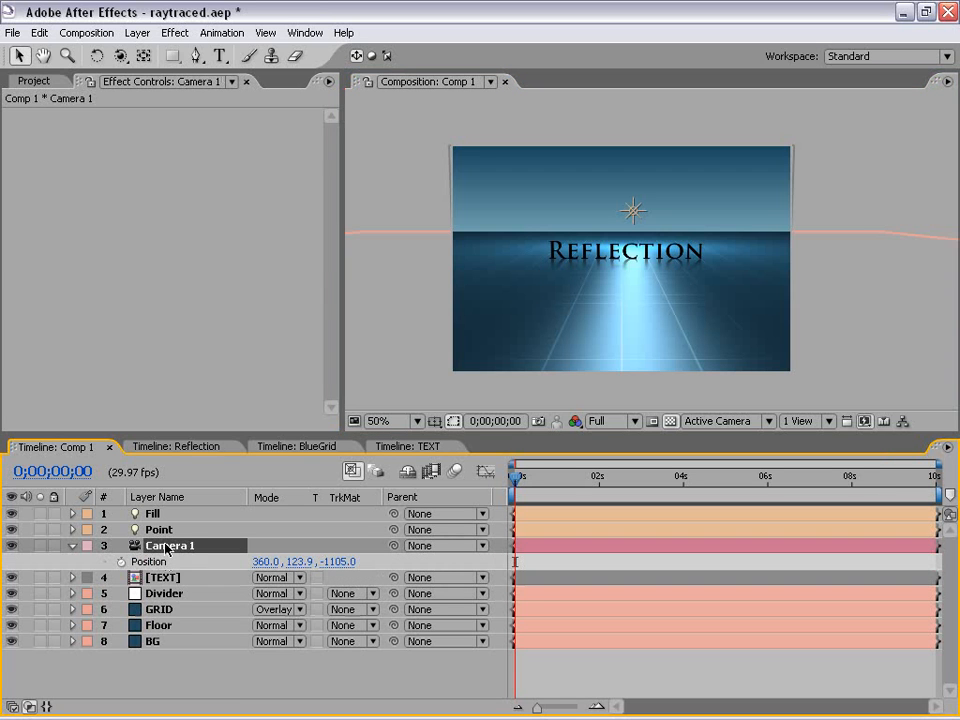
pyautogui.click(121, 562)
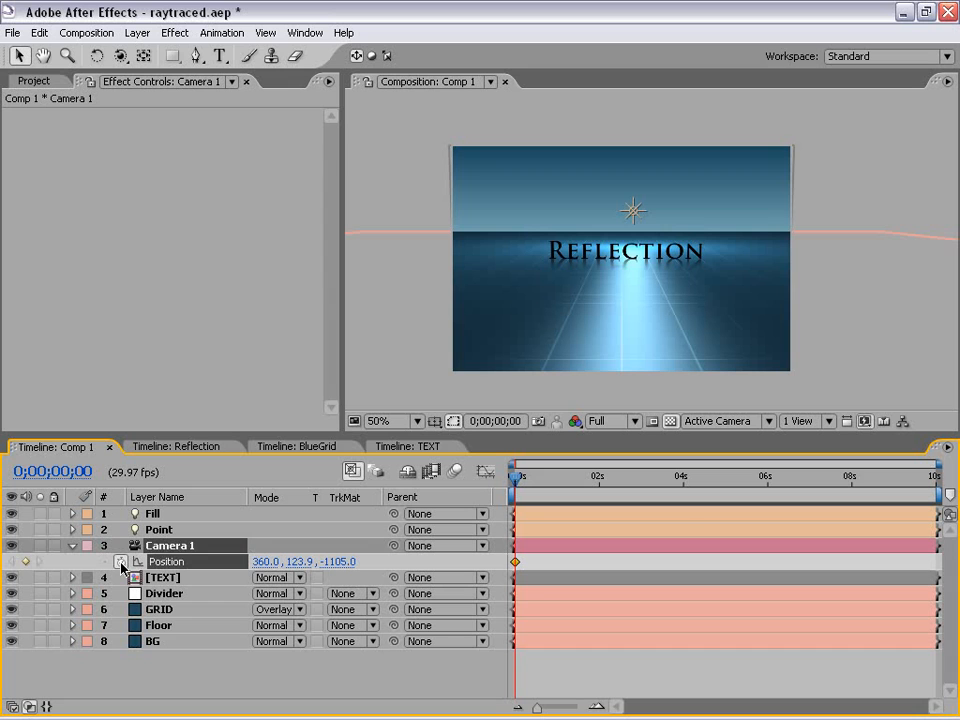
pyautogui.click(121, 58)
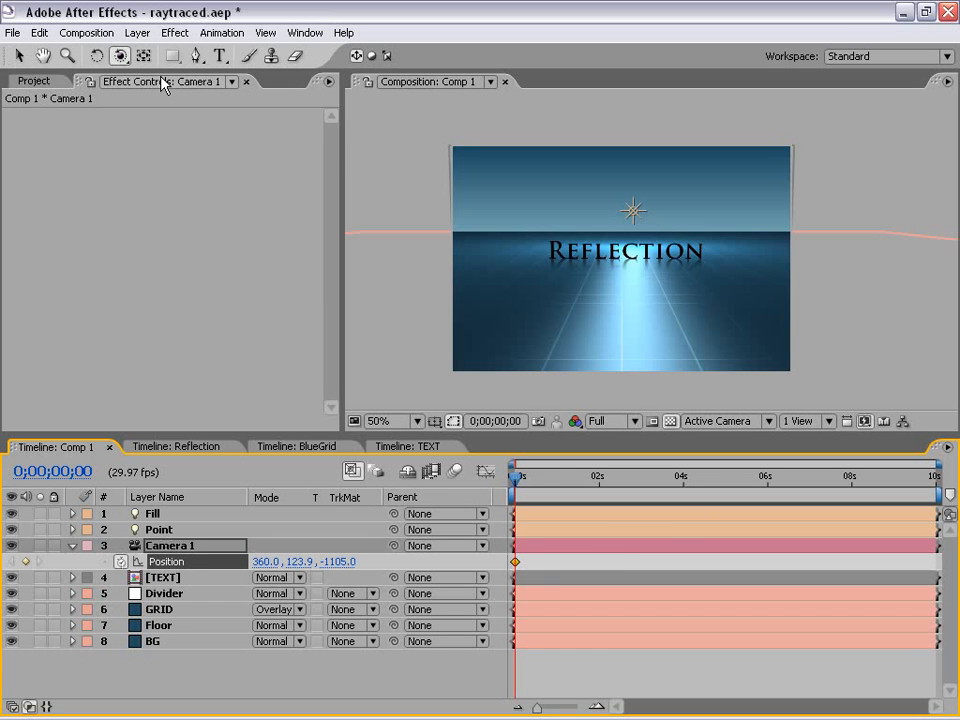
# - Orbit Camera 1 to about 18.5, 123.9, -1050.9 at 0;00;00;00 and about 663.3, 85.4, -1057.7 at 0;00;04;00
pyautogui.moveTo(566, 268); pyautogui.dragTo(610, 261)
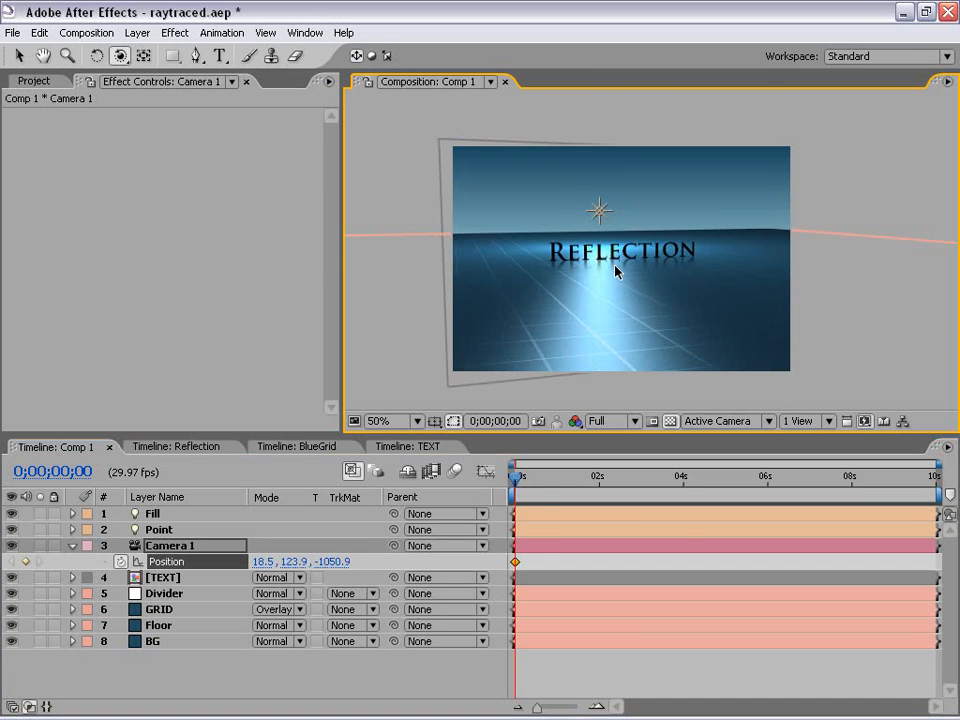
pyautogui.moveTo(525, 489); pyautogui.dragTo(685, 499)
pyautogui.moveTo(658, 279)
pyautogui.mouseDown()
pyautogui.moveTo(701, 279)
pyautogui.moveTo(677, 283)
pyautogui.moveTo(658, 306)
pyautogui.moveTo(642, 285)
pyautogui.mouseUp()
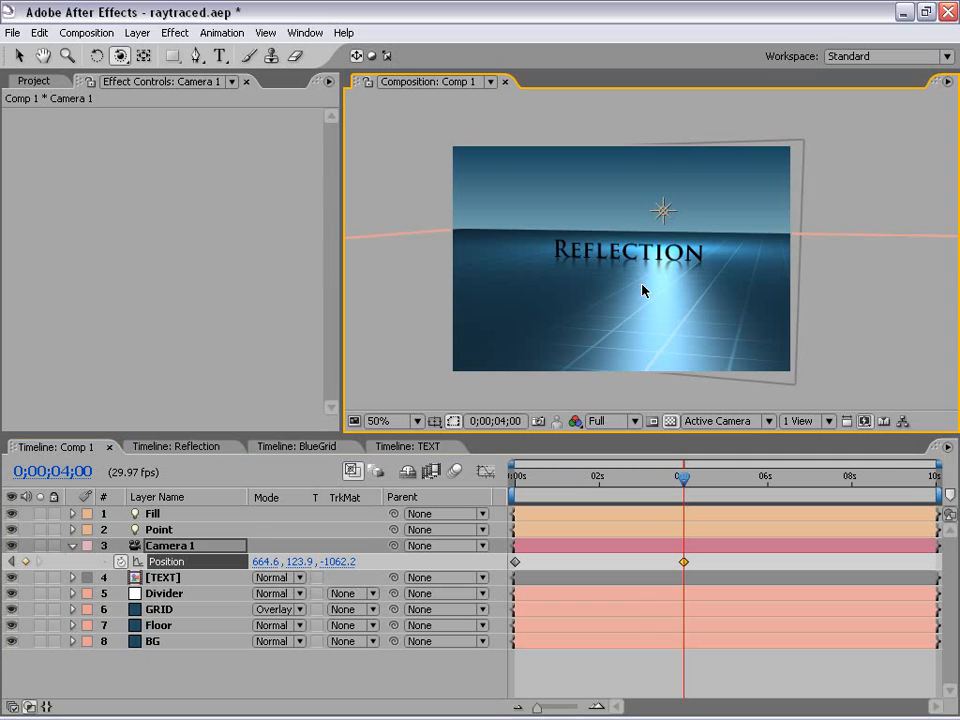
pyautogui.moveTo(623, 289); pyautogui.dragTo(621, 289)
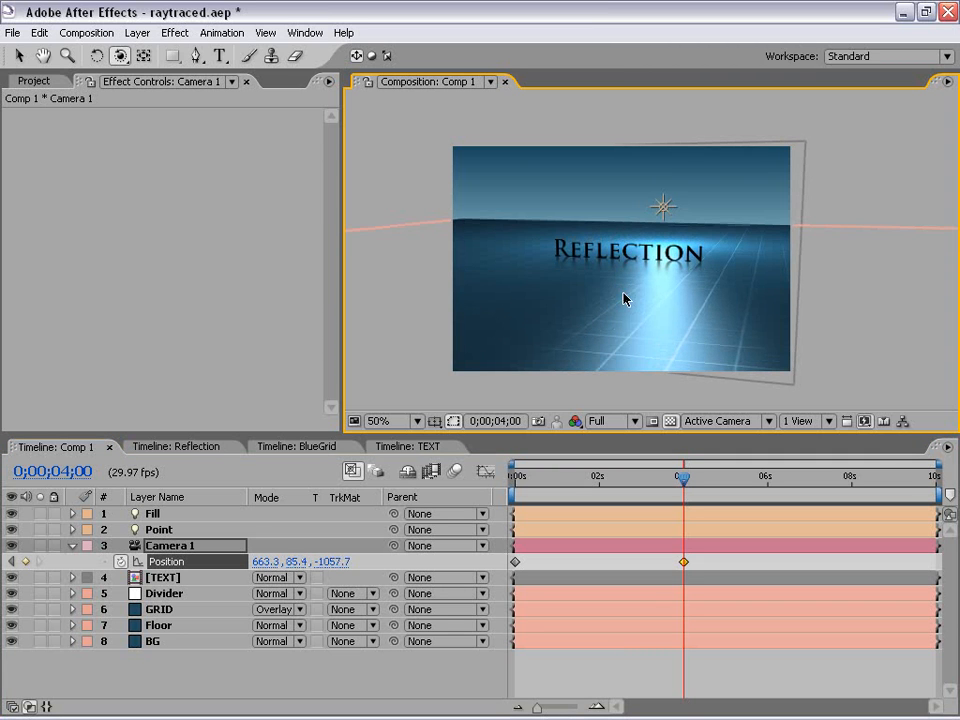
# - Scrub through the start of the camera move and apply Easy Ease to both Camera 1 position keyframes
pyautogui.click(590, 507)
pyautogui.press('Home')
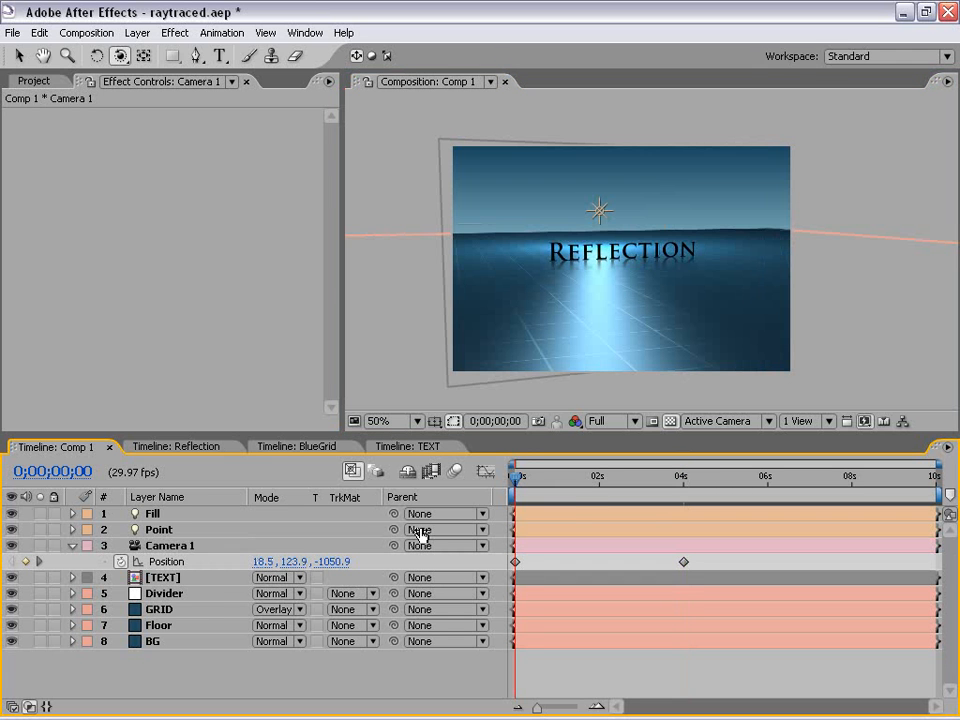
pyautogui.moveTo(546, 490); pyautogui.dragTo(614, 487)
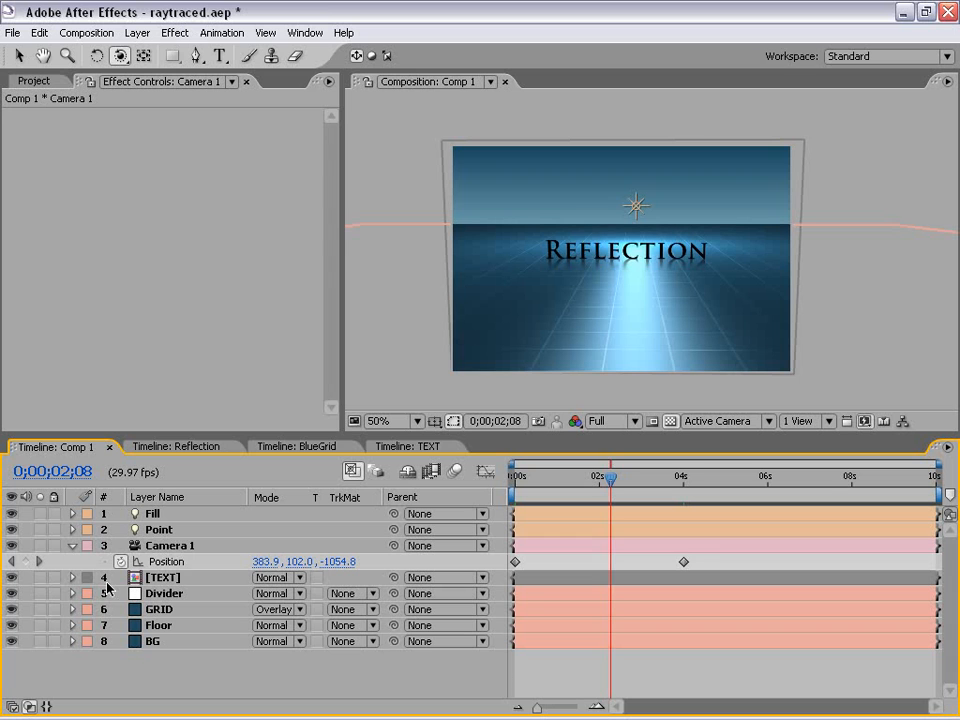
pyautogui.click(170, 562)
pyautogui.press('F9')
pyautogui.press('F2')
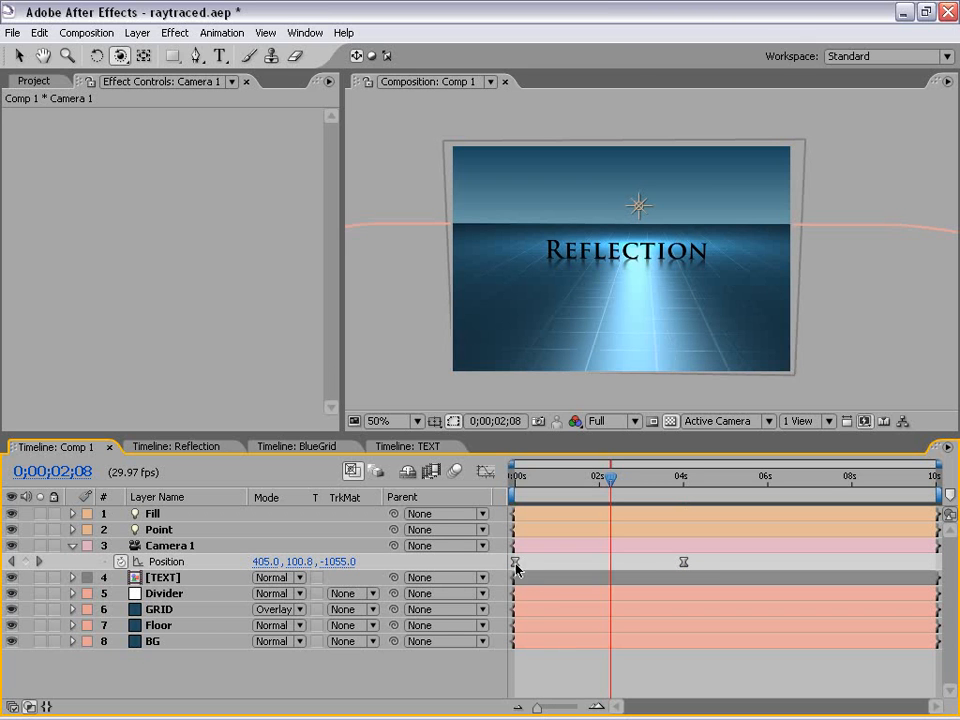
# - Inspect the speed curve of Camera 1's eased position in the Graph Editor and return to the layer bars
pyautogui.click(192, 563)
pyautogui.click(485, 471)
pyautogui.click(515, 478)
pyautogui.moveTo(512, 481)
pyautogui.mouseDown()
pyautogui.moveTo(641, 478)
pyautogui.moveTo(508, 481)
pyautogui.mouseUp()
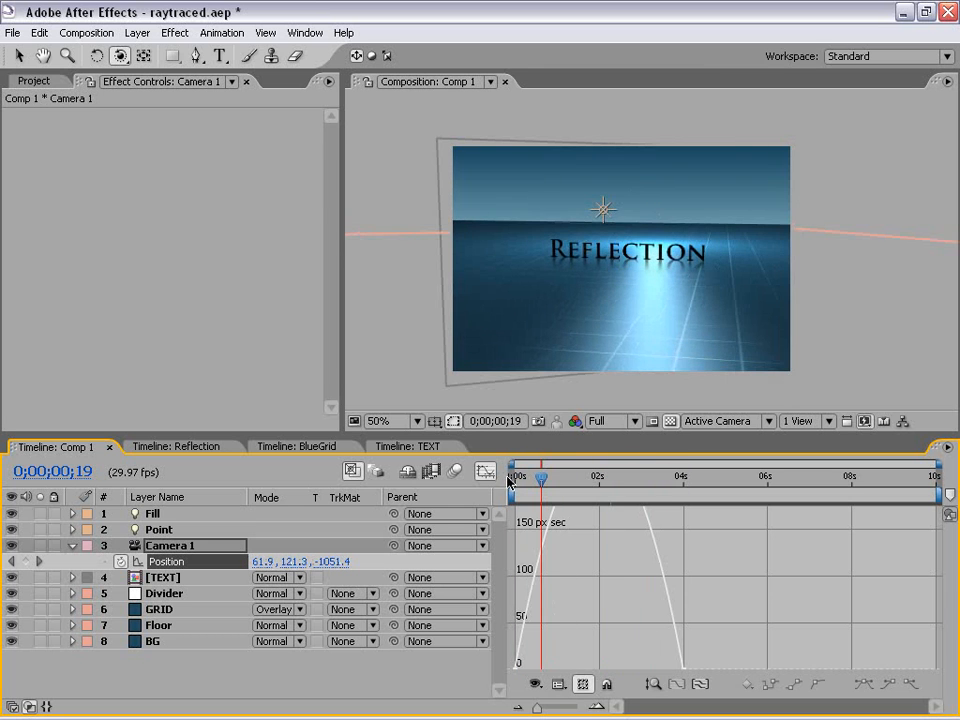
pyautogui.click(488, 474)
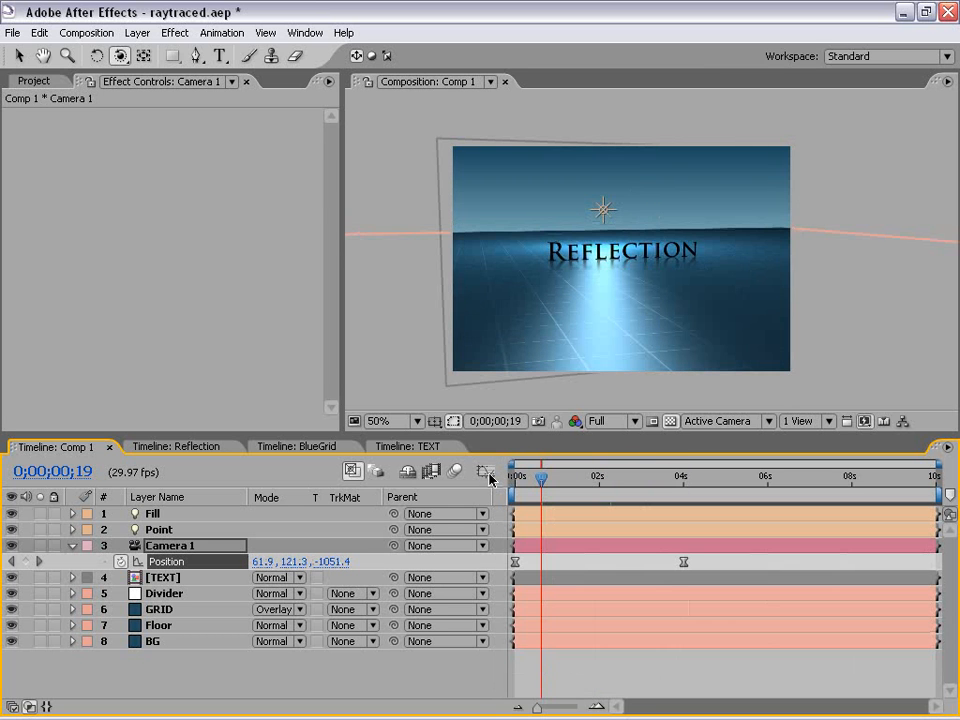
# - End Comp 1's work area at 0;00;04;15 and preview the camera animation
pyautogui.moveTo(543, 480); pyautogui.dragTo(503, 511)
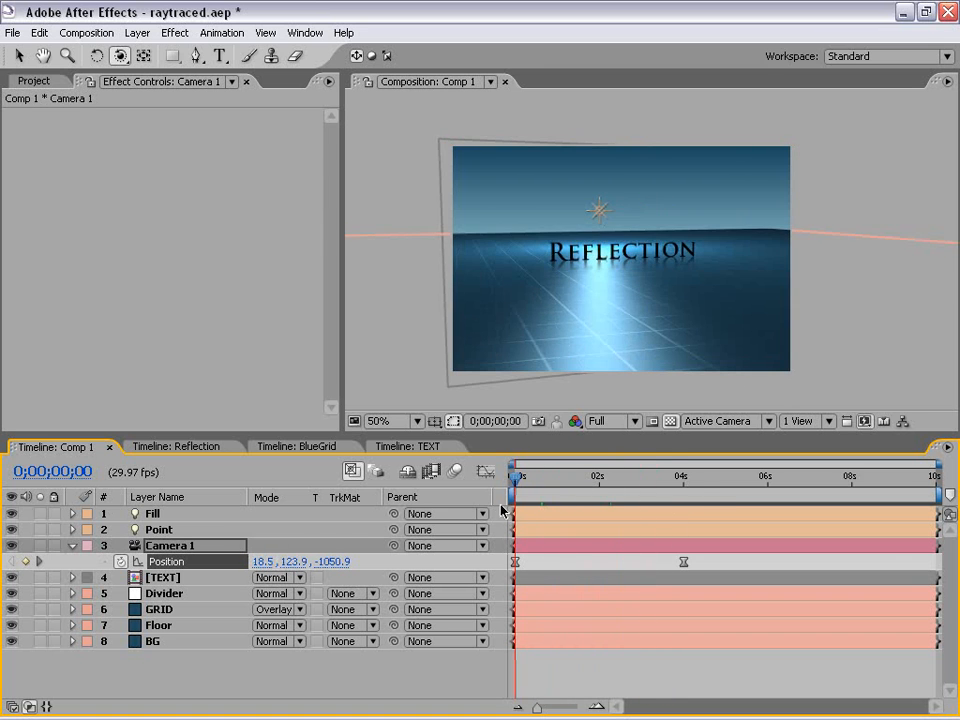
pyautogui.click(701, 480)
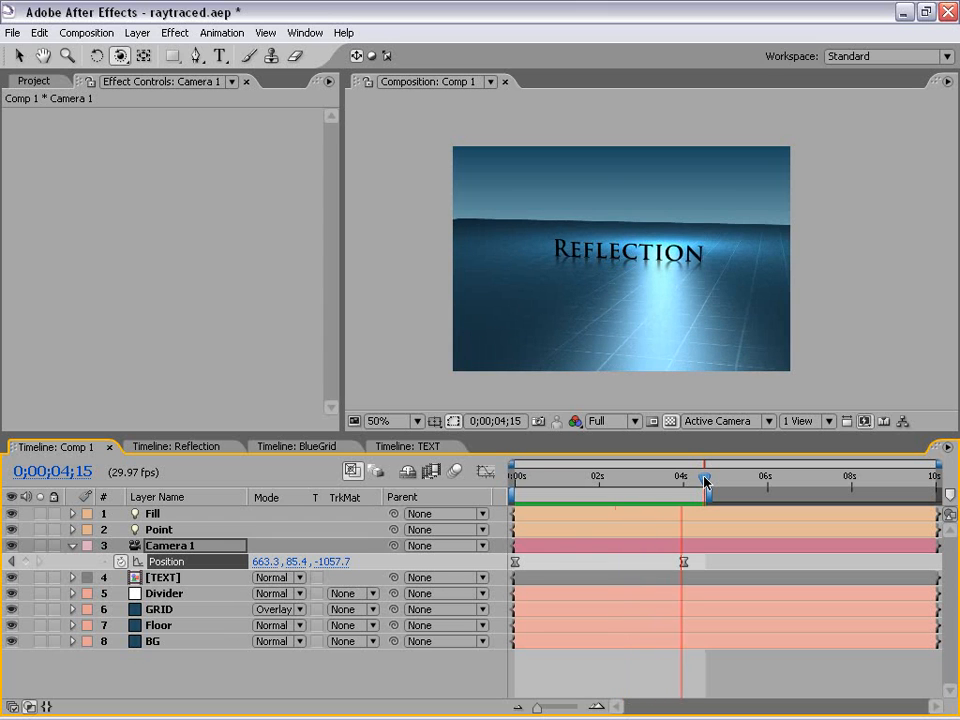
pyautogui.press('space')
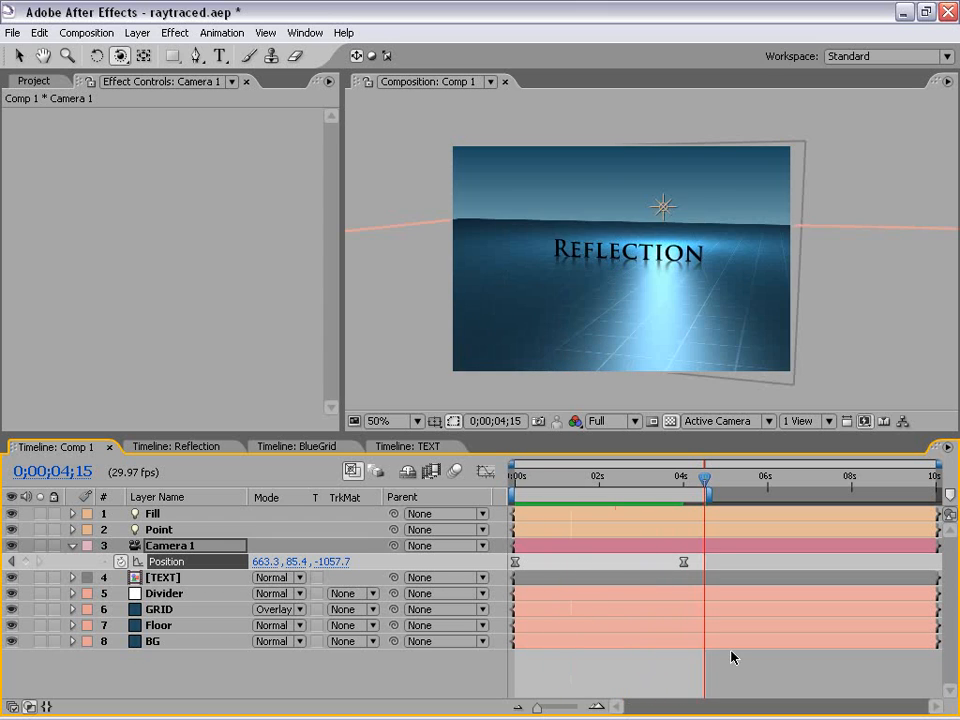
pyautogui.press('`')
pyautogui.press('.')
pyautogui.press('`')
pyautogui.press(',')
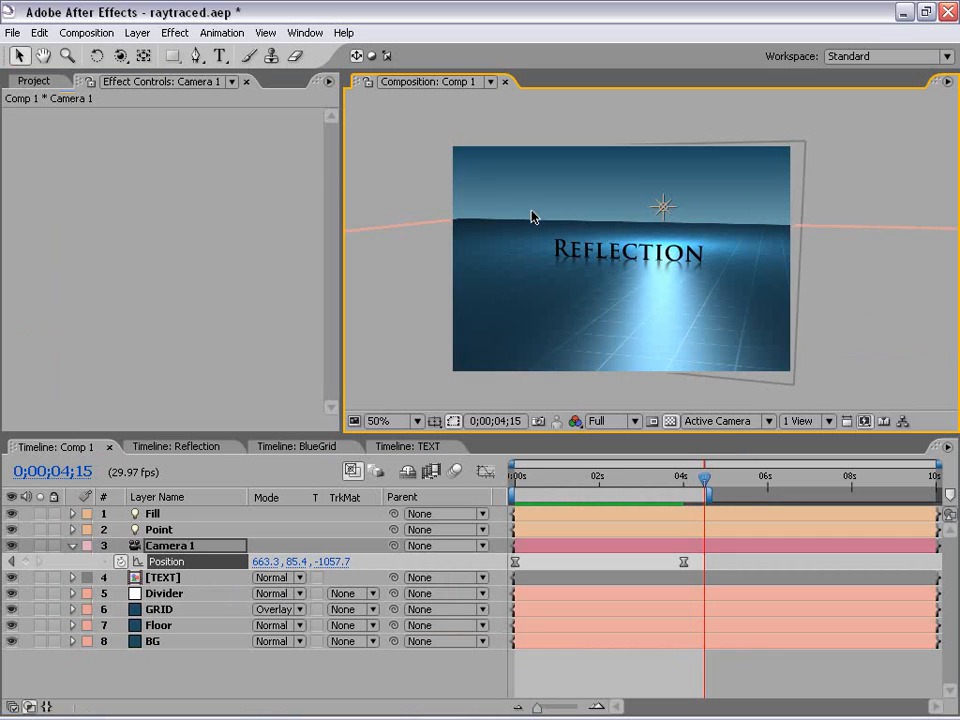
pyautogui.moveTo(694, 259); pyautogui.dragTo(662, 264)
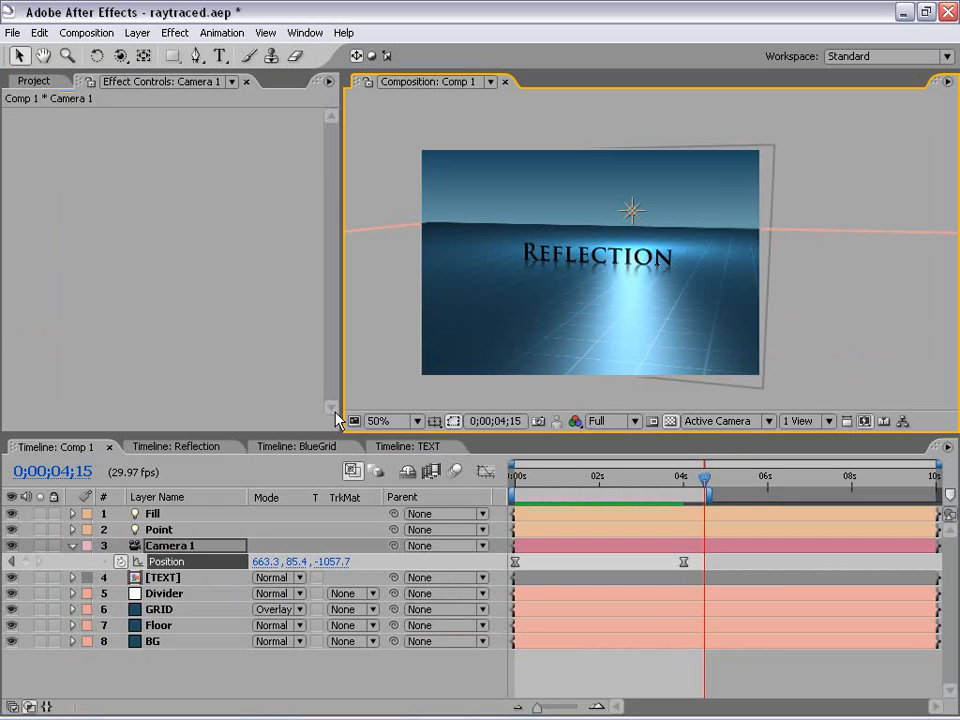
# - In the TEXT composition, collapse Reflection 2 and parent it to the Reflection layer
pyautogui.click(397, 448)
pyautogui.moveTo(686, 478); pyautogui.dragTo(460, 495)
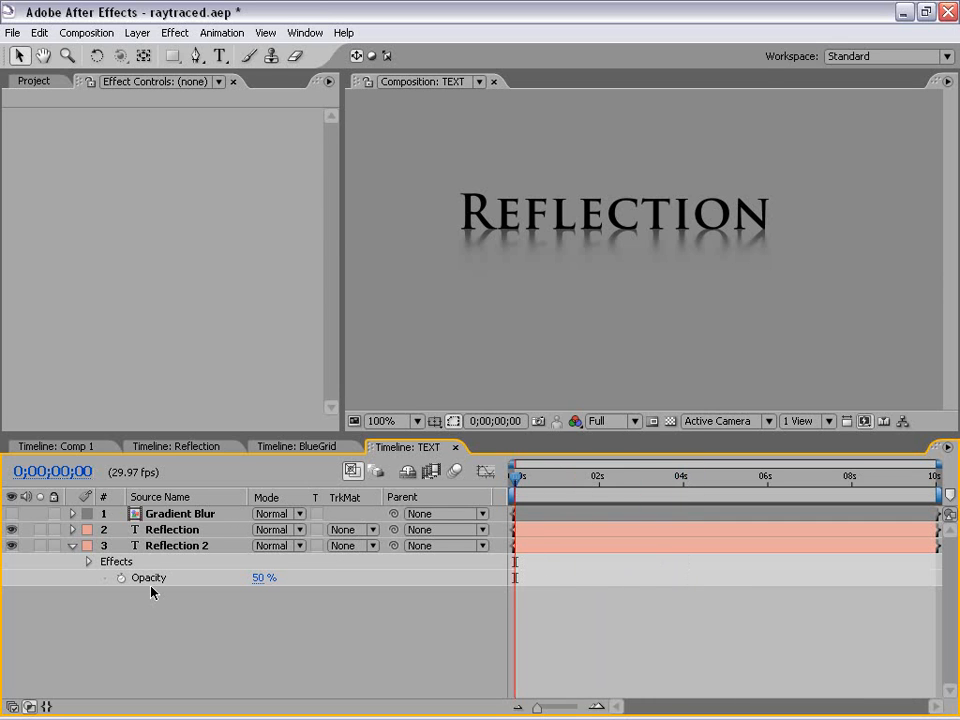
pyautogui.click(70, 546)
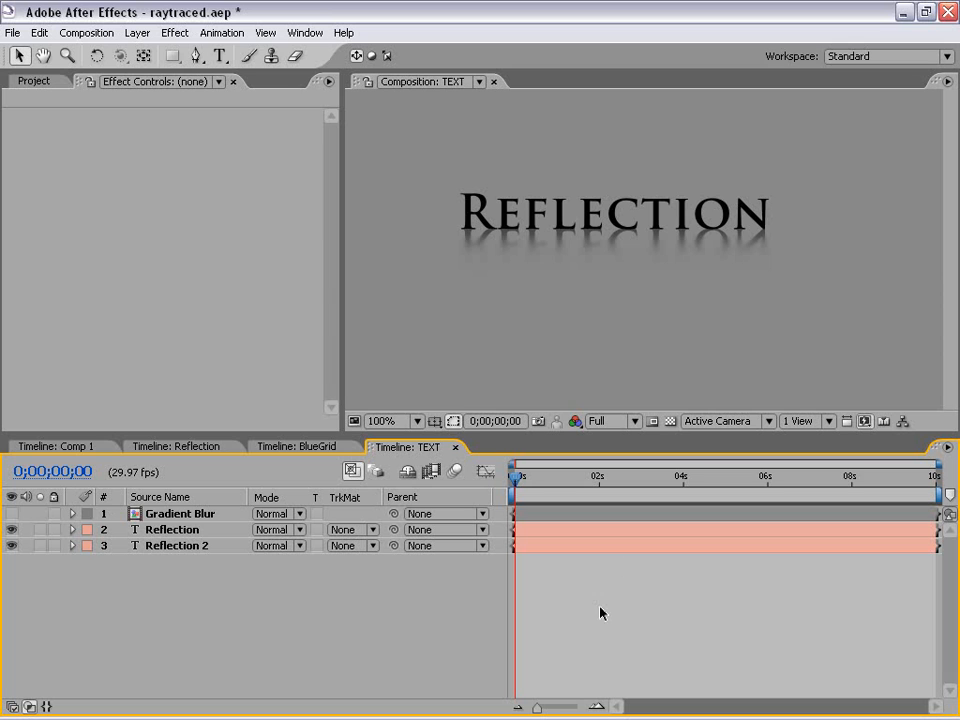
pyautogui.click(237, 547)
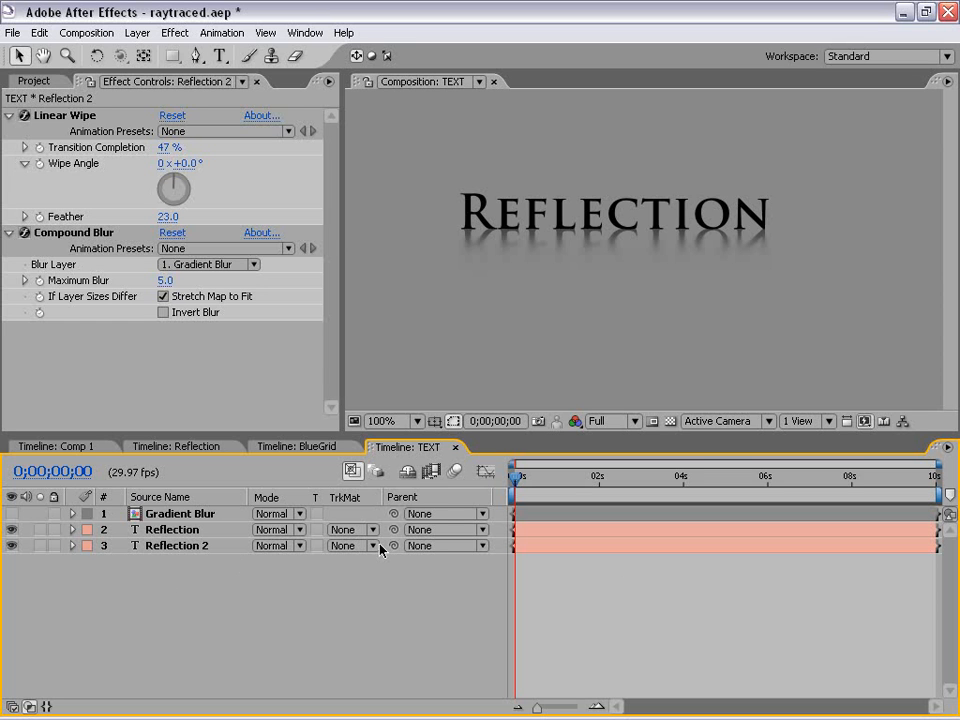
pyautogui.moveTo(393, 546); pyautogui.dragTo(160, 536)
# - Test the parenting by moving the Reflection text layer, and undo the move
pyautogui.click(537, 532)
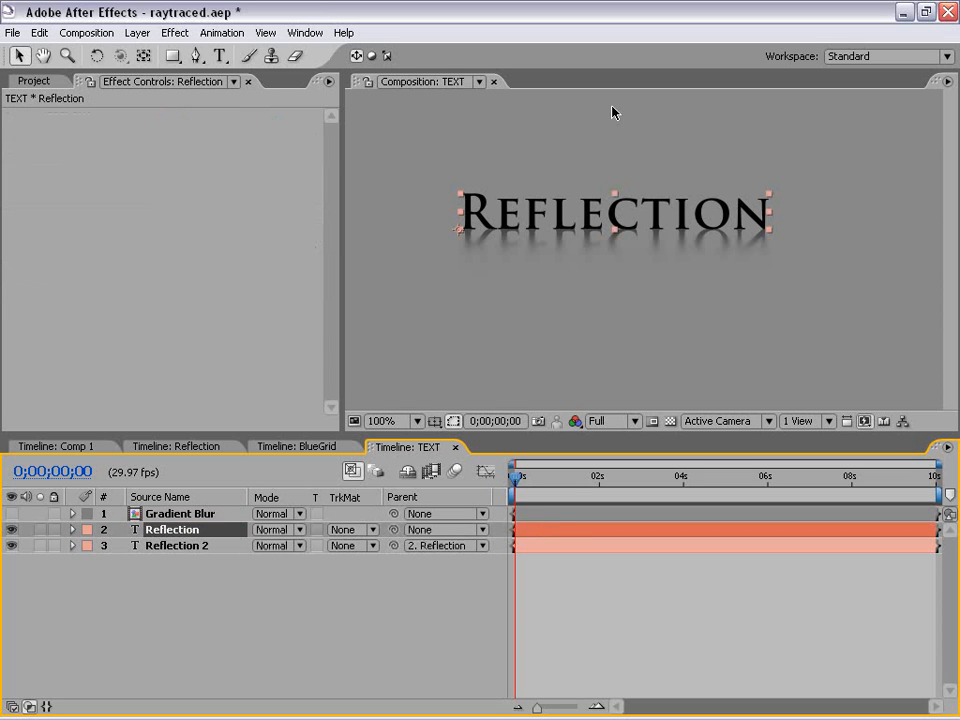
pyautogui.moveTo(613, 200); pyautogui.dragTo(625, 222)
pyautogui.hotkey('ctrl', 'z')
pyautogui.press(',')
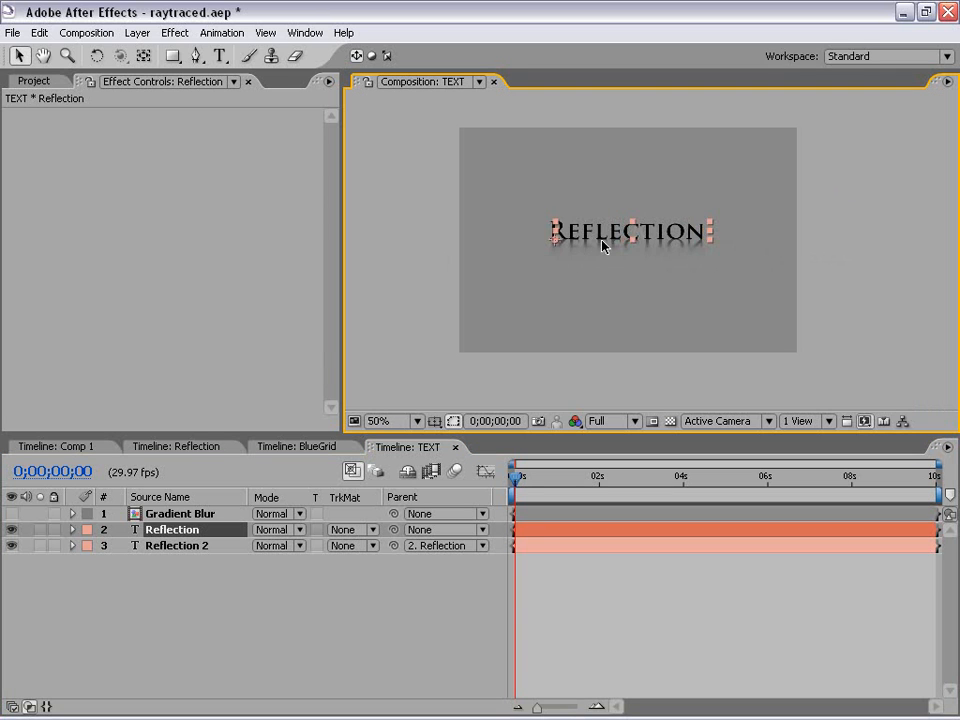
pyautogui.press('.')
pyautogui.click(358, 630)
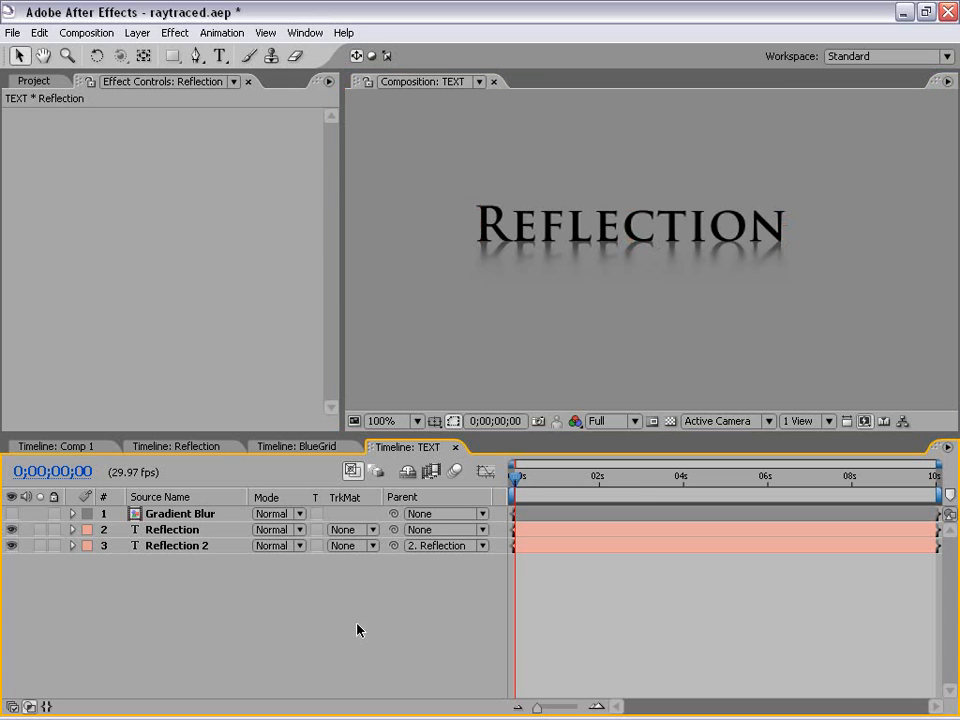
# - Expand the Reflection 2 layer's text properties and add an expression to its Source Text
pyautogui.click(72, 546)
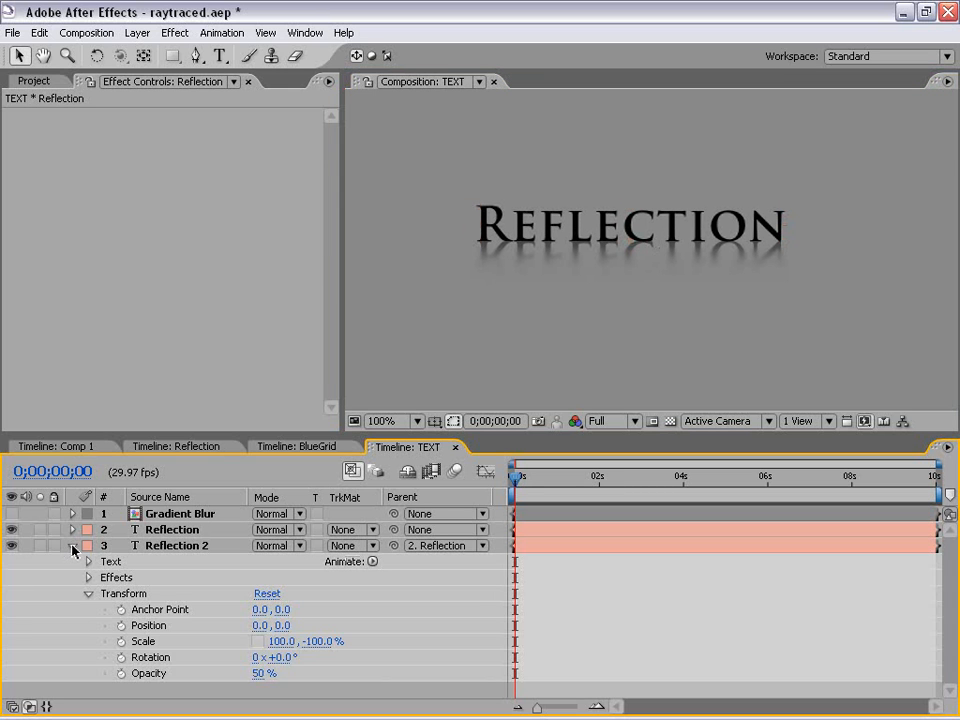
pyautogui.click(88, 594)
pyautogui.click(162, 549)
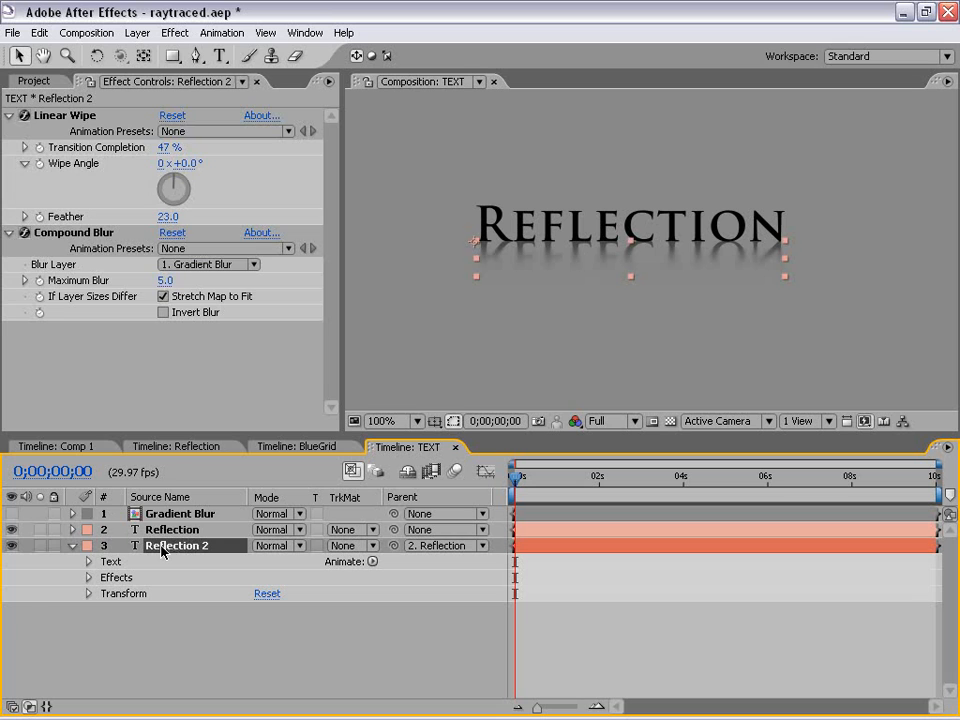
pyautogui.click(88, 562)
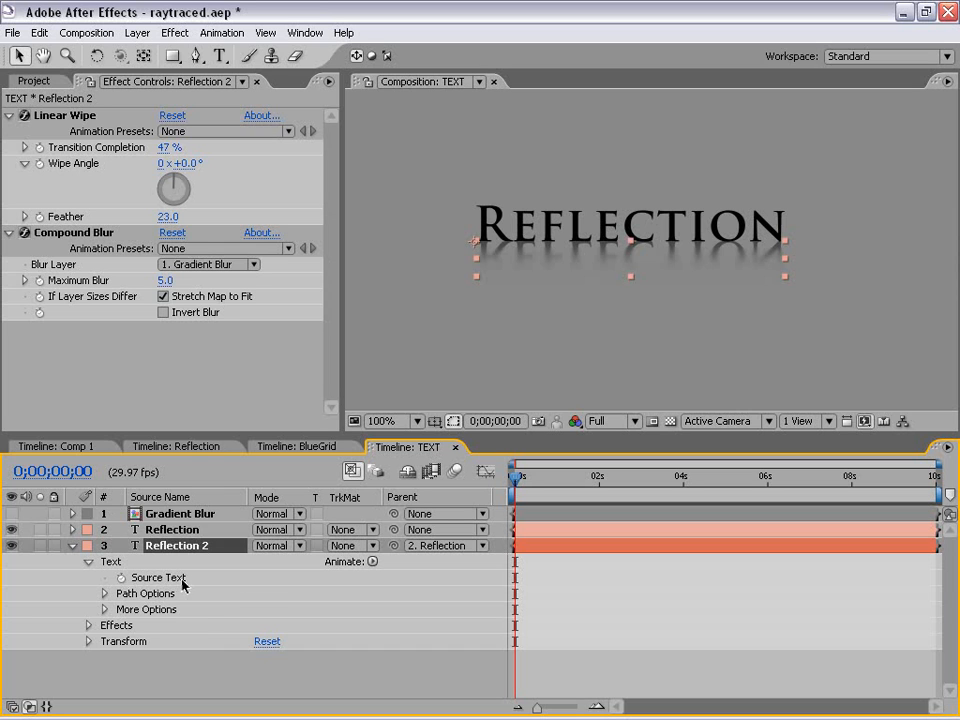
pyautogui.keyDown('alt'); pyautogui.click(121, 578); pyautogui.keyUp('alt')
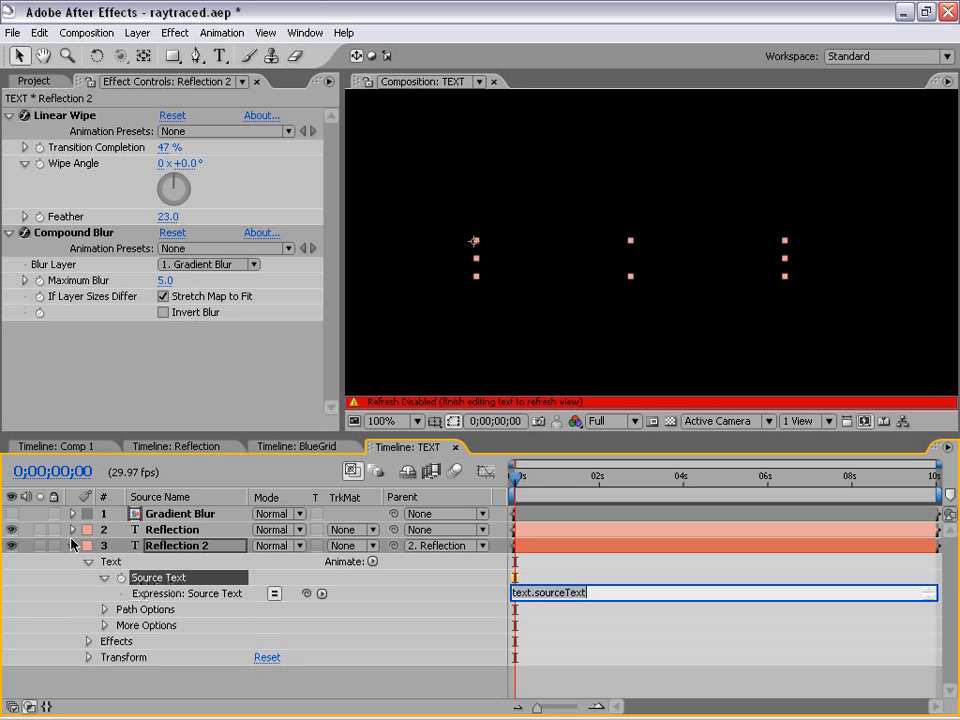
# - Link Reflection 2's Source Text expression to the Reflection layer's Source Text: thisComp.layer("Reflection").text.sourceText
pyautogui.click(72, 530)
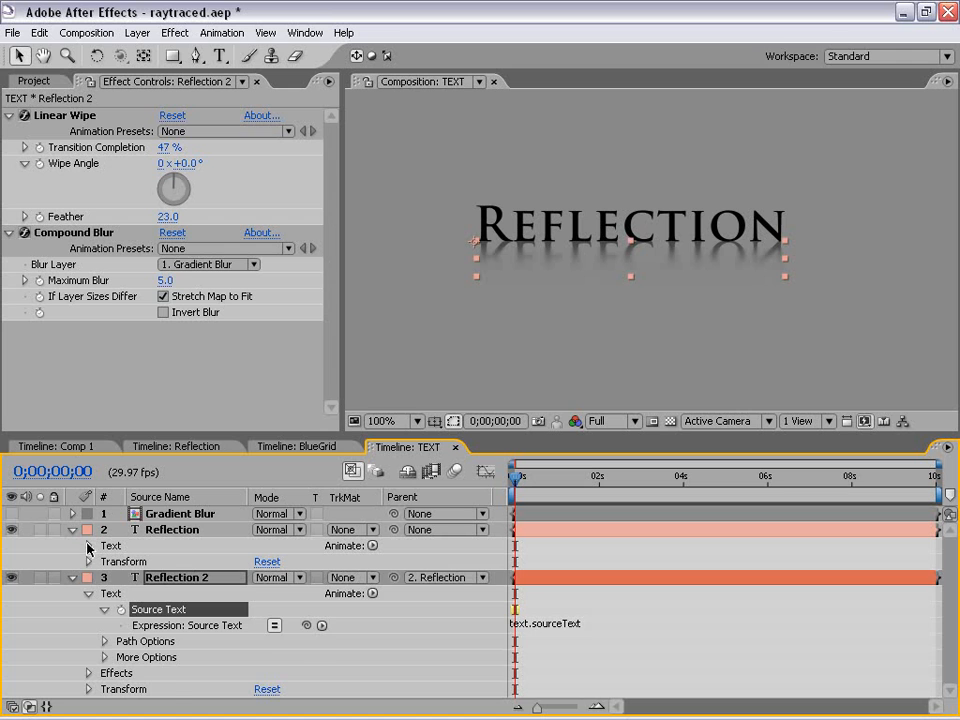
pyautogui.click(88, 545)
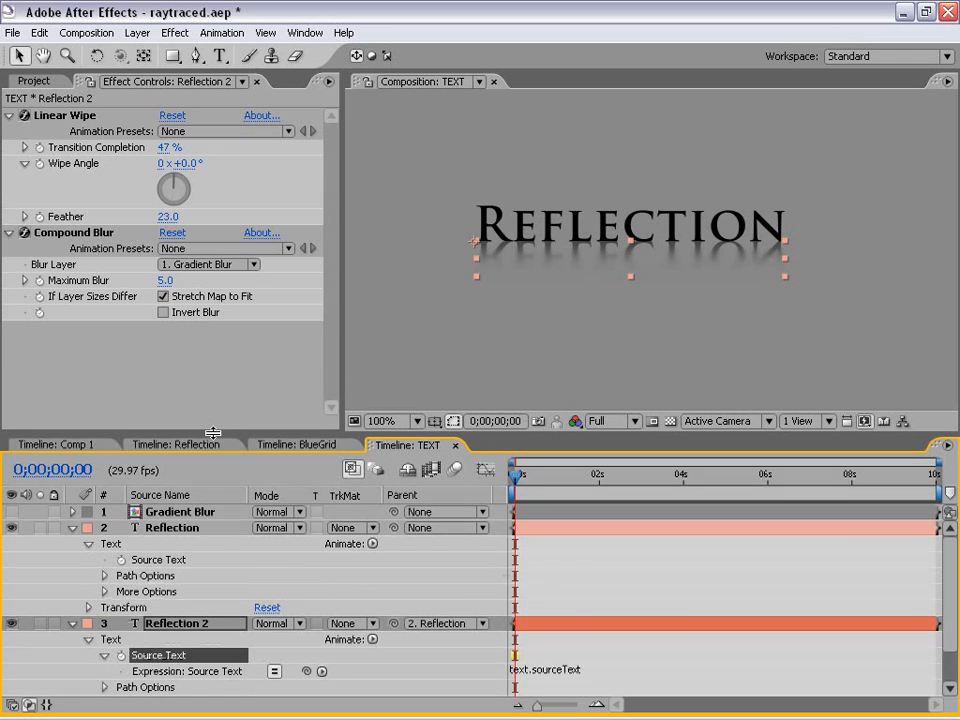
pyautogui.moveTo(214, 440); pyautogui.dragTo(214, 352)
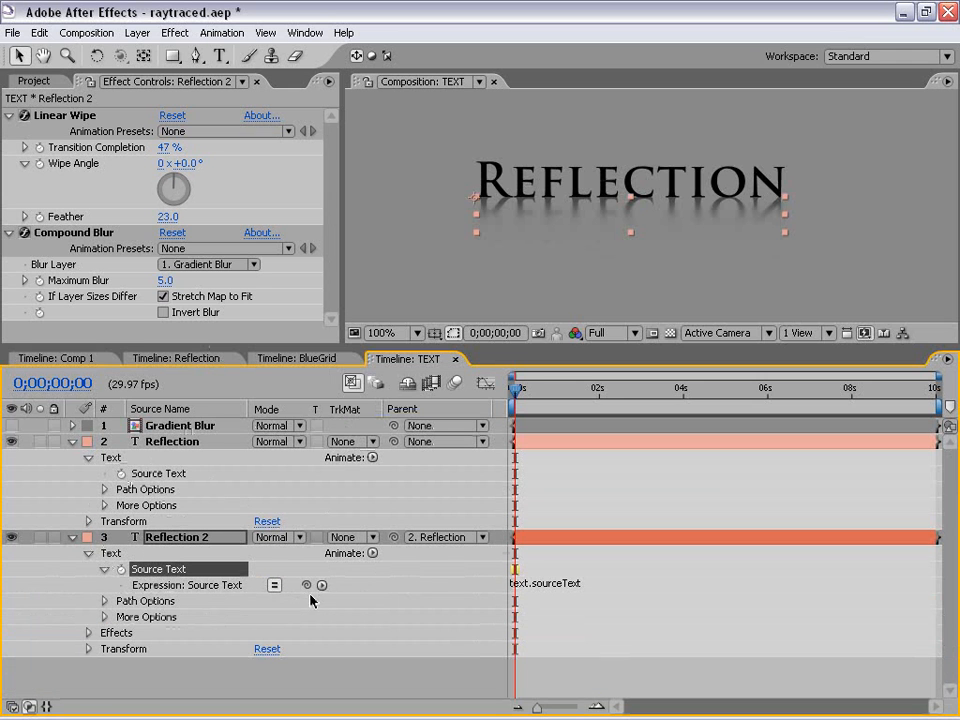
pyautogui.moveTo(305, 586); pyautogui.dragTo(176, 480)
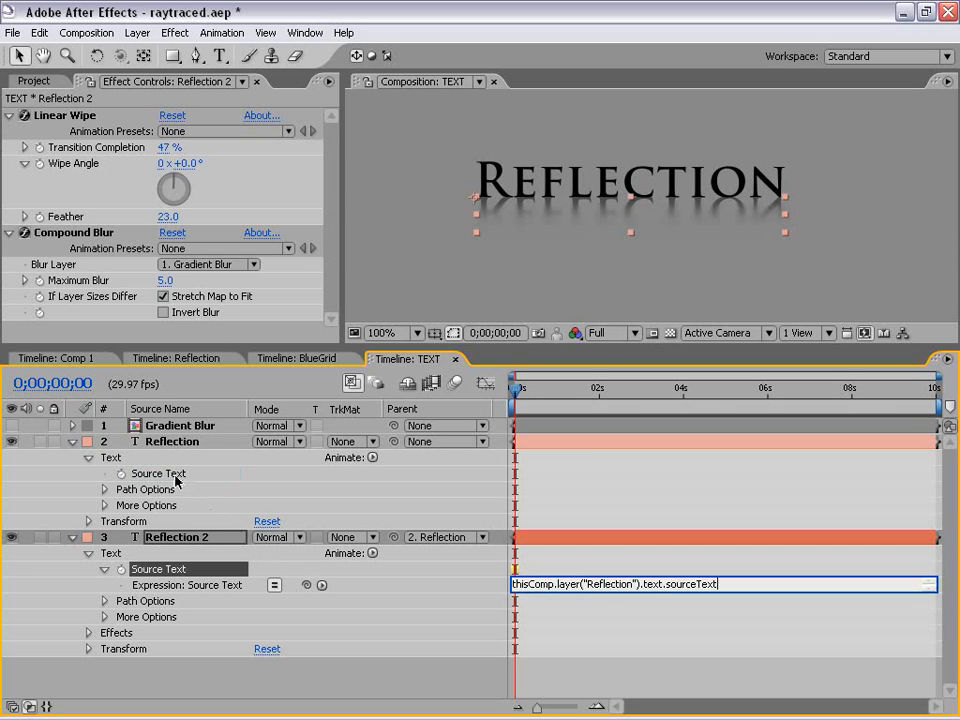
pyautogui.click(635, 625)
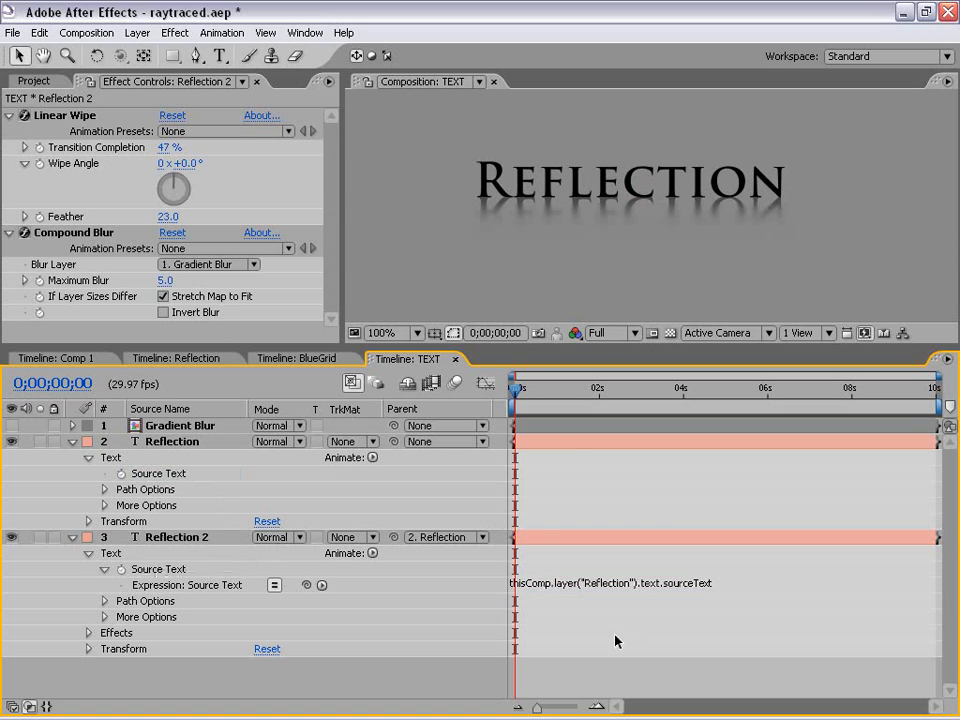
# - Replace the Reflection layer's wording with "CreativeCow" and return to the Selection tool
pyautogui.click(546, 441)
pyautogui.doubleClick(566, 180)
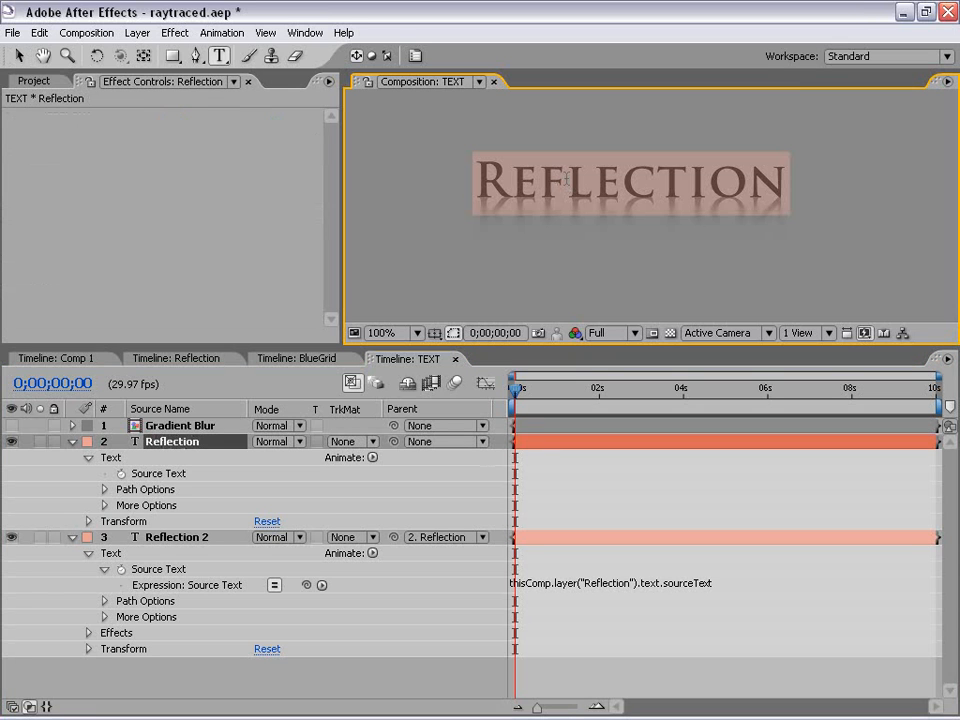
pyautogui.write('Creative Co')
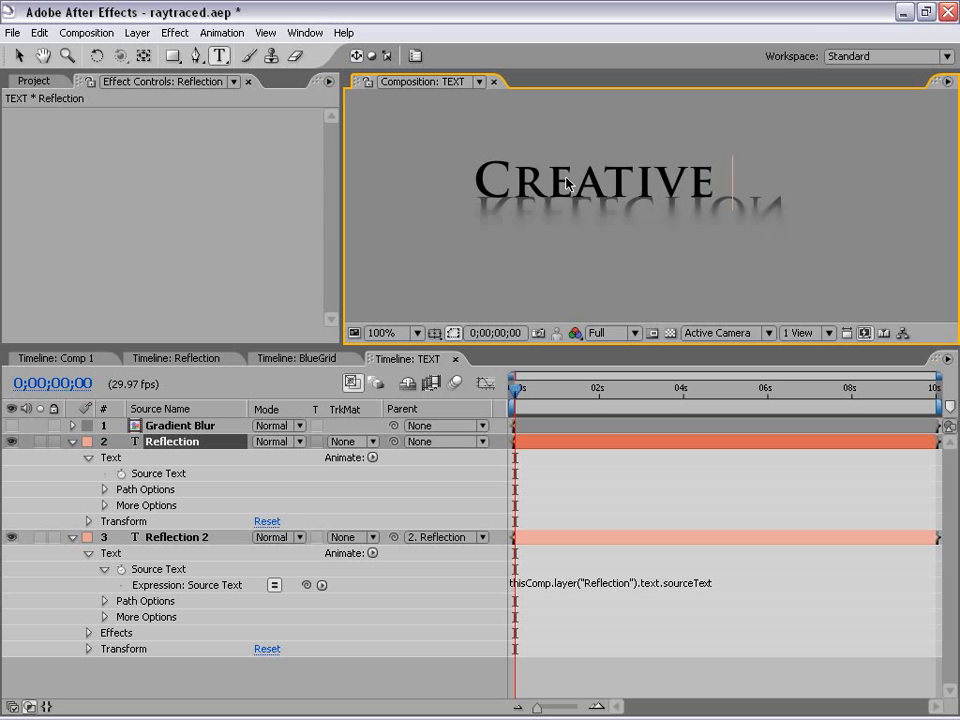
pyautogui.press('BackSpace')
pyautogui.press('BackSpace')
pyautogui.press('BackSpace')
pyautogui.write('Cow')
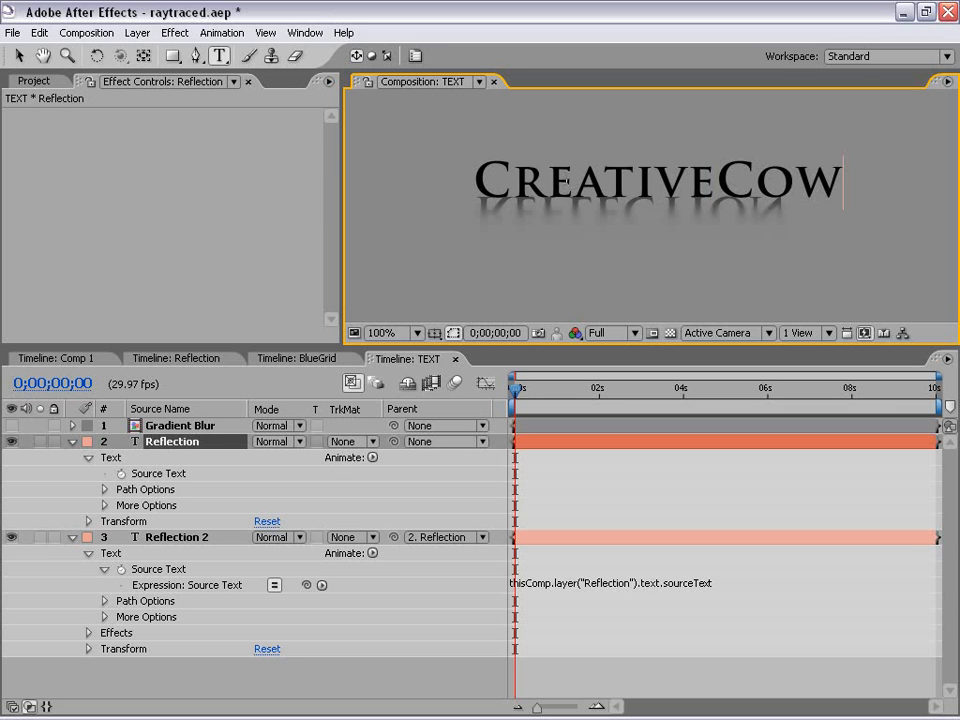
pyautogui.click(689, 299)
pyautogui.press('v')
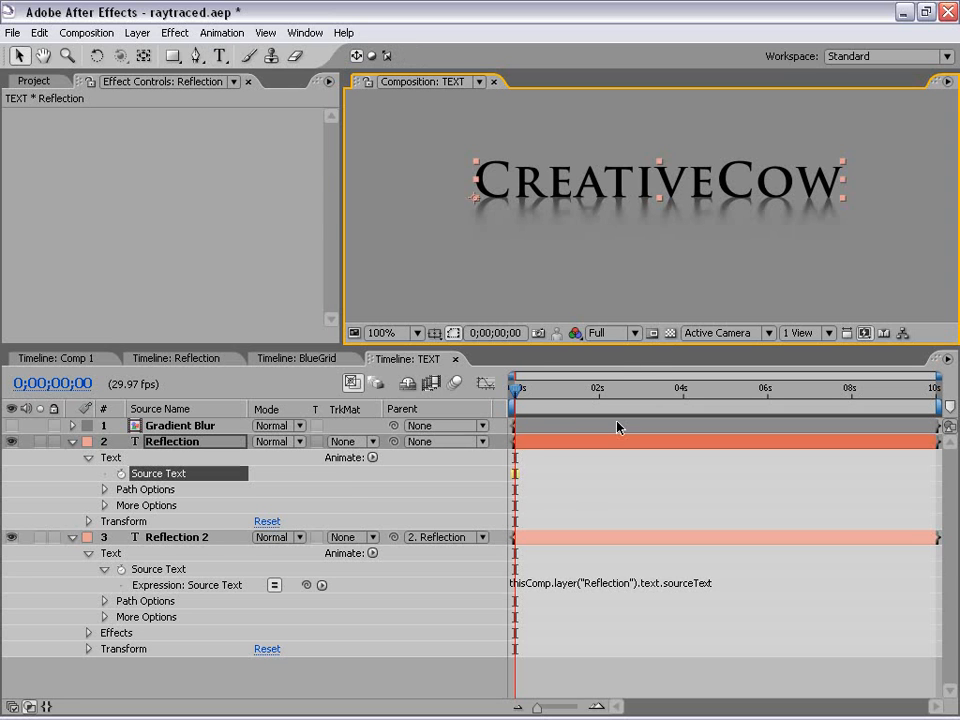
# - Try moving the CreativeCow text sideways together with its reflection, and undo the move
pyautogui.click(563, 409)
pyautogui.click(708, 187)
pyautogui.moveTo(742, 185); pyautogui.dragTo(697, 186)
pyautogui.hotkey('ctrl', 'z')
pyautogui.scroll(-1, 703, 205)
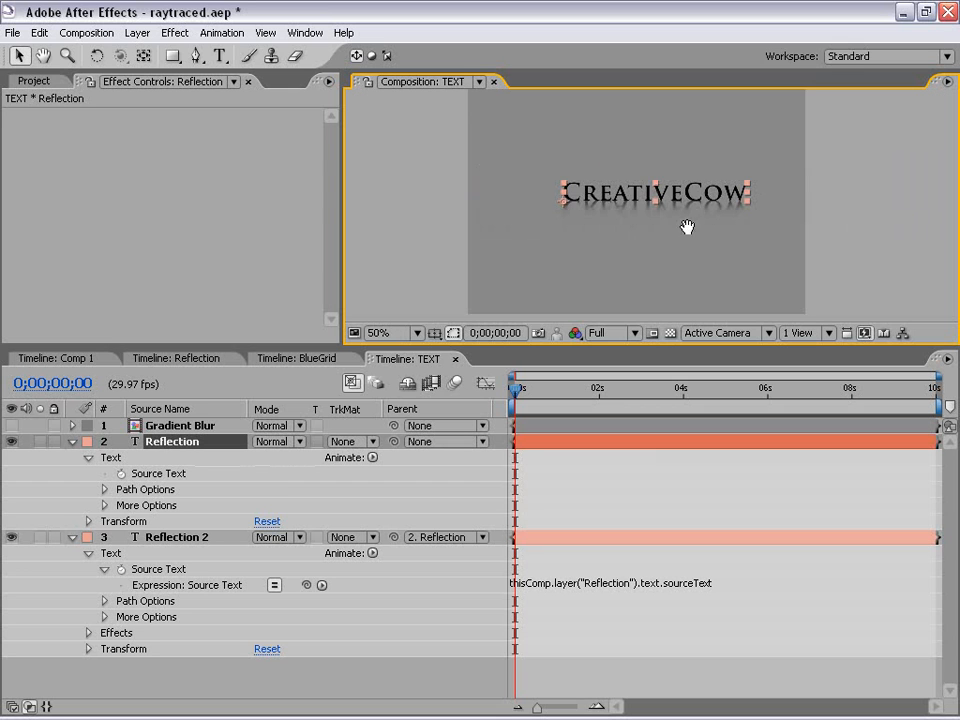
# - Move the CreativeCow text higher in the composition to test how its wiped, blurred reflection responds
pyautogui.scroll(-1, 670, 230)
pyautogui.moveTo(668, 223)
pyautogui.mouseDown()
pyautogui.moveTo(645, 223)
pyautogui.moveTo(662, 219)
pyautogui.mouseUp()
pyautogui.scroll(2, 643, 233)
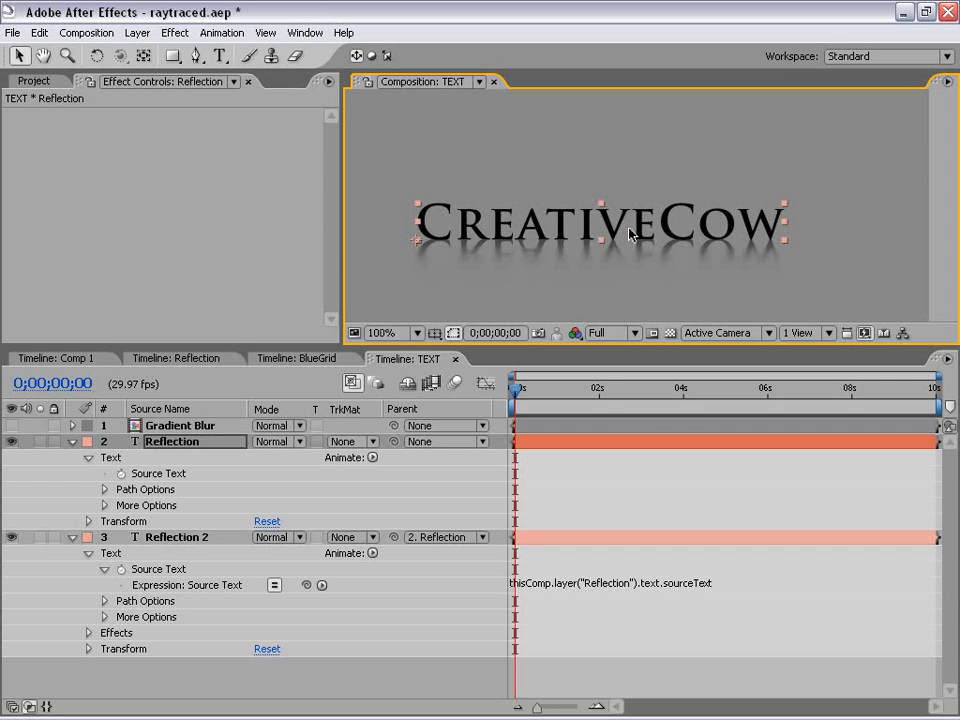
pyautogui.moveTo(649, 226); pyautogui.dragTo(665, 169)
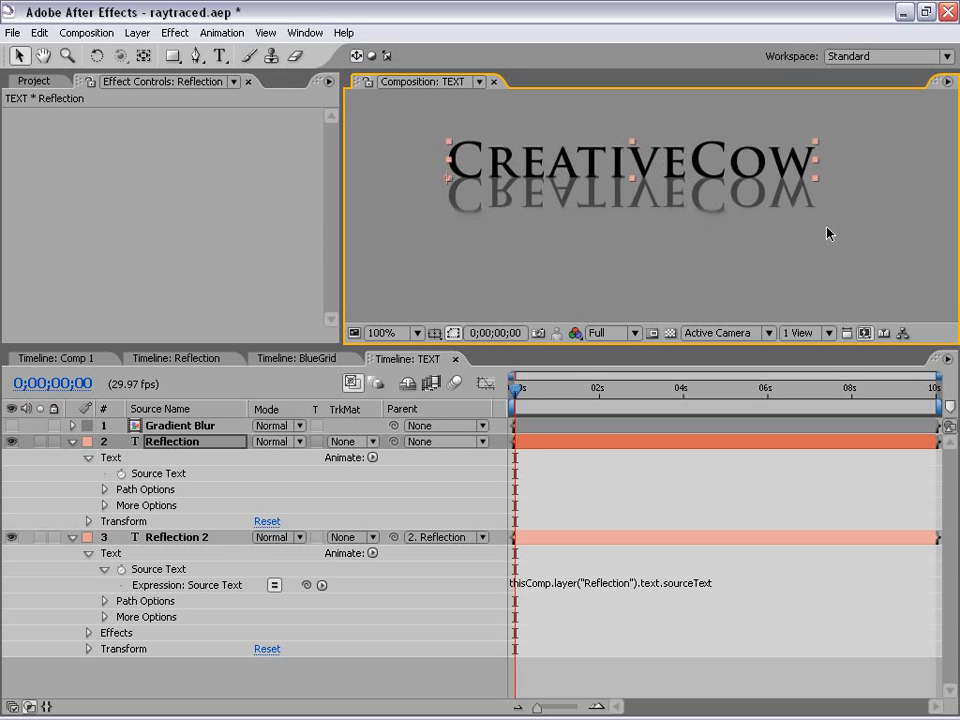
# - Undo the vertical move of the CreativeCow text and show the whole TEXT composition at 50% magnification
pyautogui.hotkey('ctrl', 'z')
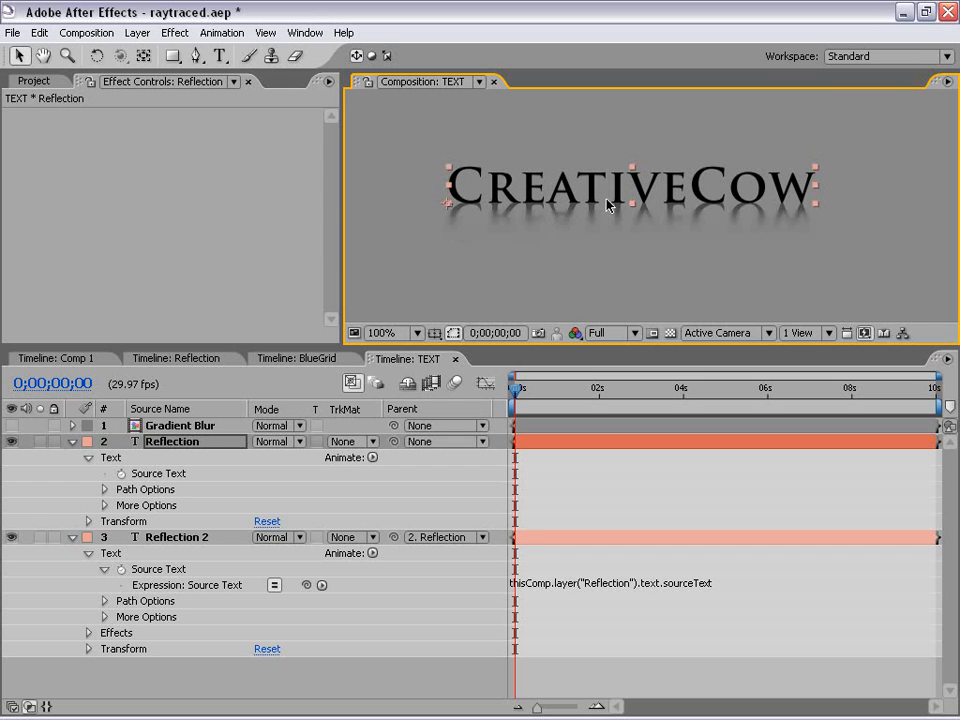
pyautogui.moveTo(684, 200); pyautogui.dragTo(631, 208)
pyautogui.scroll(-1, 632, 208)
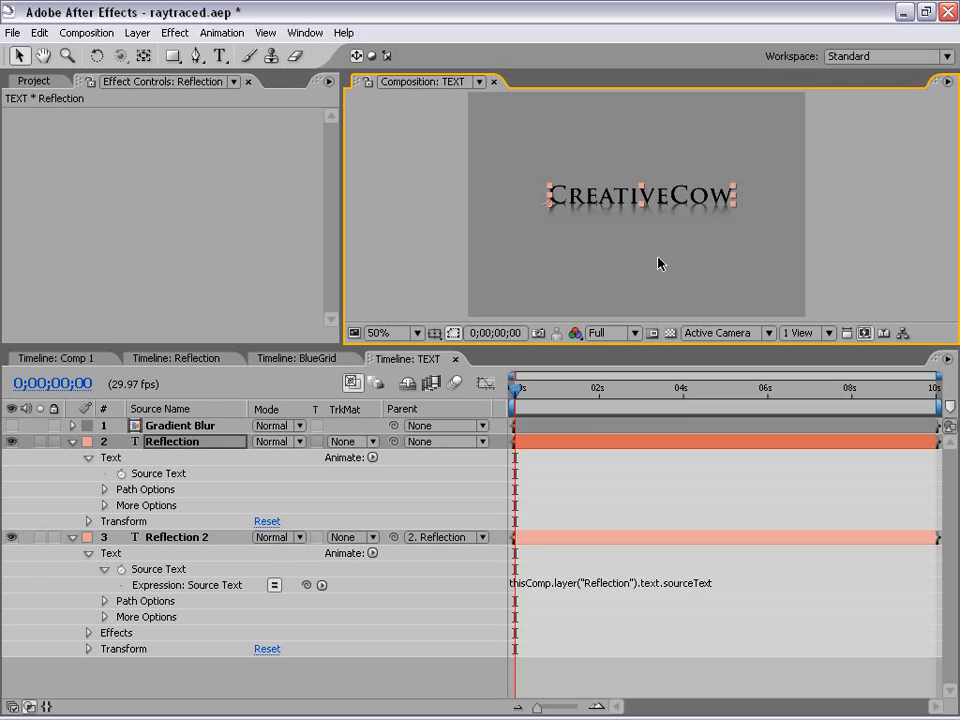
# - Inspect the CreativeCow text and its reflection in an enlarged view of Comp 1, then restore the normal panel layout
pyautogui.click(589, 476)
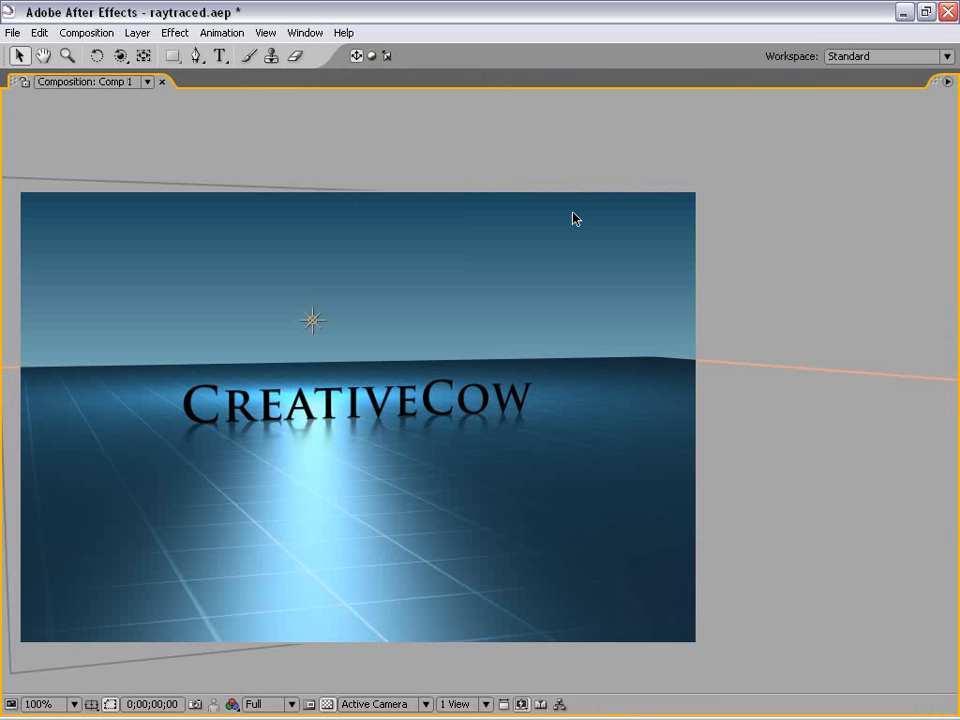
pyautogui.moveTo(443, 456); pyautogui.dragTo(596, 414)
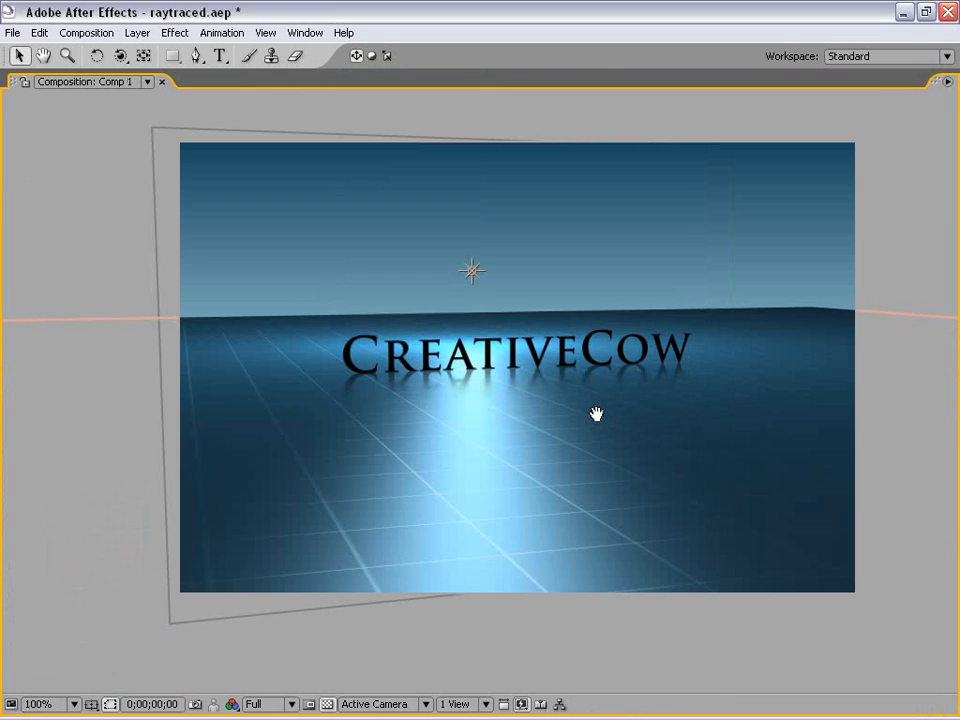
pyautogui.press('`')
pyautogui.scroll(-1, 637, 218)
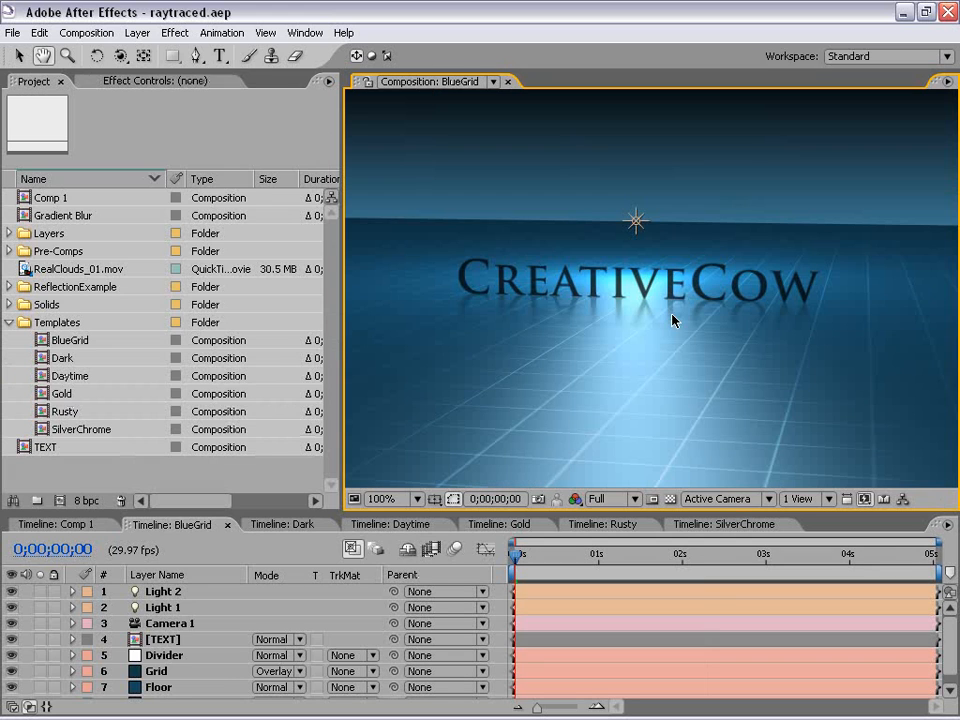
# - Review the Dark template composition at 0;00;01;17 and the Daytime template composition at its first frame
pyautogui.click(279, 528)
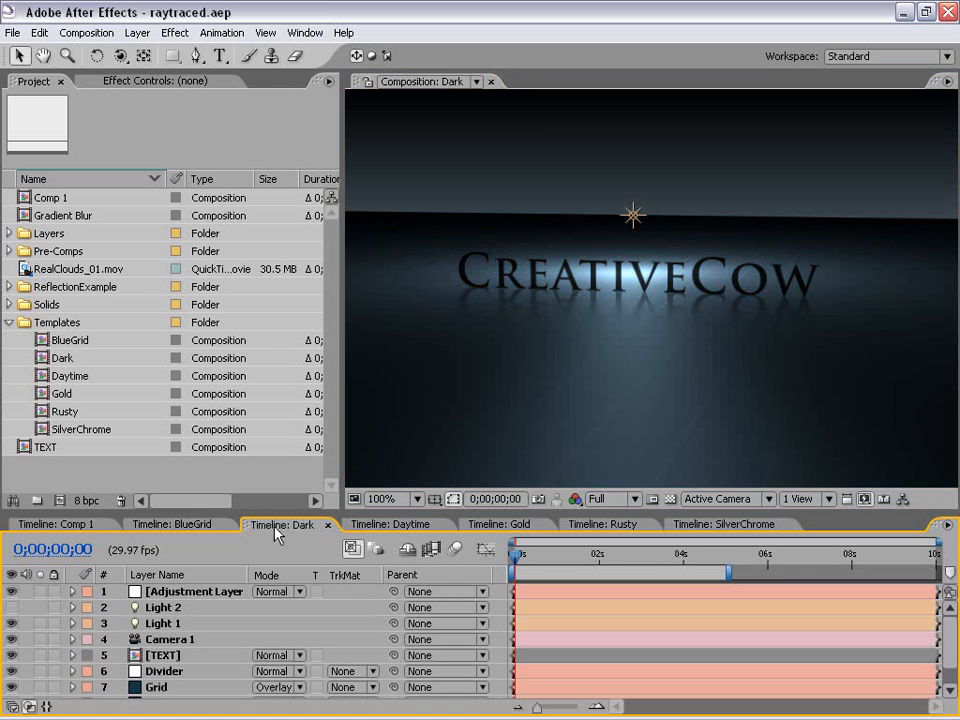
pyautogui.moveTo(534, 555); pyautogui.dragTo(581, 557)
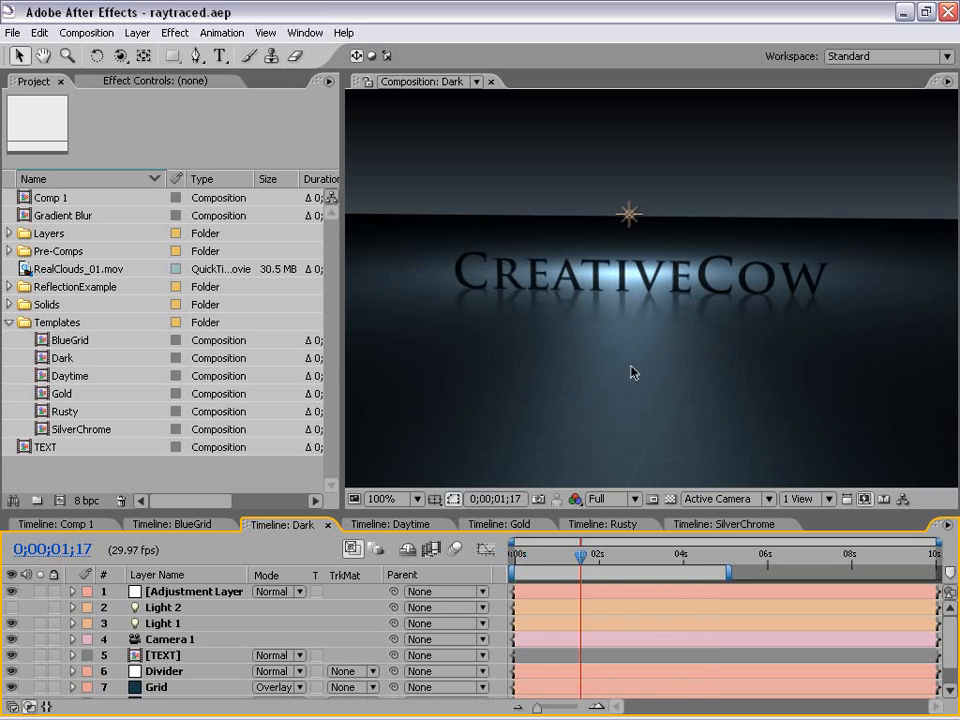
pyautogui.click(432, 525)
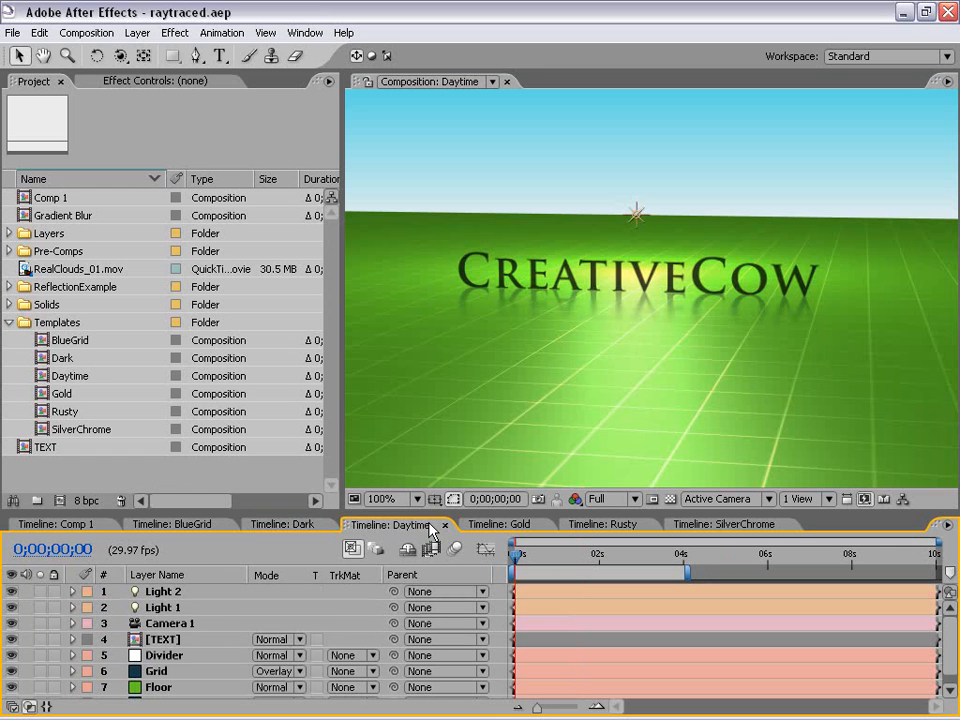
pyautogui.scroll(-1, 632, 343)
pyautogui.press('space')
pyautogui.scroll(1, 693, 341)
pyautogui.moveTo(693, 338); pyautogui.dragTo(685, 353)
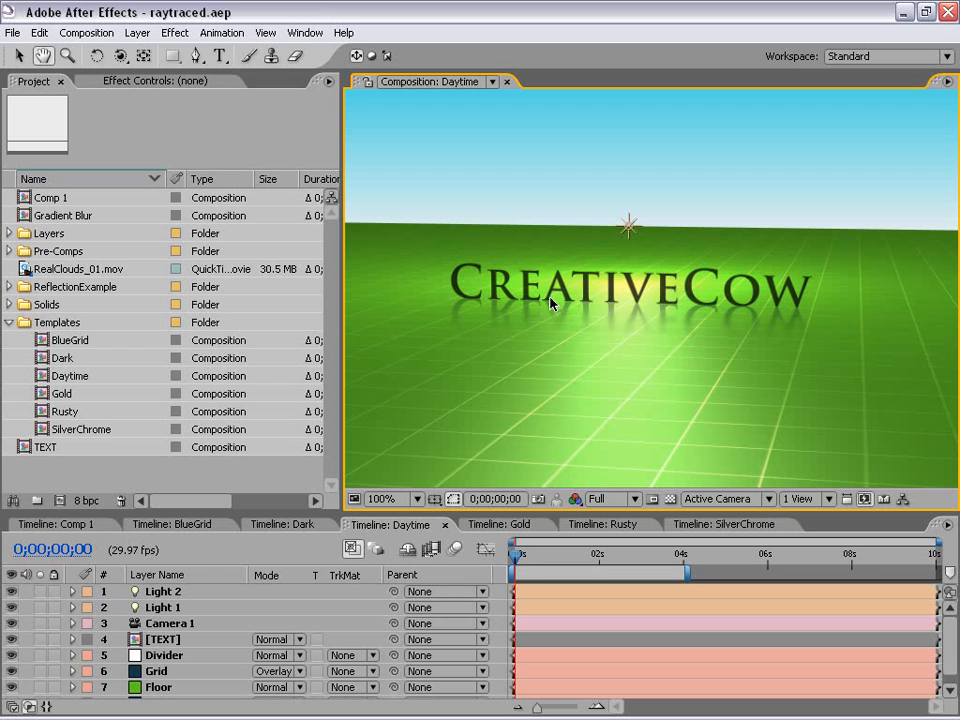
# - Review the Gold, Rusty and SilverChrome template compositions, moving the SilverChrome time to 0;00;03;16
pyautogui.click(490, 526)
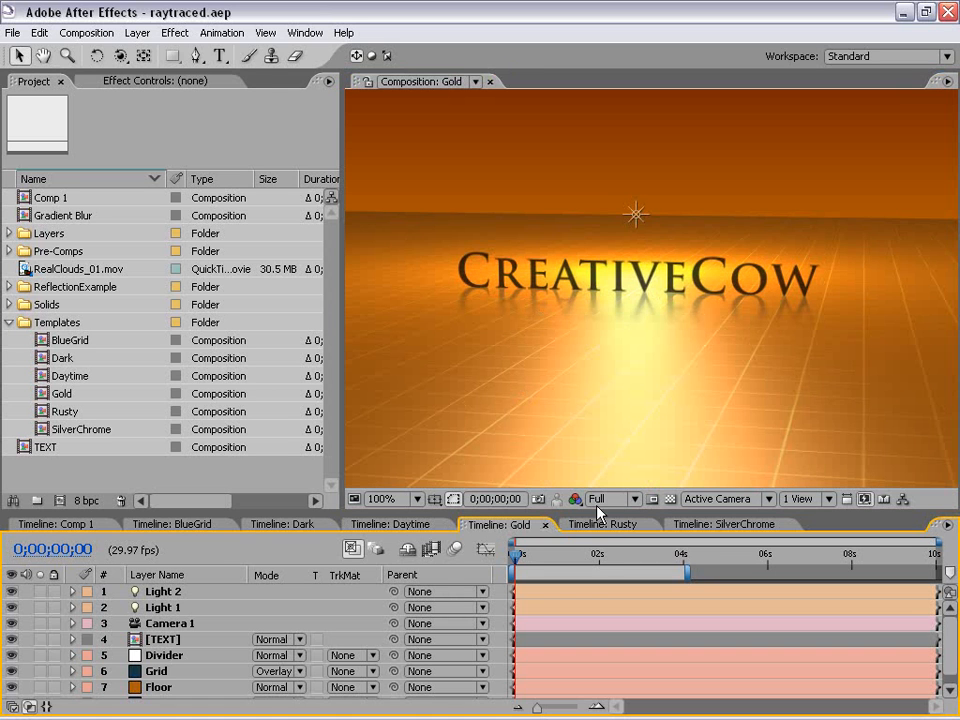
pyautogui.click(600, 524)
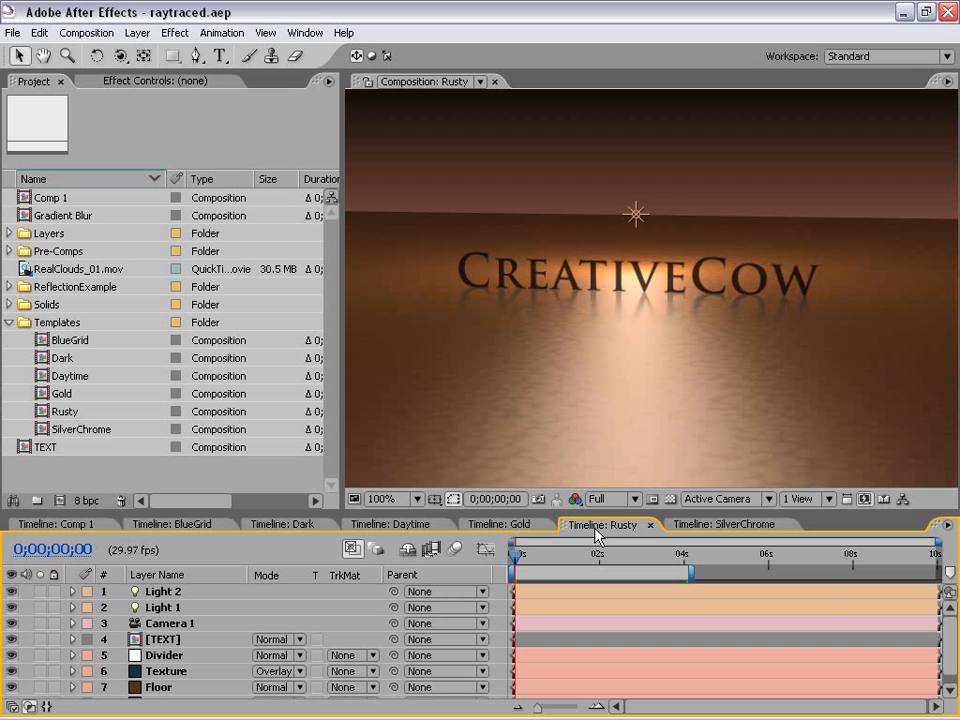
pyautogui.click(717, 525)
pyautogui.click(662, 556)
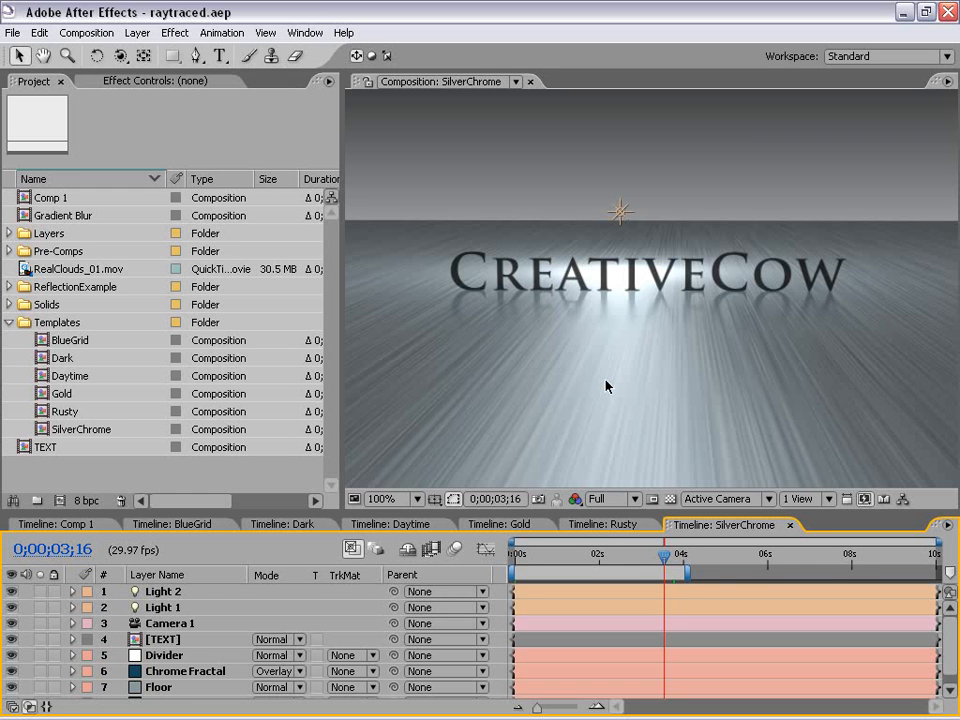
# - View Comp 1 at its first frame, then preview the animation of the VC composition
pyautogui.click(316, 526)
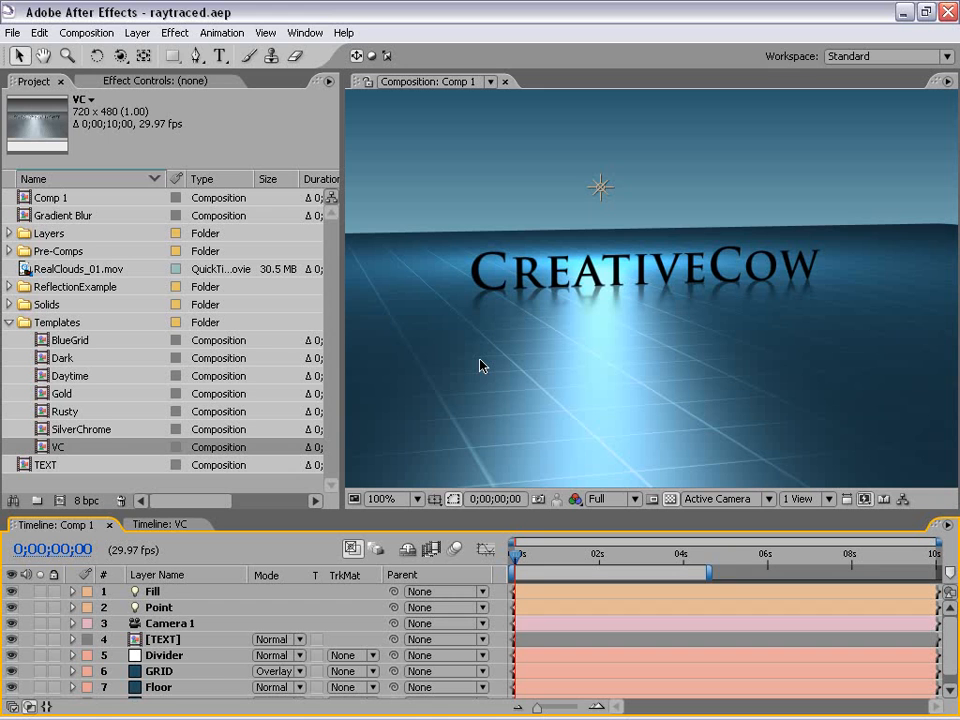
pyautogui.click(160, 524)
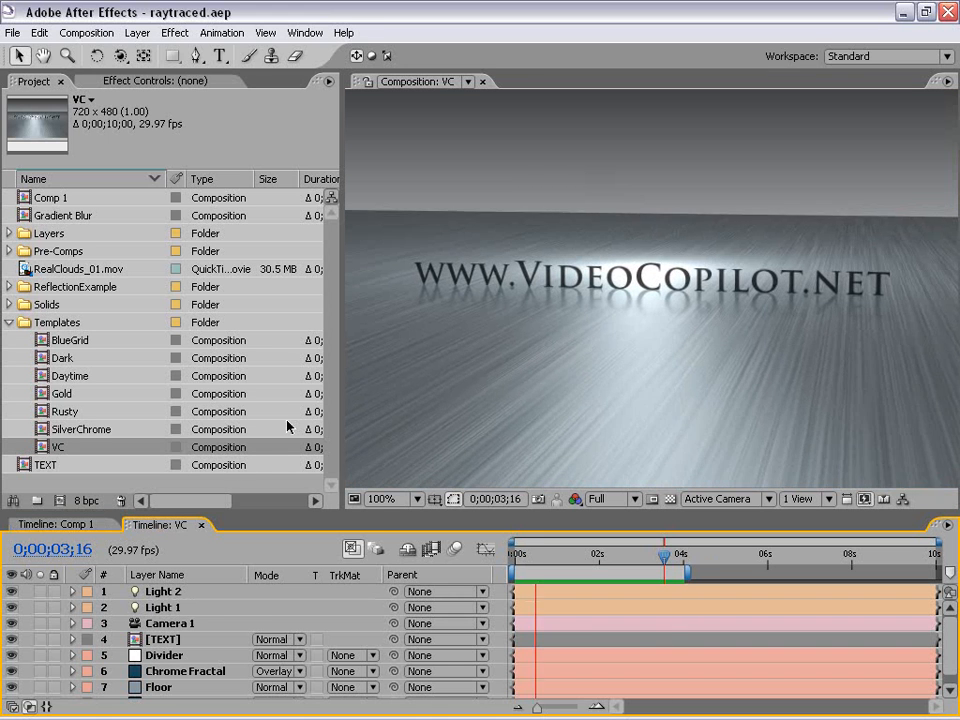